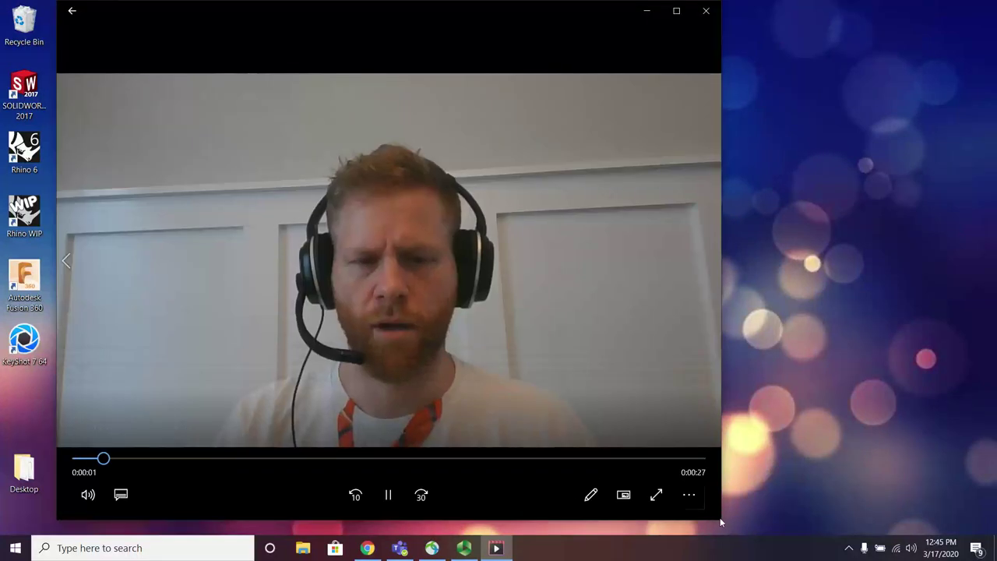
{"action": "left_click", "coordinate": [656, 494]}
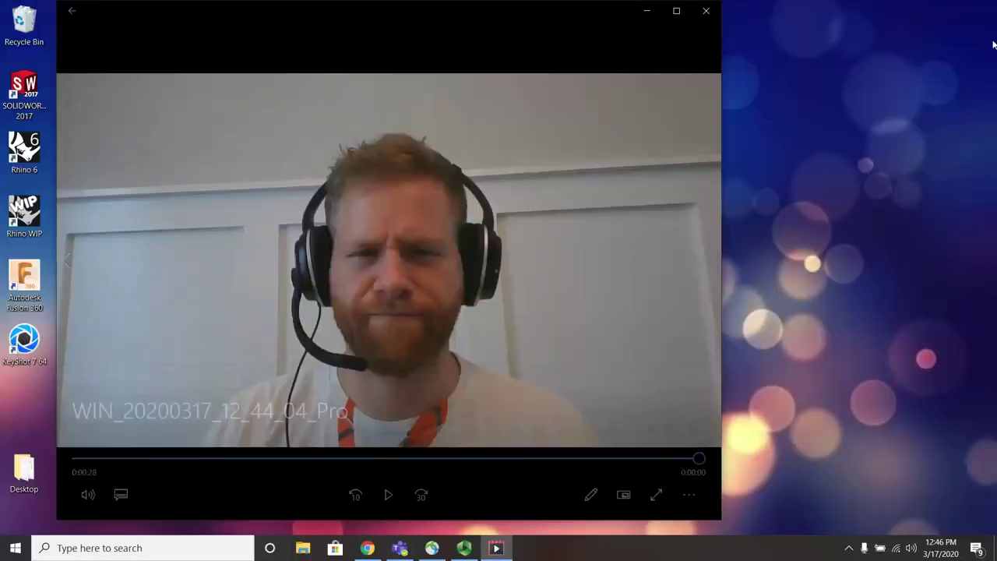
{"action": "left_click", "coordinate": [647, 11]}
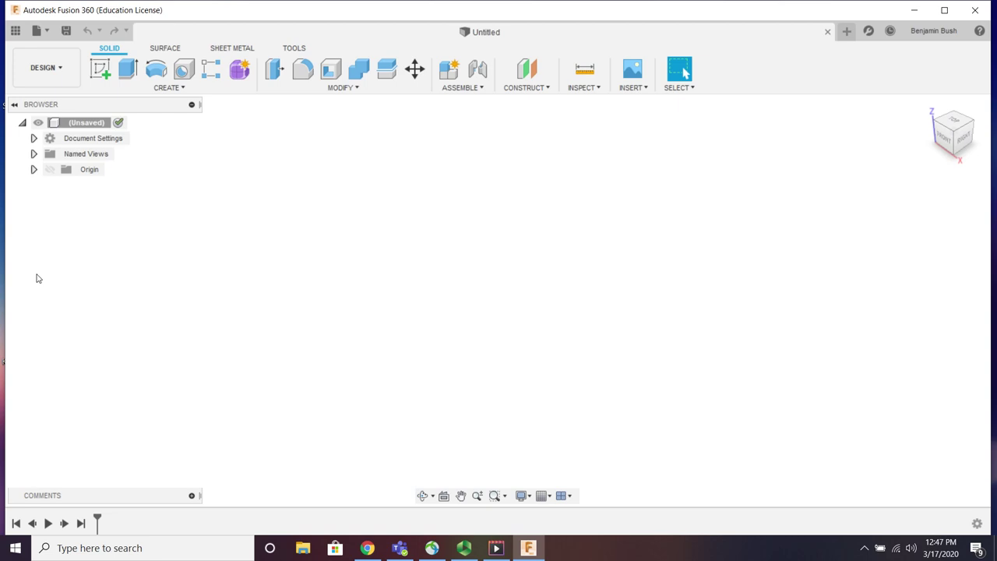
Step: Look through the list of workspaces and the Surface, Sheet Metal and Tools command sets of the Design workspace
{"action": "left_click", "coordinate": [66, 70]}
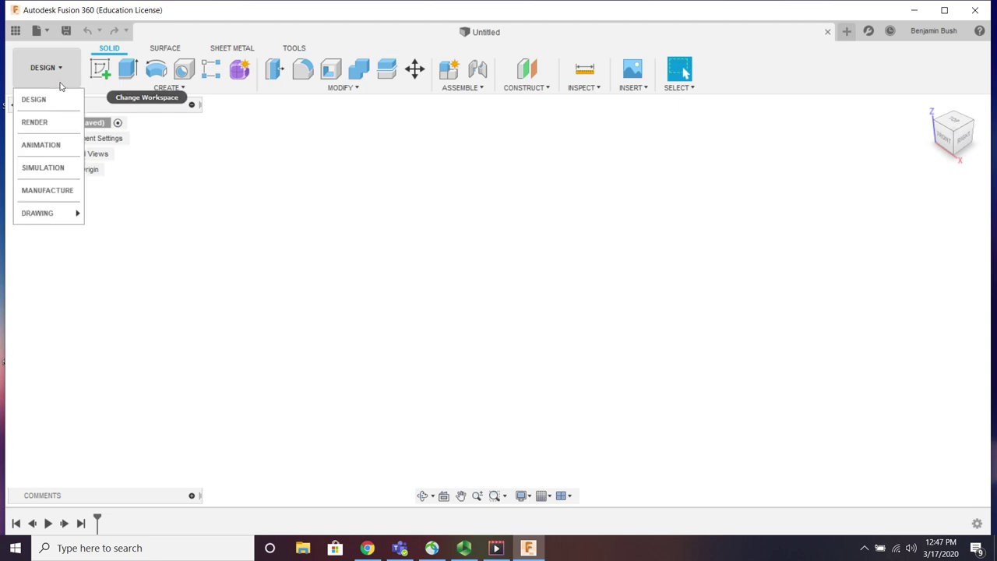
{"action": "left_click", "coordinate": [244, 147]}
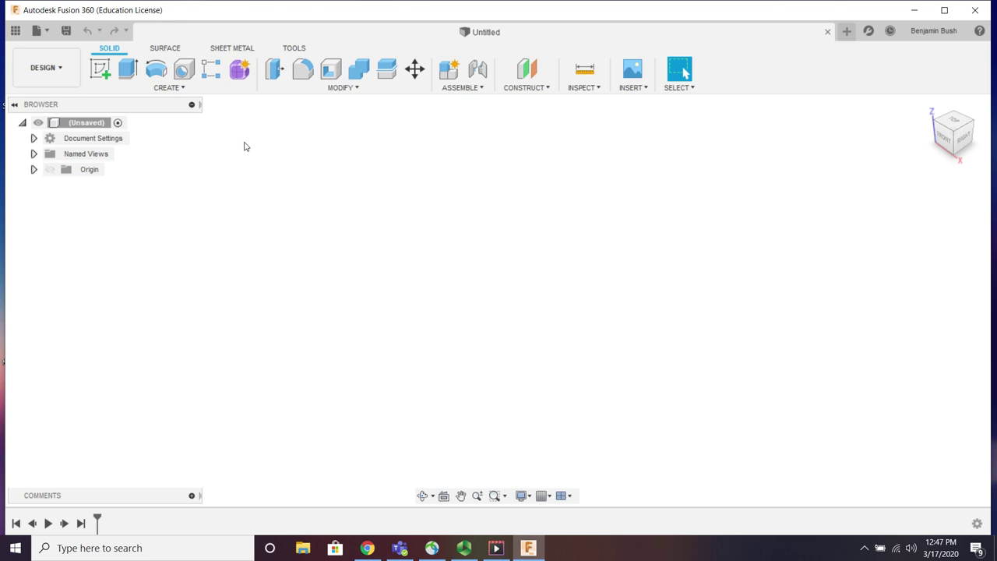
{"action": "left_click", "coordinate": [164, 51]}
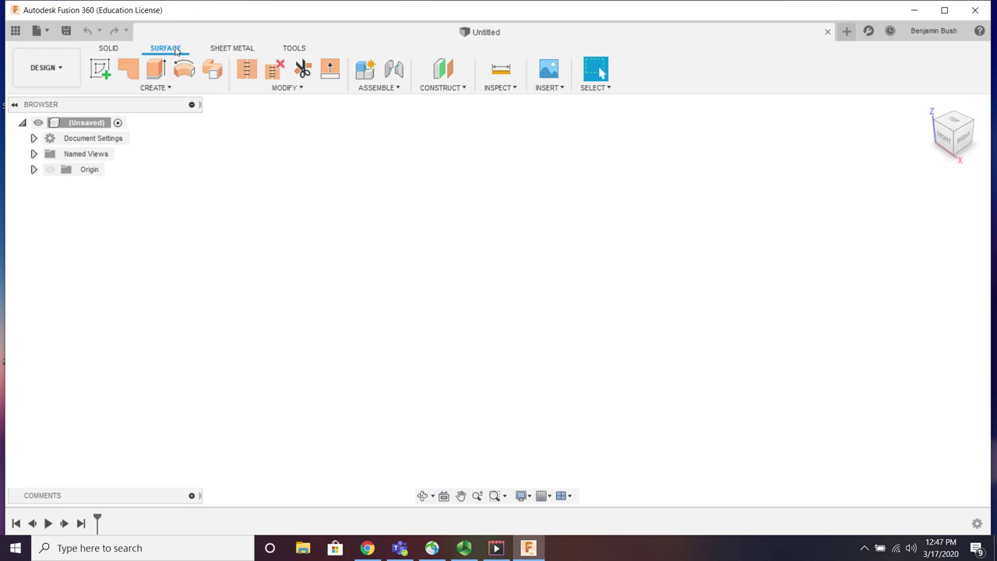
{"action": "left_click", "coordinate": [230, 52]}
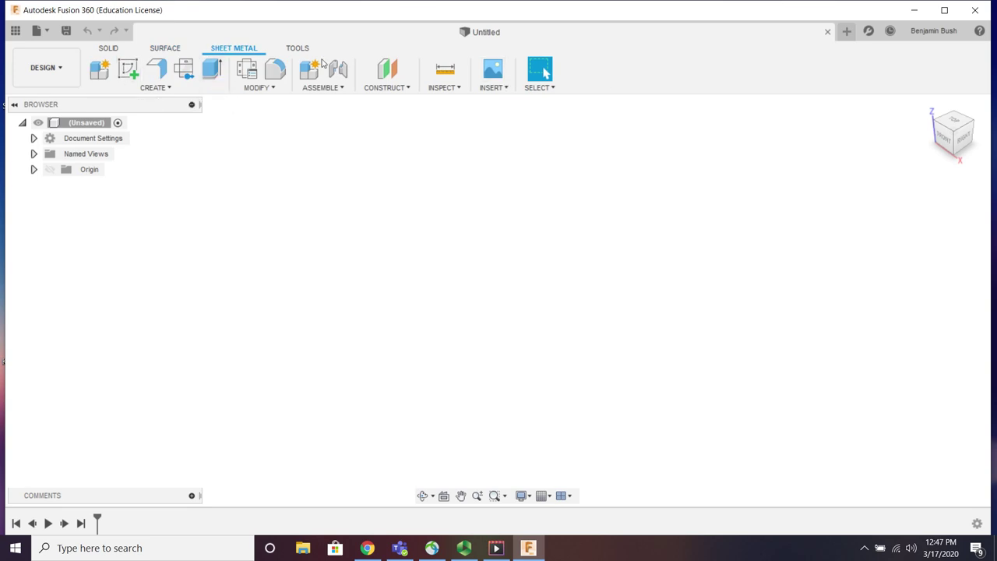
{"action": "left_click", "coordinate": [295, 49]}
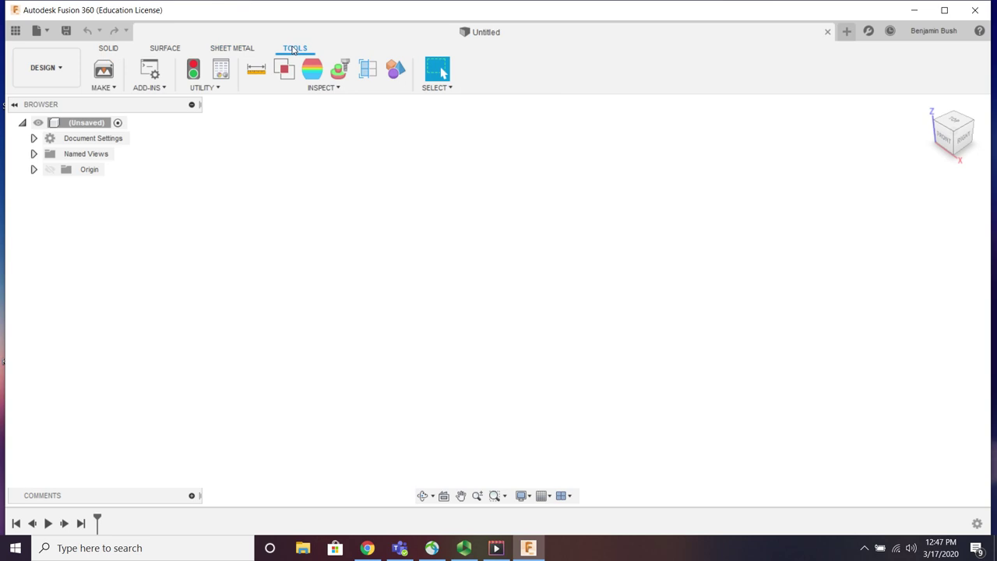
{"action": "left_click", "coordinate": [334, 87]}
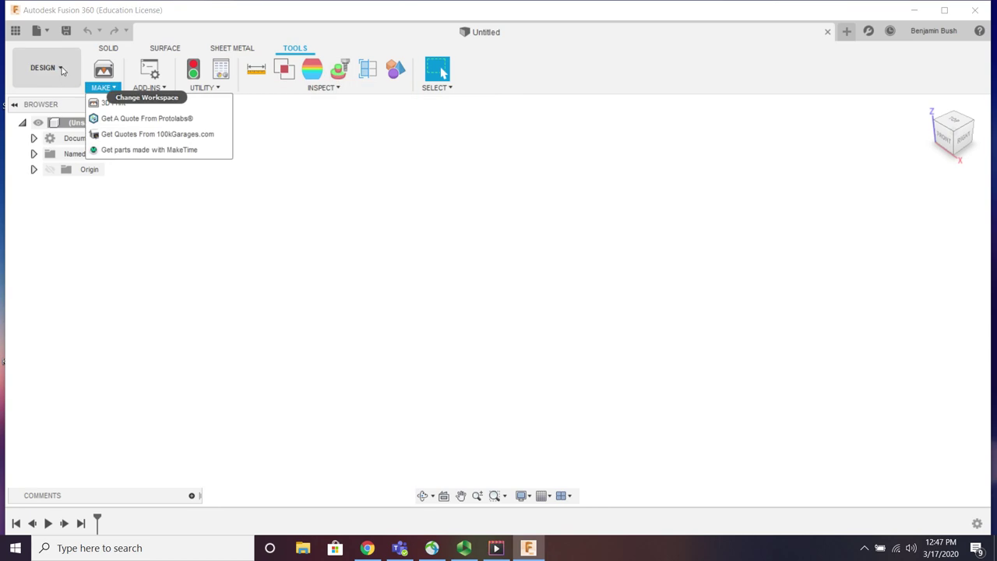
Step: Look through the Render, Animation, Simulation and Manufacture workspaces without creating a study, and return to the Design workspace
{"action": "left_click", "coordinate": [62, 70]}
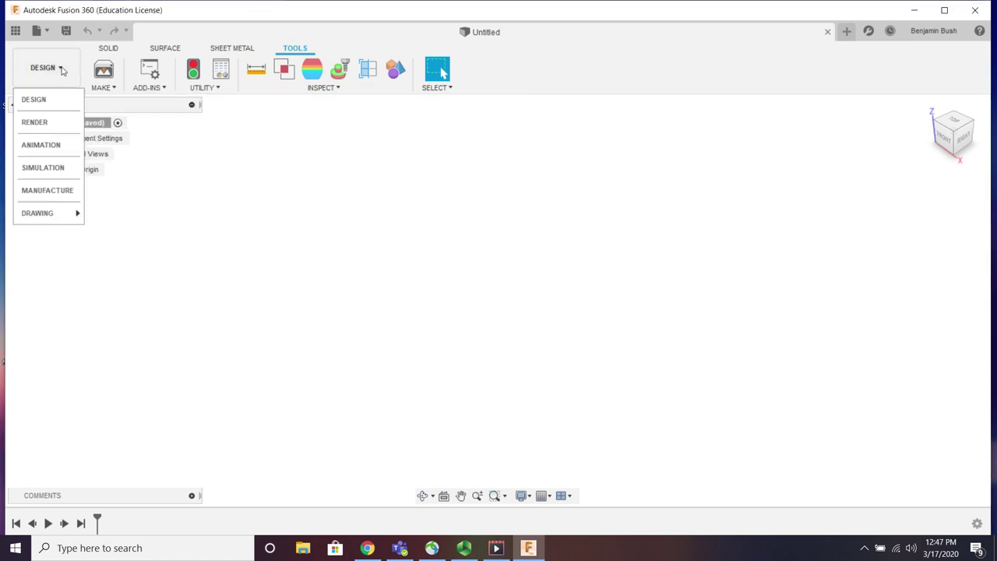
{"action": "left_click", "coordinate": [64, 124]}
{"action": "left_click", "coordinate": [61, 70]}
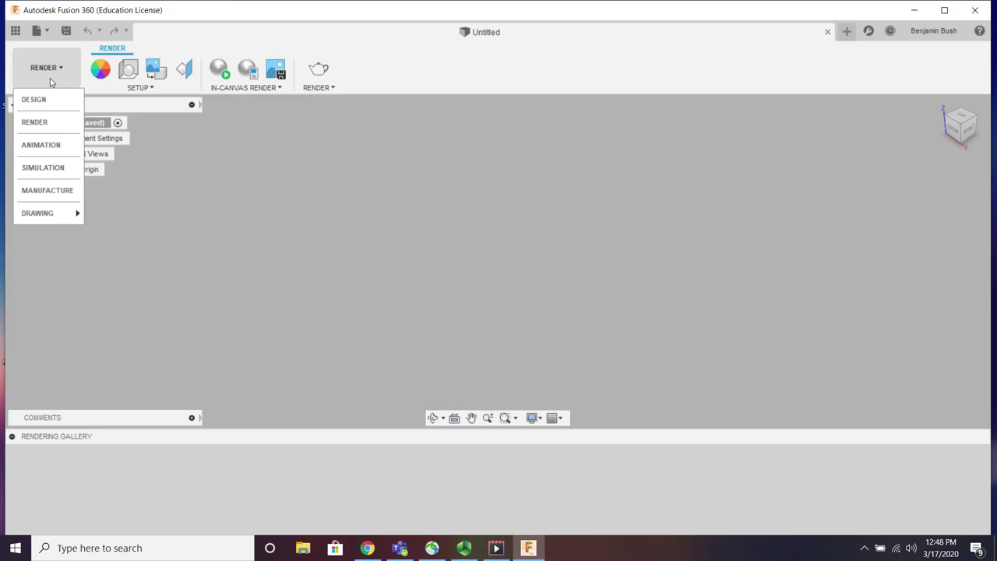
{"action": "left_click", "coordinate": [48, 146]}
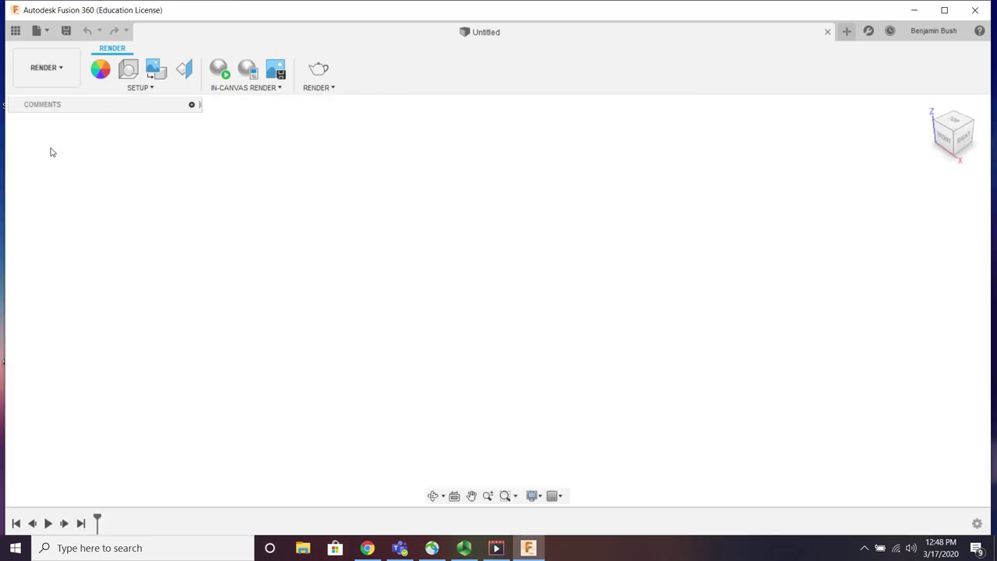
{"action": "left_click", "coordinate": [61, 73]}
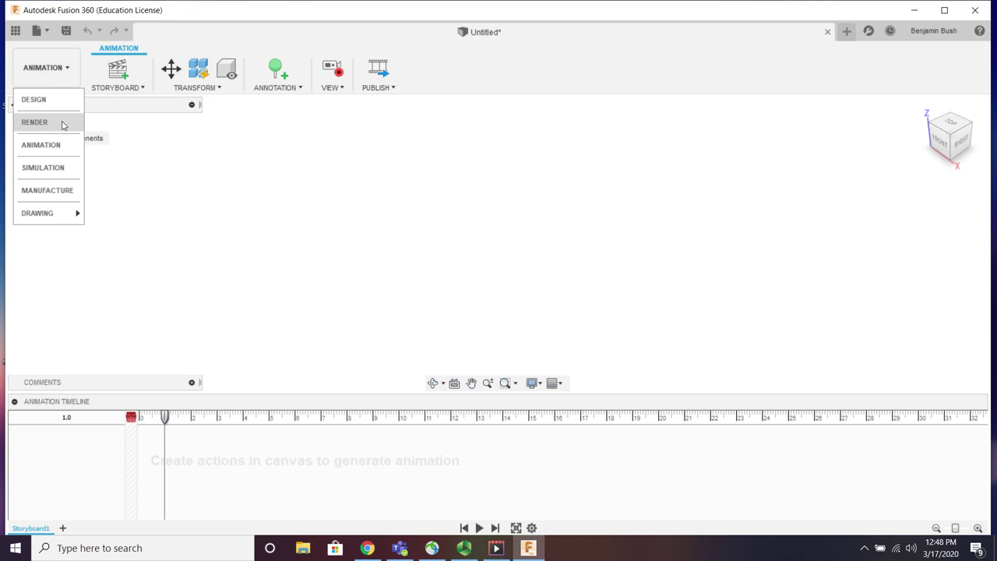
{"action": "left_click", "coordinate": [50, 175]}
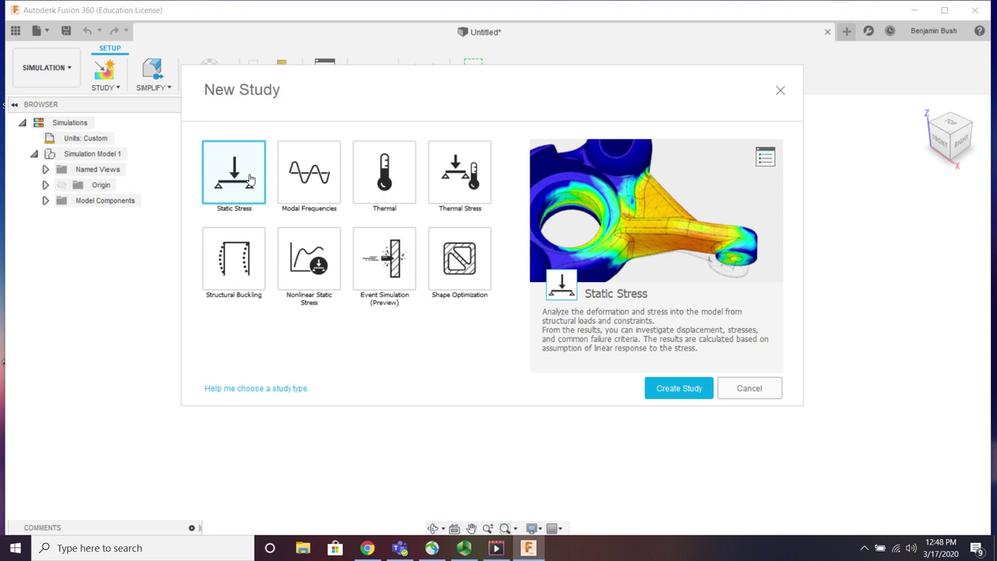
{"action": "left_click", "coordinate": [780, 90]}
{"action": "left_click", "coordinate": [58, 83]}
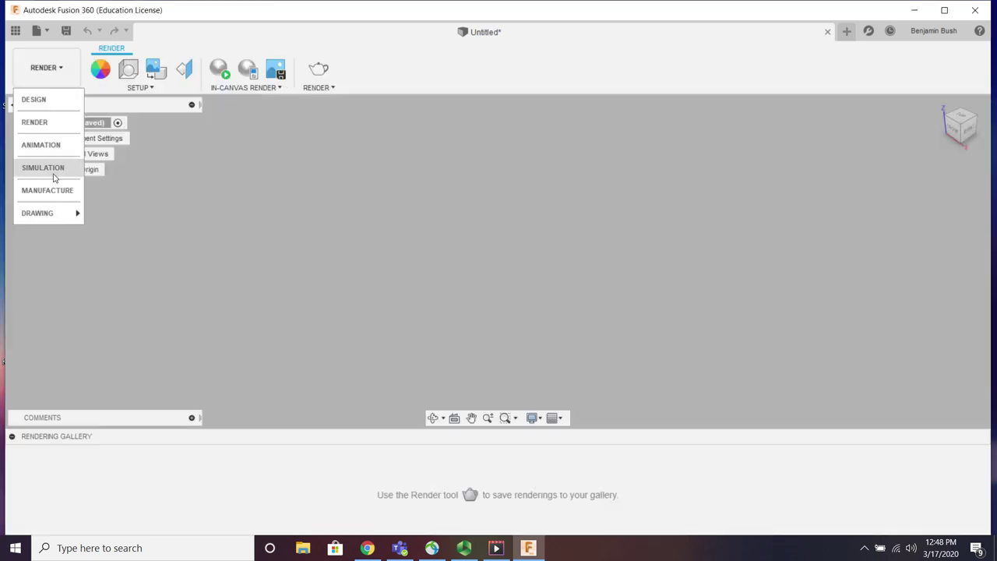
{"action": "left_click", "coordinate": [48, 190]}
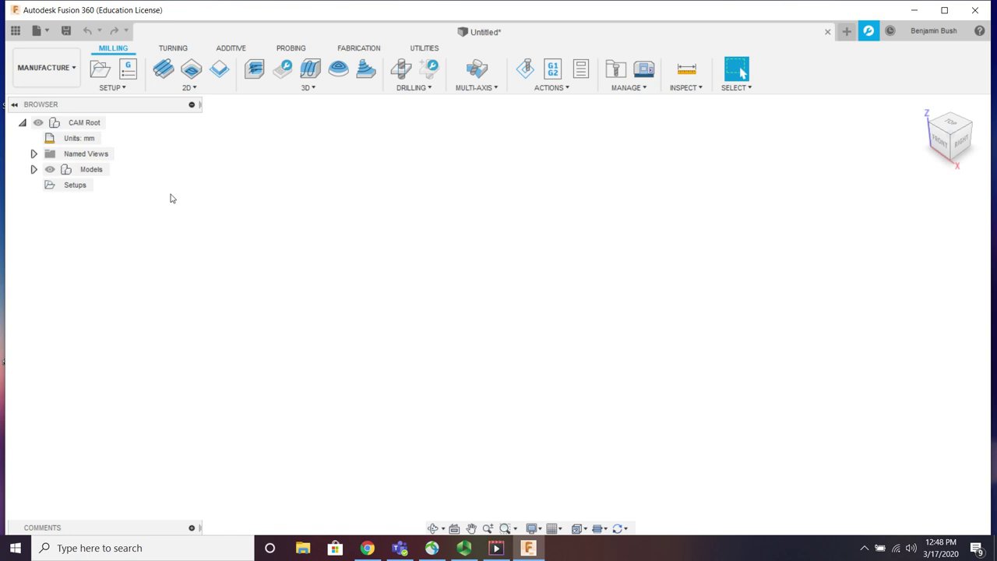
{"action": "left_click", "coordinate": [69, 69]}
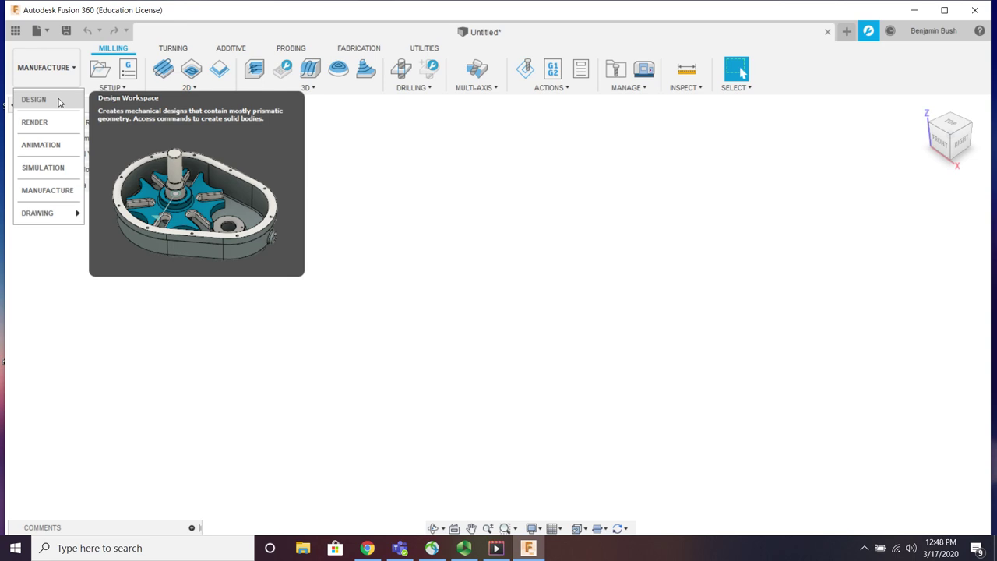
{"action": "left_click", "coordinate": [35, 100]}
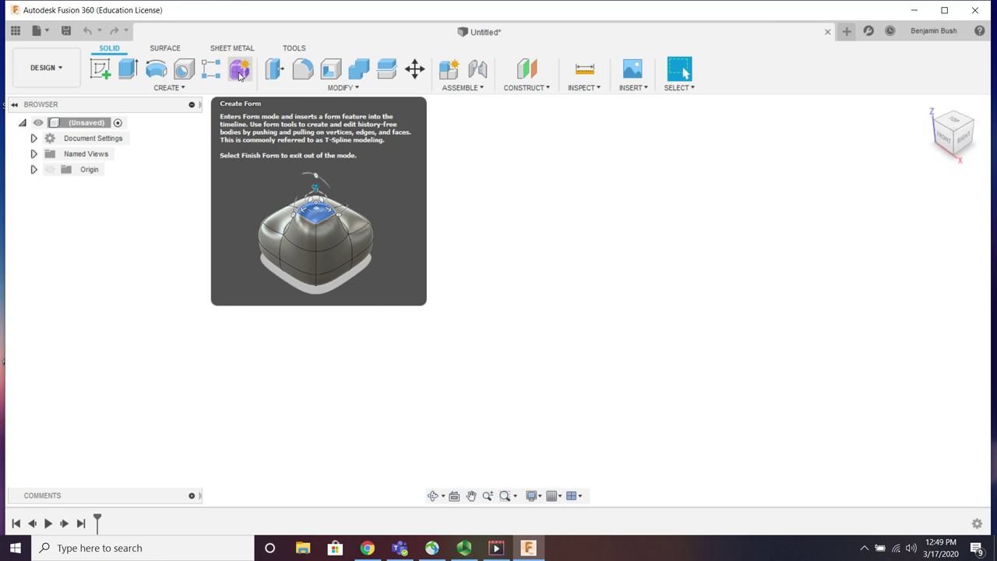
{"action": "left_click", "coordinate": [464, 549]}
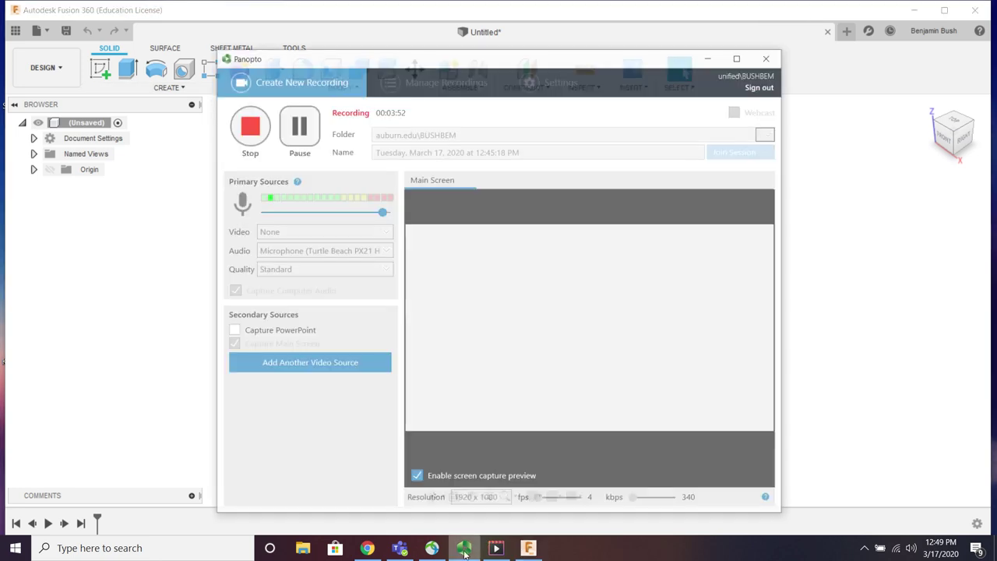
{"action": "left_click", "coordinate": [464, 550]}
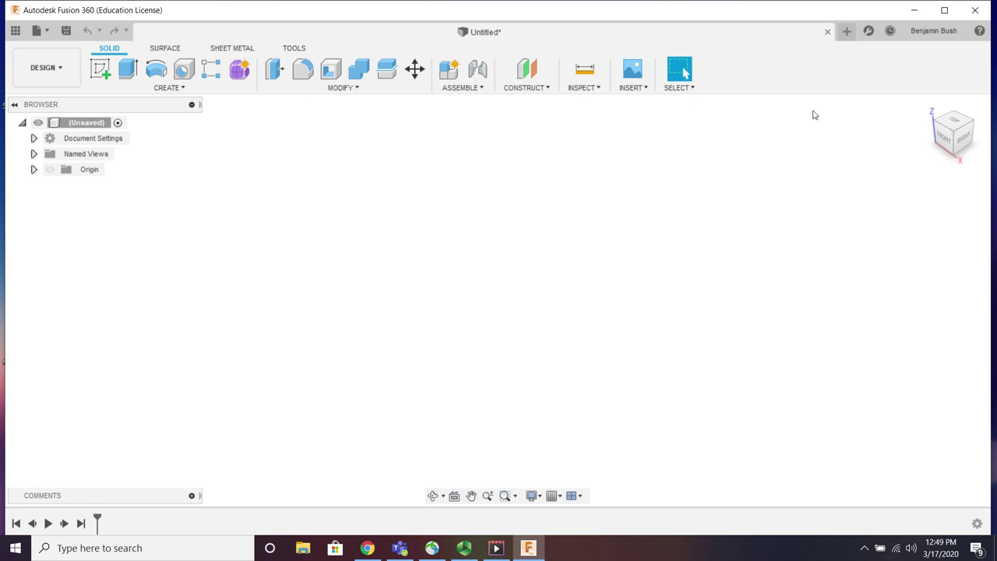
Step: Set the pan, zoom and orbit shortcuts to Fusion in the general preferences and save the change
{"action": "left_click", "coordinate": [944, 34]}
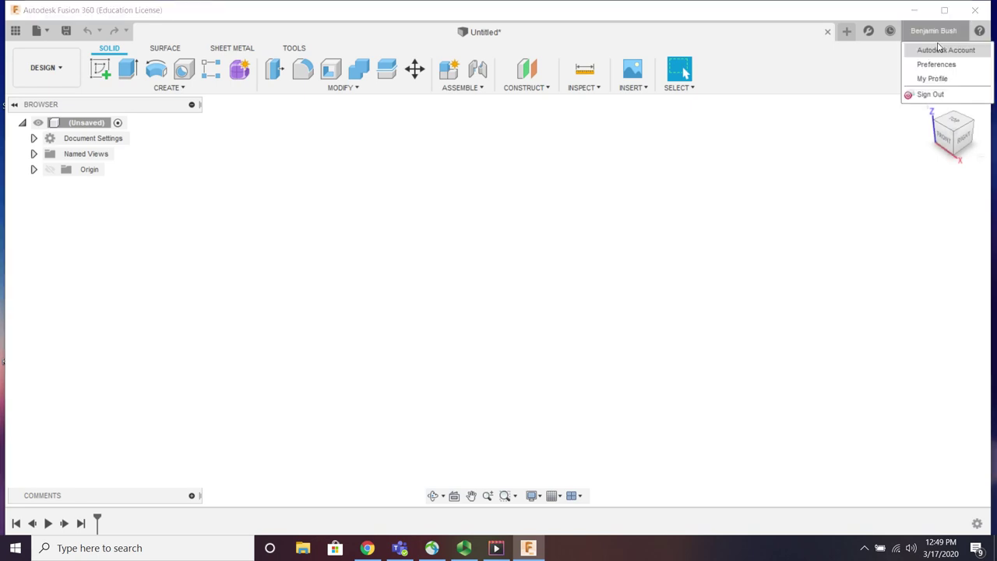
{"action": "left_click", "coordinate": [936, 65]}
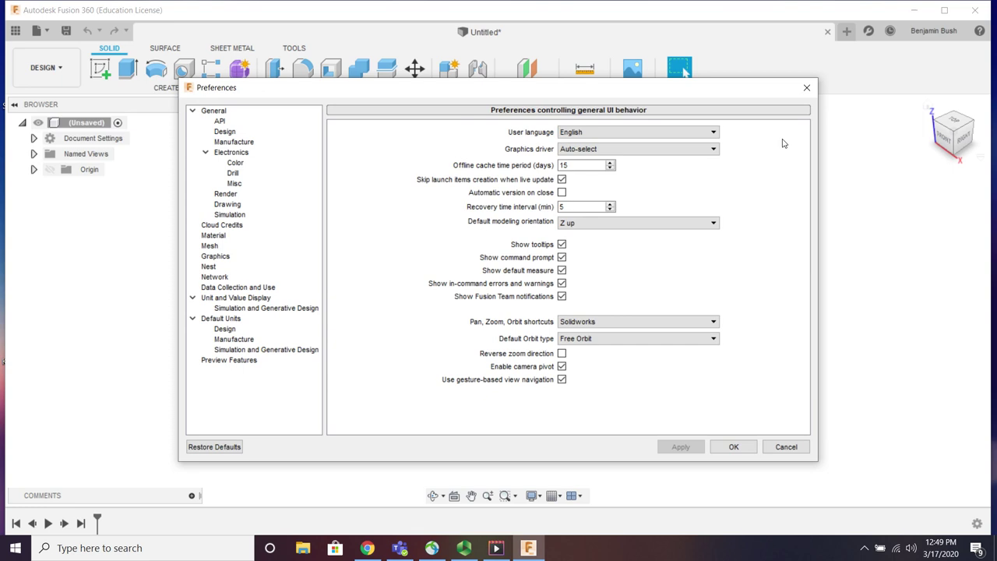
{"action": "left_click", "coordinate": [590, 322]}
{"action": "left_click", "coordinate": [590, 336]}
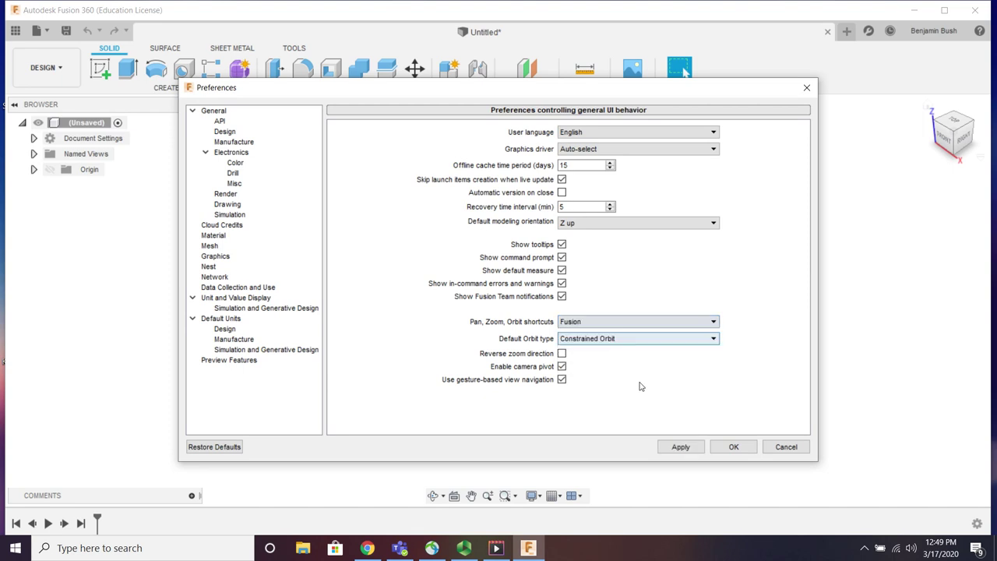
{"action": "left_click", "coordinate": [680, 447]}
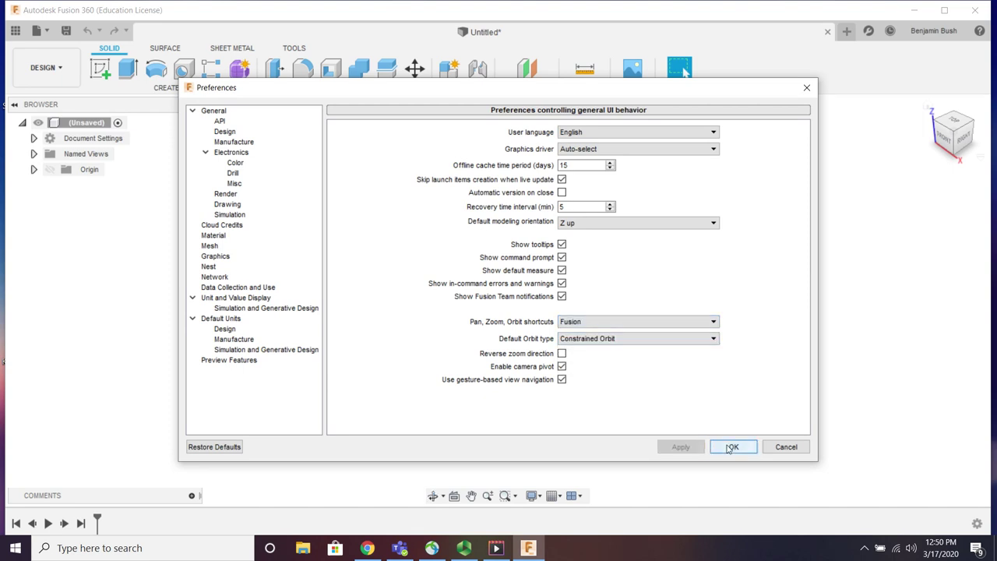
{"action": "left_click", "coordinate": [730, 448]}
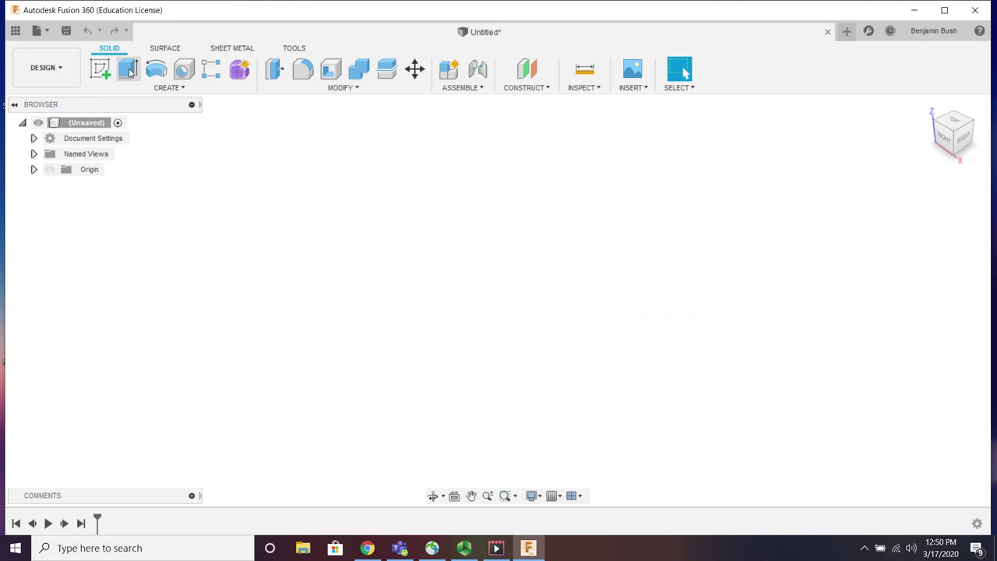
Step: Create a box as a new body on the front vertical plane from the origin, about 63 by 59 mm and 50 mm high
{"action": "left_click", "coordinate": [167, 87]}
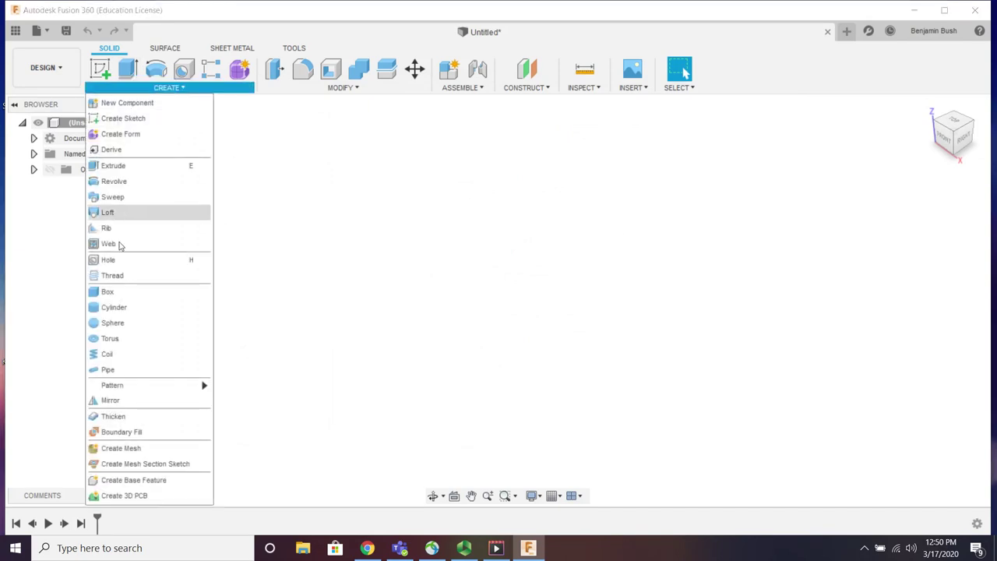
{"action": "left_click", "coordinate": [117, 291]}
{"action": "left_click", "coordinate": [596, 308]}
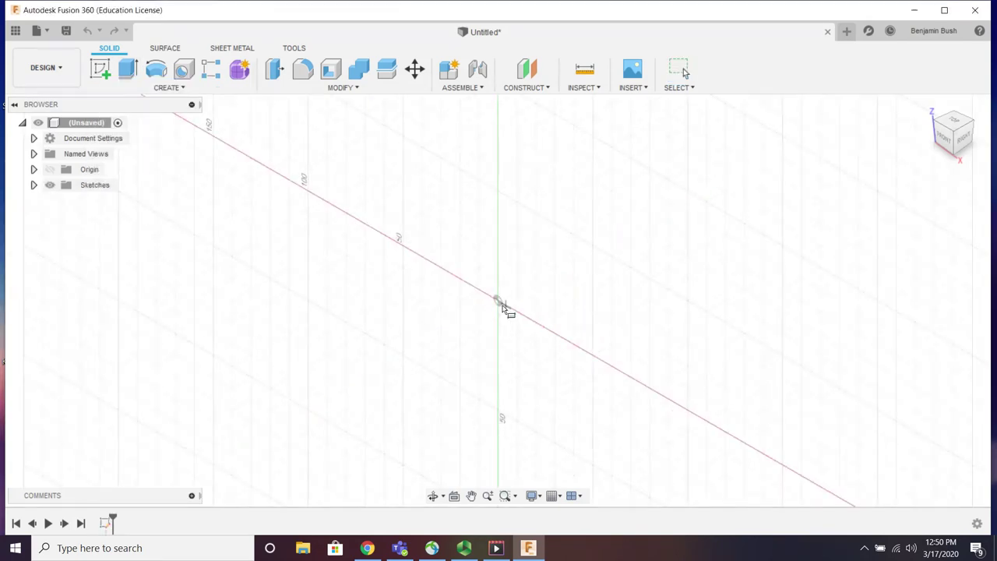
{"action": "left_click", "coordinate": [498, 300]}
{"action": "left_click", "coordinate": [380, 362]}
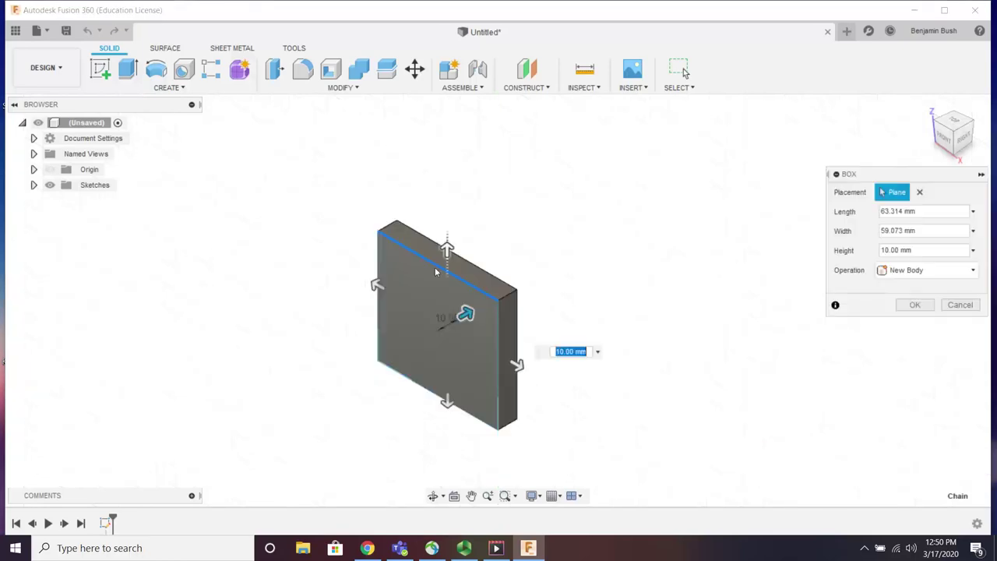
{"action": "left_click_drag", "start_coordinate": [466, 314], "coordinate": [540, 269]}
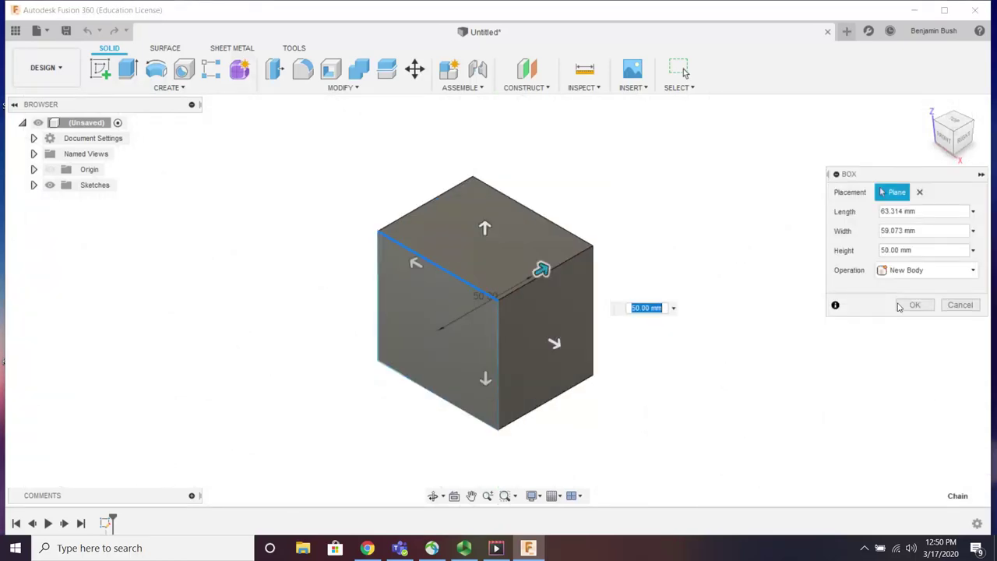
{"action": "left_click", "coordinate": [903, 305]}
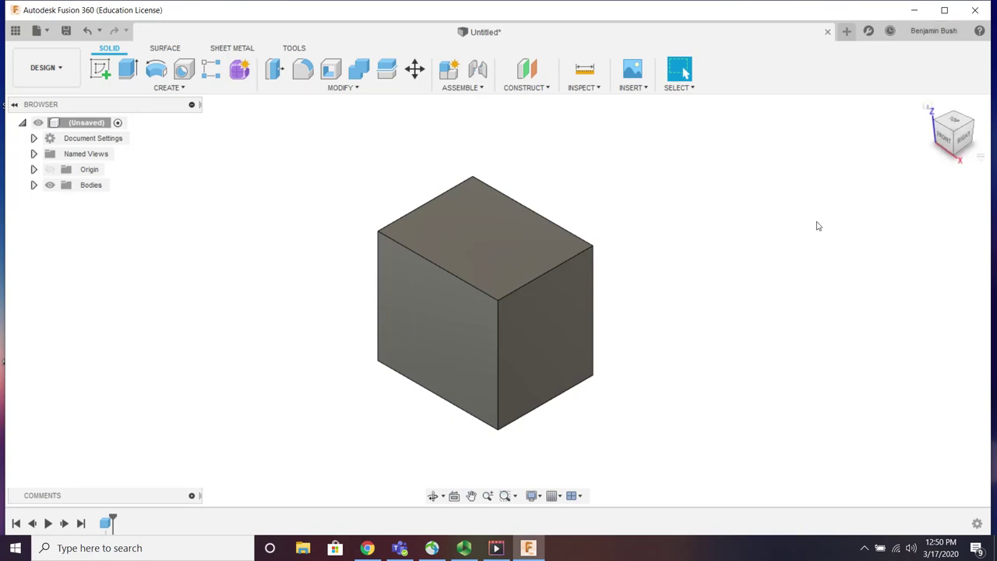
Step: Practise zooming, panning and orbiting the view to examine the box from different sides
{"action": "scroll", "coordinate": [563, 323], "scroll_direction": "up", "scroll_amount": 3}
{"action": "scroll", "coordinate": [549, 319], "scroll_direction": "down", "scroll_amount": 2}
{"action": "scroll", "coordinate": [521, 315], "scroll_direction": "up", "scroll_amount": 2}
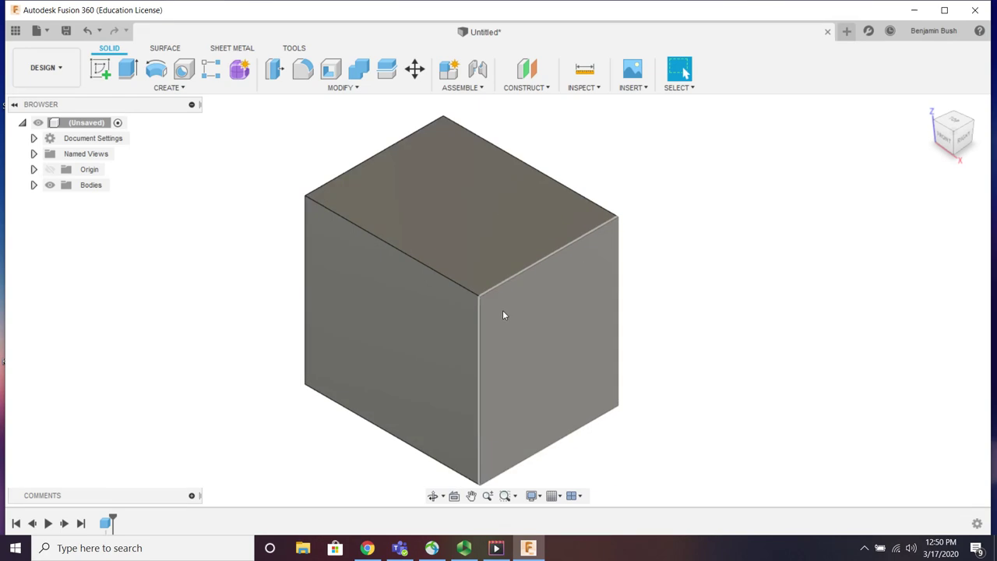
{"action": "scroll", "coordinate": [510, 313], "scroll_direction": "down", "scroll_amount": 1}
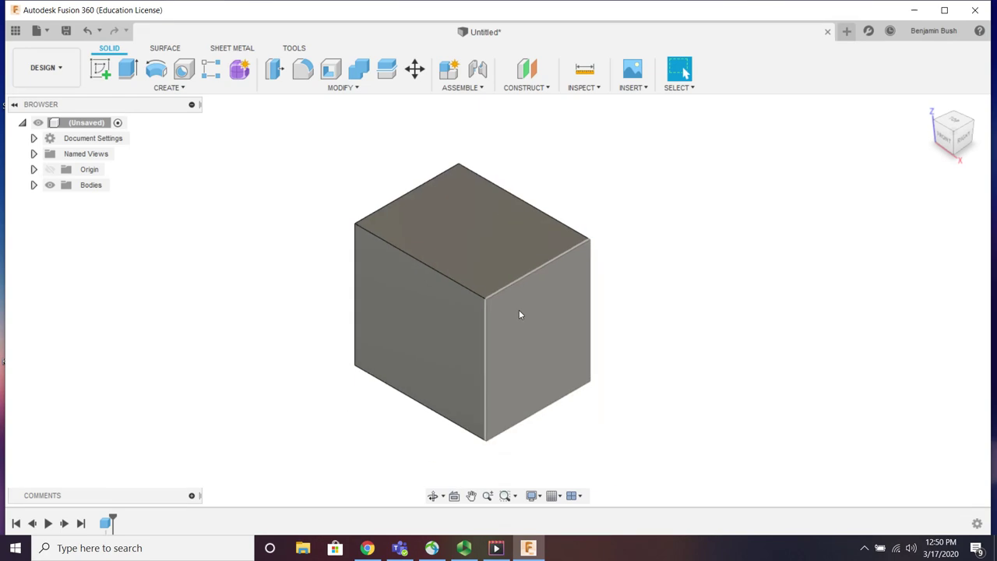
{"action": "mouse_move", "coordinate": [637, 321]}
{"action": "right_mouse_down"}
{"action": "mouse_move", "coordinate": [667, 325]}
{"action": "mouse_move", "coordinate": [703, 349]}
{"action": "mouse_move", "coordinate": [662, 326]}
{"action": "mouse_move", "coordinate": [638, 290]}
{"action": "mouse_move", "coordinate": [700, 330]}
{"action": "mouse_move", "coordinate": [692, 305]}
{"action": "right_mouse_up"}
{"action": "left_click", "coordinate": [692, 304]}
{"action": "left_click", "coordinate": [950, 226]}
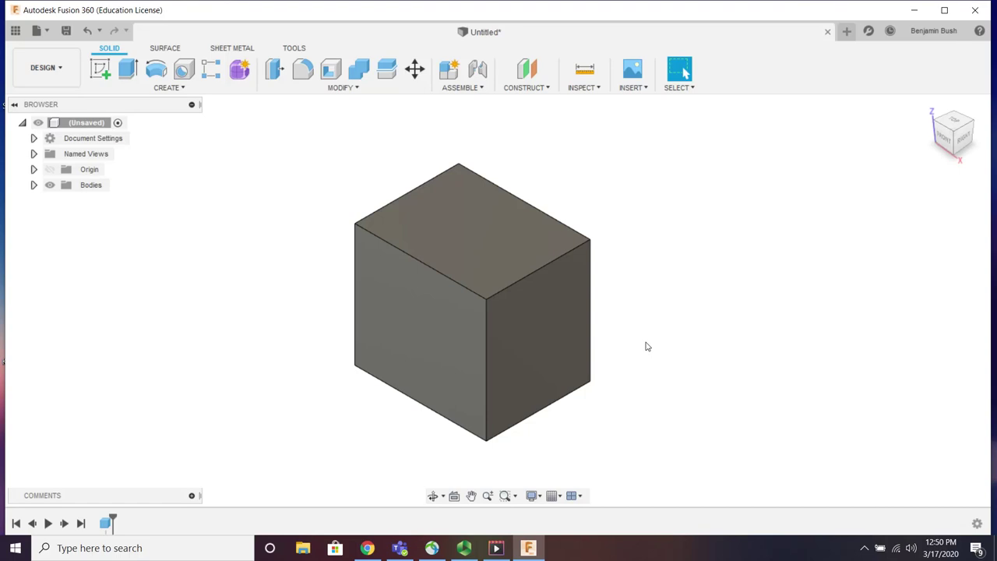
{"action": "middle_click_drag", "start_coordinate": [645, 350], "coordinate": [678, 358]}
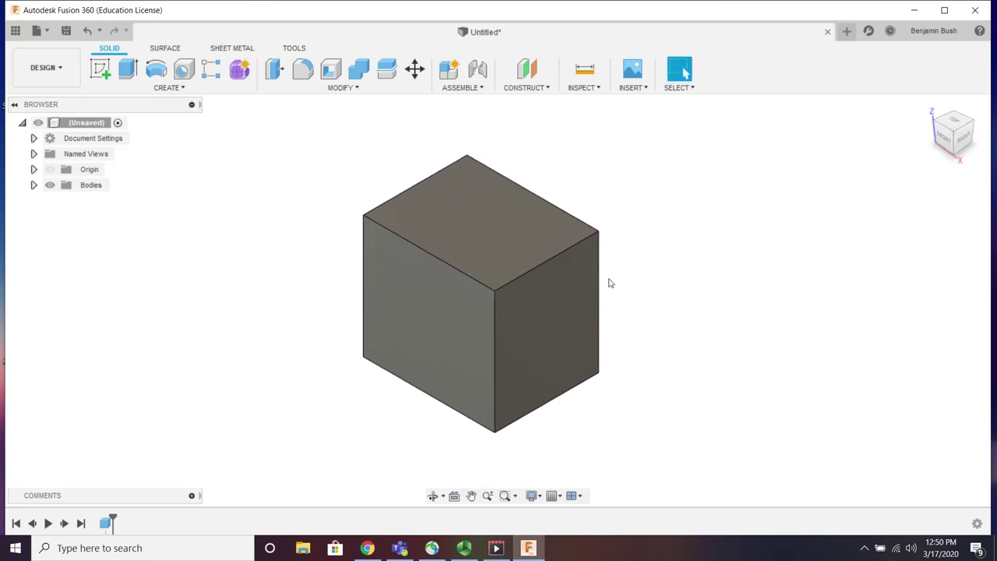
{"action": "middle_click_drag", "start_coordinate": [497, 300], "coordinate": [538, 293], "text": "shift"}
{"action": "mouse_move", "coordinate": [961, 132]}
{"action": "left_mouse_down"}
{"action": "mouse_move", "coordinate": [978, 125]}
{"action": "mouse_move", "coordinate": [975, 100]}
{"action": "mouse_move", "coordinate": [949, 111]}
{"action": "mouse_move", "coordinate": [957, 136]}
{"action": "left_mouse_up"}
{"action": "left_click", "coordinate": [958, 136]}
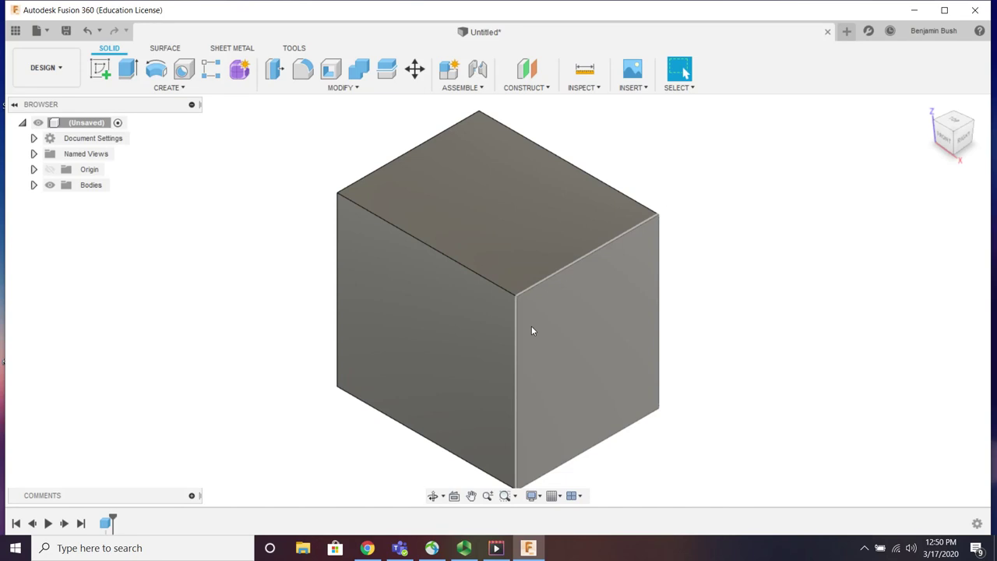
{"action": "middle_click_drag", "start_coordinate": [532, 327], "coordinate": [457, 311], "text": "shift"}
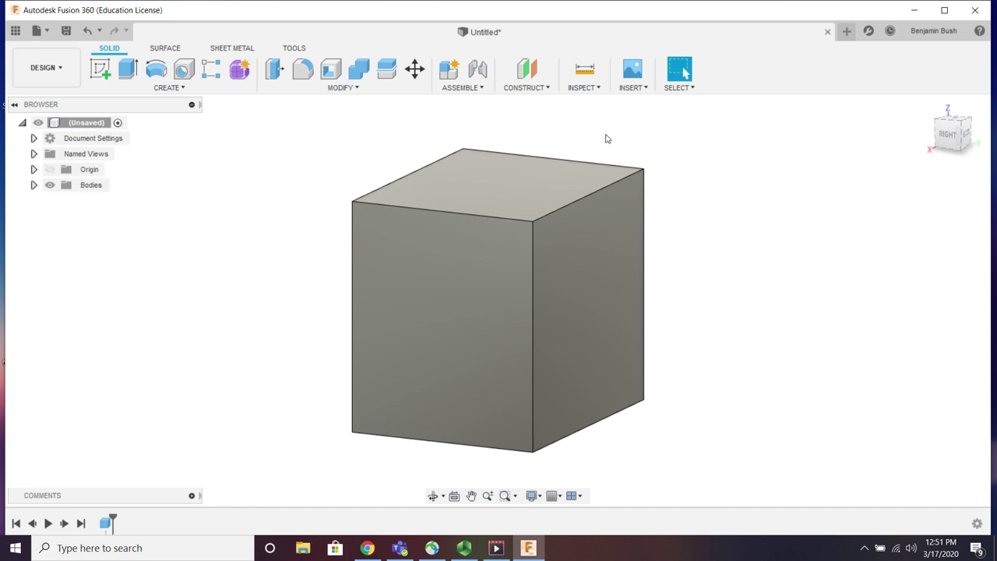
Step: Switch the pan, zoom and orbit shortcuts to Solidworks in the general preferences
{"action": "left_click", "coordinate": [930, 38]}
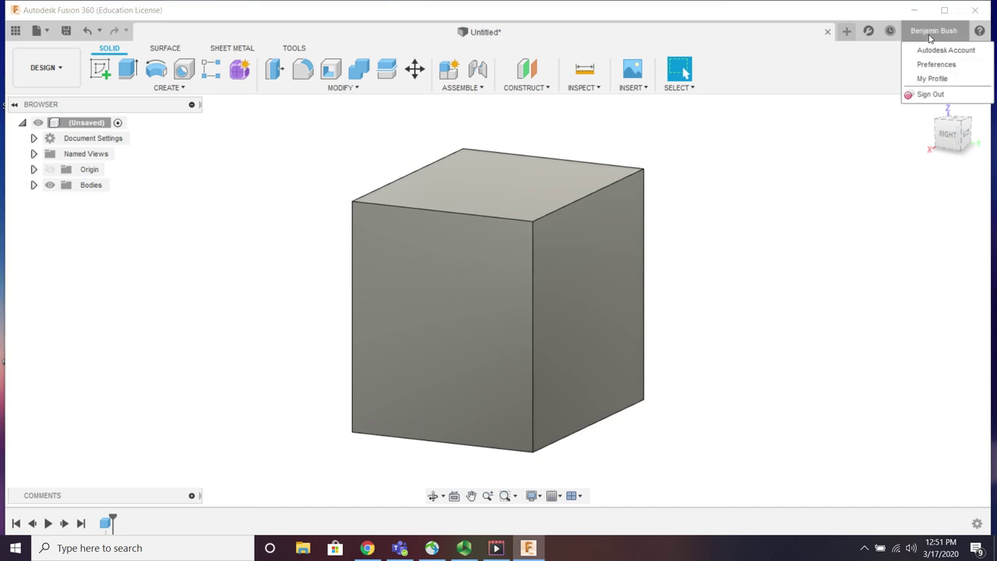
{"action": "left_click", "coordinate": [935, 66]}
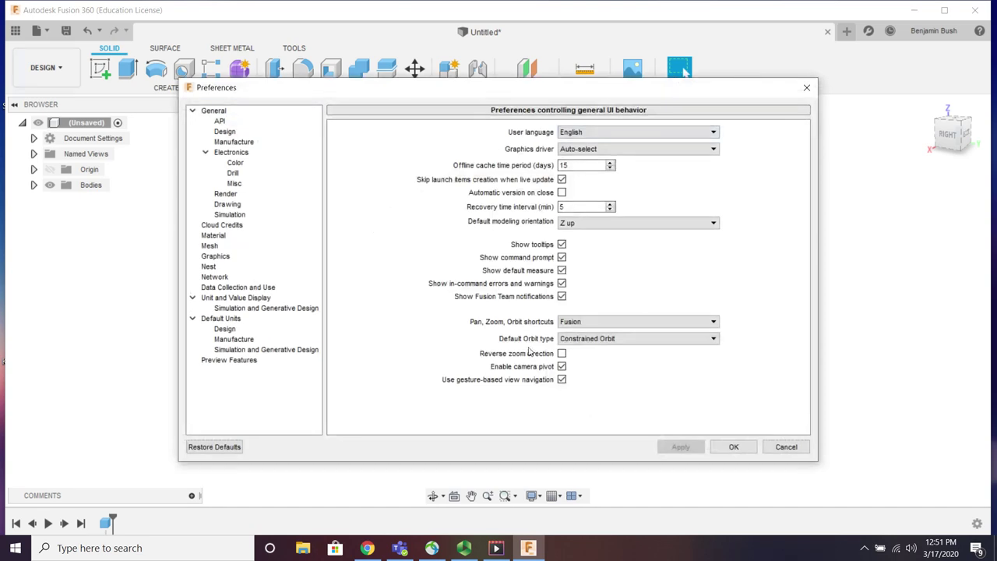
{"action": "left_click", "coordinate": [603, 322]}
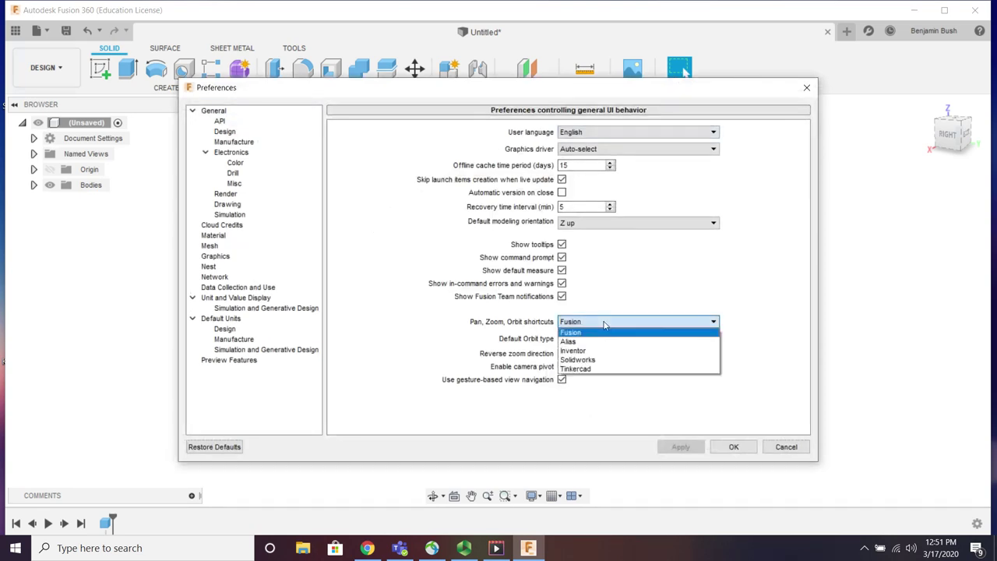
{"action": "left_click", "coordinate": [603, 362]}
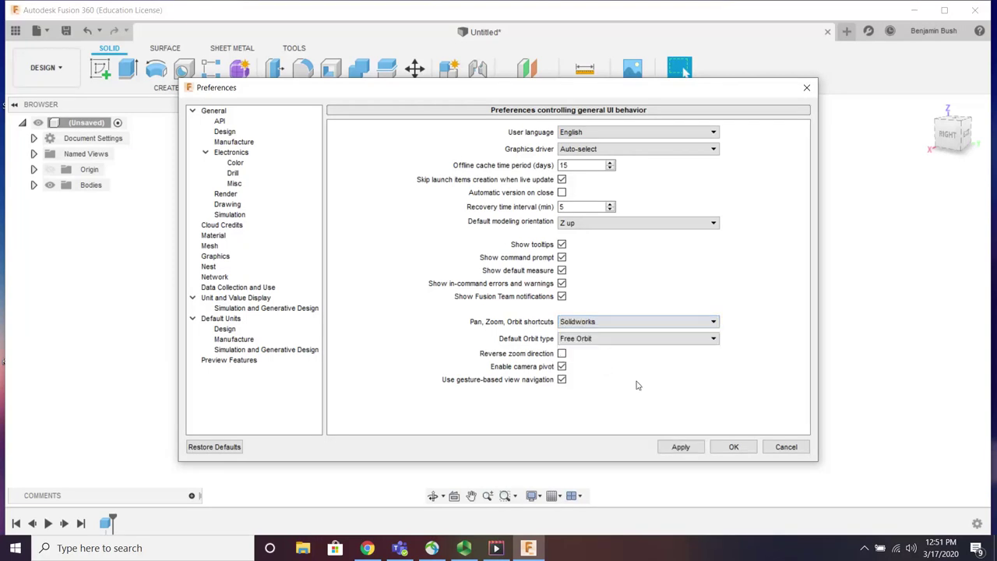
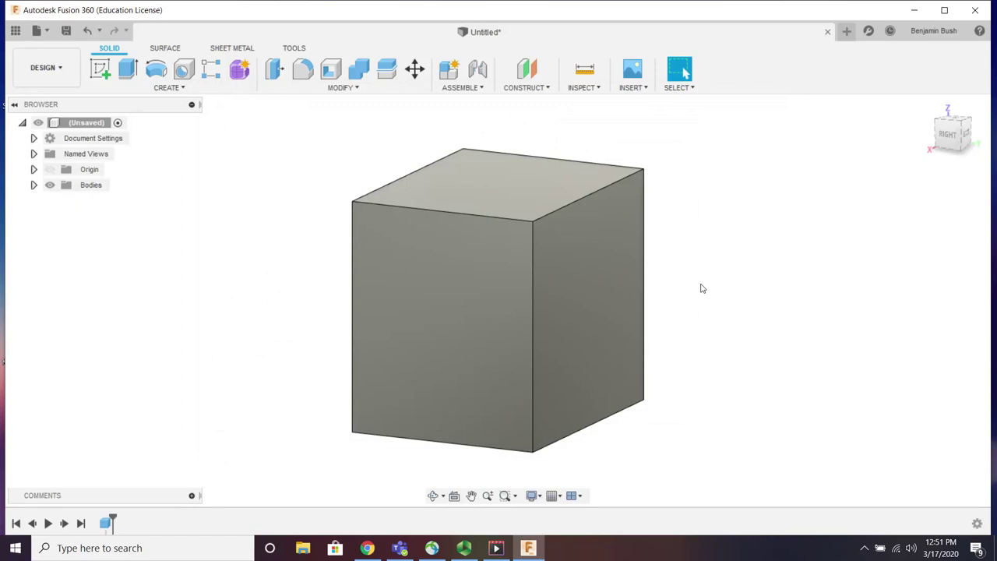
Step: Practise orbiting and zooming around the box with the Solidworks-style view navigation
{"action": "mouse_move", "coordinate": [739, 298]}
{"action": "middle_mouse_down", "text": "shift"}
{"action": "mouse_move", "coordinate": [721, 303]}
{"action": "mouse_move", "coordinate": [750, 304]}
{"action": "mouse_move", "coordinate": [732, 248]}
{"action": "mouse_move", "coordinate": [645, 293]}
{"action": "mouse_move", "coordinate": [663, 283]}
{"action": "mouse_move", "coordinate": [647, 263]}
{"action": "mouse_move", "coordinate": [653, 320]}
{"action": "mouse_move", "coordinate": [686, 314]}
{"action": "middle_mouse_up", "text": "shift"}
{"action": "right_click", "coordinate": [680, 320]}
{"action": "left_click", "coordinate": [625, 232]}
{"action": "scroll", "coordinate": [749, 285], "scroll_direction": "down", "scroll_amount": 1}
{"action": "middle_click_drag", "start_coordinate": [750, 285], "coordinate": [717, 313], "text": "shift"}
{"action": "left_click_drag", "start_coordinate": [445, 201], "coordinate": [360, 251]}
{"action": "middle_click_drag", "start_coordinate": [359, 251], "coordinate": [309, 249], "text": "shift"}
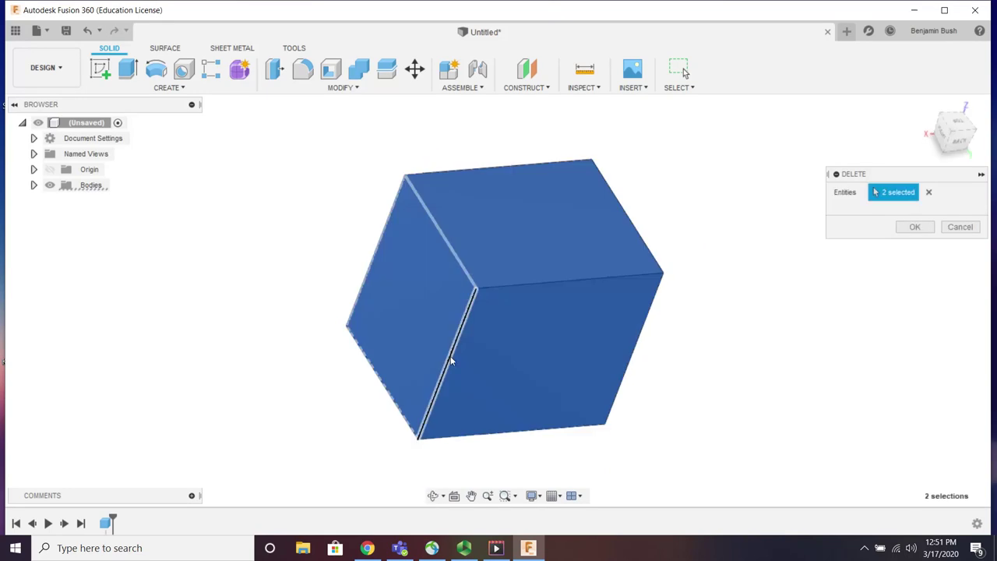
Step: Try the Pan and Orbit navigation tools on the box and zoom in and out
{"action": "left_click", "coordinate": [472, 496]}
{"action": "mouse_move", "coordinate": [692, 421]}
{"action": "left_mouse_down"}
{"action": "mouse_move", "coordinate": [701, 375]}
{"action": "mouse_move", "coordinate": [683, 432]}
{"action": "left_mouse_up"}
{"action": "left_click", "coordinate": [435, 496]}
{"action": "left_click", "coordinate": [681, 324]}
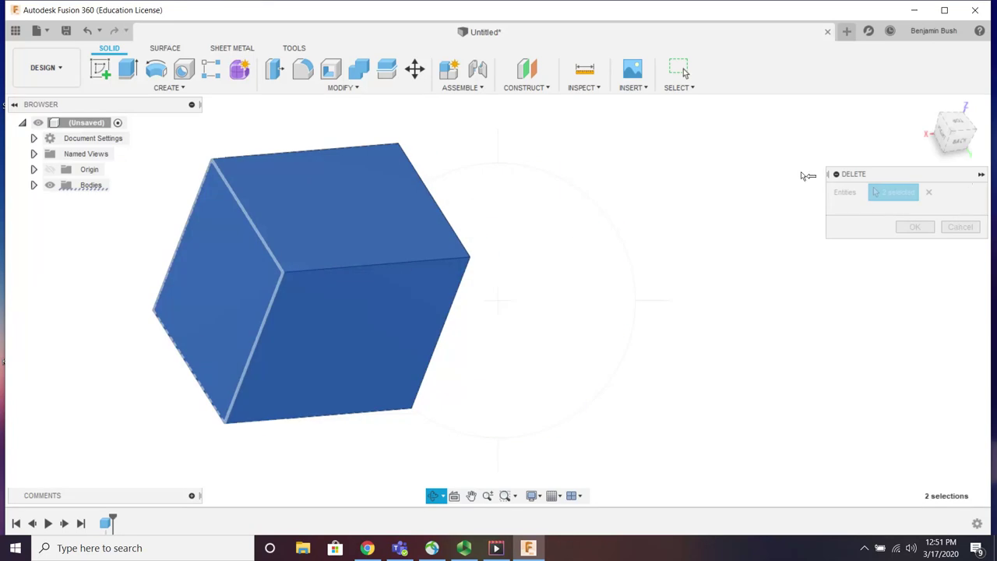
{"action": "scroll", "coordinate": [649, 309], "scroll_direction": "up", "scroll_amount": 2}
{"action": "right_click", "coordinate": [632, 308]}
{"action": "left_click", "coordinate": [686, 307]}
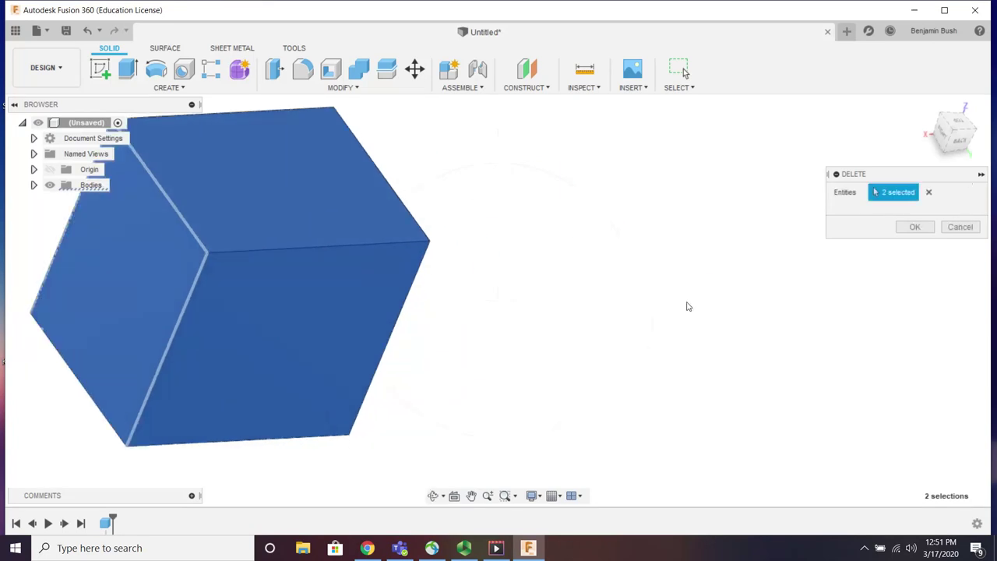
{"action": "scroll", "coordinate": [681, 328], "scroll_direction": "down", "scroll_amount": 2}
Step: Restore the home view, clear the entities selected for deletion and cancel the Delete command
{"action": "left_click", "coordinate": [927, 106]}
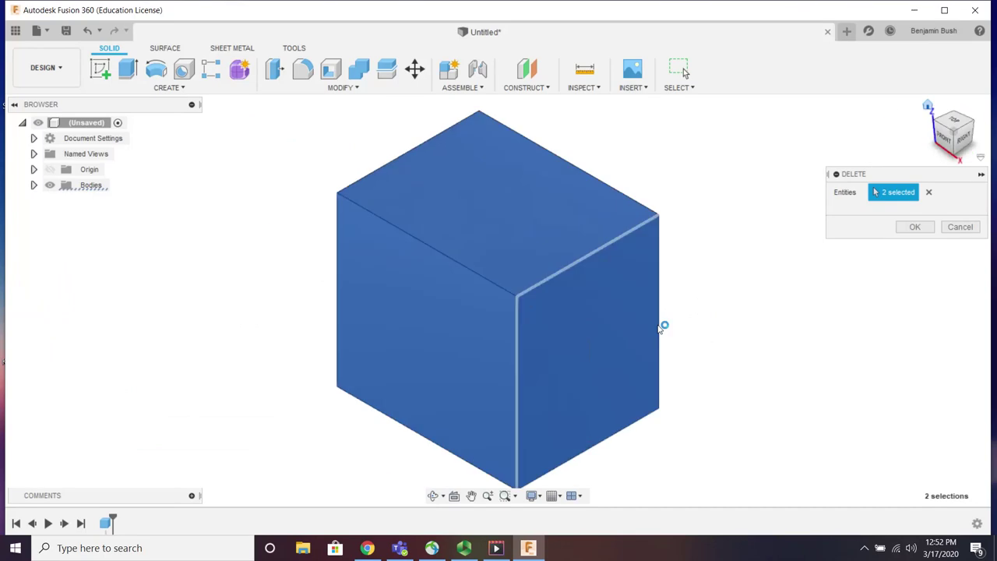
{"action": "left_click", "coordinate": [928, 192]}
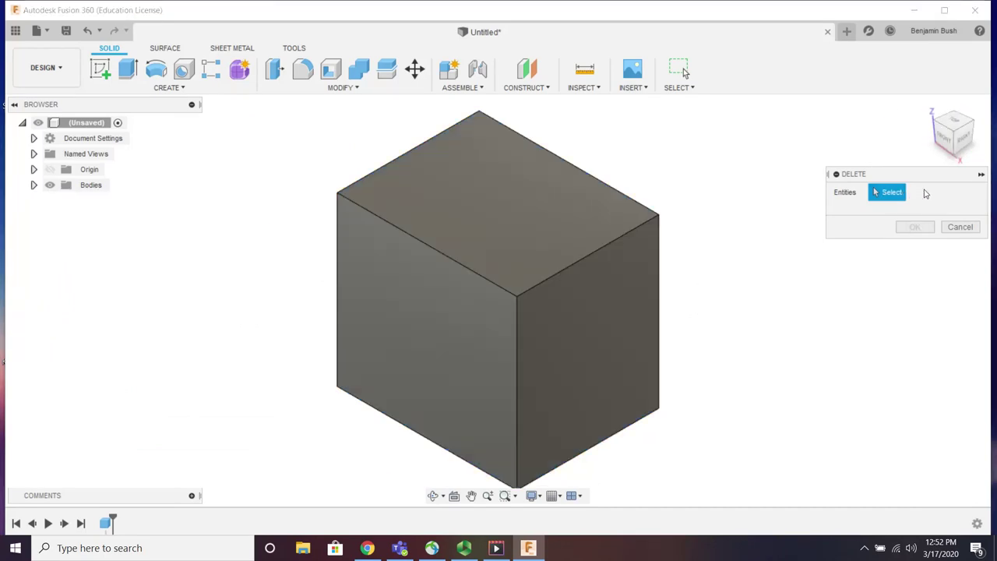
{"action": "left_click", "coordinate": [946, 227]}
Step: Delete the box body from the design
{"action": "scroll", "coordinate": [674, 393], "scroll_direction": "up", "scroll_amount": 2}
{"action": "scroll", "coordinate": [658, 386], "scroll_direction": "down", "scroll_amount": 3}
{"action": "middle_click_drag", "start_coordinate": [694, 383], "coordinate": [675, 356], "text": "shift"}
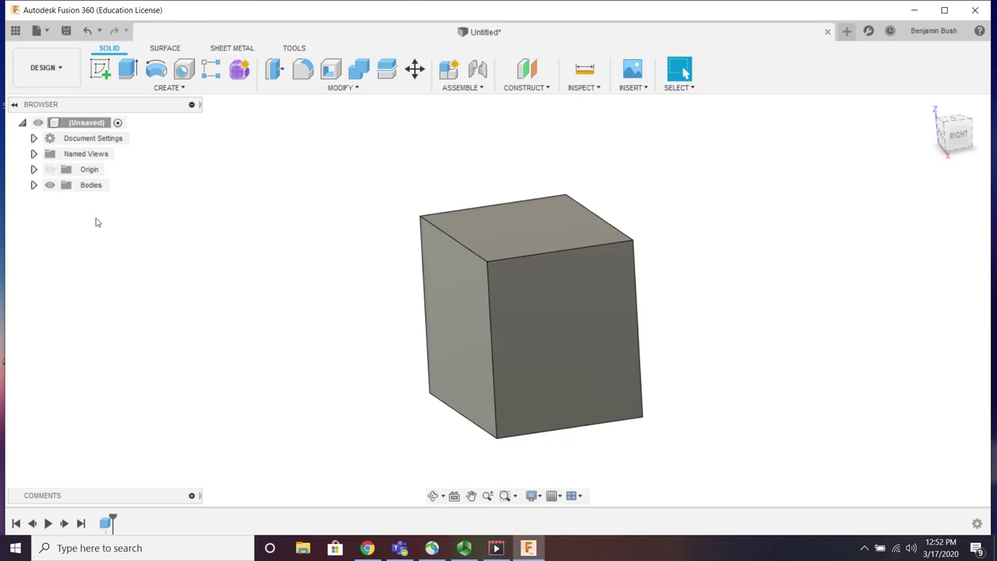
{"action": "left_click", "coordinate": [34, 184]}
{"action": "right_click", "coordinate": [99, 200]}
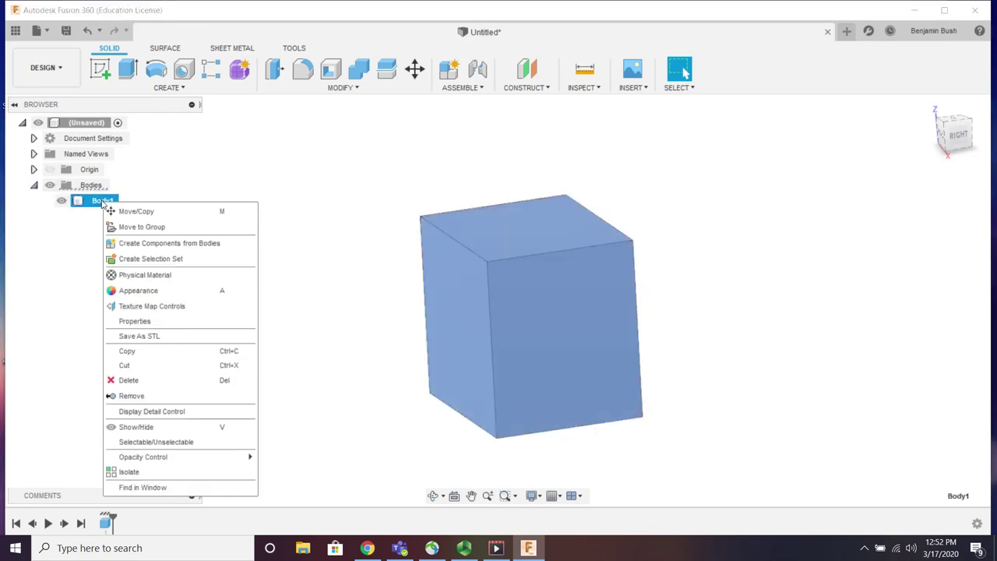
{"action": "left_click", "coordinate": [139, 380]}
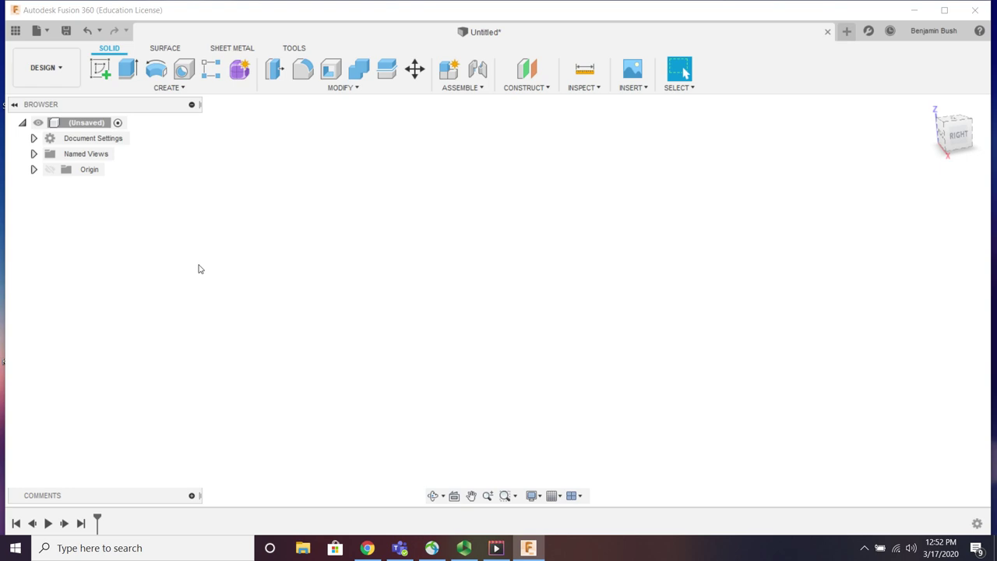
Step: Create a new form in the Design workspace and show the origin planes and axes
{"action": "left_click", "coordinate": [69, 78]}
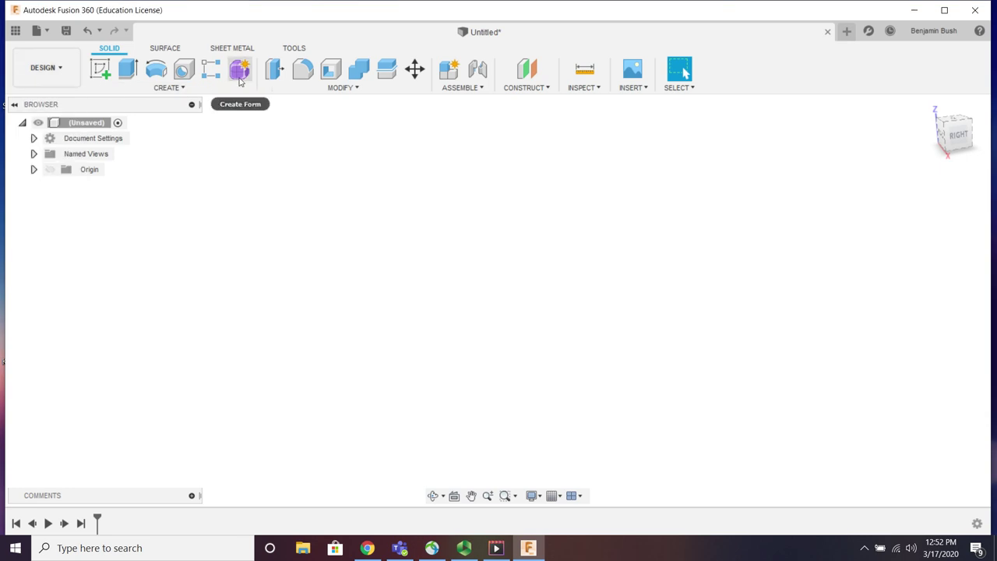
{"action": "left_click", "coordinate": [240, 71]}
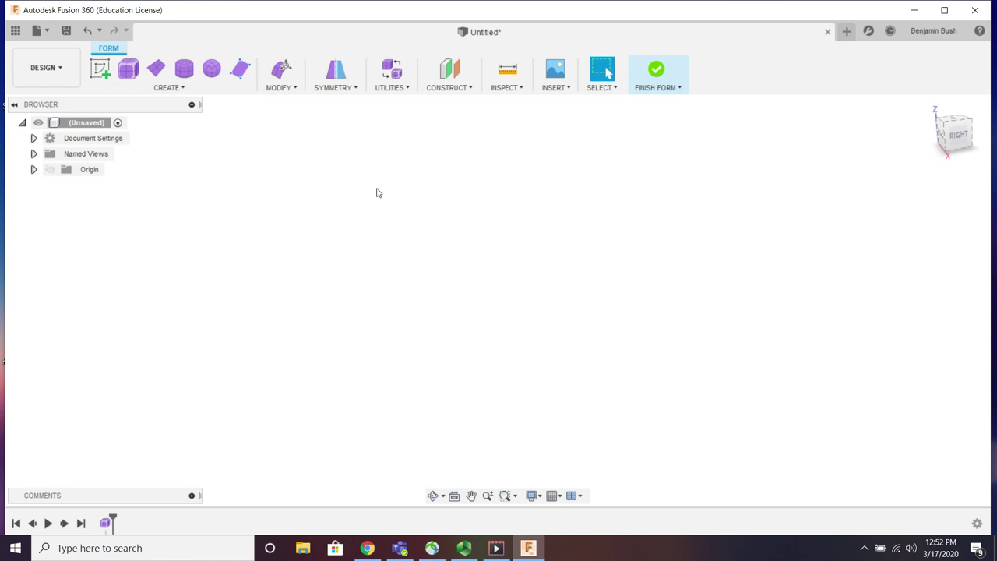
{"action": "left_click", "coordinate": [49, 169]}
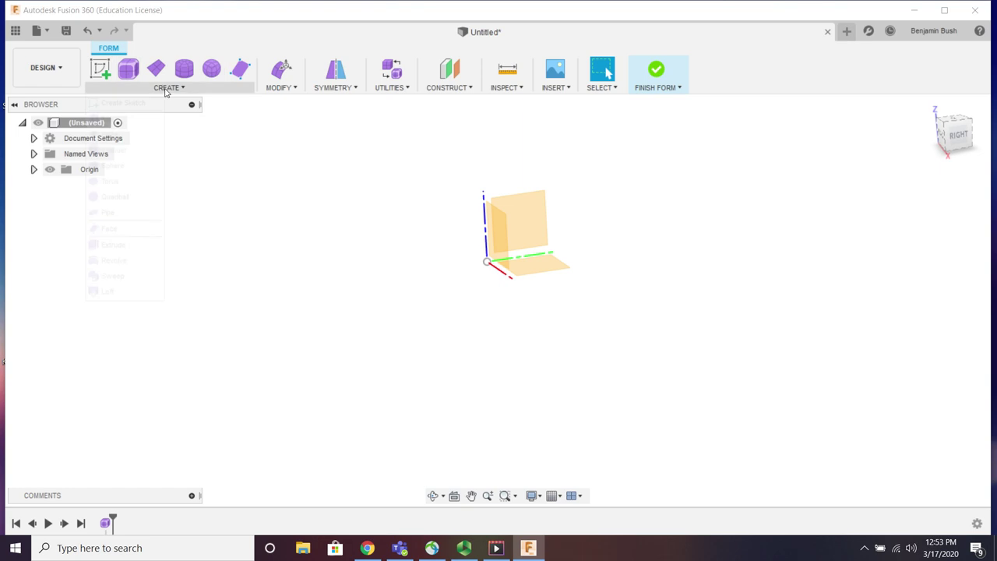
Step: Draw a form box centred on the origin on the horizontal plane, about 110 by 80 mm and 70 mm high
{"action": "left_click", "coordinate": [129, 87]}
{"action": "left_click", "coordinate": [106, 118]}
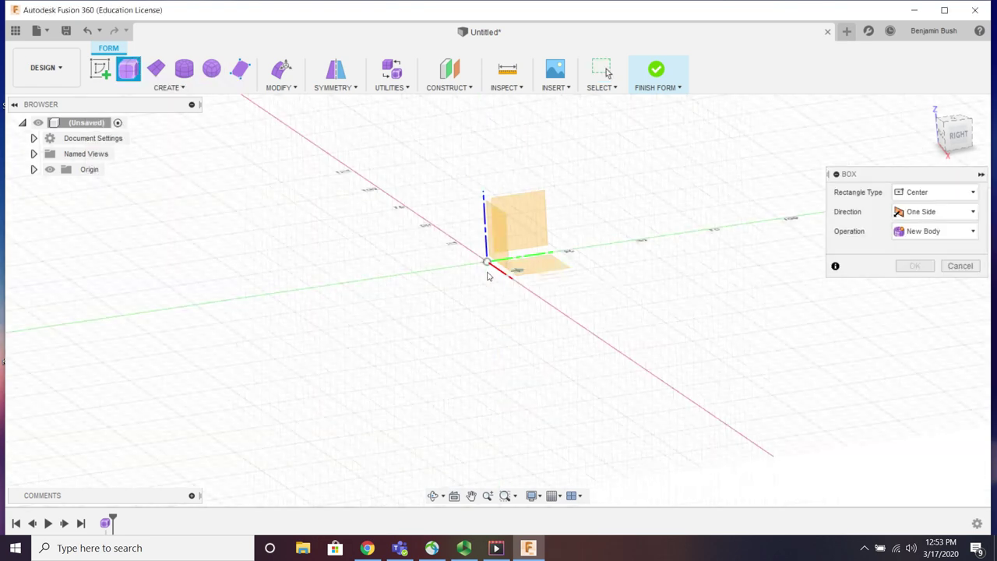
{"action": "left_click", "coordinate": [484, 262]}
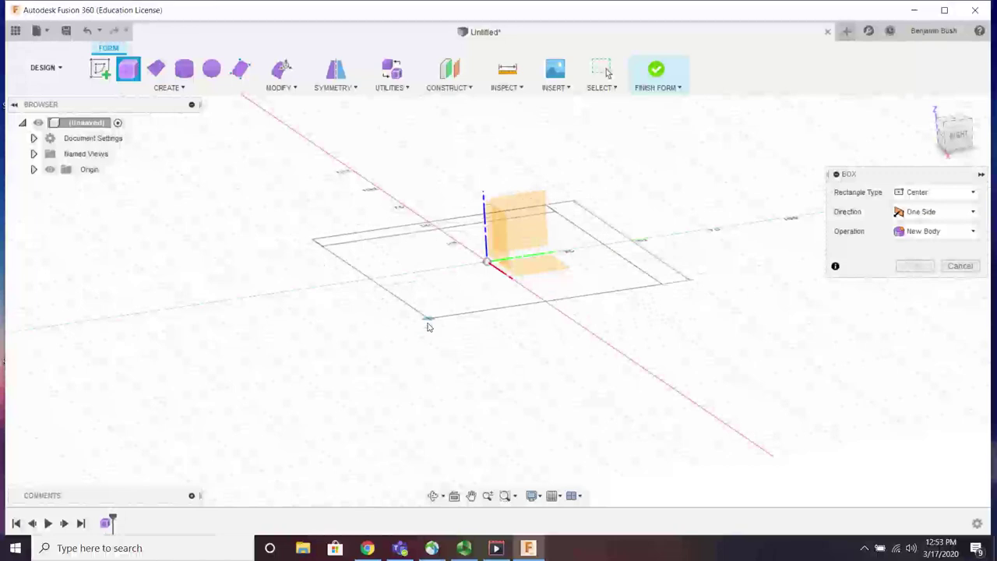
{"action": "left_click", "coordinate": [429, 326]}
{"action": "left_click_drag", "start_coordinate": [477, 132], "coordinate": [477, 101]}
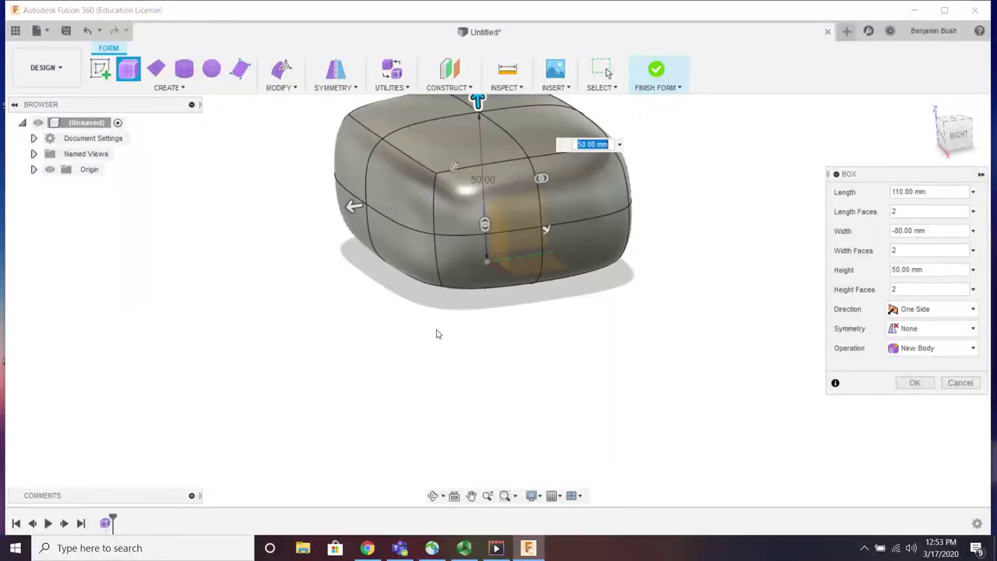
{"action": "scroll", "coordinate": [439, 334], "scroll_direction": "down", "scroll_amount": 3}
{"action": "scroll", "coordinate": [480, 190], "scroll_direction": "up", "scroll_amount": 2}
{"action": "left_click_drag", "start_coordinate": [480, 190], "coordinate": [447, 150]}
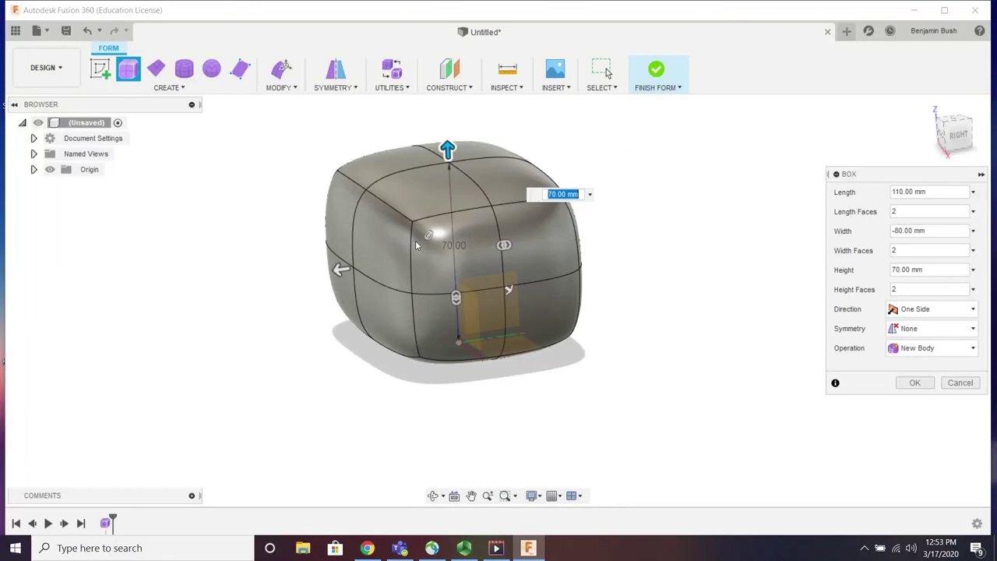
{"action": "scroll", "coordinate": [407, 205], "scroll_direction": "up", "scroll_amount": 5}
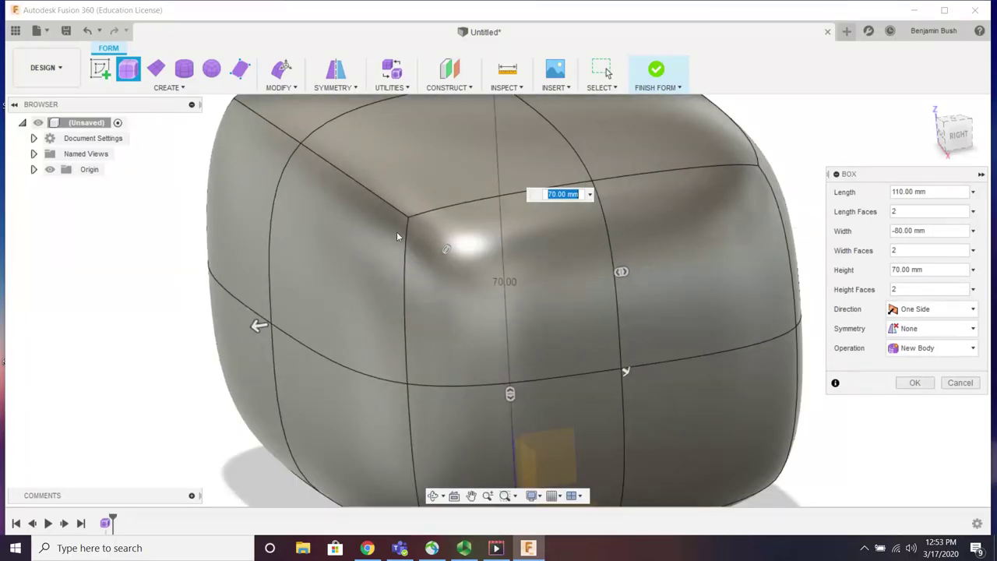
{"action": "scroll", "coordinate": [433, 318], "scroll_direction": "down", "scroll_amount": 5}
{"action": "scroll", "coordinate": [433, 319], "scroll_direction": "down", "scroll_amount": 3}
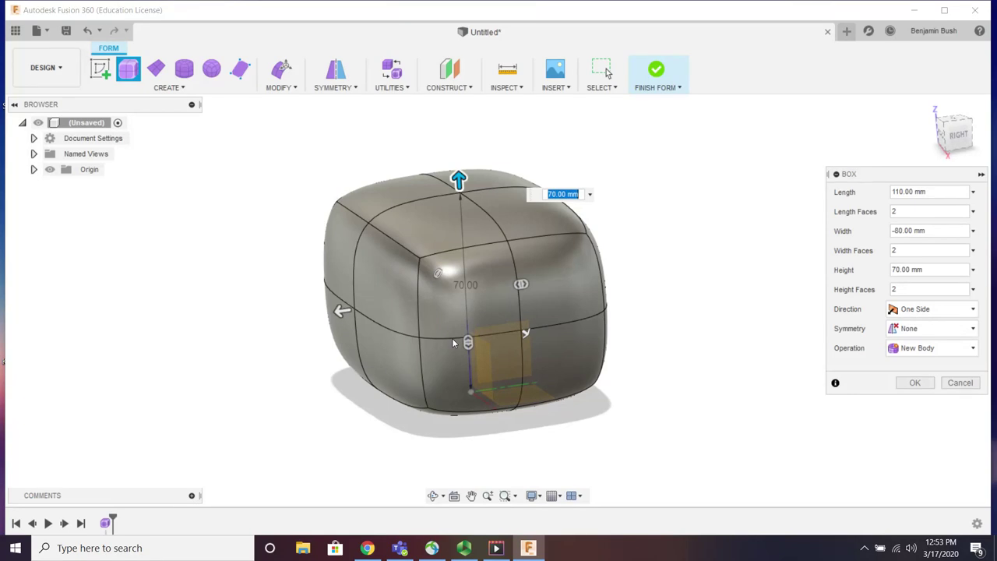
Step: Shorten the form box to a length of 80 mm
{"action": "middle_click_drag", "start_coordinate": [440, 420], "coordinate": [639, 257], "text": "shift"}
{"action": "left_click_drag", "start_coordinate": [618, 232], "coordinate": [583, 270]}
{"action": "middle_click_drag", "start_coordinate": [660, 334], "coordinate": [596, 355], "text": "shift"}
{"action": "scroll", "coordinate": [418, 285], "scroll_direction": "up", "scroll_amount": 3}
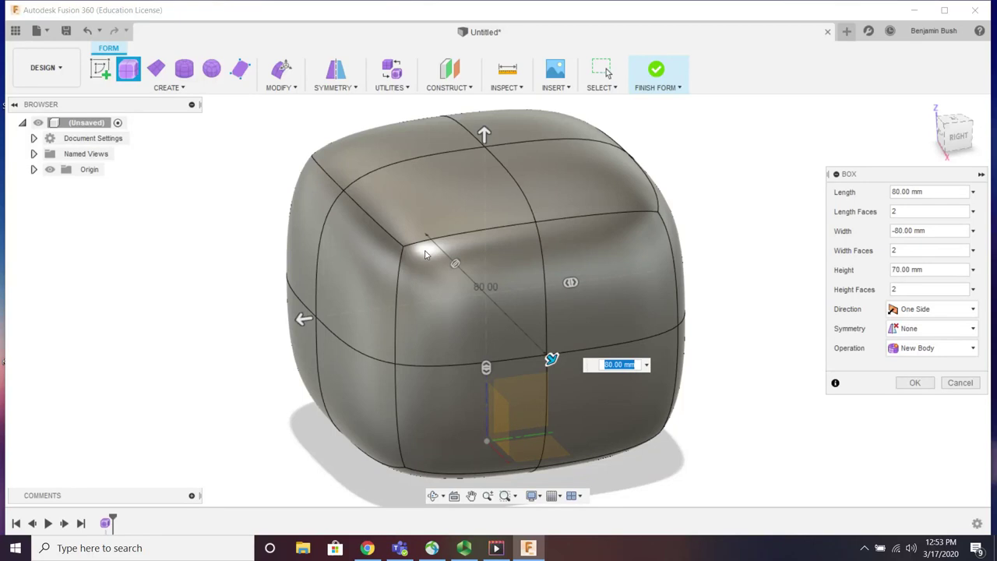
{"action": "scroll", "coordinate": [422, 256], "scroll_direction": "down", "scroll_amount": 2}
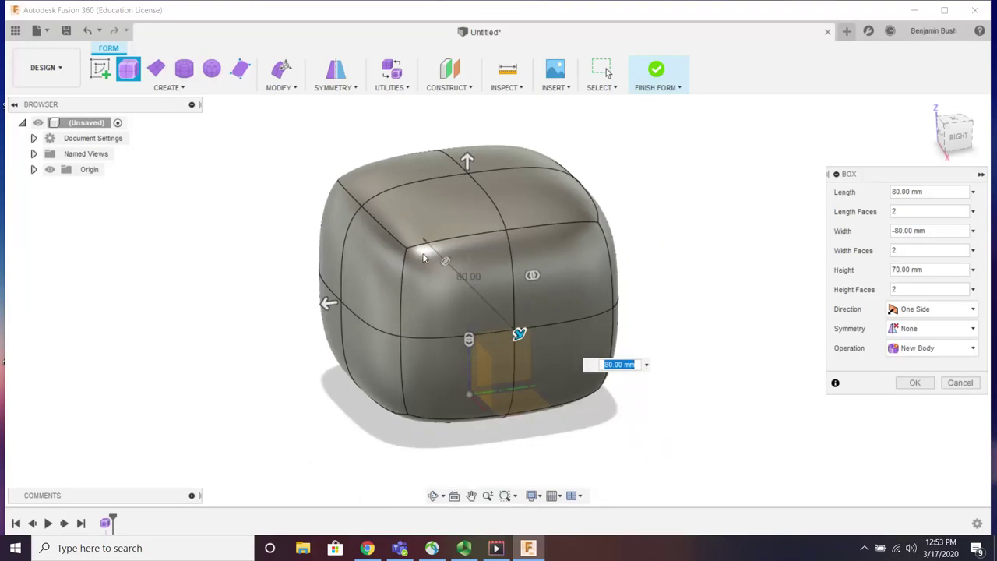
Step: Set the number of length faces of the form box to 4
{"action": "key", "text": "Tab"}
{"action": "type", "text": "17"}
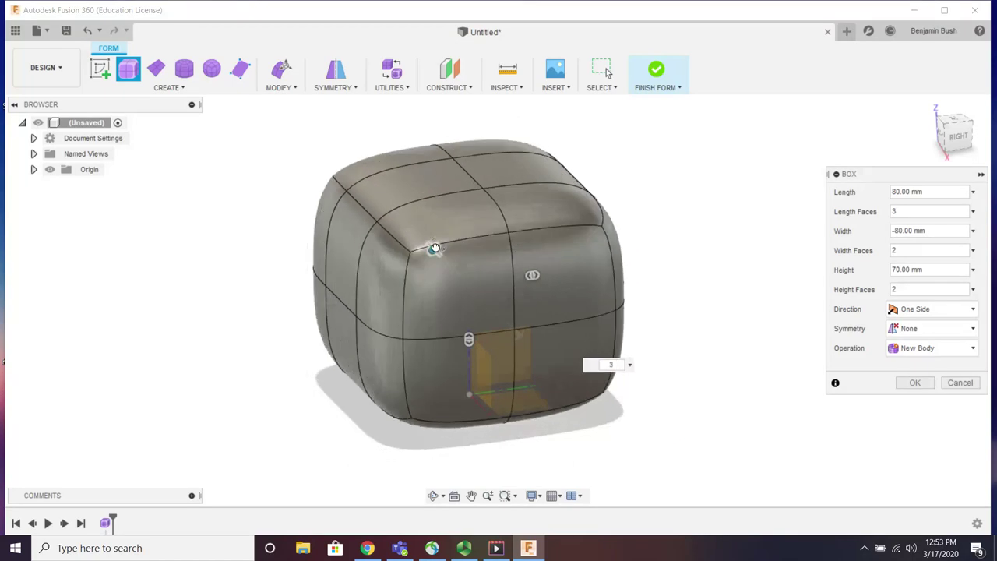
{"action": "left_click_drag", "start_coordinate": [484, 321], "coordinate": [419, 241]}
{"action": "key", "text": "BackSpace"}
{"action": "type", "text": "3"}
{"action": "key", "text": "BackSpace"}
{"action": "type", "text": "4"}
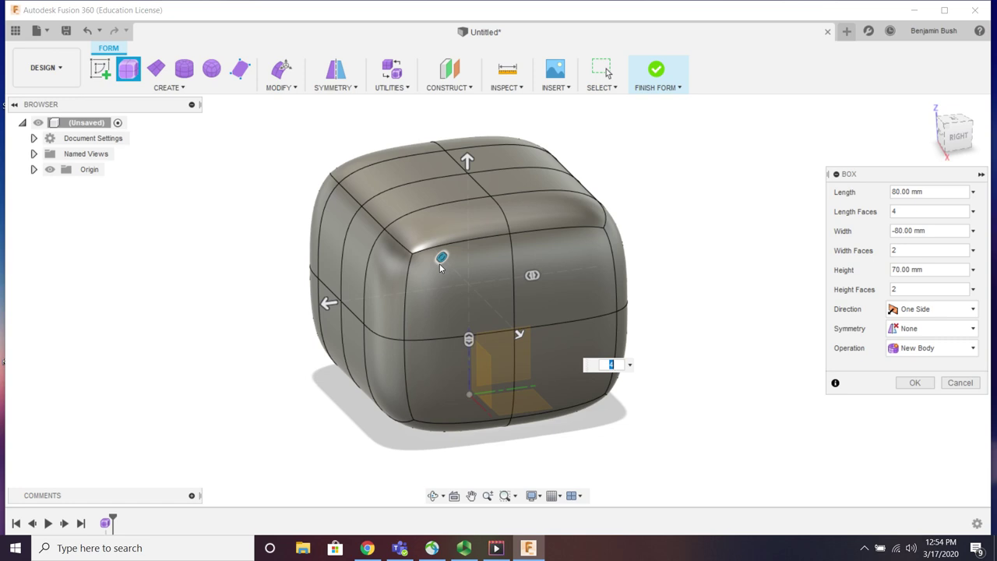
Step: Try raising the length faces to 21 and reducing them again, and discard the form box
{"action": "left_click_drag", "start_coordinate": [440, 268], "coordinate": [421, 282]}
{"action": "middle_click_drag", "start_coordinate": [330, 312], "coordinate": [411, 309], "text": "shift"}
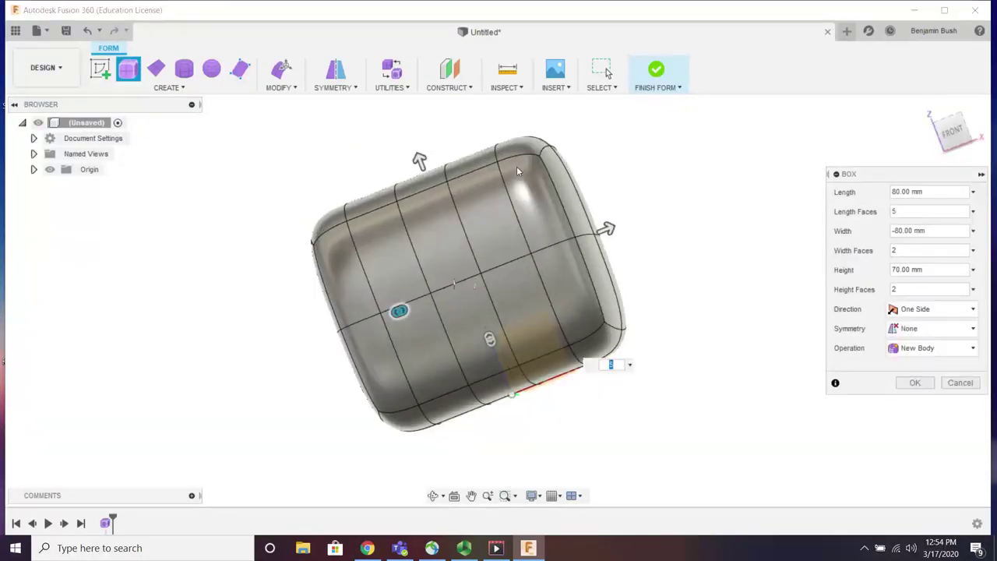
{"action": "left_click_drag", "start_coordinate": [413, 308], "coordinate": [497, 246]}
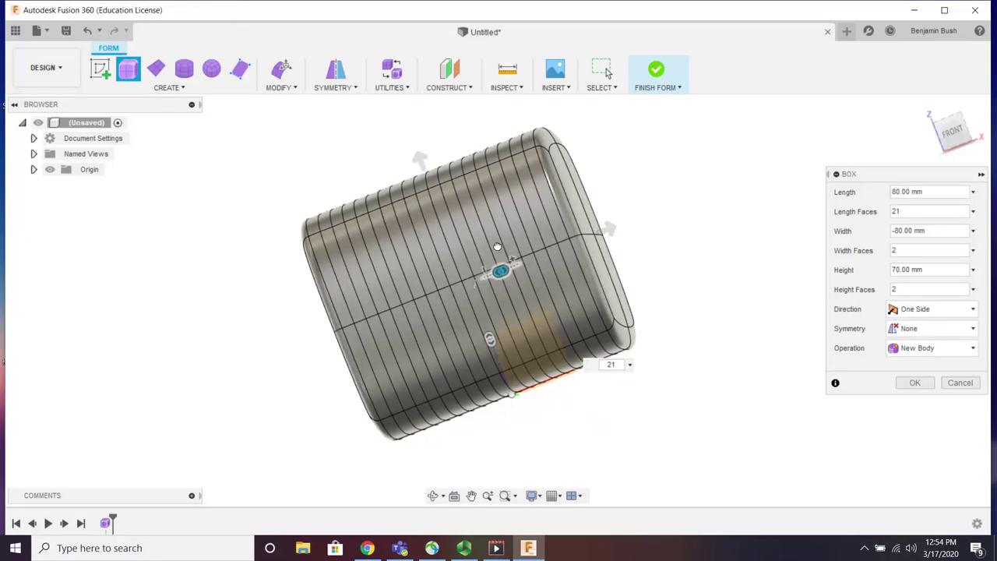
{"action": "left_click_drag", "start_coordinate": [497, 247], "coordinate": [415, 302]}
{"action": "middle_click_drag", "start_coordinate": [678, 292], "coordinate": [626, 298], "text": "shift"}
{"action": "left_click", "coordinate": [606, 68]}
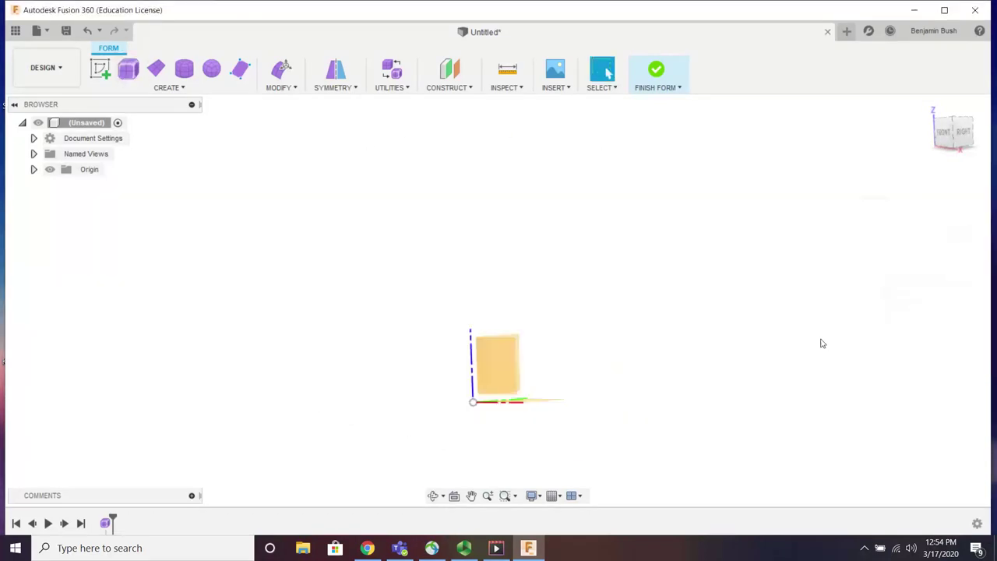
Step: Create a form cylinder at the origin, about 100.5 mm in diameter and 65 mm high, with 12 diameter faces and 4 height faces
{"action": "left_click", "coordinate": [171, 89]}
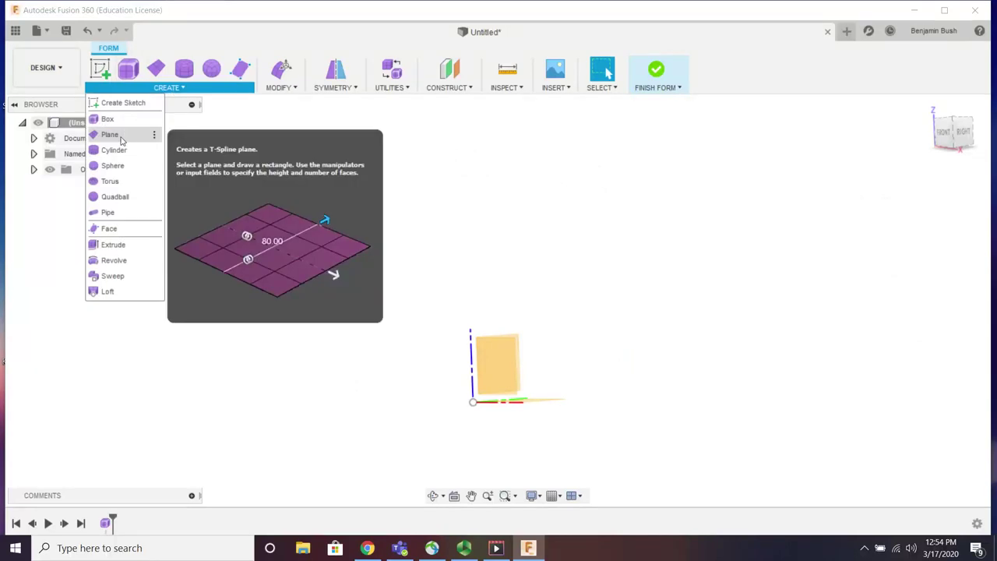
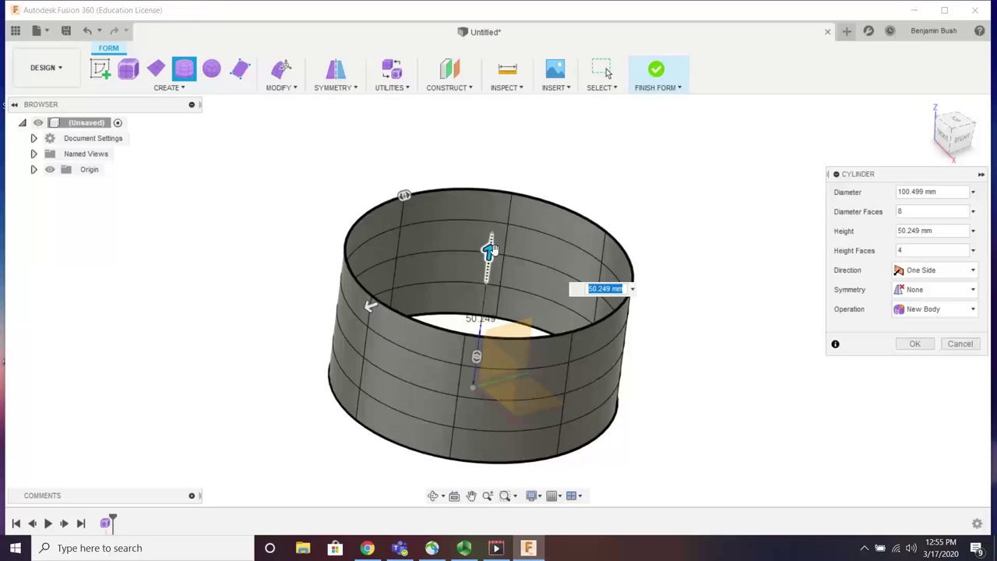
{"action": "left_click_drag", "start_coordinate": [490, 249], "coordinate": [503, 212]}
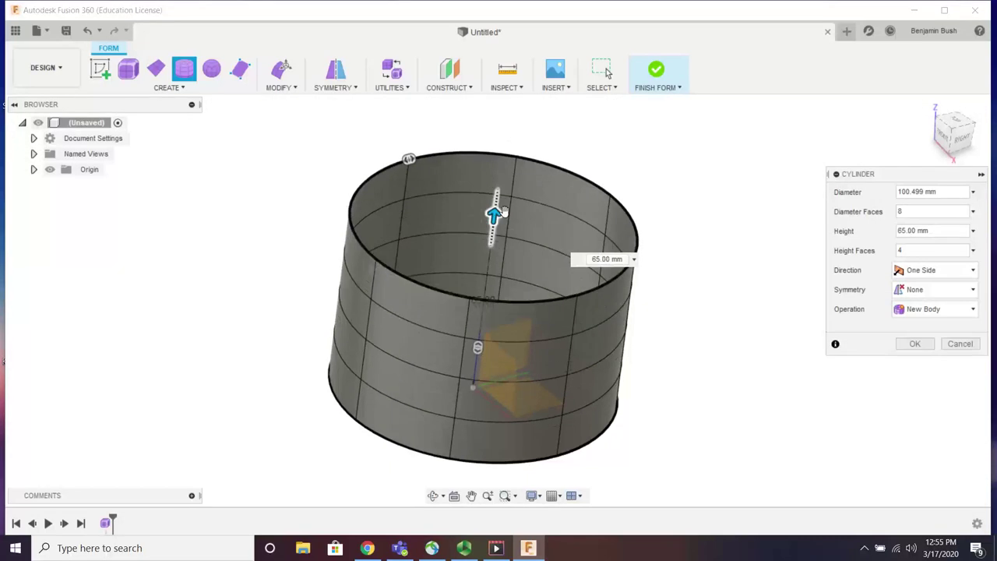
{"action": "left_click", "coordinate": [974, 211]}
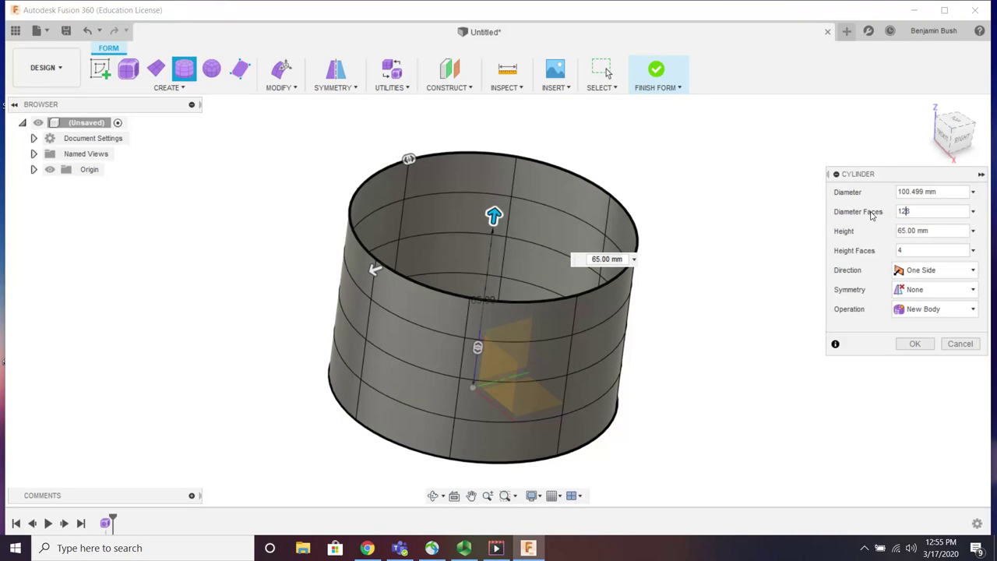
{"action": "type", "text": "12"}
{"action": "key", "text": "Return"}
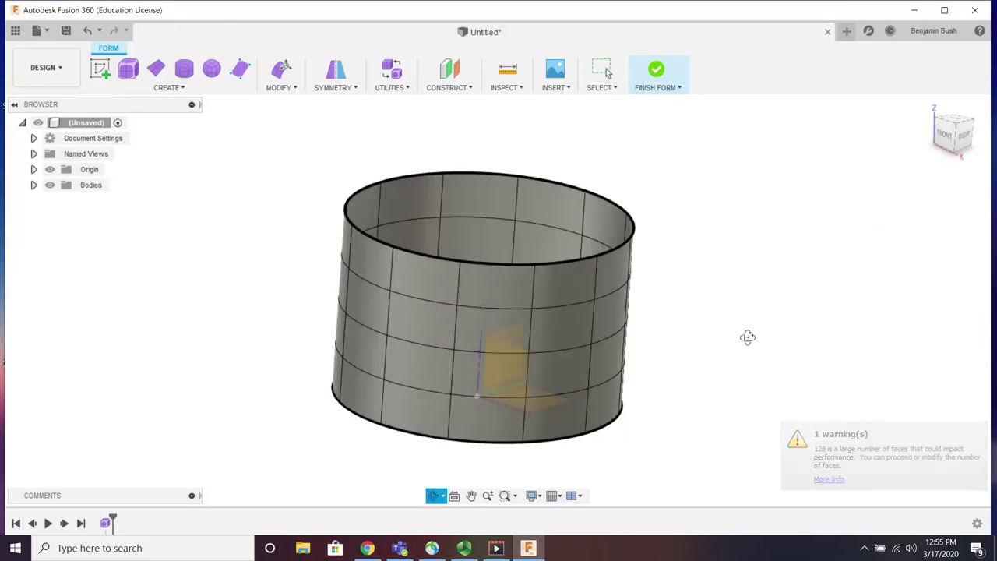
{"action": "left_click_drag", "start_coordinate": [748, 338], "coordinate": [663, 306]}
{"action": "key", "text": "Escape"}
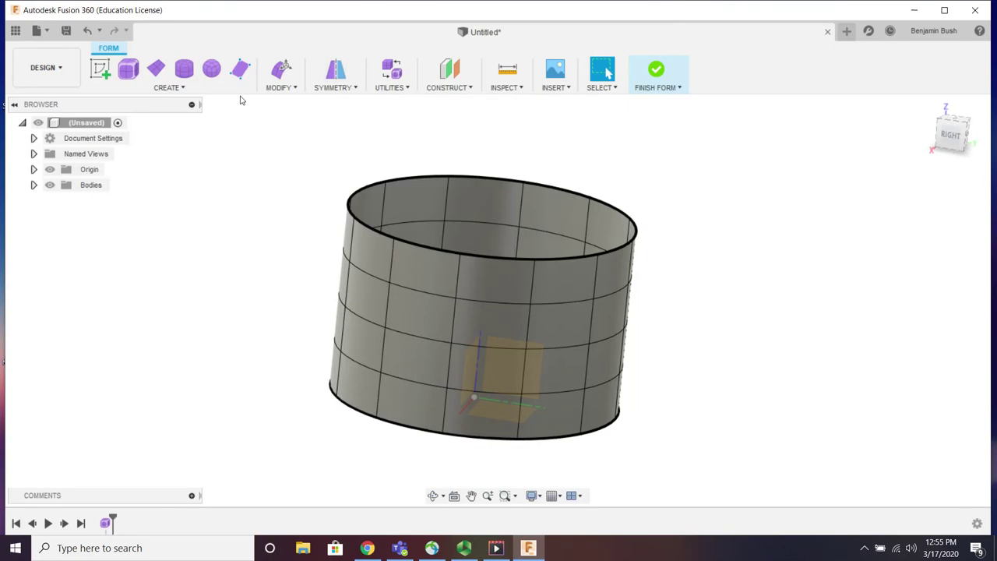
Step: Pick individual faces on the cylinder's wall to see how the form is divided
{"action": "left_click", "coordinate": [175, 88]}
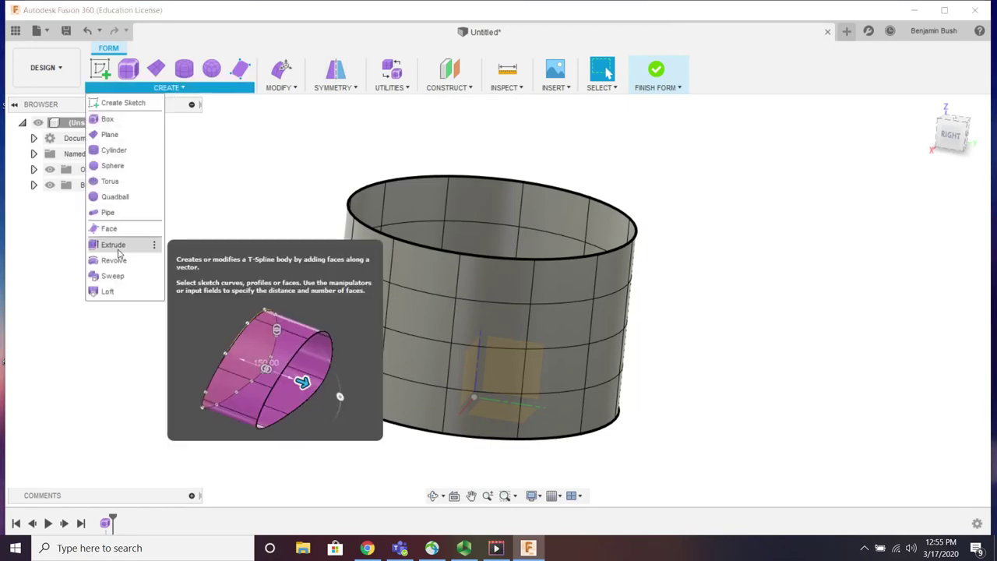
{"action": "left_click", "coordinate": [562, 329]}
{"action": "left_click", "coordinate": [406, 313]}
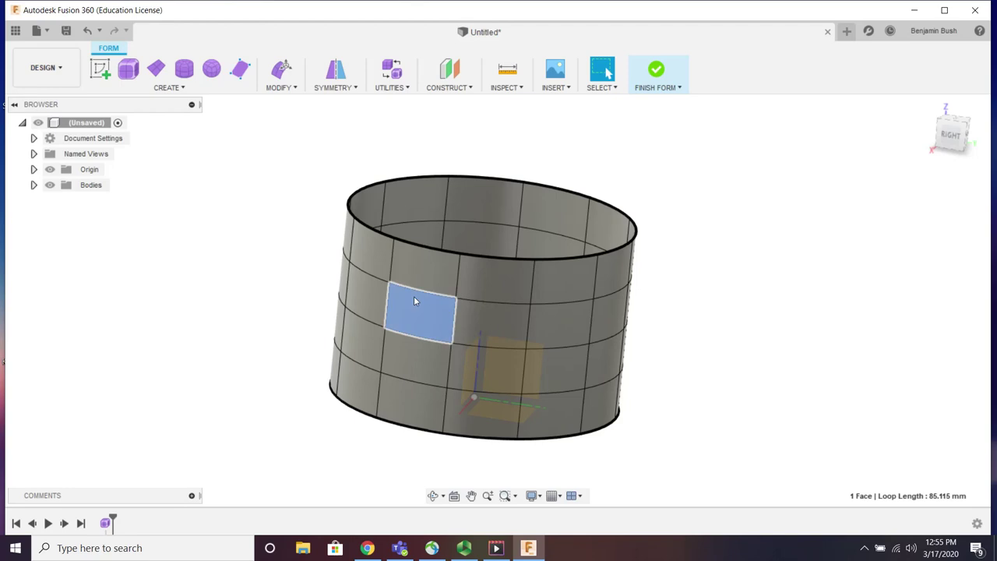
{"action": "left_click", "coordinate": [374, 268]}
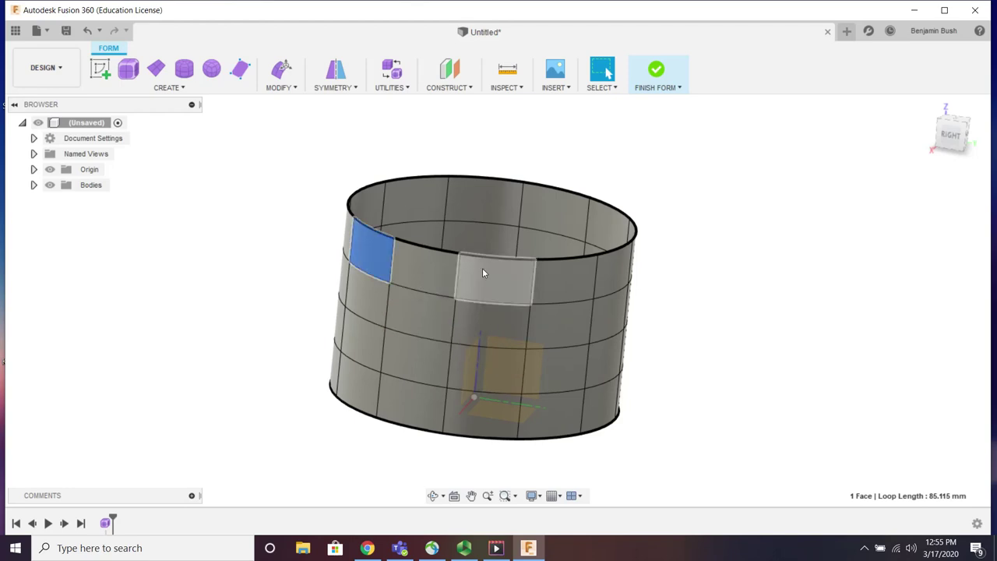
{"action": "left_click", "coordinate": [482, 268]}
{"action": "left_click", "coordinate": [369, 351]}
{"action": "left_click", "coordinate": [479, 362]}
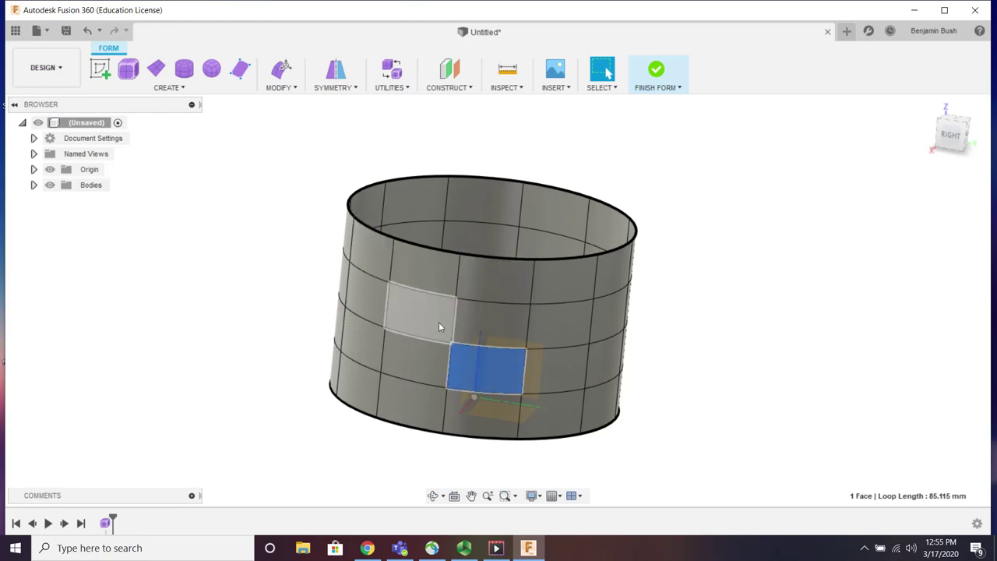
Step: Extrude one face in the second row of the cylinder's wall outward by 25 mm
{"action": "left_click", "coordinate": [424, 312]}
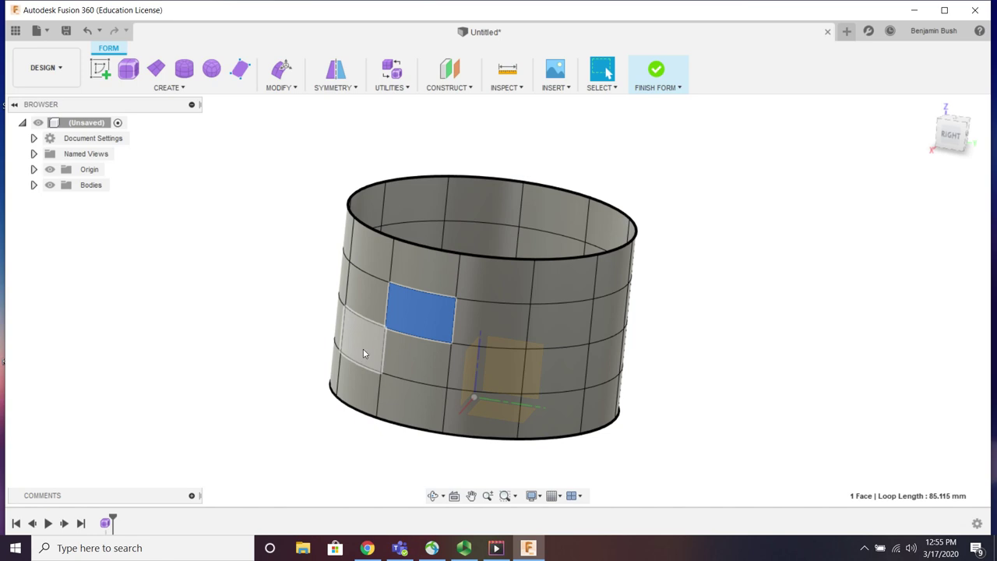
{"action": "left_click", "coordinate": [177, 89]}
{"action": "left_click", "coordinate": [130, 247]}
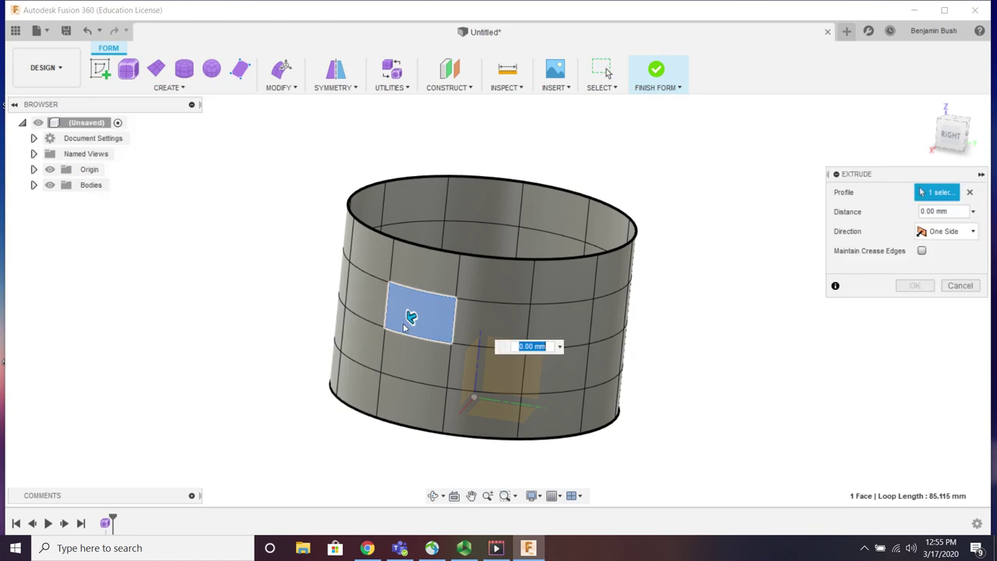
{"action": "left_click_drag", "start_coordinate": [411, 317], "coordinate": [391, 359]}
{"action": "scroll", "coordinate": [425, 343], "scroll_direction": "up", "scroll_amount": 3}
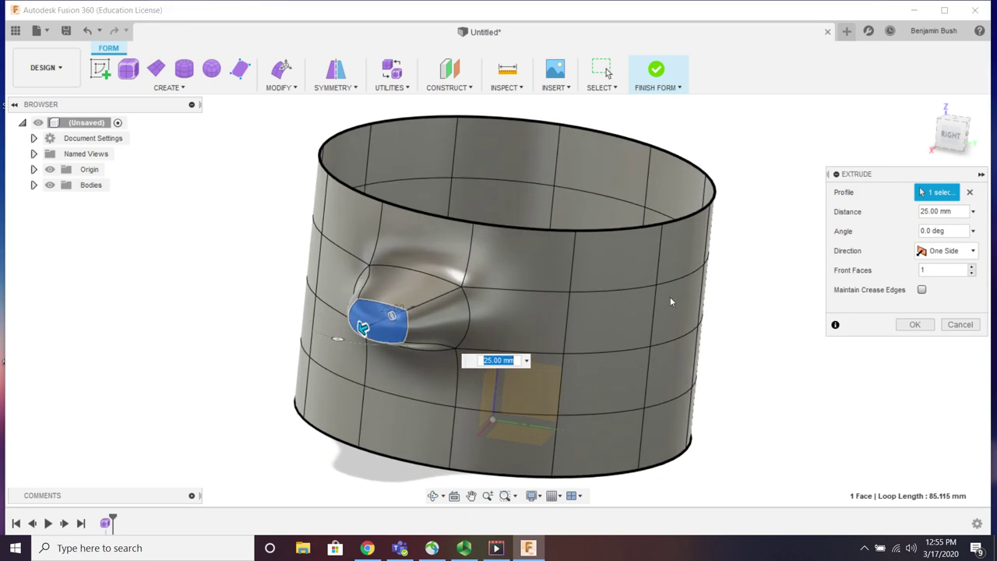
Step: Lengthen the face extrusion to 85 mm with 3 front faces and finish it as a handle
{"action": "left_click", "coordinate": [972, 268]}
{"action": "left_click_drag", "start_coordinate": [375, 339], "coordinate": [402, 372]}
{"action": "left_click", "coordinate": [972, 268]}
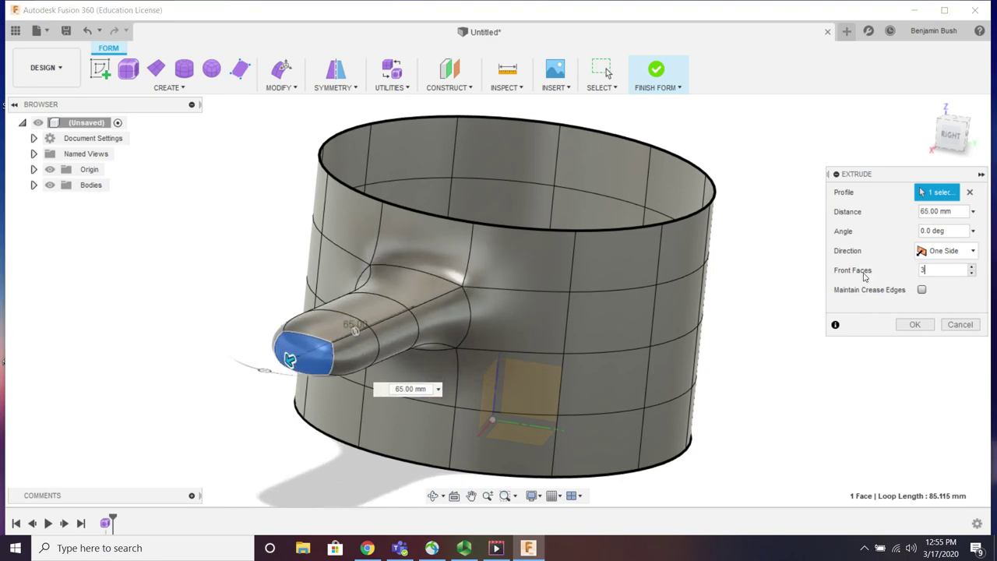
{"action": "left_click_drag", "start_coordinate": [301, 363], "coordinate": [266, 369]}
{"action": "middle_click_drag", "start_coordinate": [266, 369], "coordinate": [417, 348], "text": "shift"}
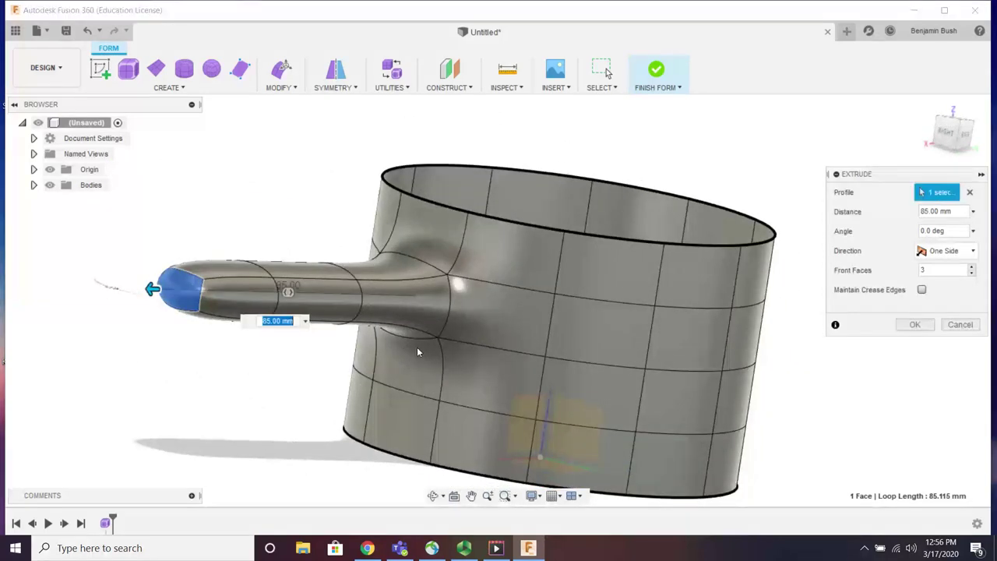
{"action": "scroll", "coordinate": [417, 348], "scroll_direction": "down", "scroll_amount": 3}
{"action": "scroll", "coordinate": [416, 348], "scroll_direction": "up", "scroll_amount": 3}
{"action": "middle_click_drag", "start_coordinate": [342, 380], "coordinate": [347, 392], "text": "shift"}
{"action": "left_click", "coordinate": [905, 327]}
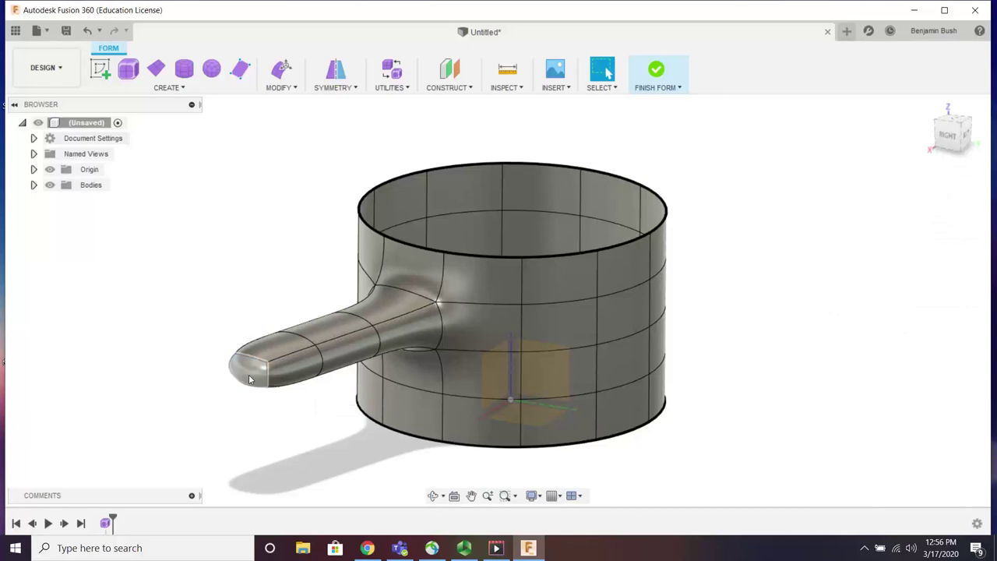
Step: Try enlarging the end face of the handle with Edit Form, and discard the change
{"action": "left_click", "coordinate": [281, 69]}
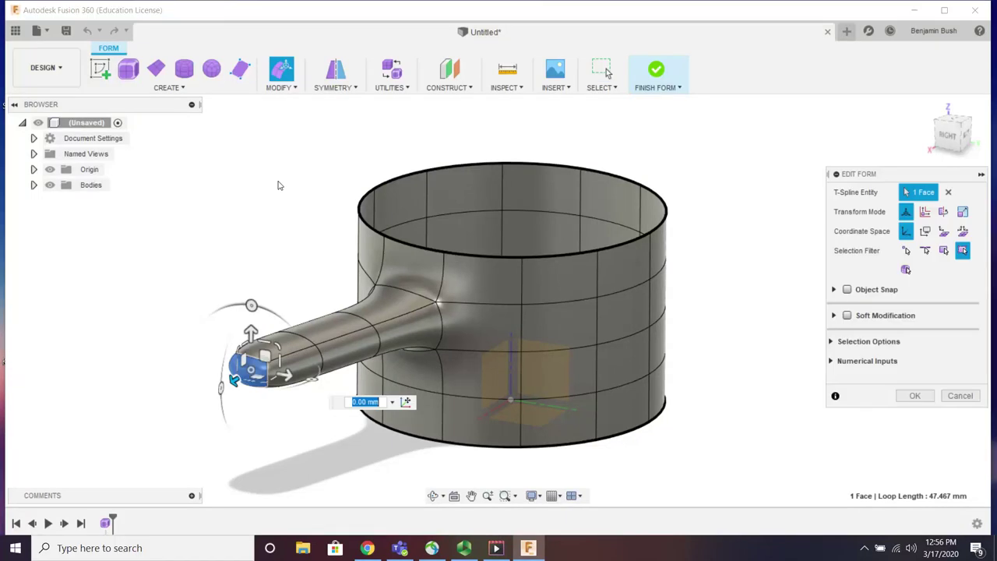
{"action": "scroll", "coordinate": [242, 410], "scroll_direction": "up", "scroll_amount": 1}
{"action": "scroll", "coordinate": [242, 410], "scroll_direction": "up", "scroll_amount": 1}
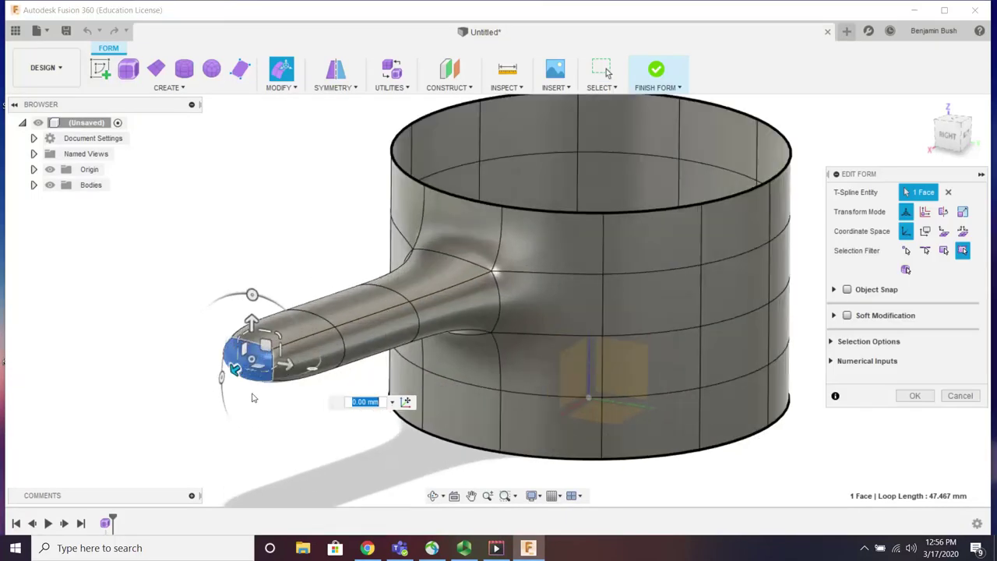
{"action": "left_click_drag", "start_coordinate": [279, 335], "coordinate": [311, 317]}
{"action": "left_click_drag", "start_coordinate": [293, 361], "coordinate": [251, 294]}
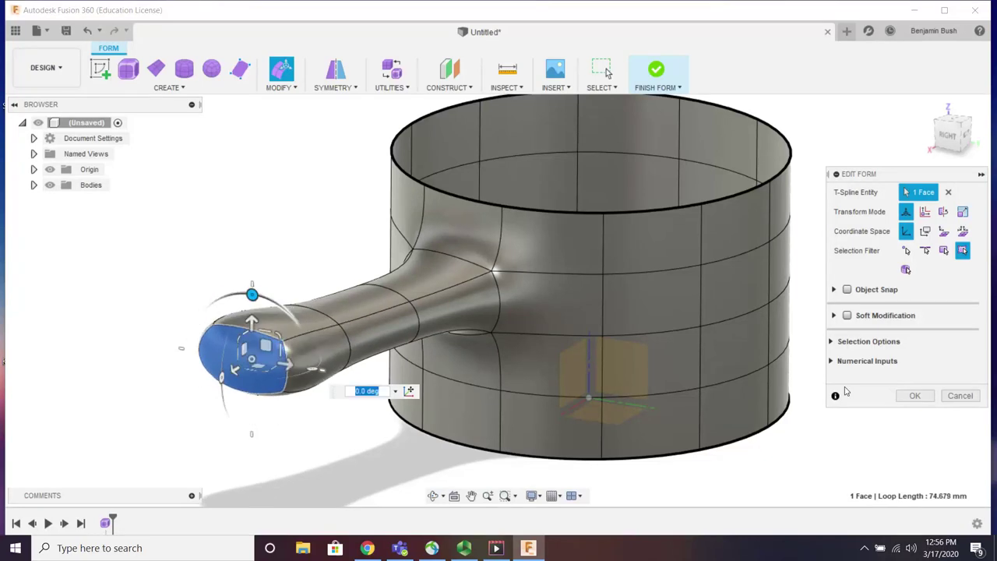
{"action": "left_click", "coordinate": [960, 396]}
Step: Undo the handle extrusion and the form cylinder
{"action": "key", "text": "ctrl+z"}
{"action": "key", "text": "ctrl+z"}
{"action": "key", "text": "ctrl+z"}
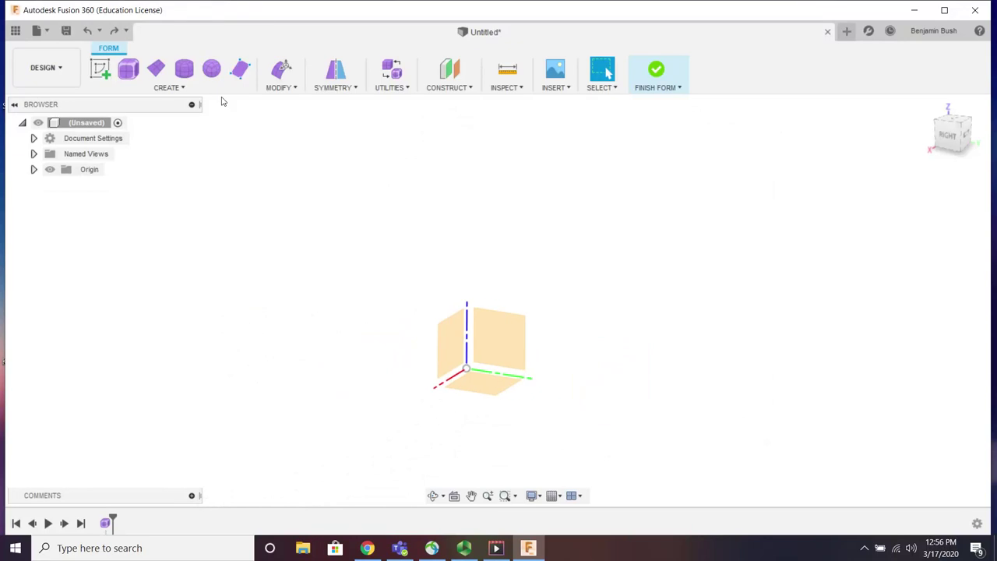
Step: Create a form quadball at the origin, 90 mm in diameter with 2 span faces, as a new body
{"action": "left_click", "coordinate": [185, 95]}
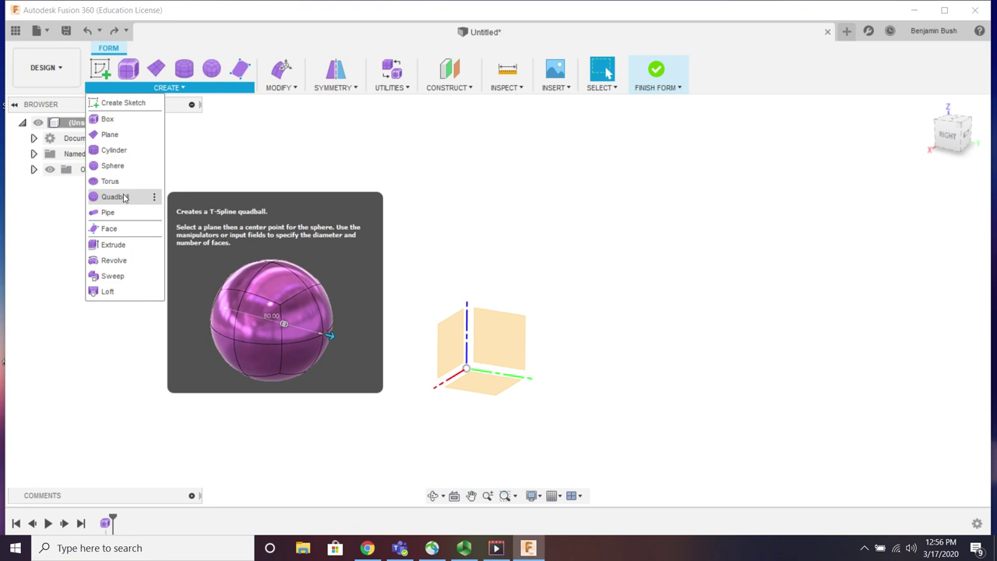
{"action": "left_click", "coordinate": [116, 197]}
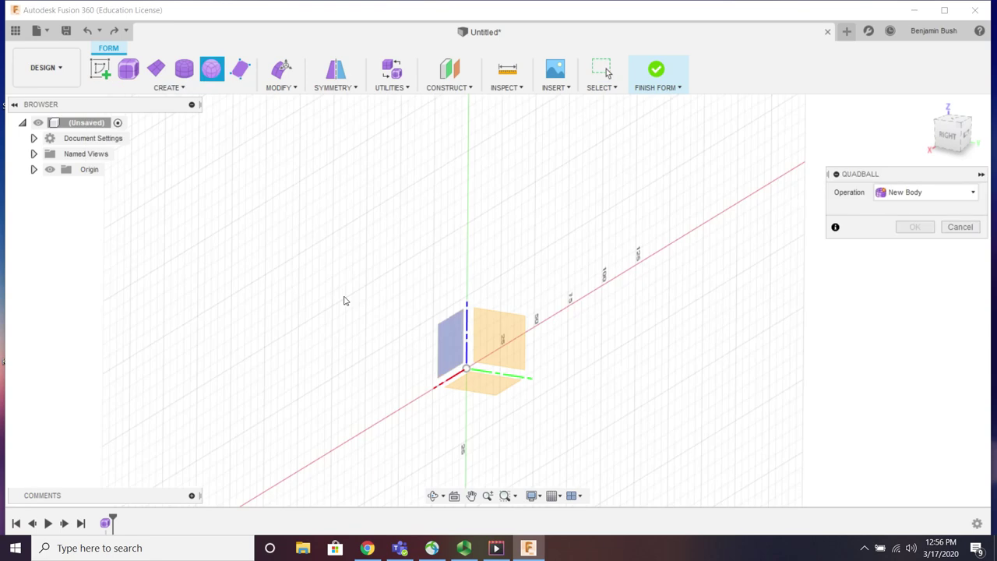
{"action": "left_click", "coordinate": [466, 369]}
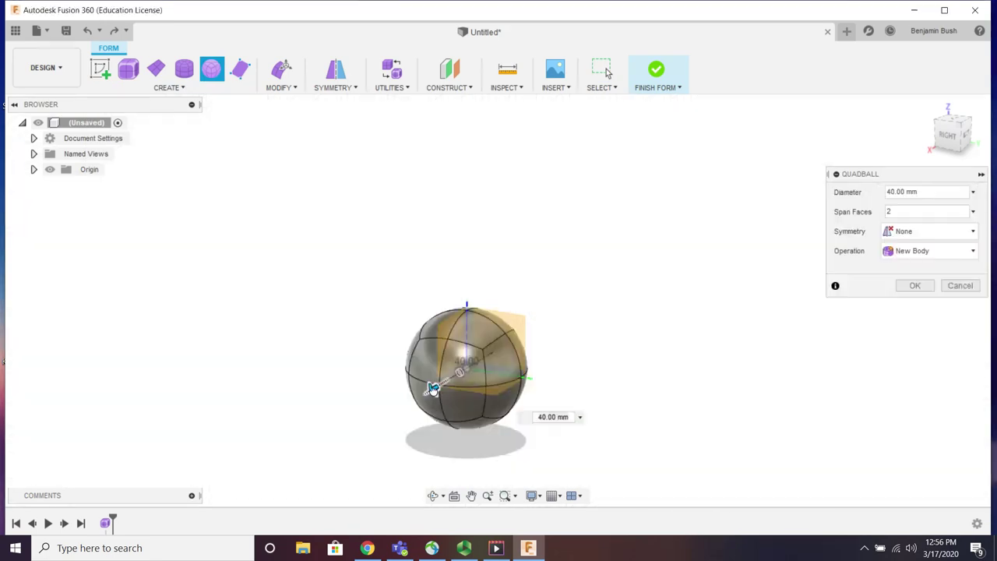
{"action": "left_click_drag", "start_coordinate": [430, 404], "coordinate": [347, 370]}
{"action": "scroll", "coordinate": [346, 366], "scroll_direction": "down", "scroll_amount": 2}
{"action": "scroll", "coordinate": [467, 452], "scroll_direction": "up", "scroll_amount": 2}
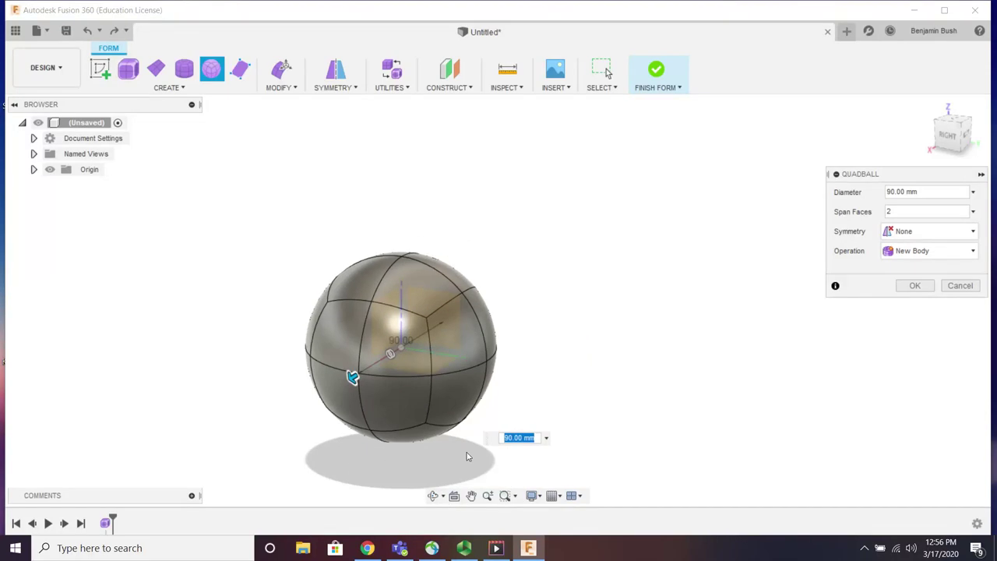
{"action": "scroll", "coordinate": [468, 452], "scroll_direction": "up", "scroll_amount": 1}
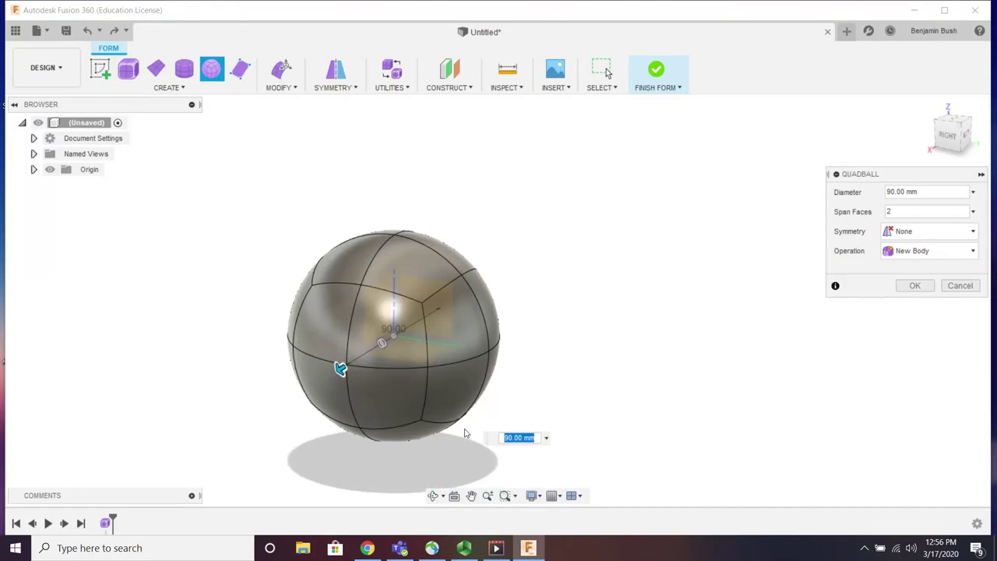
{"action": "left_click", "coordinate": [911, 285]}
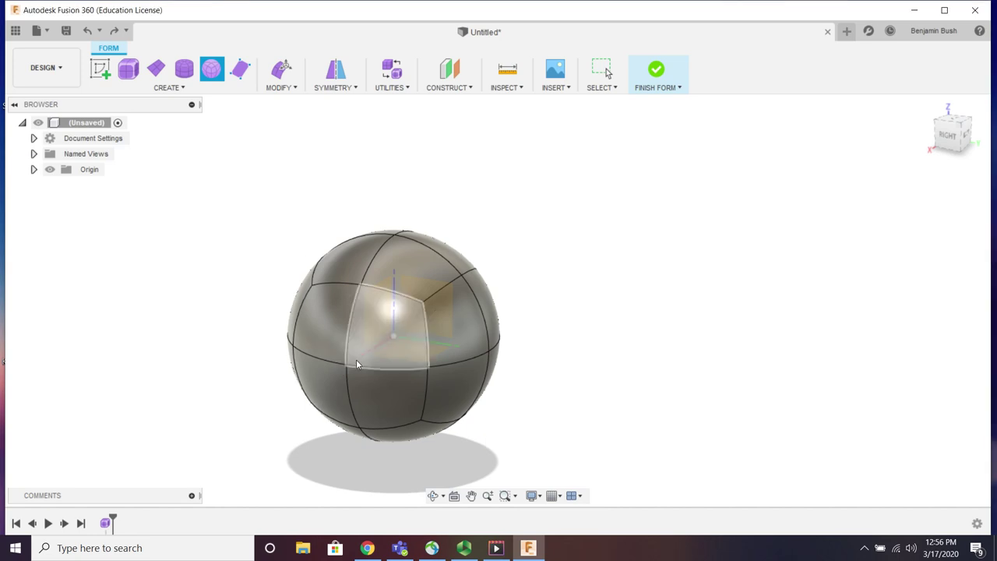
Step: Move the quadball's top vertex down 60 mm with Edit Form to dent the top
{"action": "middle_click_drag", "start_coordinate": [419, 335], "coordinate": [444, 327], "text": "shift"}
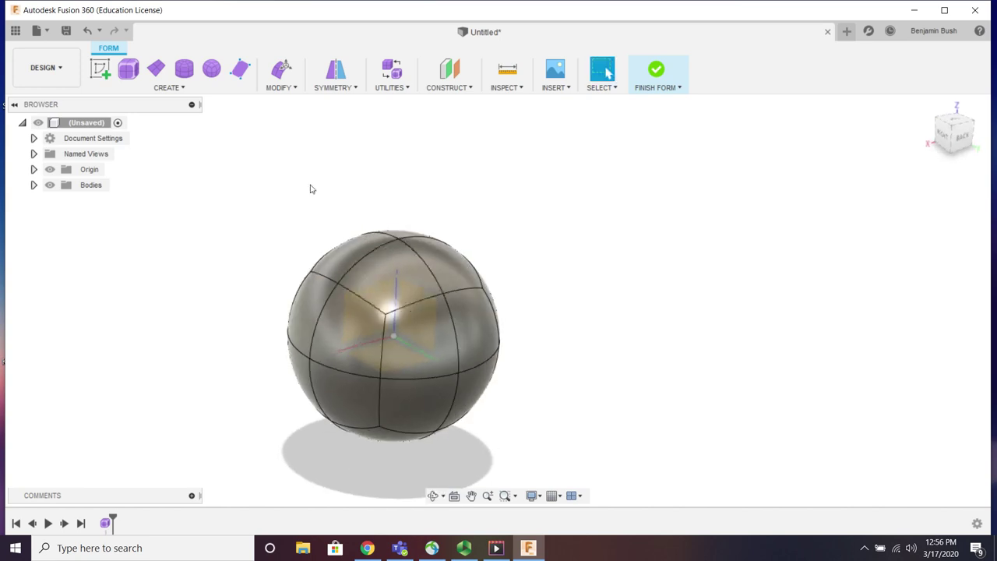
{"action": "scroll", "coordinate": [421, 276], "scroll_direction": "up", "scroll_amount": 5}
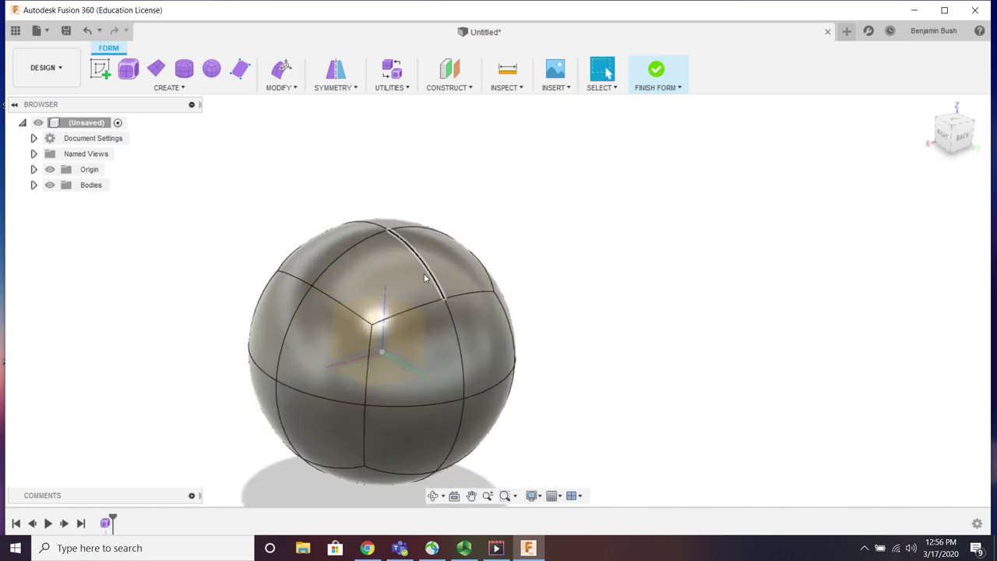
{"action": "left_click", "coordinate": [282, 70]}
{"action": "left_click", "coordinate": [385, 221]}
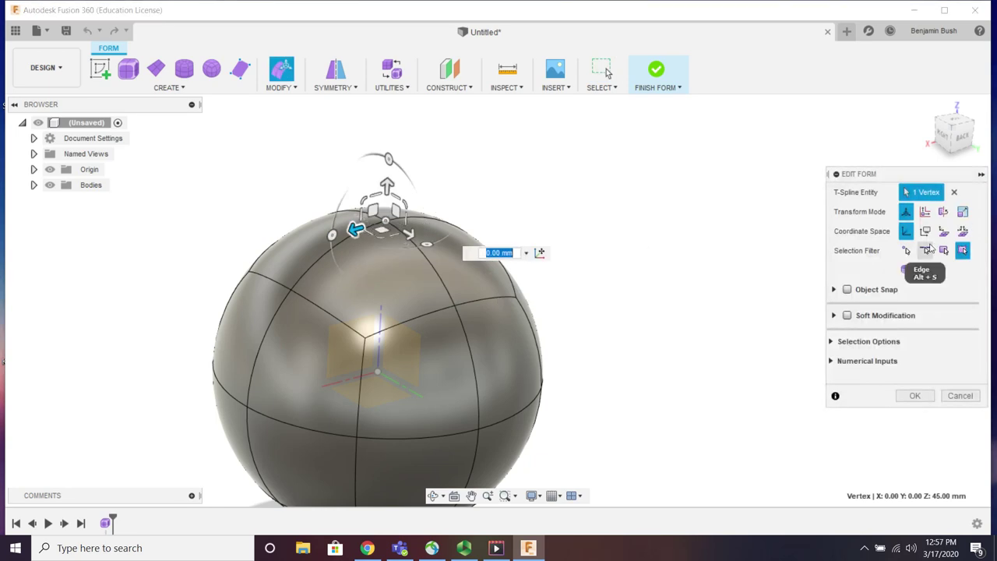
{"action": "left_click_drag", "start_coordinate": [387, 184], "coordinate": [362, 387]}
{"action": "scroll", "coordinate": [319, 290], "scroll_direction": "down", "scroll_amount": 3}
{"action": "scroll", "coordinate": [401, 242], "scroll_direction": "up", "scroll_amount": 2}
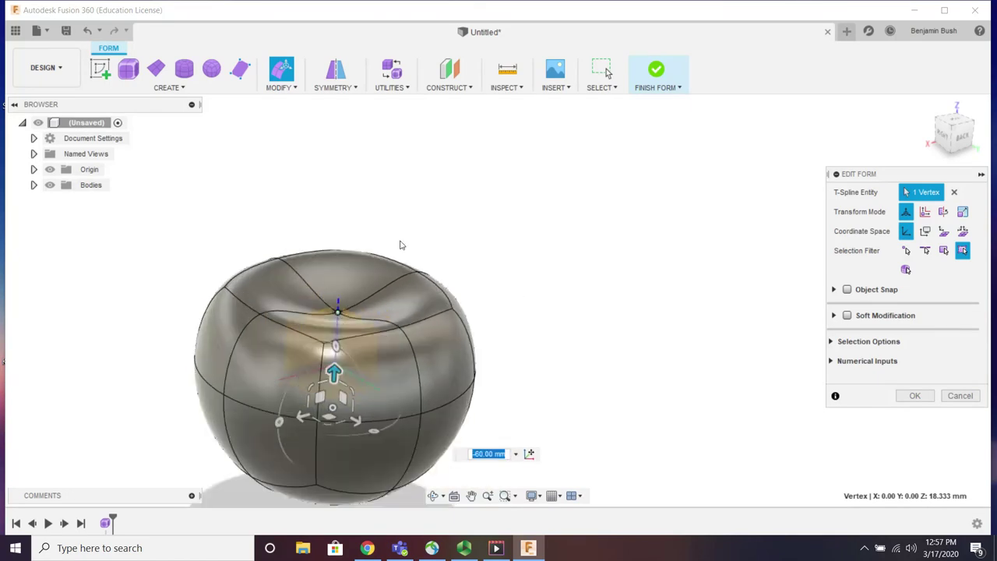
{"action": "middle_click_drag", "start_coordinate": [400, 245], "coordinate": [406, 266], "text": "shift"}
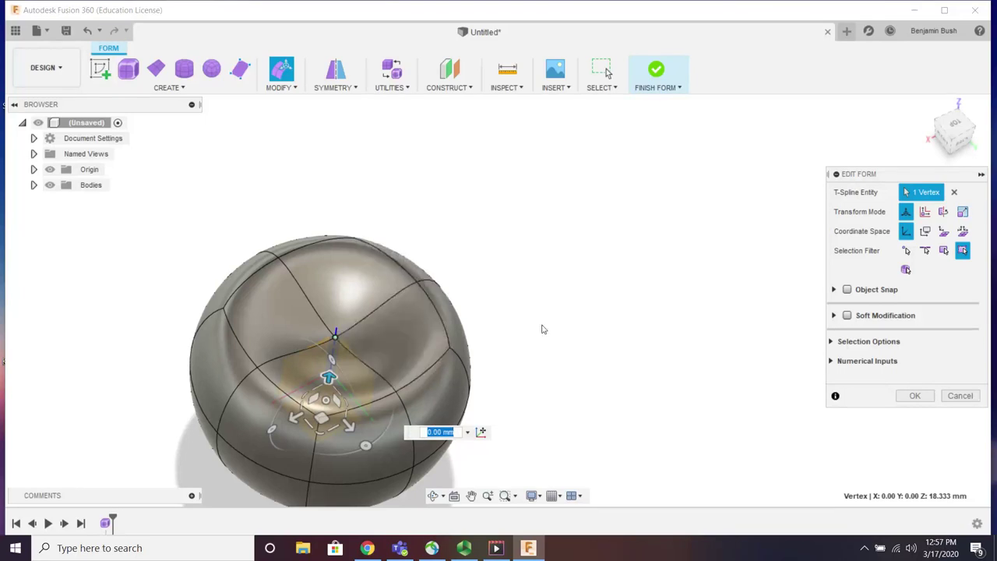
{"action": "middle_click_drag", "start_coordinate": [543, 329], "coordinate": [521, 314], "text": "shift"}
Step: Set up a Bridge between a face on the dented top and a face on the underside of the quadball
{"action": "left_click", "coordinate": [167, 87]}
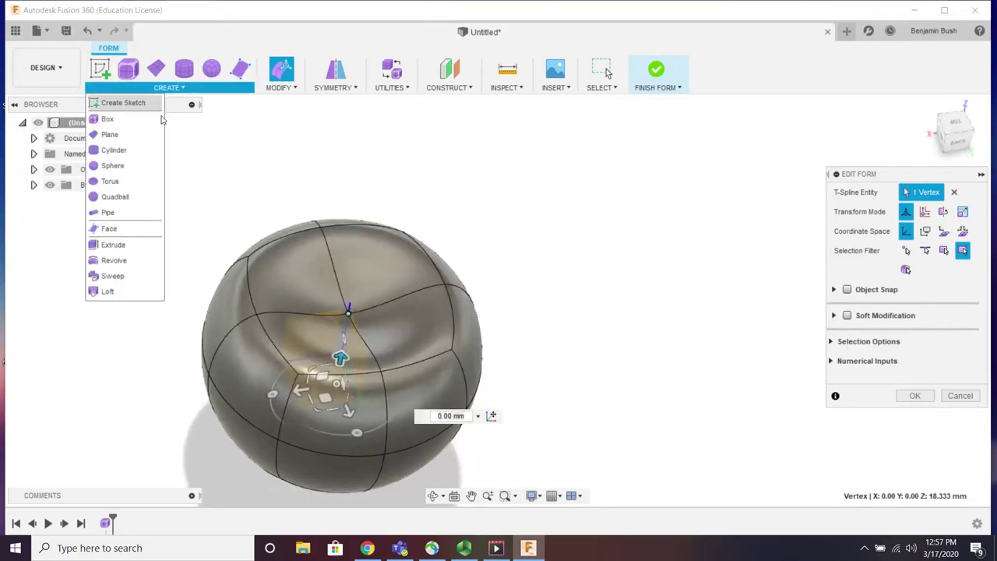
{"action": "left_click", "coordinate": [281, 87]}
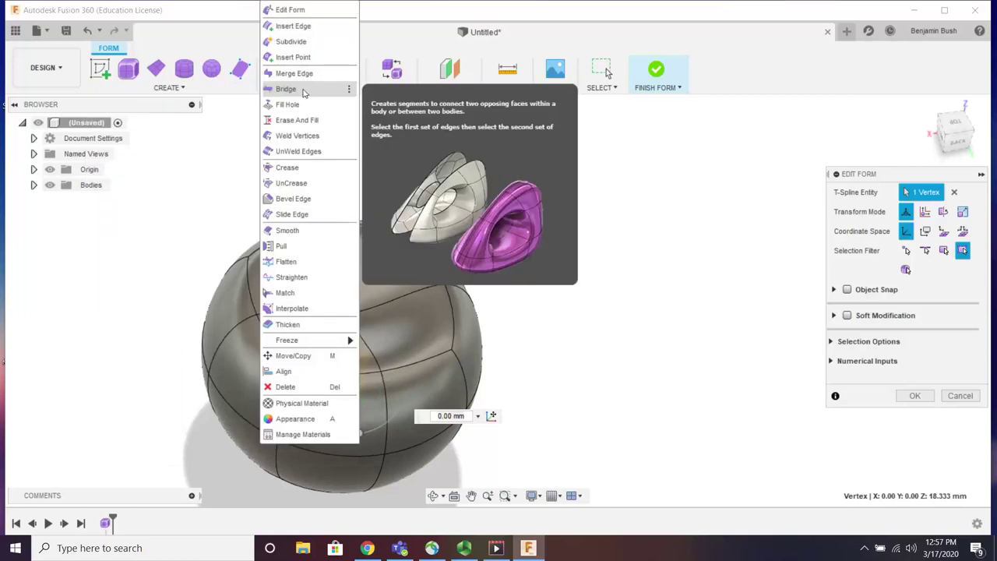
{"action": "left_click", "coordinate": [301, 94]}
{"action": "middle_click_drag", "start_coordinate": [209, 360], "coordinate": [260, 264], "text": "shift"}
{"action": "scroll", "coordinate": [260, 264], "scroll_direction": "down", "scroll_amount": 3}
{"action": "left_click", "coordinate": [238, 398]}
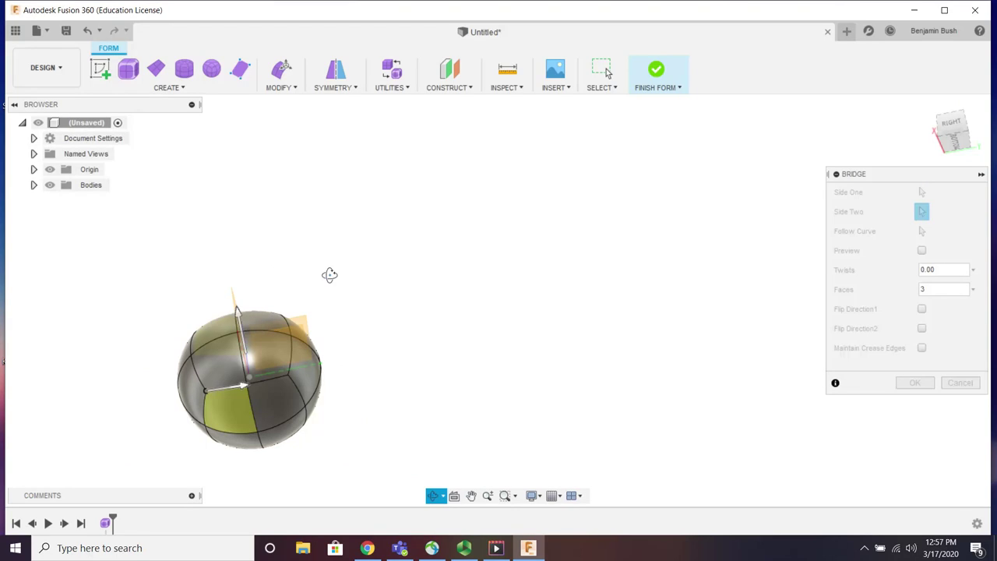
Step: Align the bridge's starting vertex on the top face, flip its first direction, and create the bridge with 3 faces
{"action": "middle_click_drag", "start_coordinate": [329, 275], "coordinate": [299, 358], "text": "shift"}
{"action": "scroll", "coordinate": [185, 426], "scroll_direction": "up", "scroll_amount": 3}
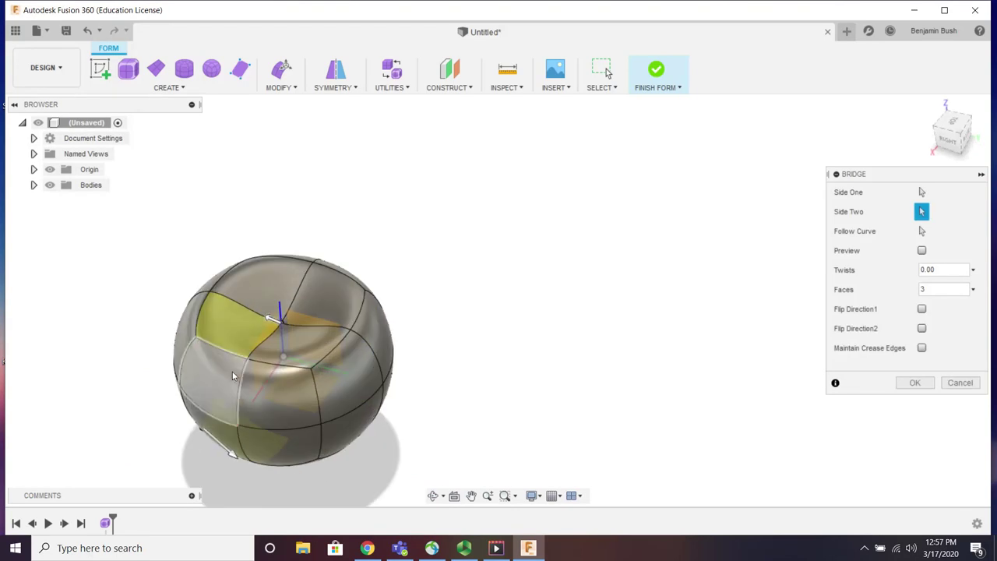
{"action": "left_click", "coordinate": [278, 319]}
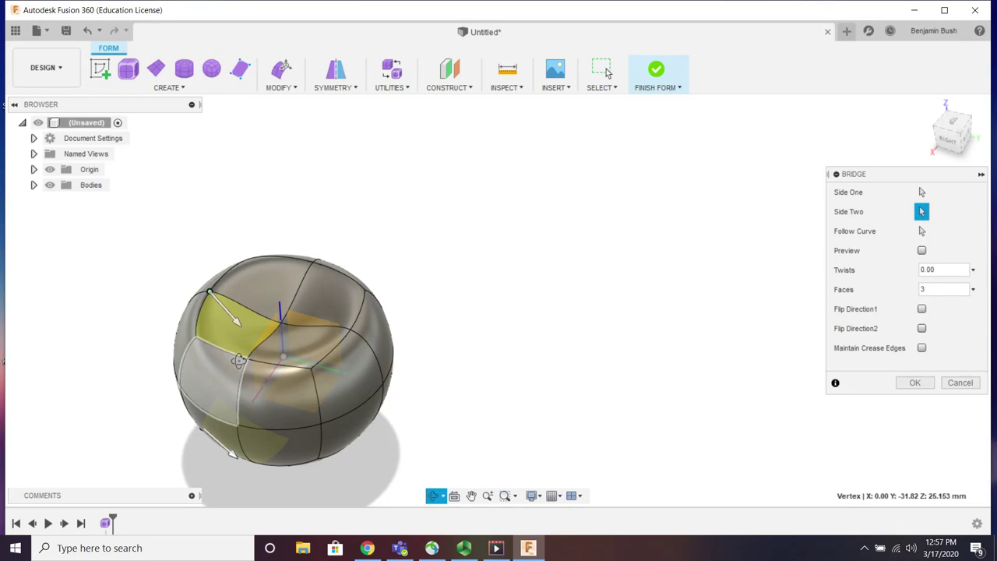
{"action": "middle_click_drag", "start_coordinate": [208, 292], "coordinate": [204, 319], "text": "shift"}
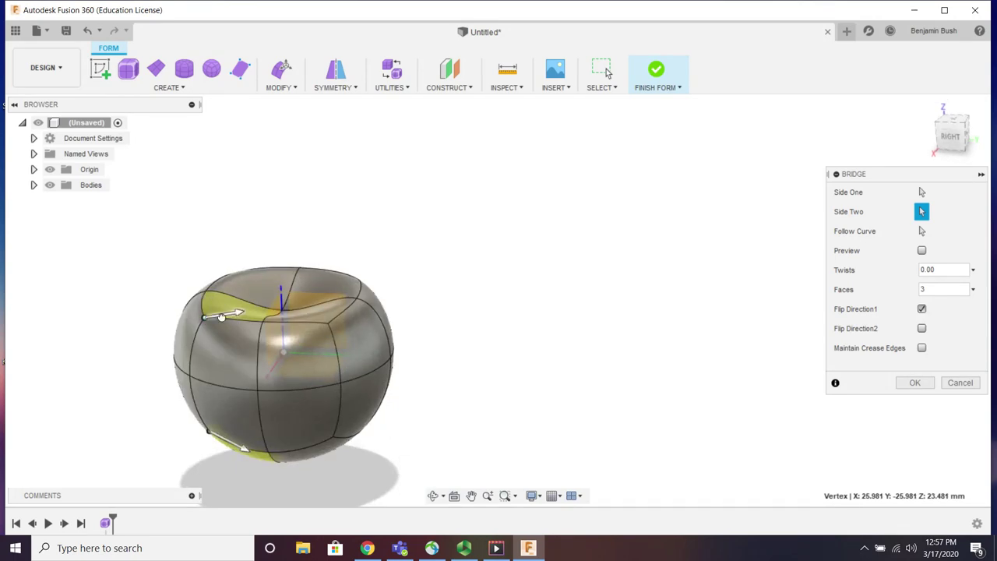
{"action": "left_click", "coordinate": [910, 382]}
{"action": "middle_click_drag", "start_coordinate": [525, 356], "coordinate": [273, 262], "text": "shift"}
{"action": "scroll", "coordinate": [191, 402], "scroll_direction": "up", "scroll_amount": 3}
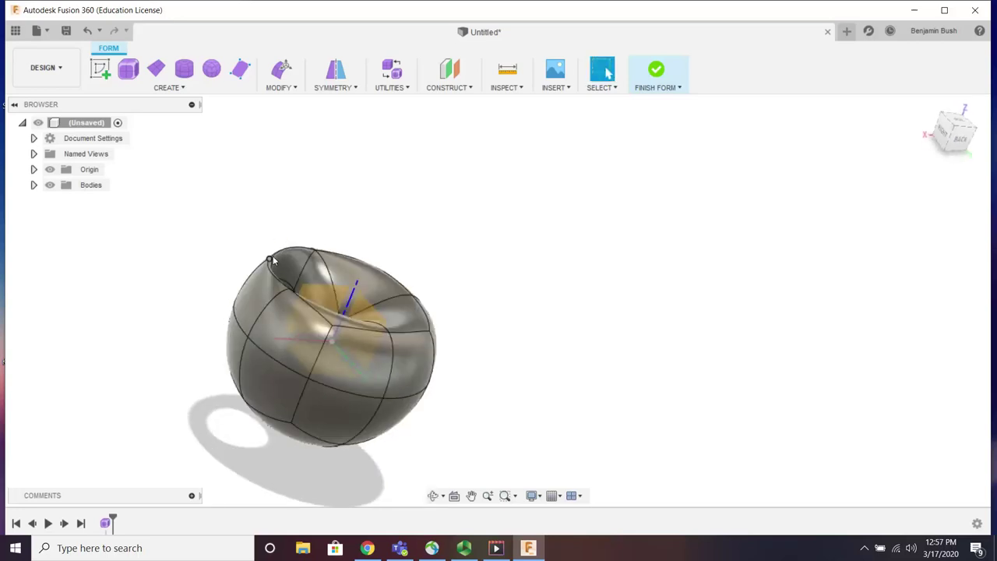
{"action": "scroll", "coordinate": [269, 269], "scroll_direction": "up", "scroll_amount": 5}
{"action": "scroll", "coordinate": [280, 281], "scroll_direction": "down", "scroll_amount": 8}
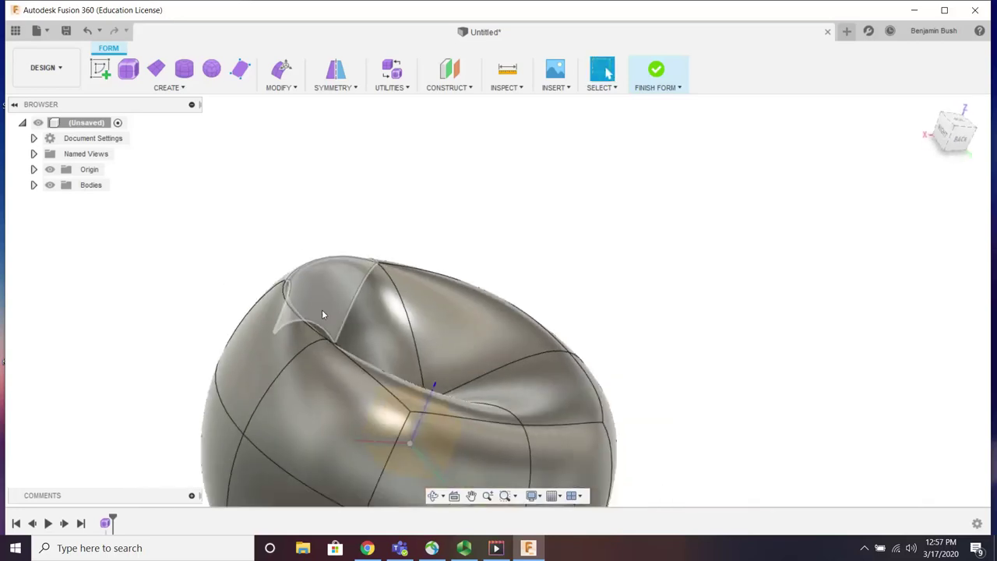
Step: Create a form torus beside the quadball with Diameter 1 of 70 mm, Diameter 2 of about 26.5 mm, and 8 by 4 faces, as a new body
{"action": "left_click", "coordinate": [180, 88]}
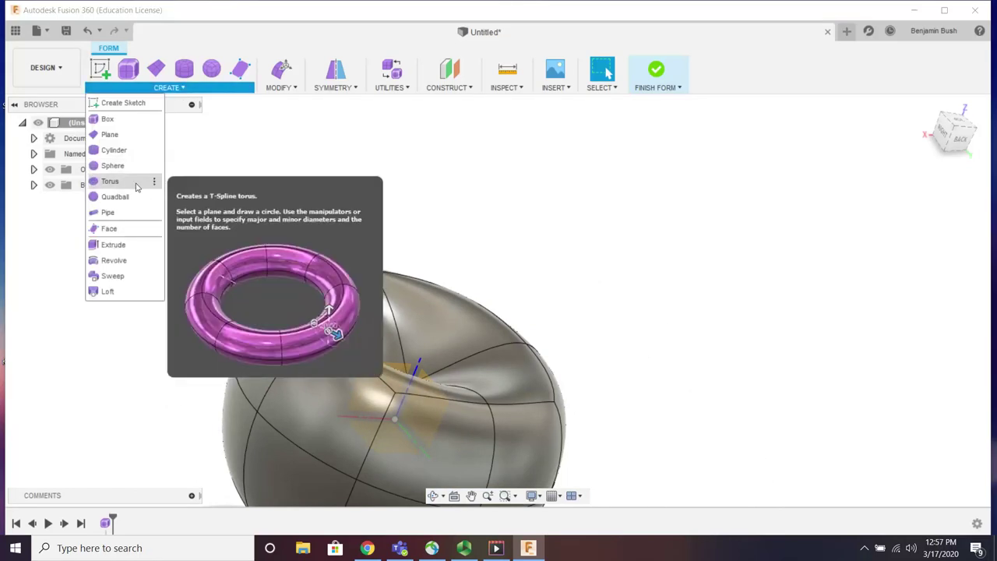
{"action": "left_click", "coordinate": [132, 182]}
{"action": "scroll", "coordinate": [511, 311], "scroll_direction": "down", "scroll_amount": 5}
{"action": "middle_click_drag", "start_coordinate": [510, 311], "coordinate": [490, 317], "text": "shift"}
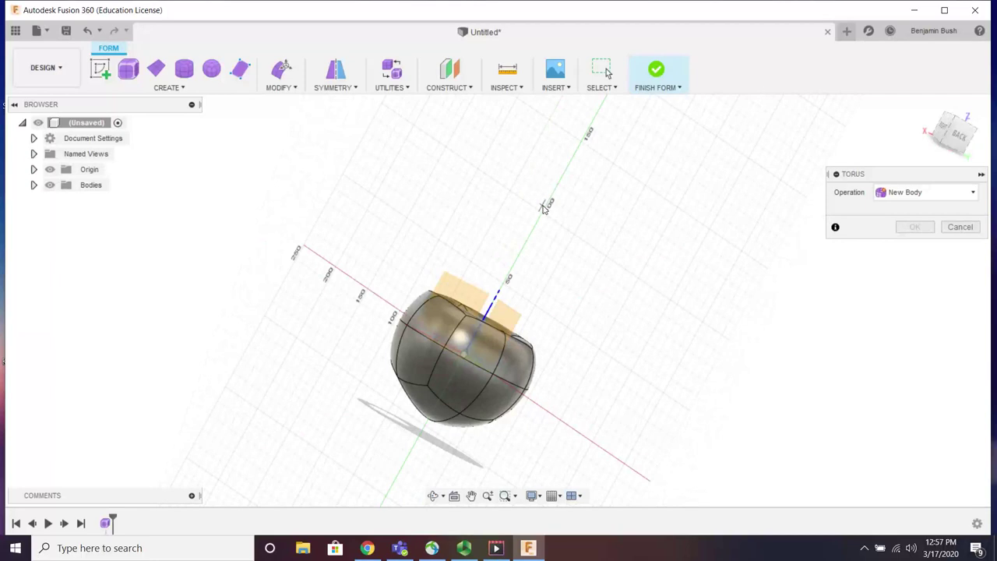
{"action": "left_click", "coordinate": [543, 206]}
{"action": "left_click", "coordinate": [566, 273]}
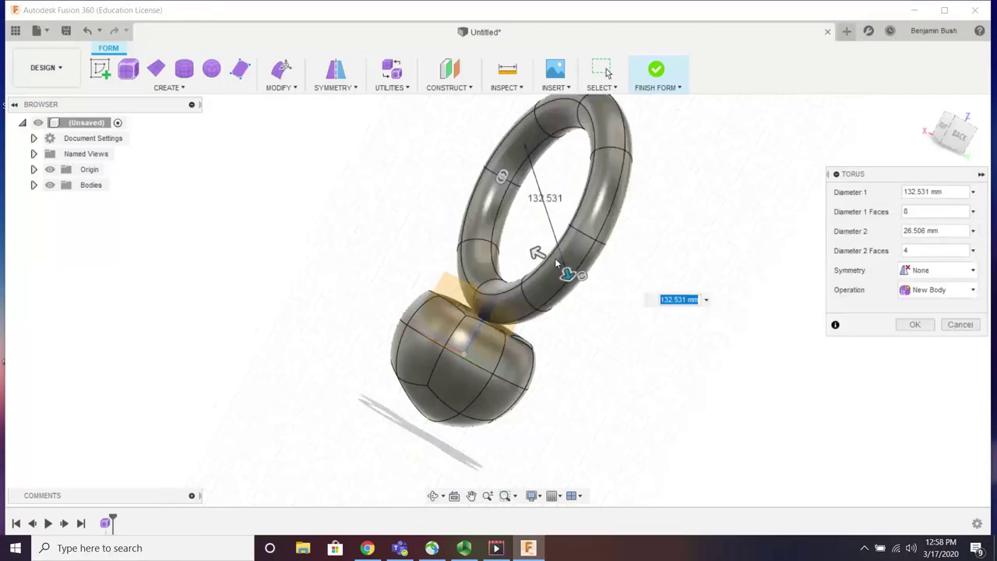
{"action": "mouse_move", "coordinate": [556, 265]}
{"action": "left_mouse_down"}
{"action": "mouse_move", "coordinate": [569, 285]}
{"action": "mouse_move", "coordinate": [552, 248]}
{"action": "left_mouse_up"}
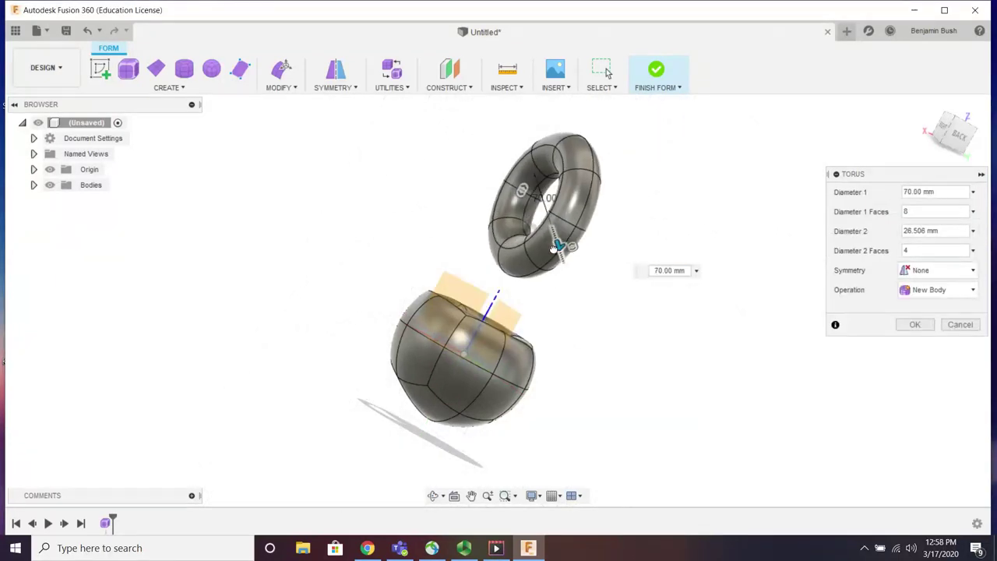
{"action": "left_click", "coordinate": [914, 324]}
Step: Delete the bridged quadball completely, including its leftover inner surfaces, keeping only the torus
{"action": "left_click", "coordinate": [446, 375]}
{"action": "scroll", "coordinate": [496, 398], "scroll_direction": "up", "scroll_amount": 2}
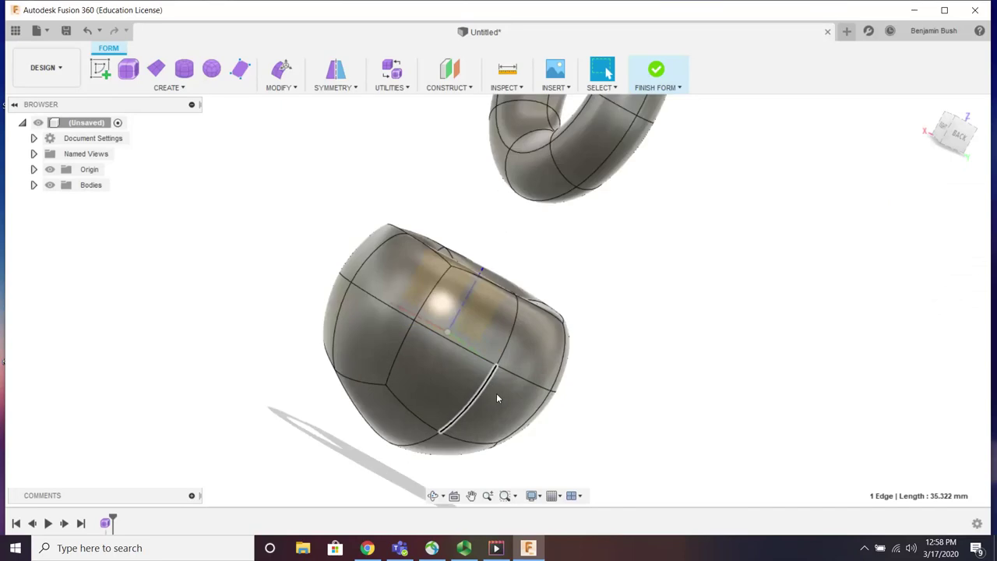
{"action": "left_click_drag", "start_coordinate": [529, 434], "coordinate": [304, 235]}
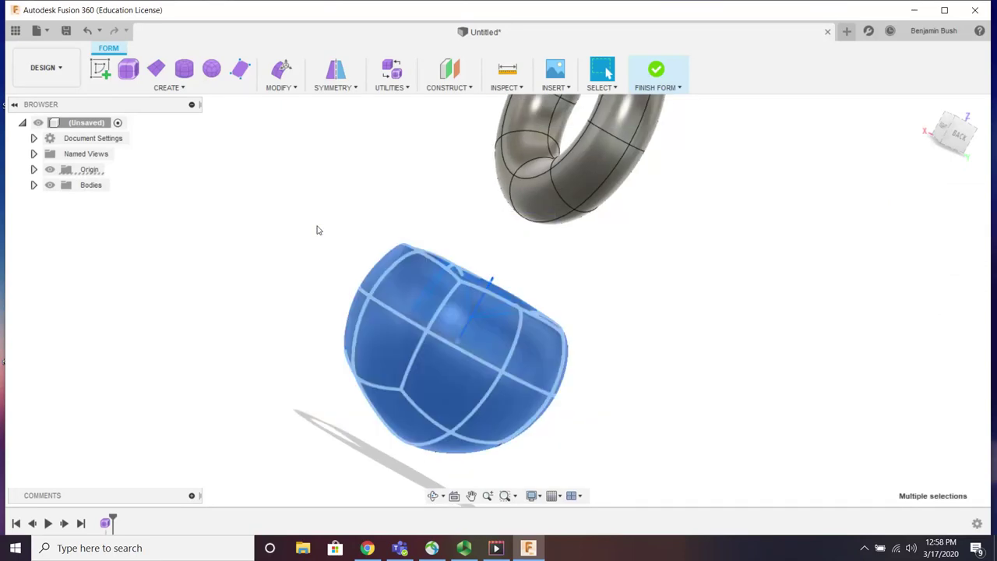
{"action": "key", "text": "Delete"}
{"action": "left_click_drag", "start_coordinate": [443, 366], "coordinate": [322, 473]}
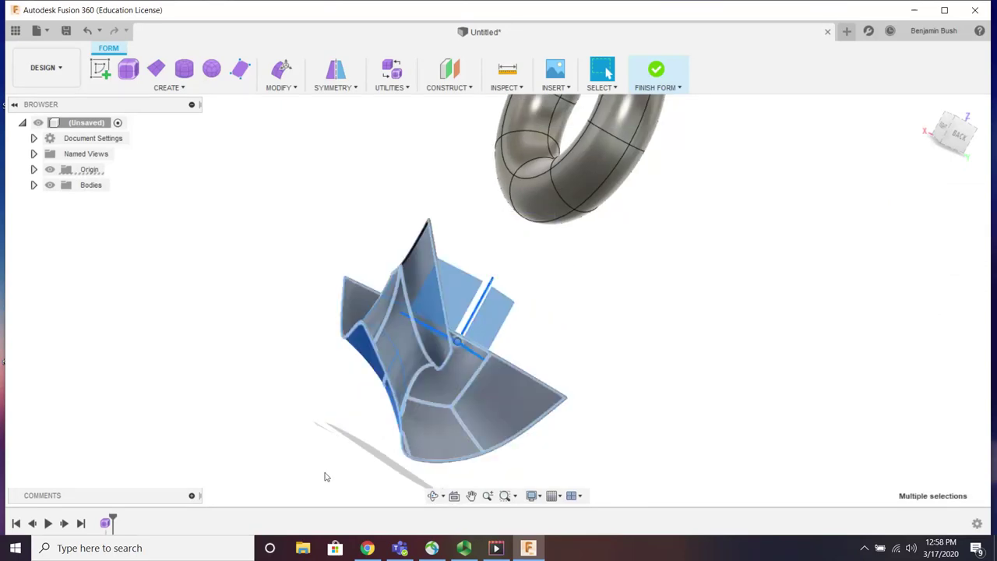
{"action": "key", "text": "Delete"}
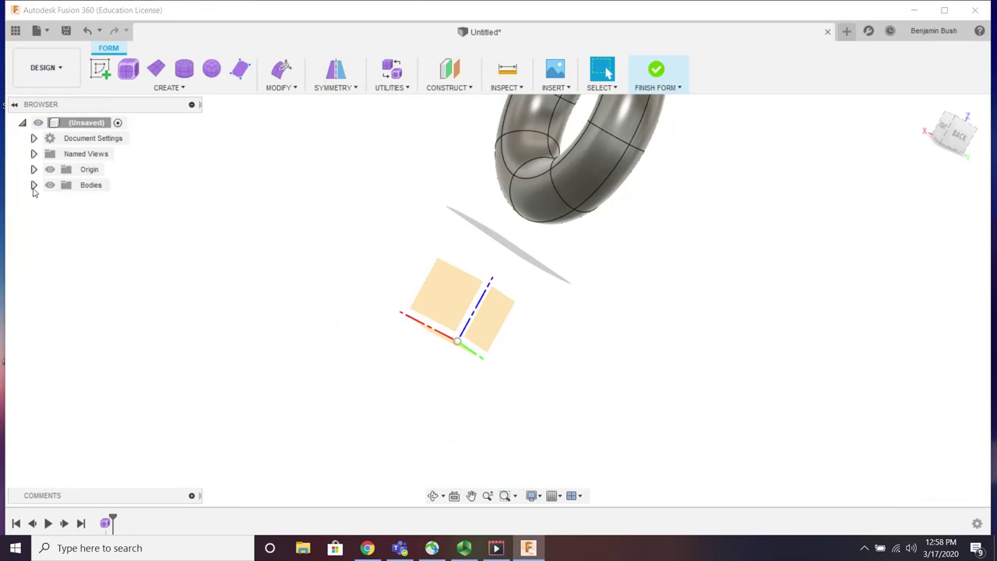
{"action": "scroll", "coordinate": [393, 354], "scroll_direction": "down", "scroll_amount": 3}
{"action": "scroll", "coordinate": [564, 127], "scroll_direction": "up", "scroll_amount": 4}
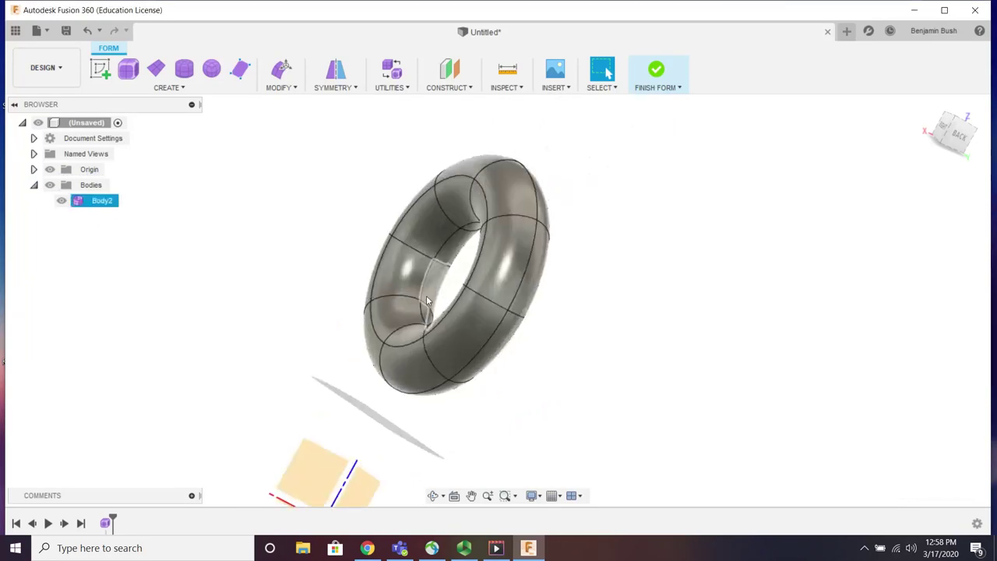
Step: Bridge two opposite inner faces of the torus across its opening with 3 faces and 0 twists
{"action": "middle_click_drag", "start_coordinate": [340, 347], "coordinate": [399, 327], "text": "shift"}
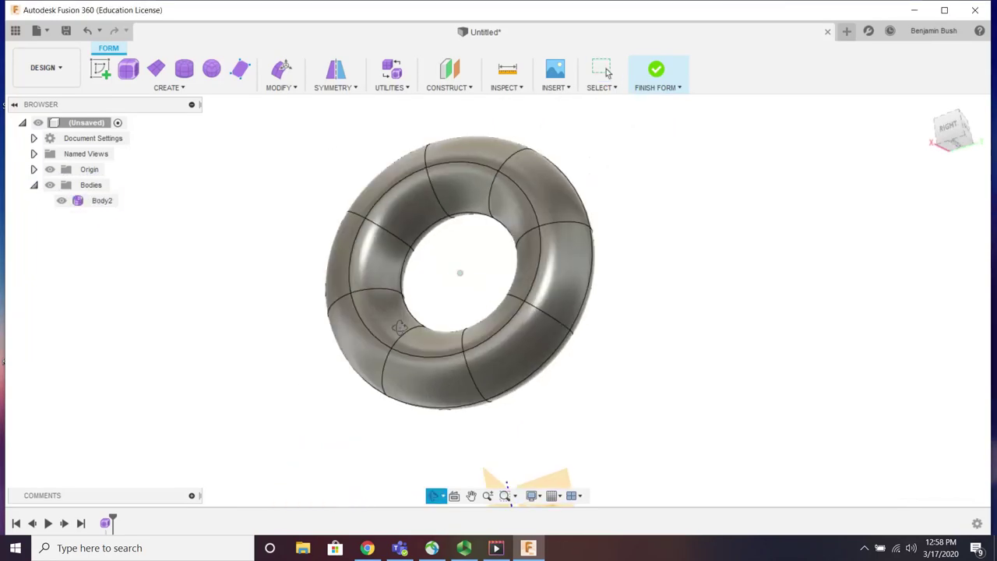
{"action": "left_click", "coordinate": [279, 88]}
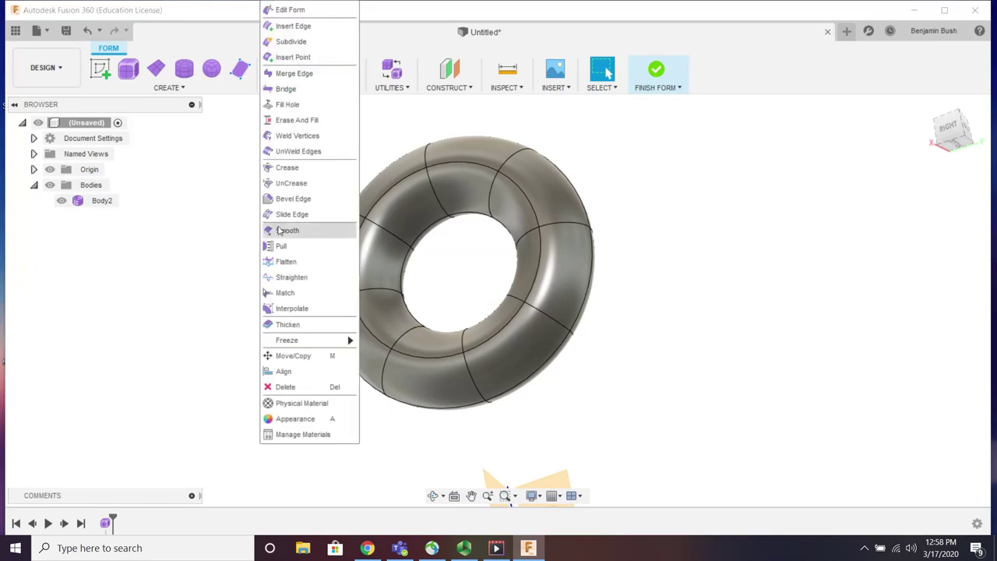
{"action": "left_click", "coordinate": [310, 90]}
{"action": "left_click", "coordinate": [380, 274]}
{"action": "left_click", "coordinate": [532, 271]}
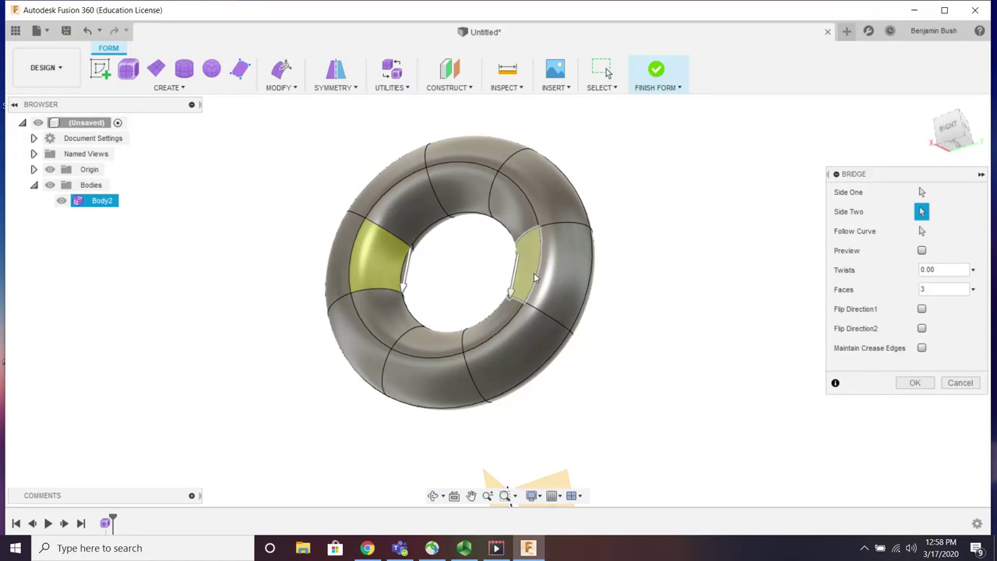
{"action": "left_click", "coordinate": [914, 383]}
{"action": "middle_click_drag", "start_coordinate": [856, 374], "coordinate": [529, 243], "text": "shift"}
{"action": "left_click", "coordinate": [506, 358]}
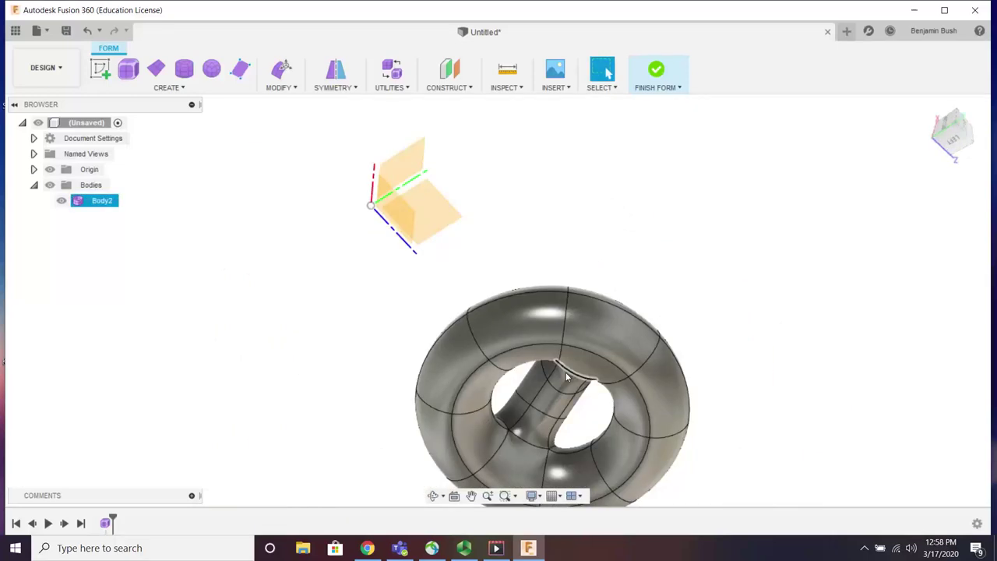
Step: Inspect where the bridge joins the torus, and undo the bridge
{"action": "scroll", "coordinate": [550, 389], "scroll_direction": "up", "scroll_amount": 5}
{"action": "middle_click_drag", "start_coordinate": [550, 389], "coordinate": [550, 337], "text": "shift"}
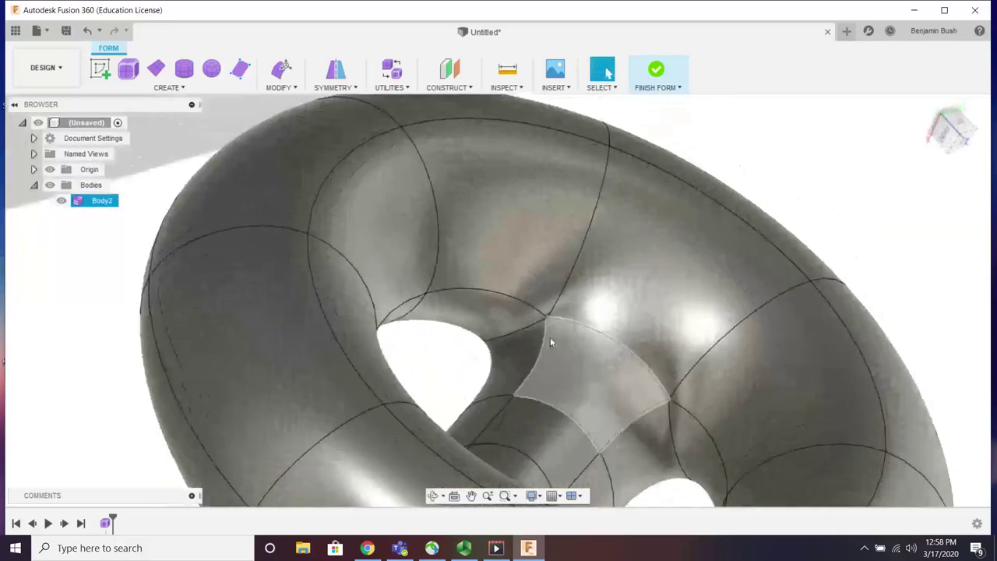
{"action": "scroll", "coordinate": [550, 336], "scroll_direction": "up", "scroll_amount": 5}
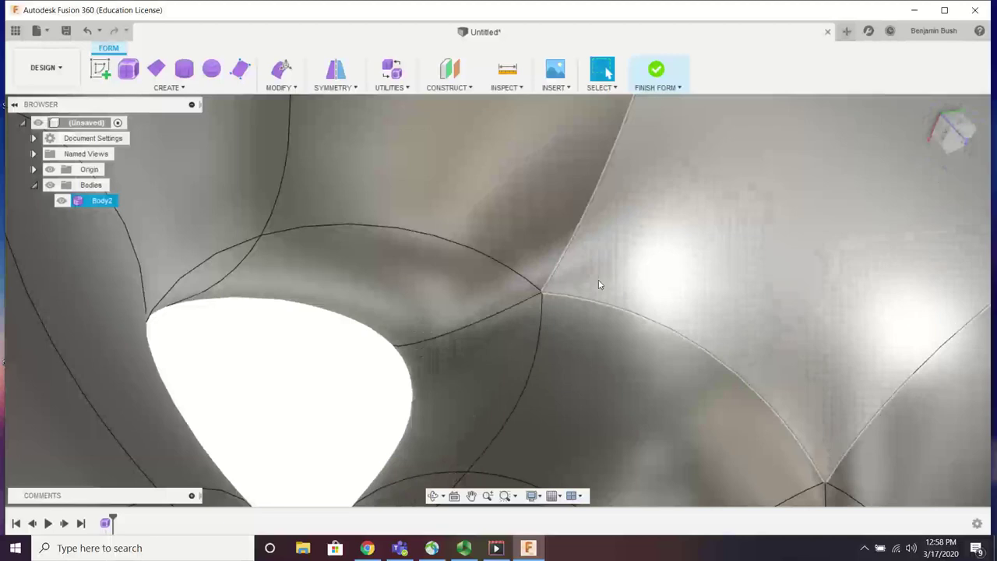
{"action": "scroll", "coordinate": [345, 411], "scroll_direction": "down", "scroll_amount": 3}
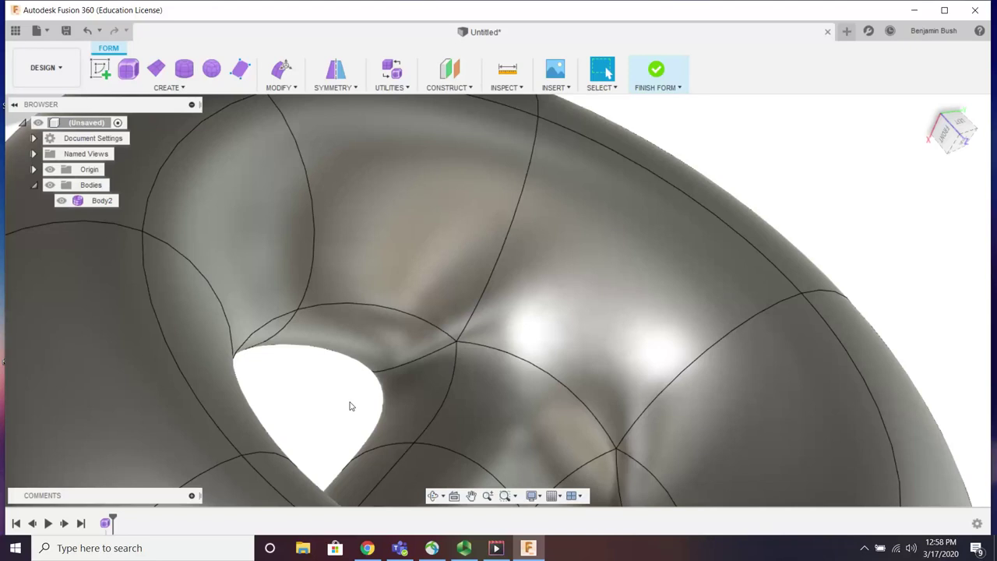
{"action": "scroll", "coordinate": [373, 421], "scroll_direction": "down", "scroll_amount": 5}
{"action": "middle_click_drag", "start_coordinate": [498, 254], "coordinate": [322, 289], "text": "shift"}
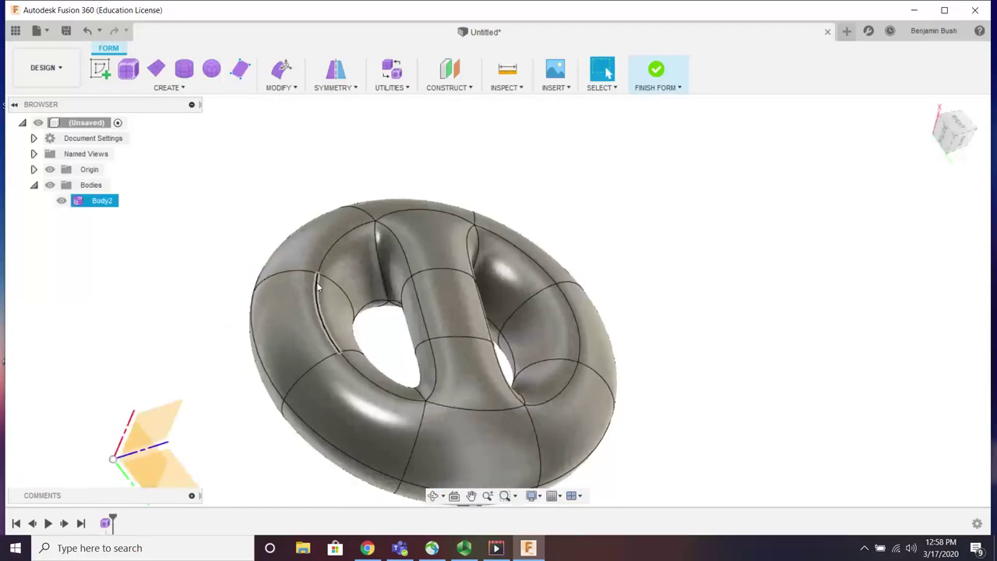
{"action": "key", "text": "ctrl+z"}
{"action": "key", "text": "Escape"}
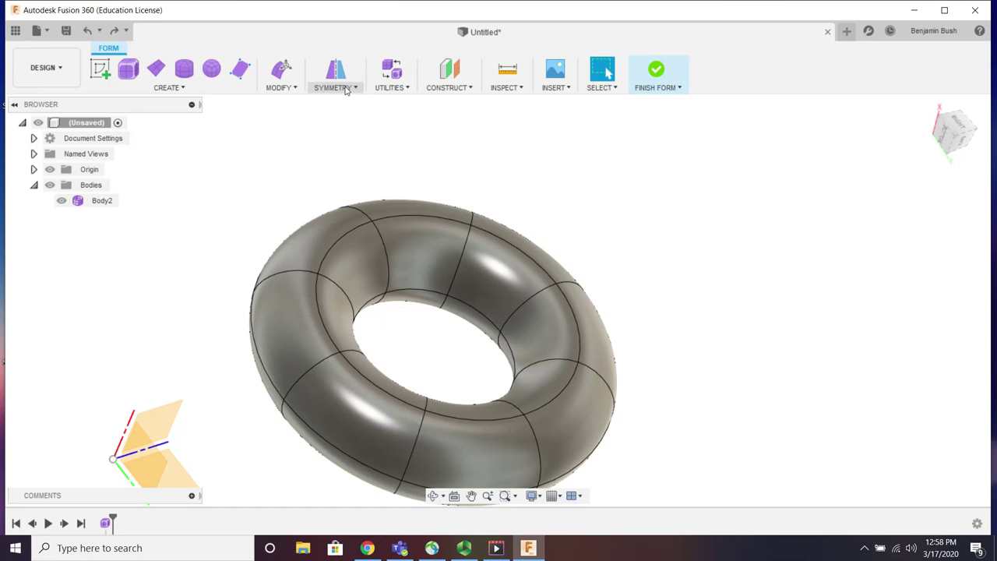
Step: Extrude four alternating inner faces of the torus together, with the direction set to One Side
{"action": "left_click", "coordinate": [345, 323]}
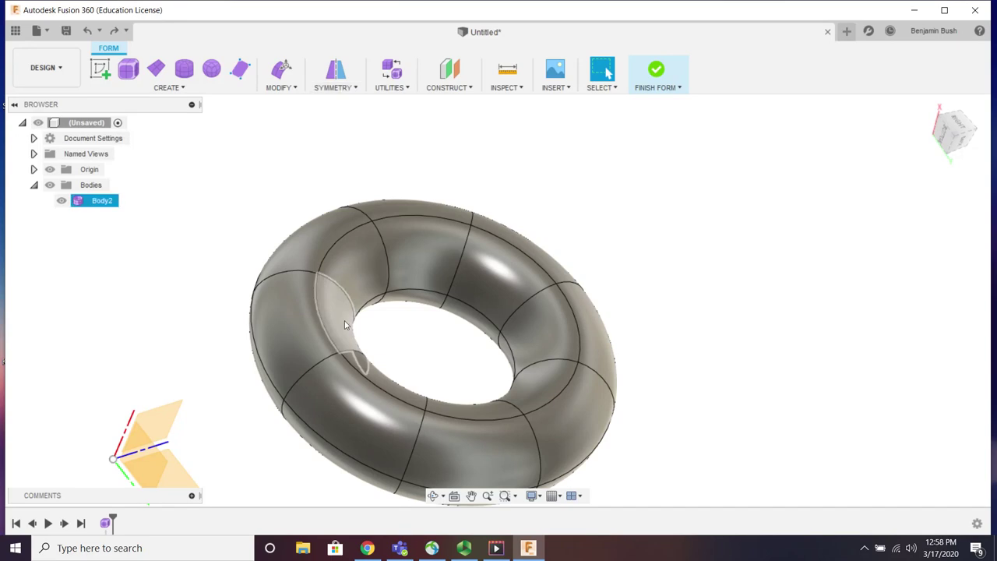
{"action": "left_click", "coordinate": [343, 316]}
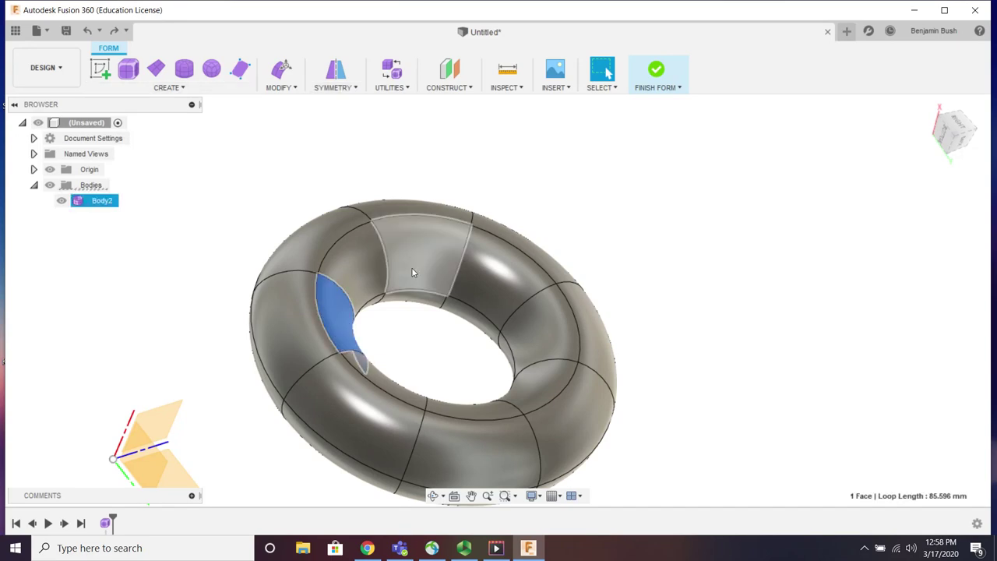
{"action": "left_click", "coordinate": [456, 285], "text": "shift"}
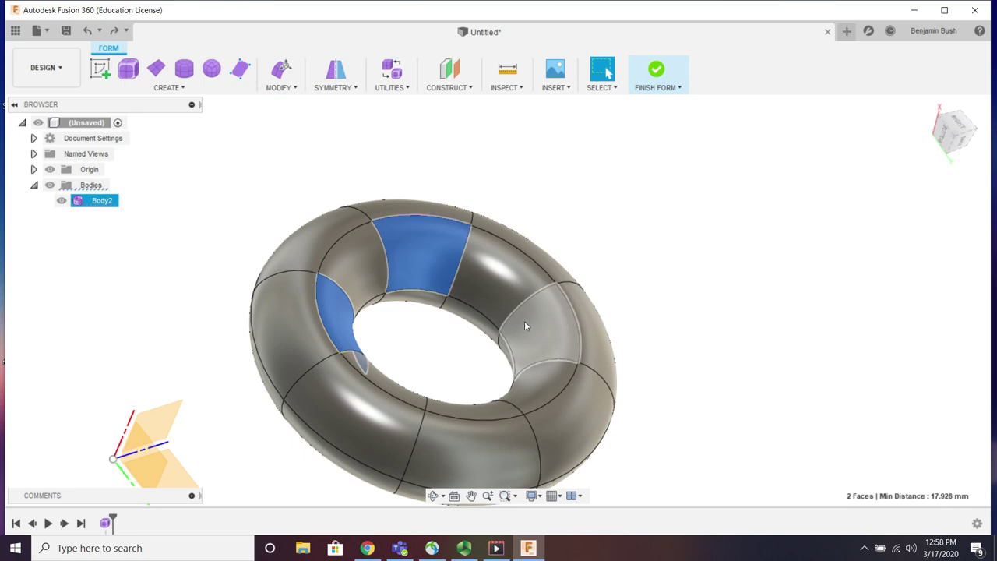
{"action": "left_click", "coordinate": [530, 327], "text": "shift"}
{"action": "left_click", "coordinate": [480, 409], "text": "shift"}
{"action": "middle_click_drag", "start_coordinate": [481, 409], "coordinate": [409, 318], "text": "shift"}
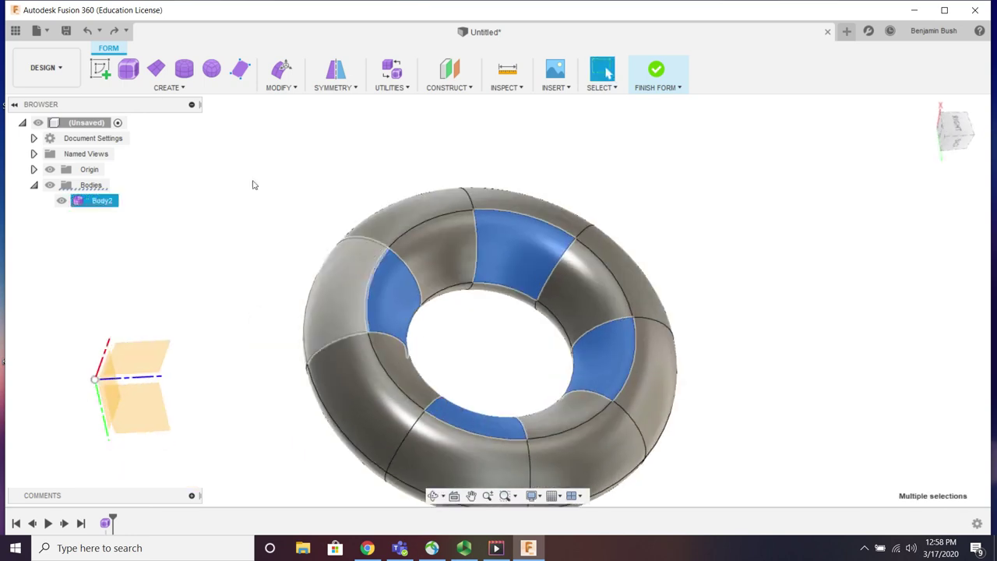
{"action": "left_click", "coordinate": [163, 90]}
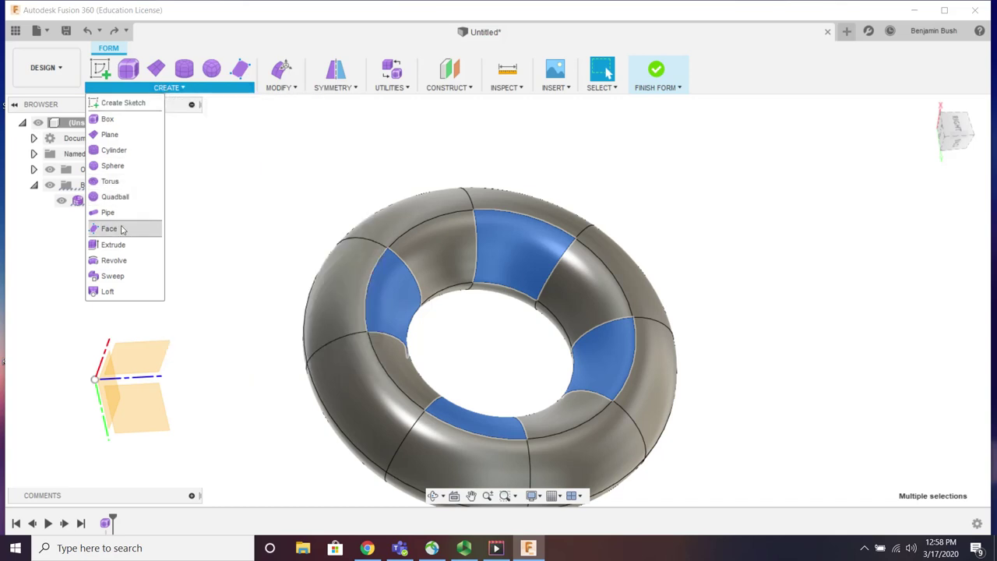
{"action": "left_click", "coordinate": [113, 244]}
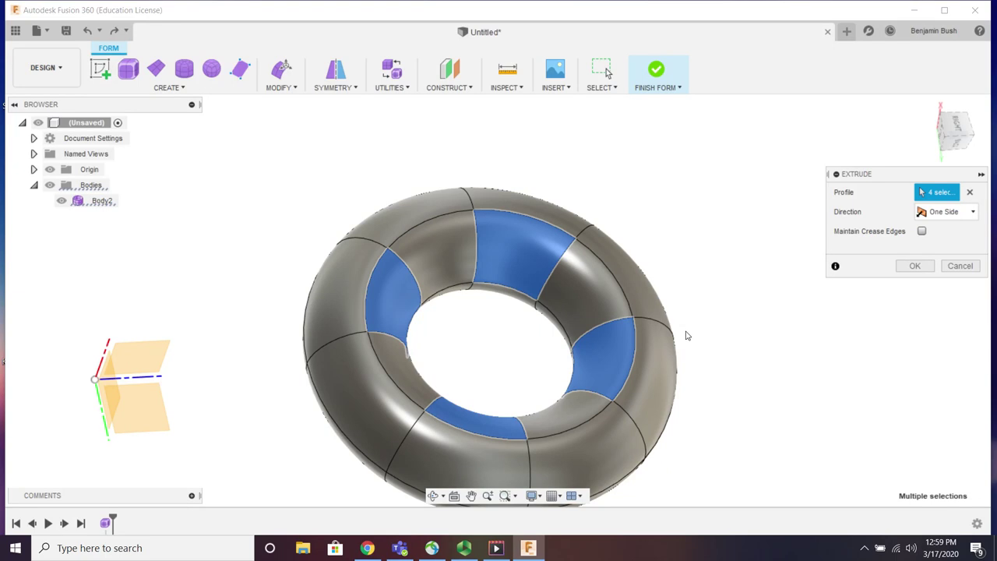
{"action": "left_click", "coordinate": [903, 269]}
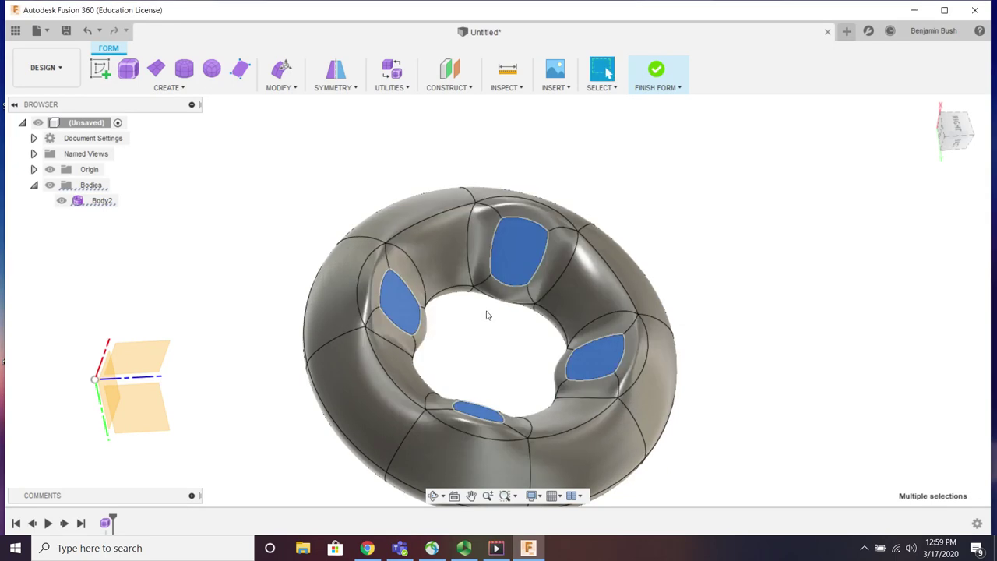
Step: Move the four extruded faces together 35 mm along the X axis with Edit Form
{"action": "left_click", "coordinate": [273, 75]}
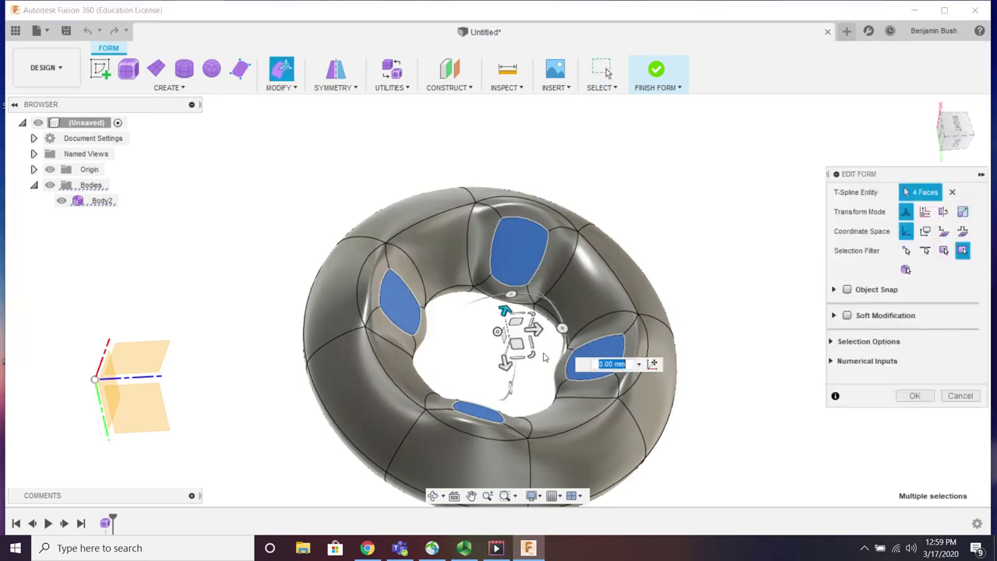
{"action": "left_click_drag", "start_coordinate": [531, 357], "coordinate": [537, 226]}
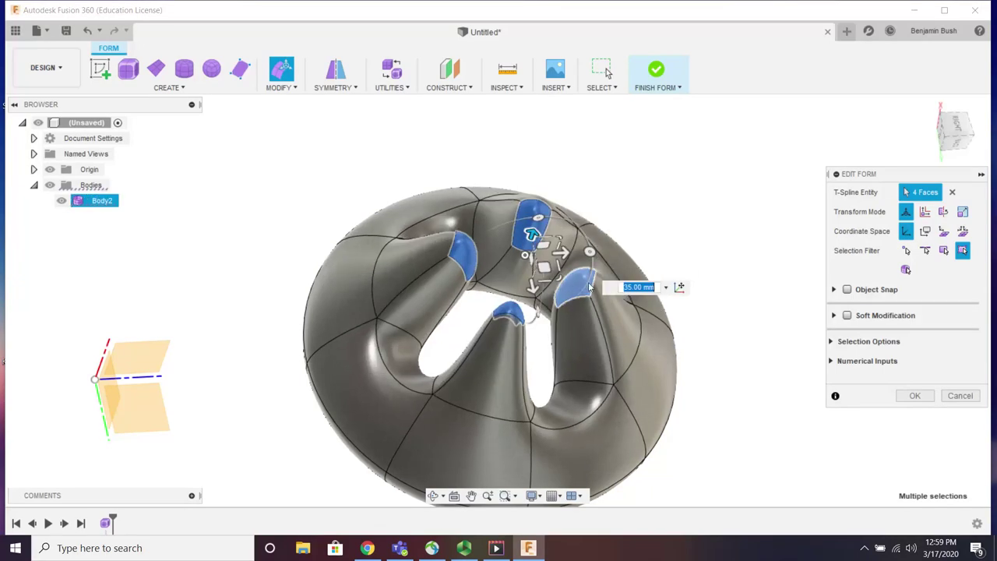
{"action": "middle_click_drag", "start_coordinate": [601, 266], "coordinate": [569, 261], "text": "shift"}
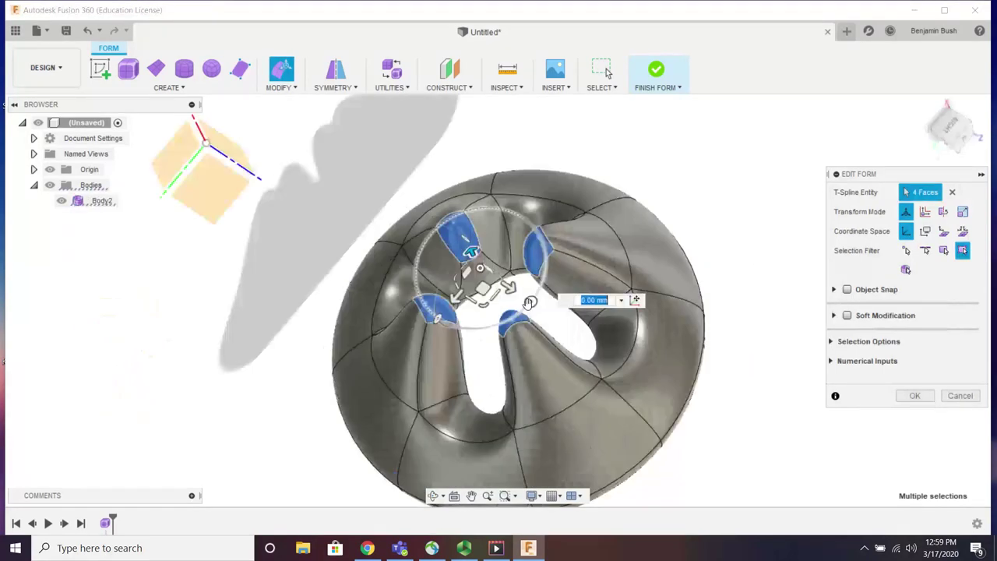
Step: Rotate the four selected faces by about 65 degrees to twist the form, and finish the edit
{"action": "left_click_drag", "start_coordinate": [538, 300], "coordinate": [584, 221]}
{"action": "middle_click_drag", "start_coordinate": [586, 222], "coordinate": [609, 282], "text": "shift"}
{"action": "middle_click_drag", "start_coordinate": [500, 337], "coordinate": [575, 234], "text": "shift"}
{"action": "scroll", "coordinate": [550, 348], "scroll_direction": "down", "scroll_amount": 2}
{"action": "scroll", "coordinate": [500, 320], "scroll_direction": "up", "scroll_amount": 2}
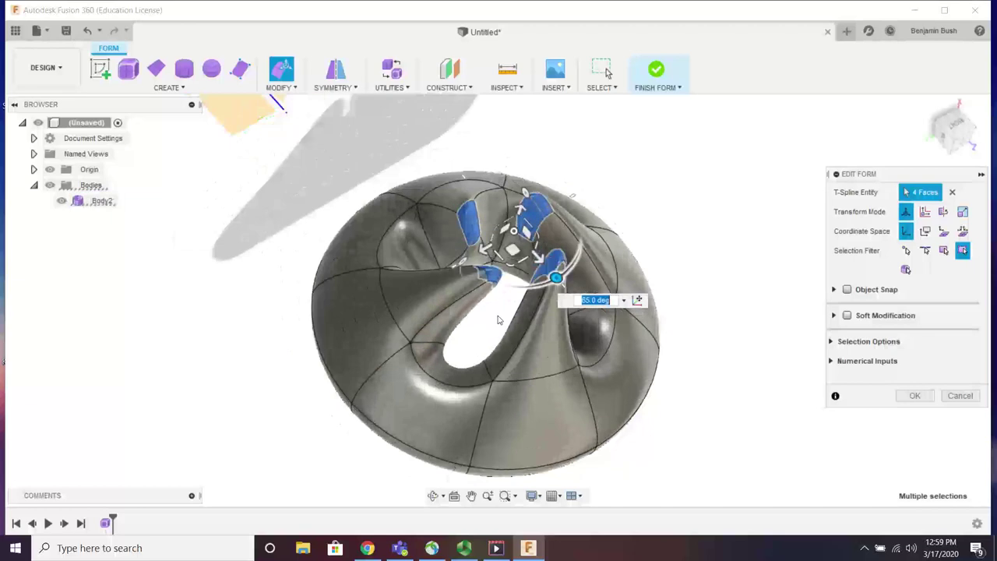
{"action": "scroll", "coordinate": [501, 334], "scroll_direction": "down", "scroll_amount": 3}
{"action": "left_click", "coordinate": [915, 396]}
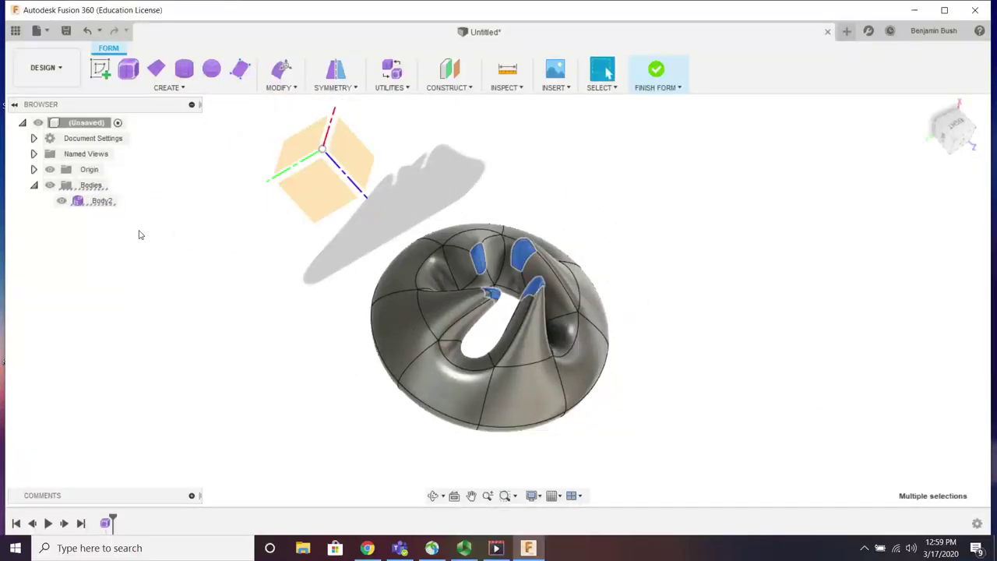
Step: Delete the twisted torus body and return the empty design to the home view
{"action": "right_click", "coordinate": [98, 203]}
{"action": "left_click", "coordinate": [138, 413]}
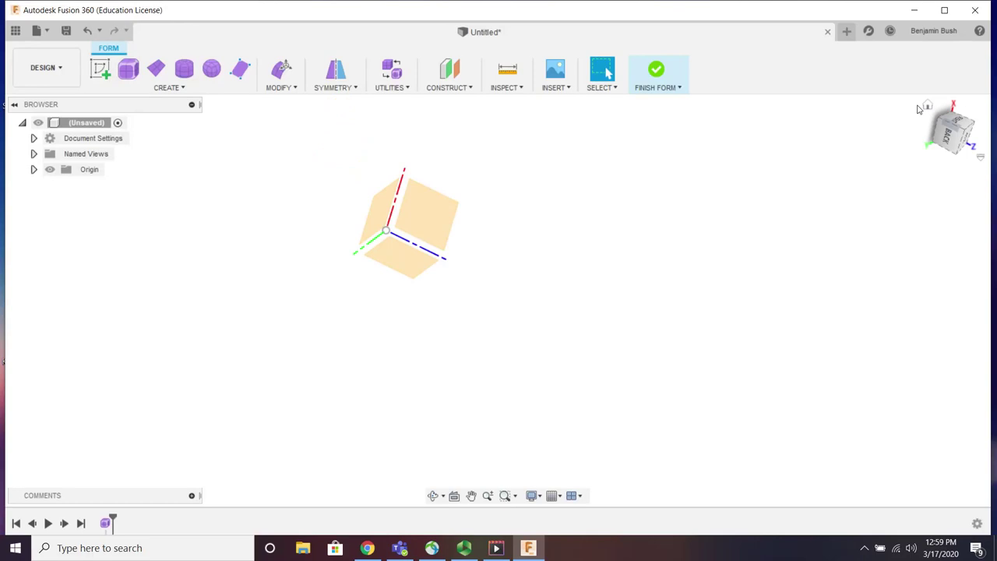
{"action": "left_click", "coordinate": [928, 105]}
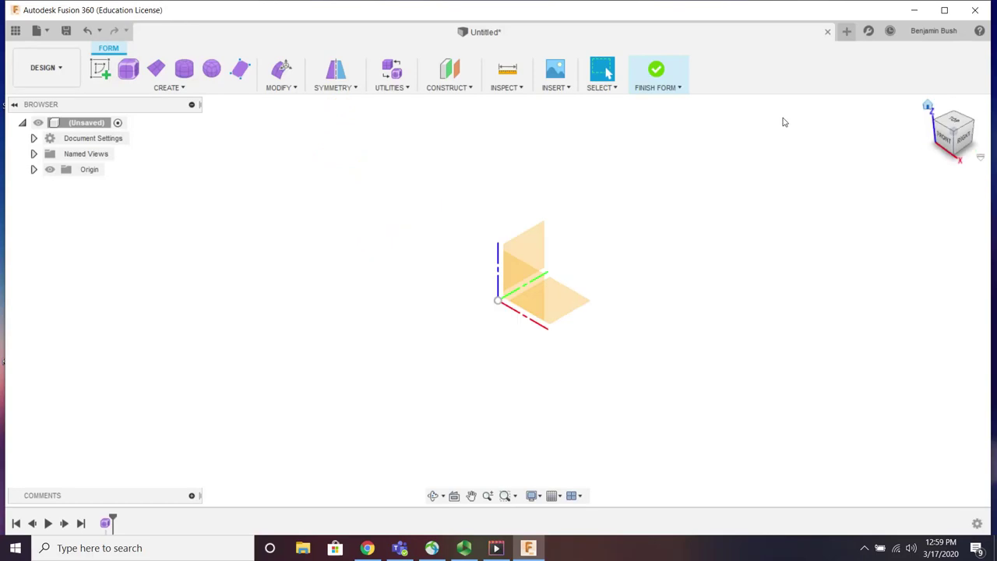
{"action": "left_click", "coordinate": [173, 87]}
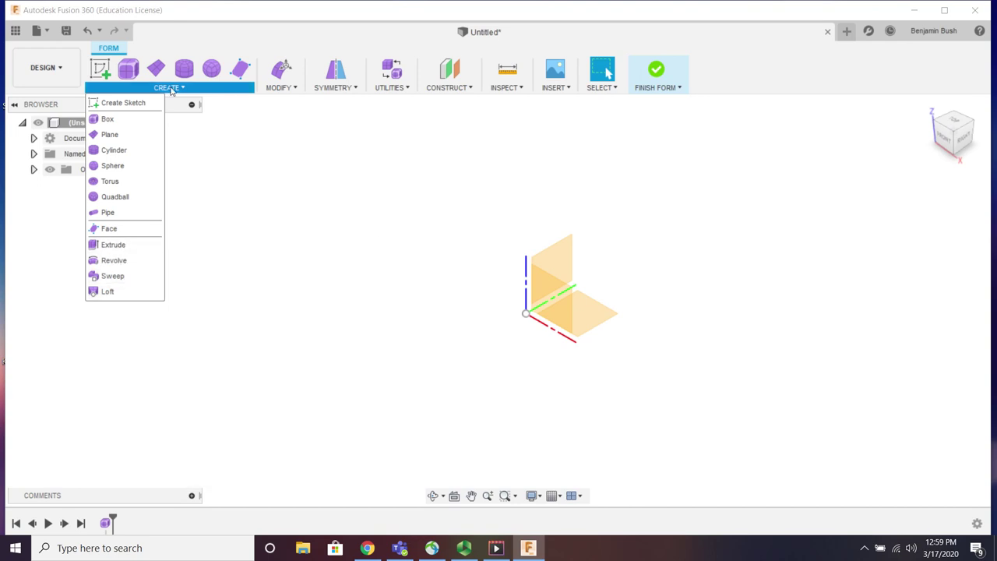
{"action": "left_click", "coordinate": [286, 89]}
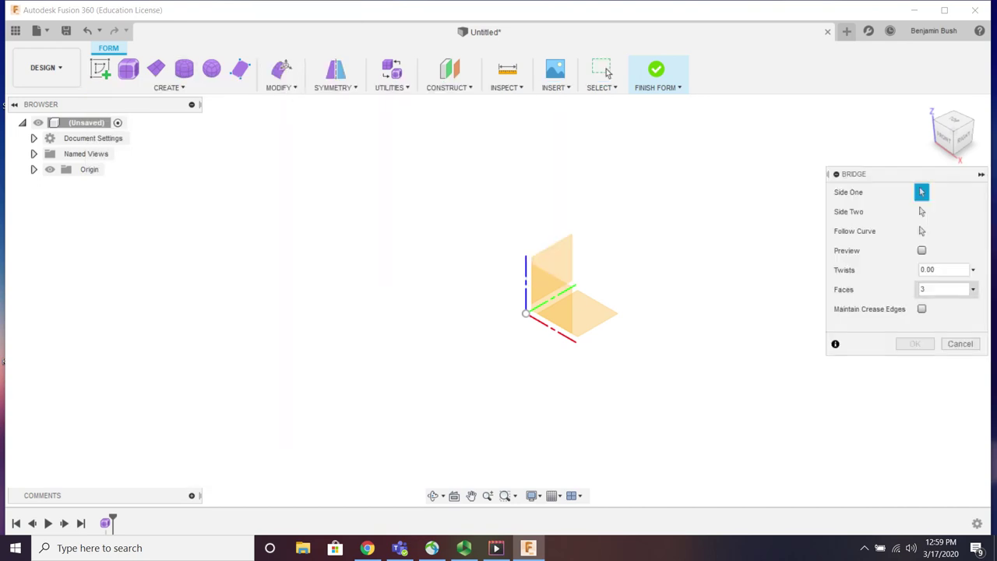
{"action": "left_click", "coordinate": [961, 343]}
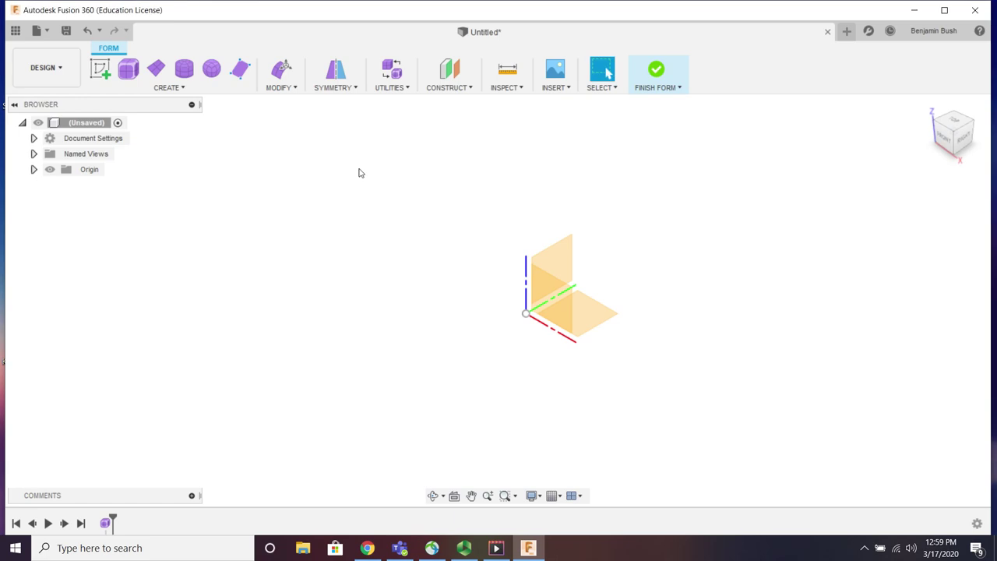
Step: Create a form box centred on the origin on the ground plane, 100 mm wide with two faces per side, and raise its height
{"action": "left_click", "coordinate": [131, 78]}
{"action": "left_click", "coordinate": [586, 315]}
{"action": "left_click", "coordinate": [526, 313]}
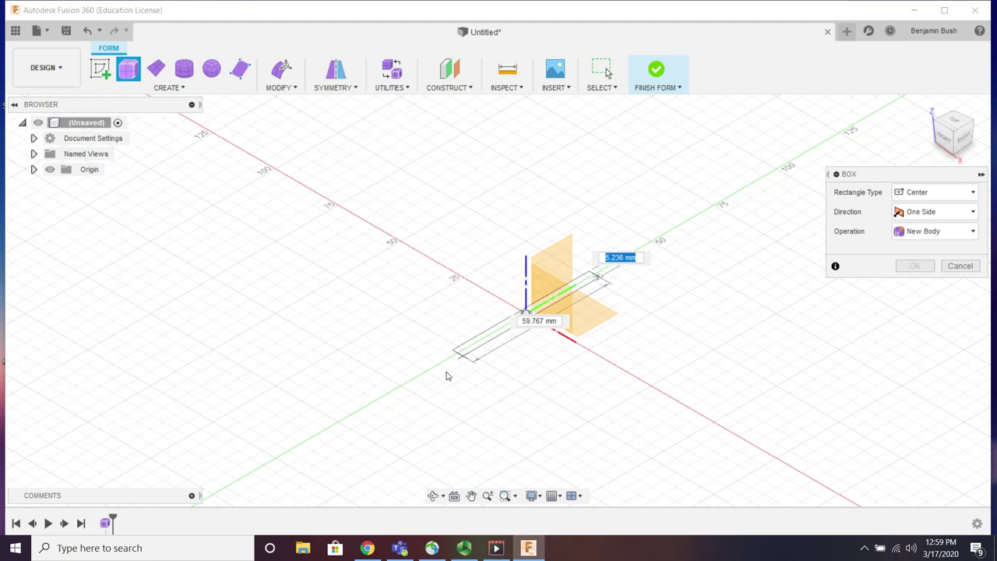
{"action": "left_click", "coordinate": [500, 442]}
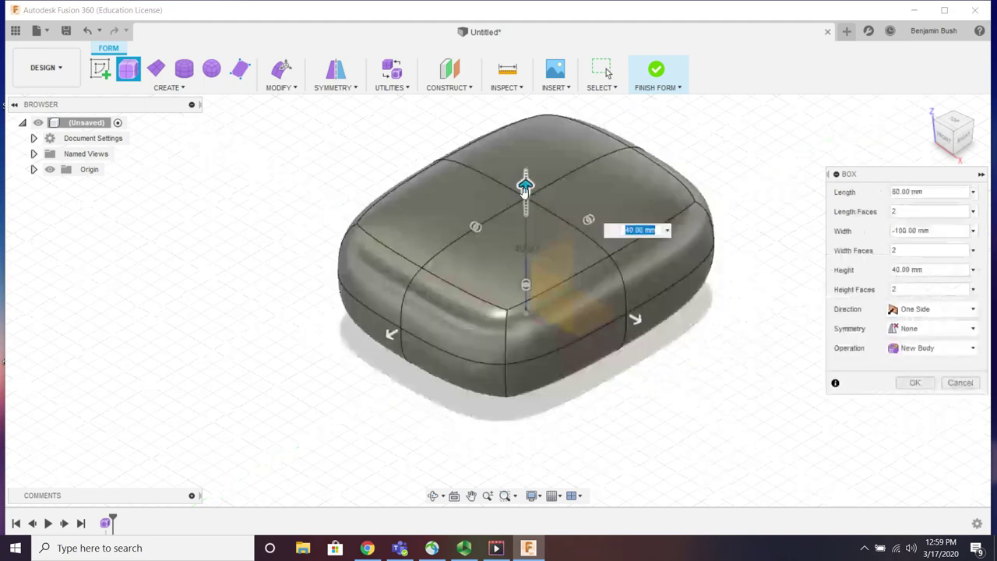
{"action": "left_click_drag", "start_coordinate": [525, 187], "coordinate": [525, 146]}
{"action": "left_click", "coordinate": [931, 390]}
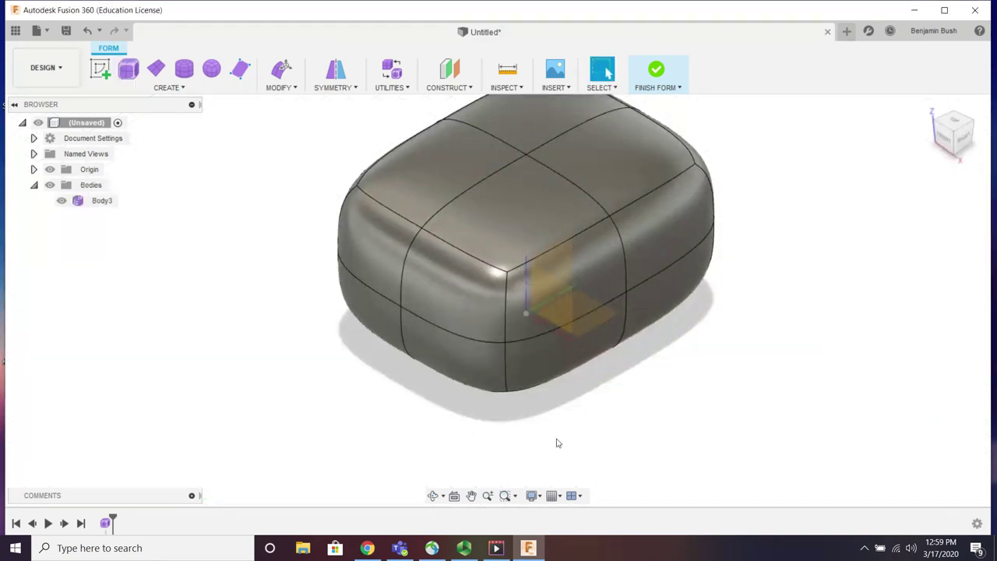
Step: Start Edit Form and select the top face nearest the box's front corner
{"action": "middle_click_drag", "start_coordinate": [556, 441], "coordinate": [609, 410], "text": "shift"}
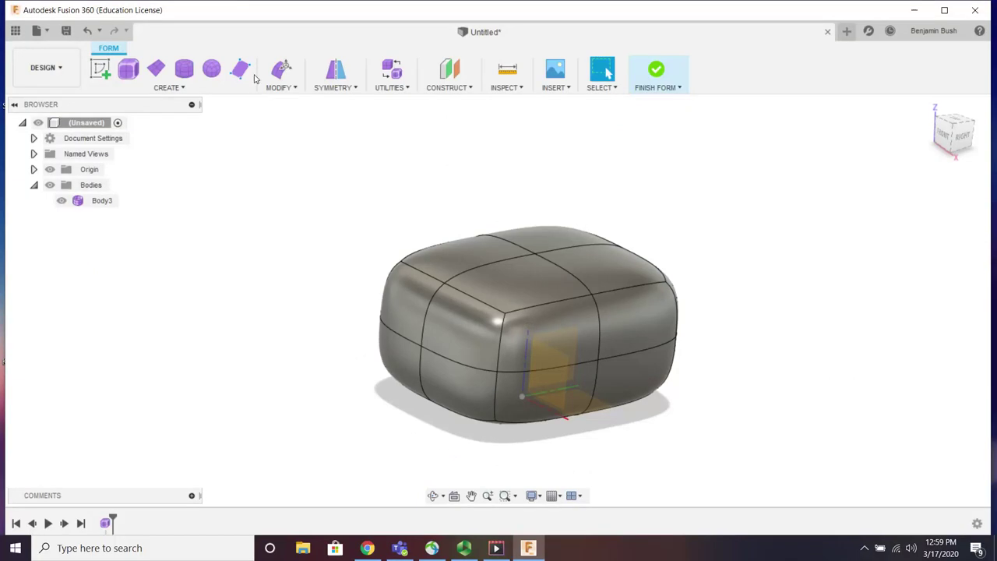
{"action": "left_click", "coordinate": [299, 90]}
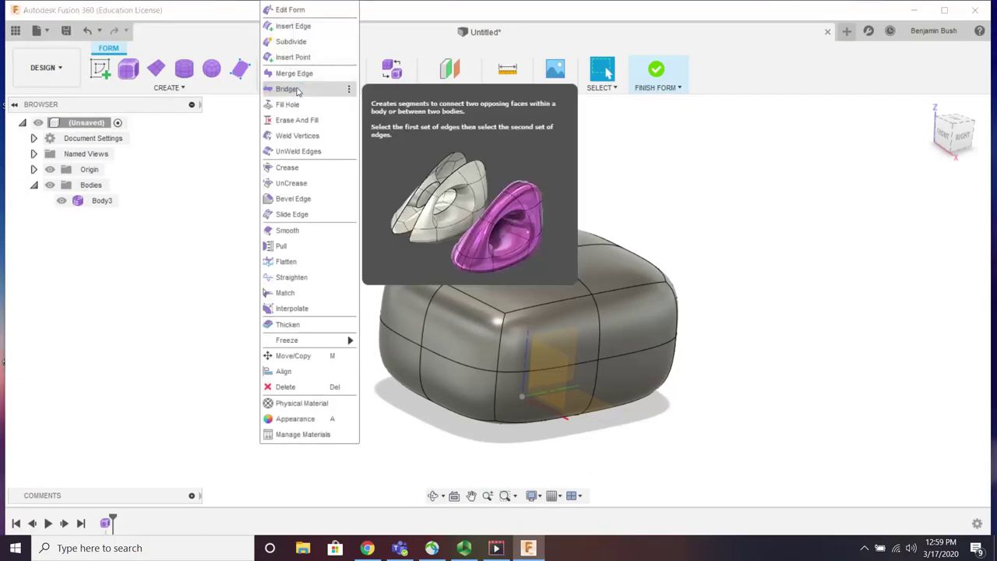
{"action": "left_click", "coordinate": [298, 10]}
{"action": "left_click", "coordinate": [537, 287]}
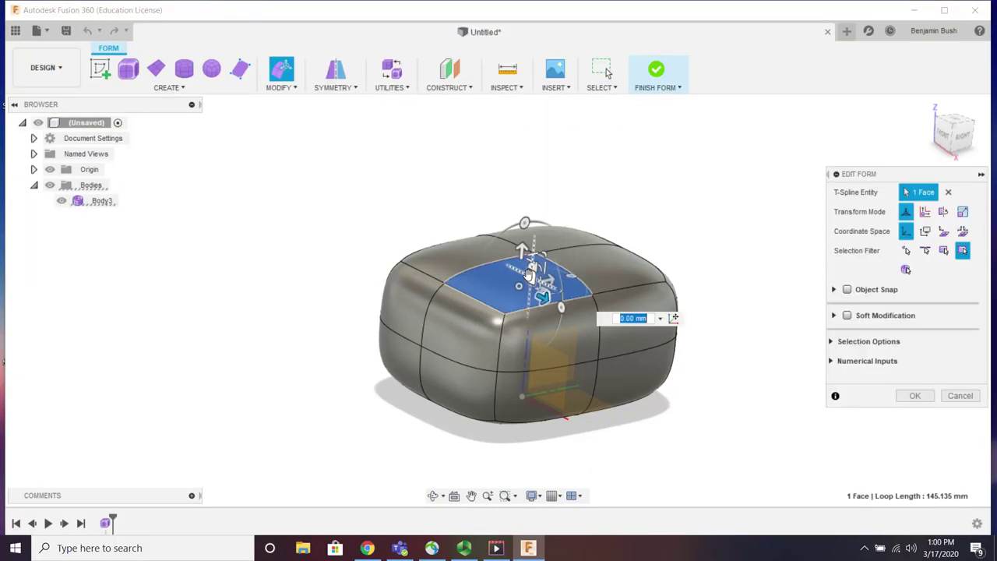
{"action": "scroll", "coordinate": [523, 251], "scroll_direction": "up", "scroll_amount": 1}
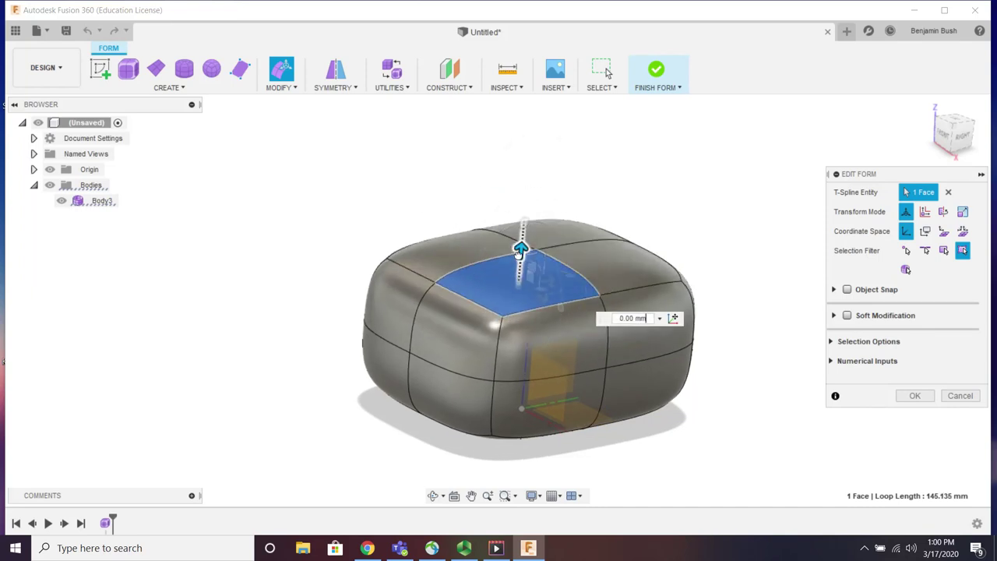
{"action": "scroll", "coordinate": [528, 302], "scroll_direction": "up", "scroll_amount": 1}
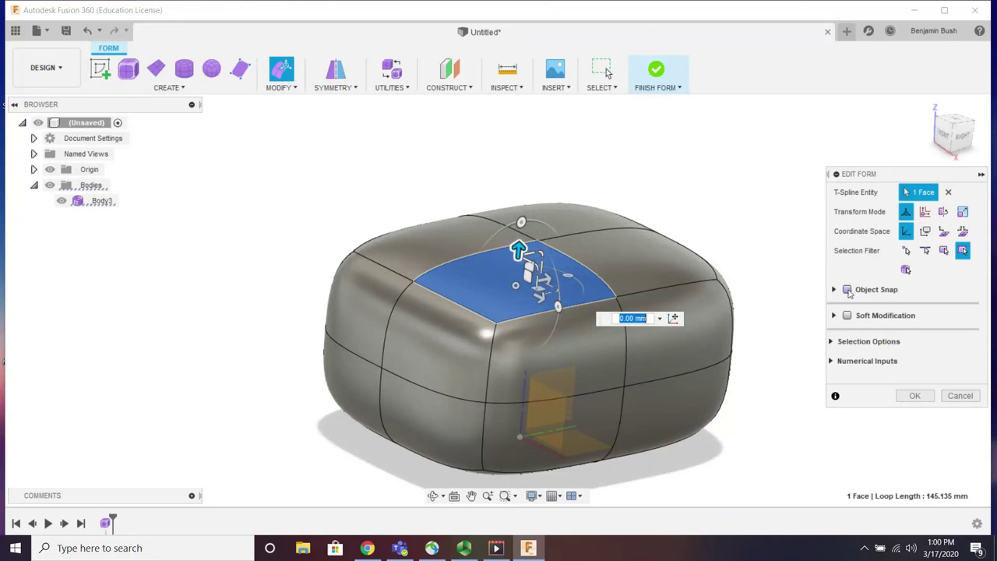
Step: Try window-selecting the faces and edges across the whole body, and clear the selection
{"action": "left_click", "coordinate": [943, 250]}
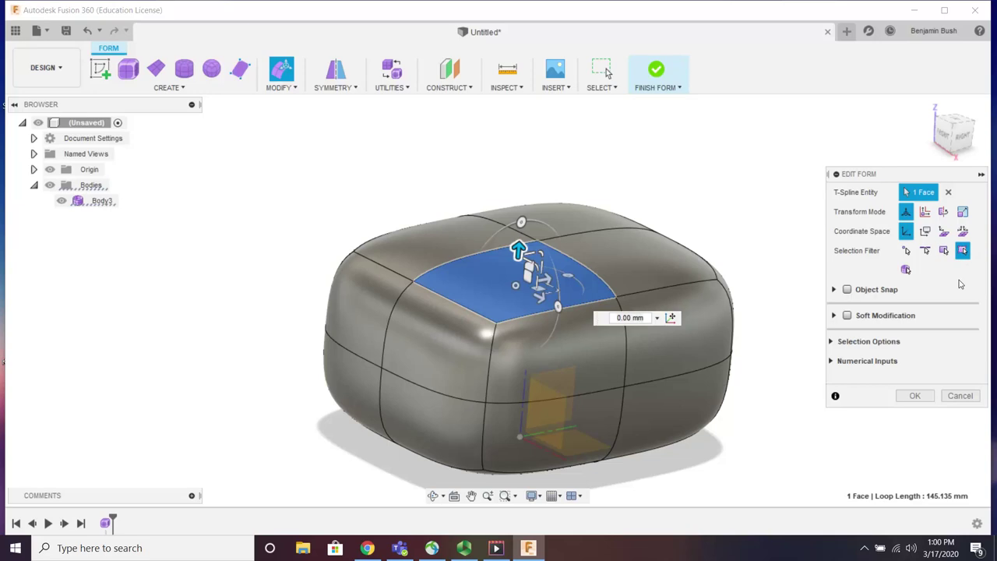
{"action": "left_click_drag", "start_coordinate": [817, 199], "coordinate": [344, 379]}
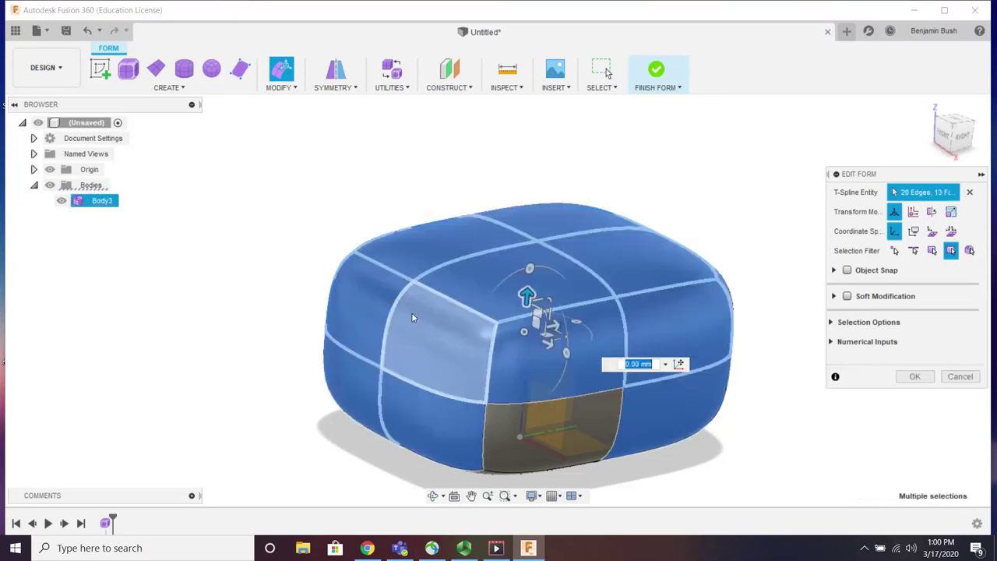
{"action": "left_click", "coordinate": [785, 237]}
Step: Restrict the selection to faces and rotate the top face at the front corner slightly about the vertical axis
{"action": "left_click", "coordinate": [943, 250]}
{"action": "left_click", "coordinate": [564, 296]}
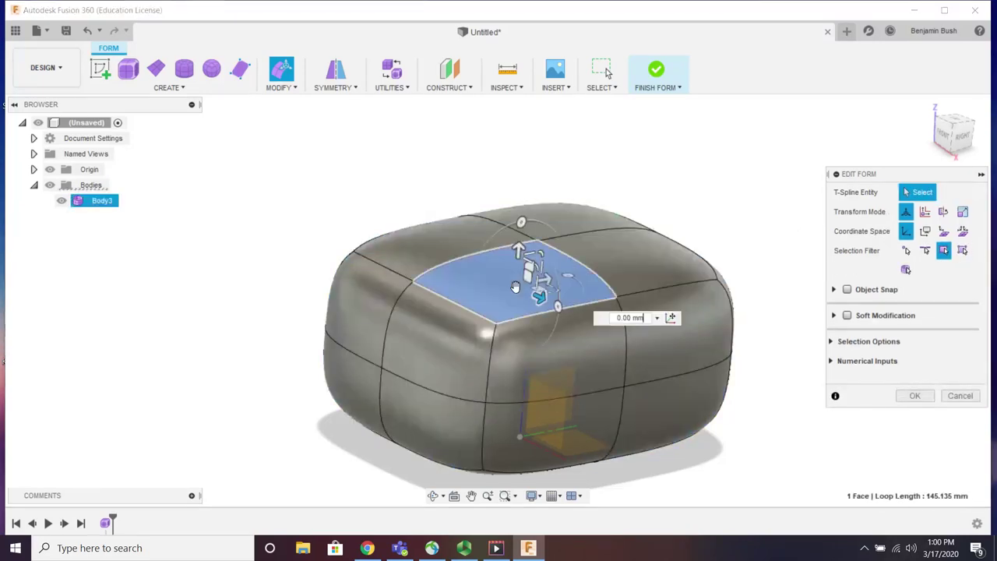
{"action": "left_click_drag", "start_coordinate": [567, 289], "coordinate": [576, 316]}
Step: Restrict the selection to edges and scale the front edge of the rotated top face by a factor of about 1.78
{"action": "left_click", "coordinate": [926, 250]}
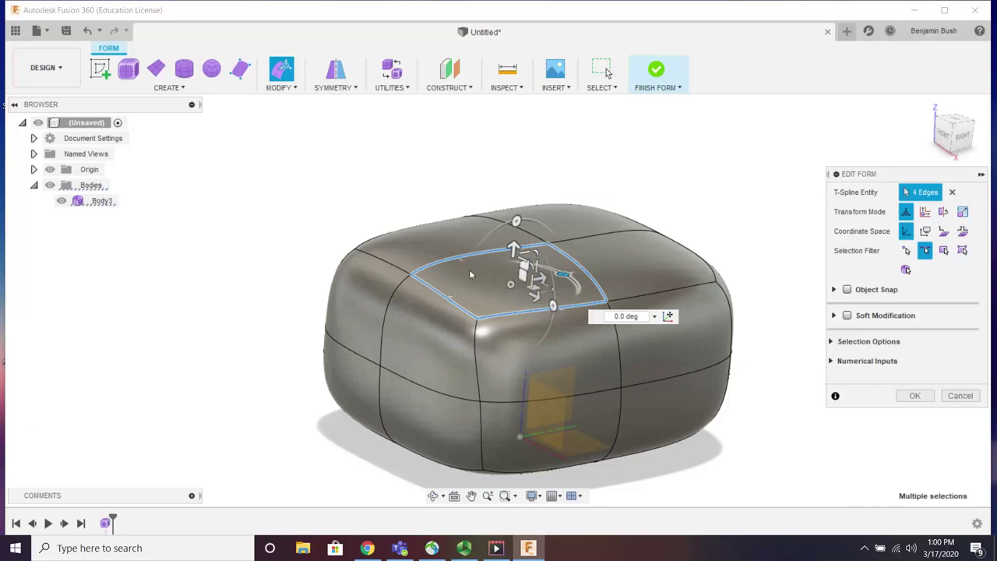
{"action": "left_click", "coordinate": [456, 300]}
{"action": "left_click_drag", "start_coordinate": [449, 260], "coordinate": [498, 275]}
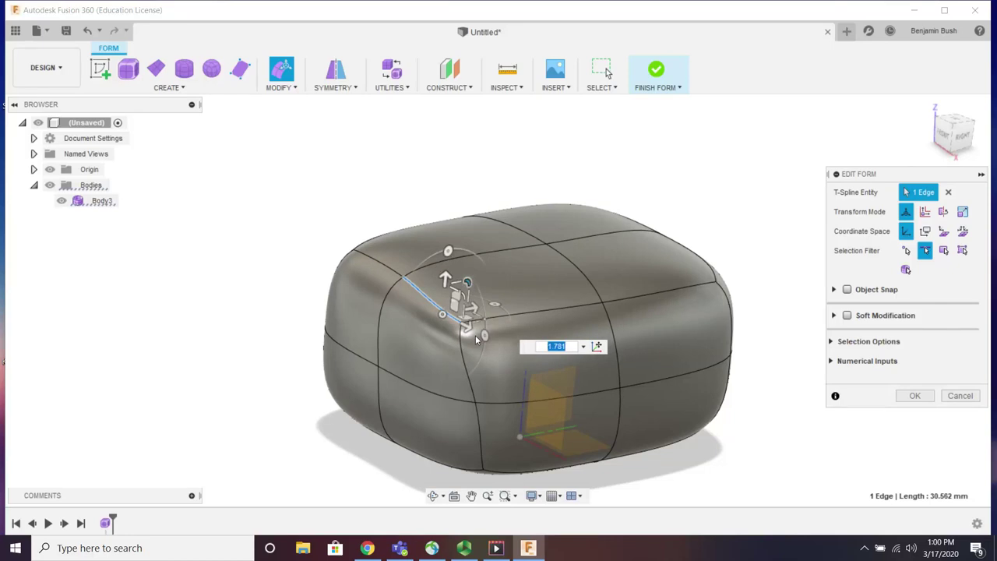
Step: Raise the selected top edge 15 mm and shift it horizontally along the Y axis
{"action": "middle_click_drag", "start_coordinate": [759, 191], "coordinate": [676, 173], "text": "shift"}
{"action": "left_click_drag", "start_coordinate": [407, 234], "coordinate": [413, 180]}
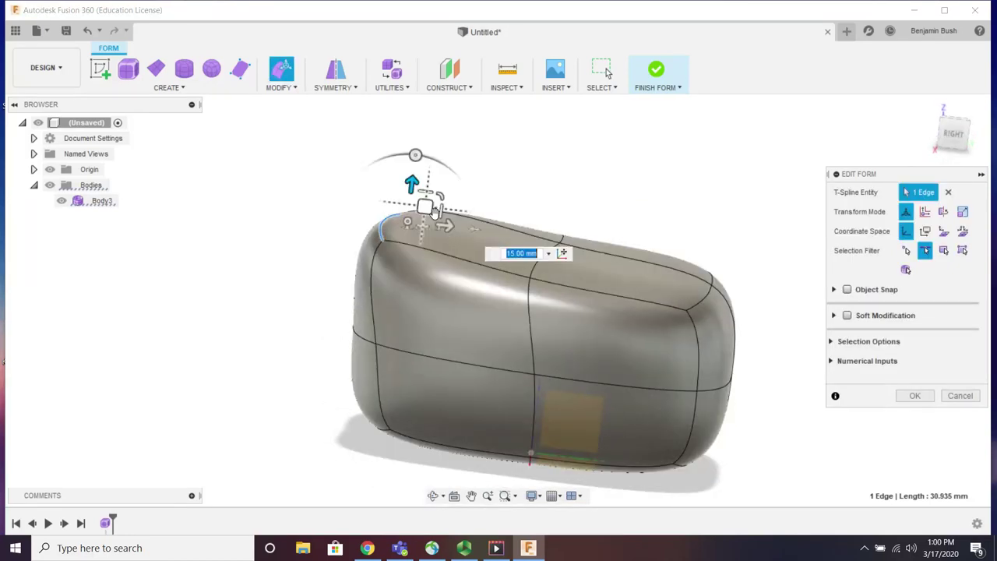
{"action": "left_click_drag", "start_coordinate": [445, 226], "coordinate": [409, 221]}
Step: Move the centre vertex of the top surface by about -45.46 mm and -14.69 mm within a plane, and finish the form edit
{"action": "middle_click_drag", "start_coordinate": [408, 221], "coordinate": [523, 279], "text": "shift"}
{"action": "left_click", "coordinate": [905, 250]}
{"action": "left_click", "coordinate": [568, 279]}
{"action": "middle_click_drag", "start_coordinate": [630, 203], "coordinate": [413, 337], "text": "shift"}
{"action": "left_click_drag", "start_coordinate": [412, 337], "coordinate": [465, 283]}
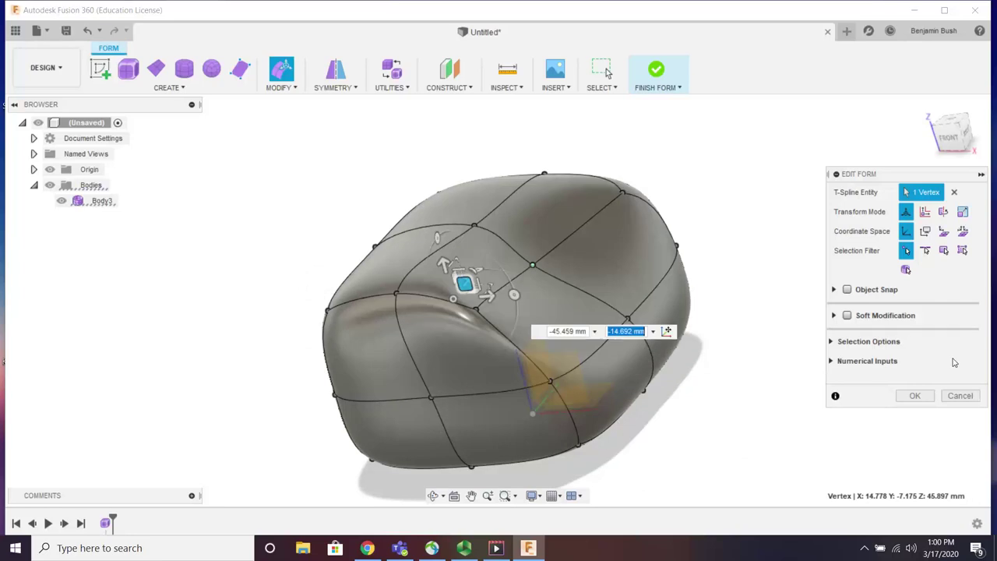
{"action": "mouse_move", "coordinate": [377, 177]}
{"action": "middle_mouse_down", "text": "shift"}
{"action": "mouse_move", "coordinate": [360, 176]}
{"action": "mouse_move", "coordinate": [371, 178]}
{"action": "middle_mouse_up", "text": "shift"}
{"action": "left_click", "coordinate": [915, 396]}
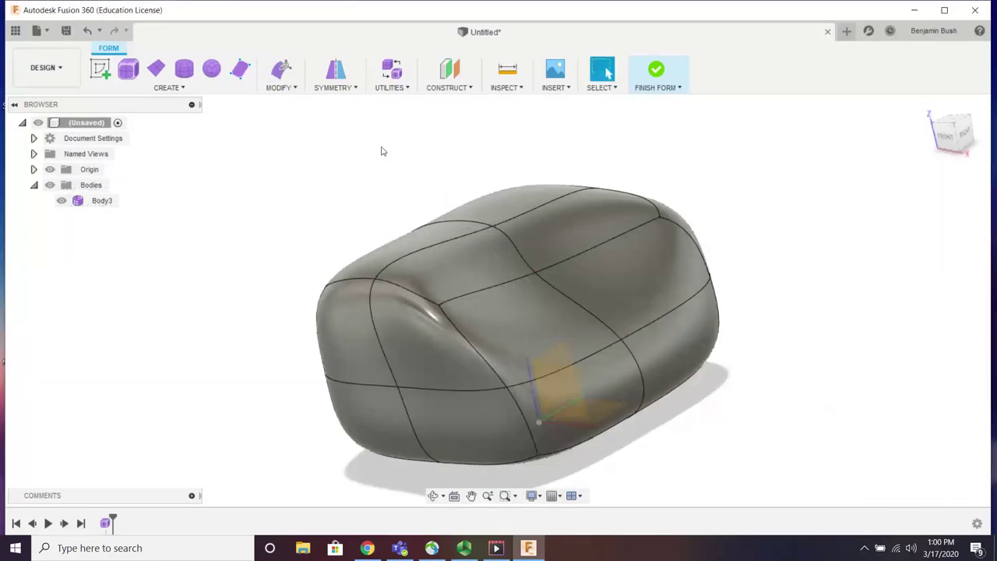
Step: Insert a single-sided edge in Simple mode beside the top surface's middle cross edge, at location -0.827
{"action": "left_click", "coordinate": [295, 87]}
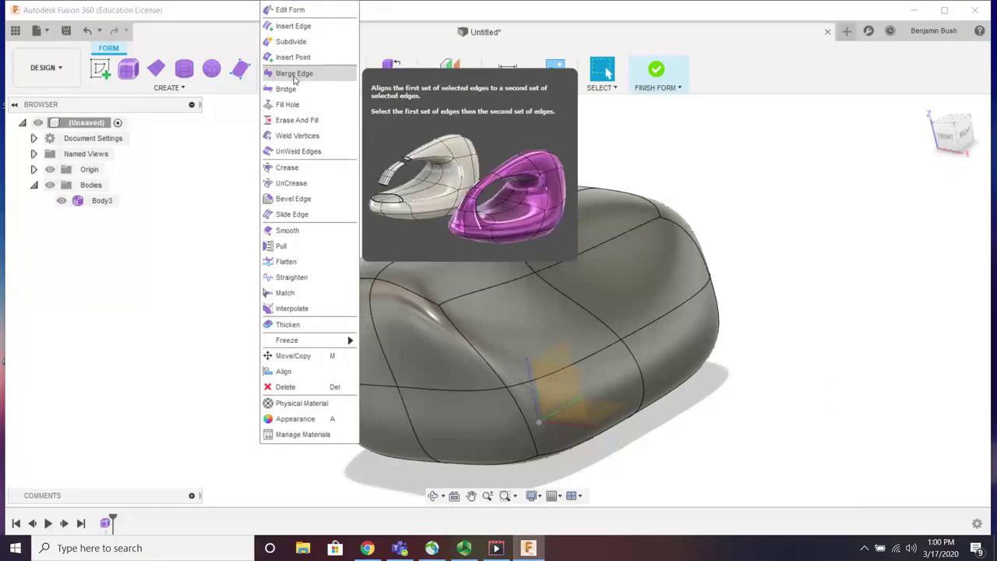
{"action": "left_click", "coordinate": [294, 27]}
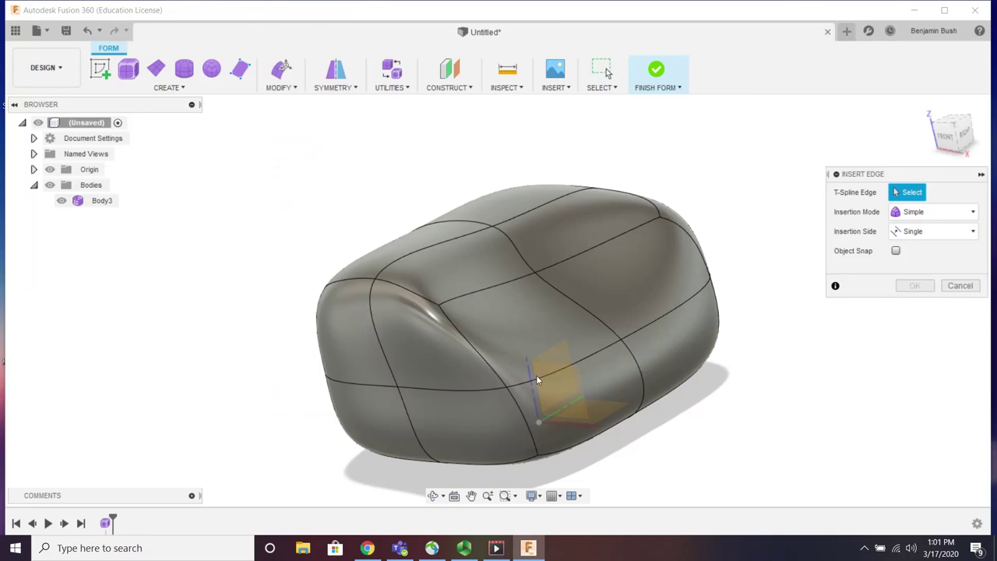
{"action": "left_click", "coordinate": [543, 280]}
{"action": "left_click_drag", "start_coordinate": [577, 303], "coordinate": [441, 390]}
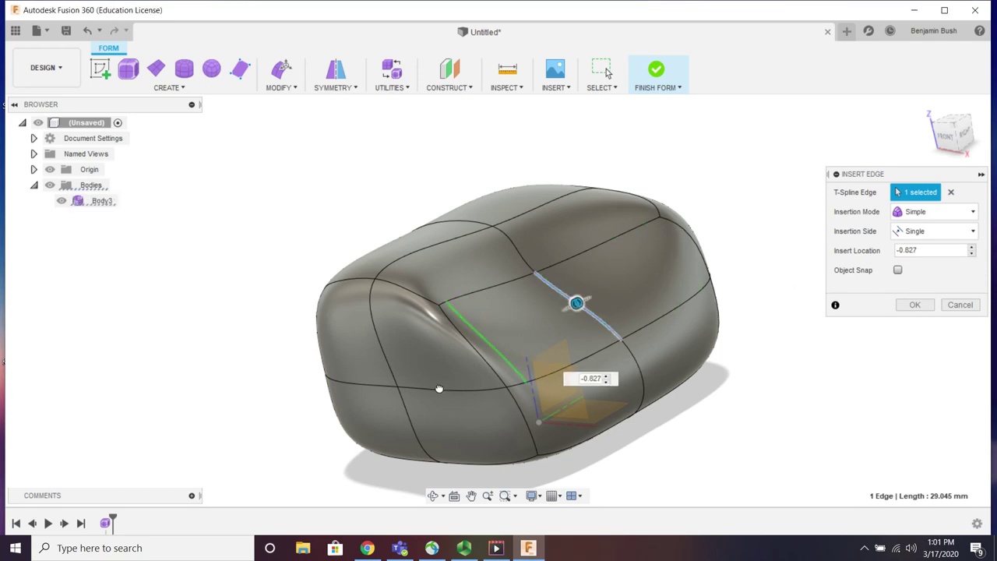
{"action": "left_click", "coordinate": [909, 304]}
Step: Insert a point in Simple mode about halfway along the newly inserted edge
{"action": "middle_click_drag", "start_coordinate": [734, 322], "coordinate": [536, 167], "text": "shift"}
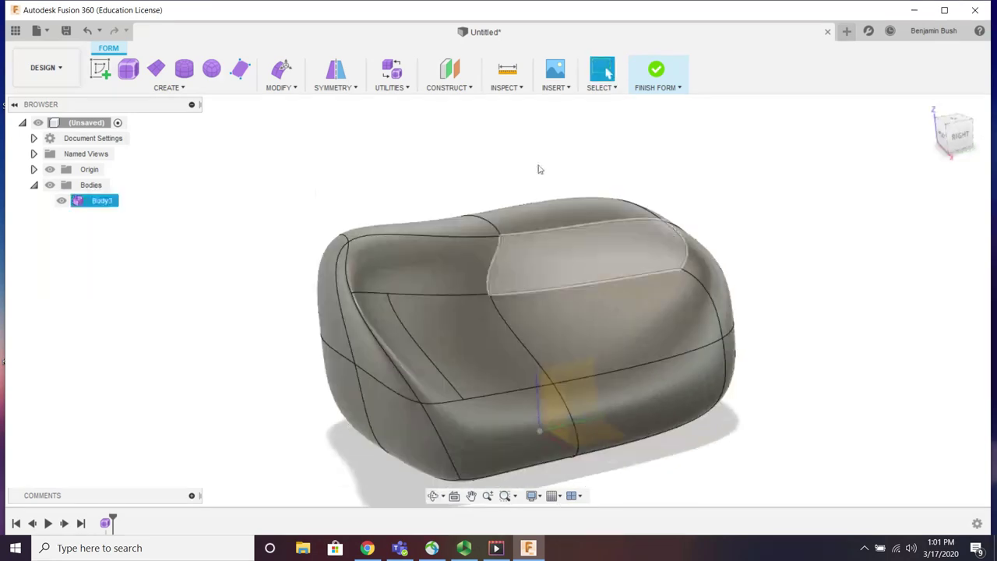
{"action": "left_click", "coordinate": [293, 91]}
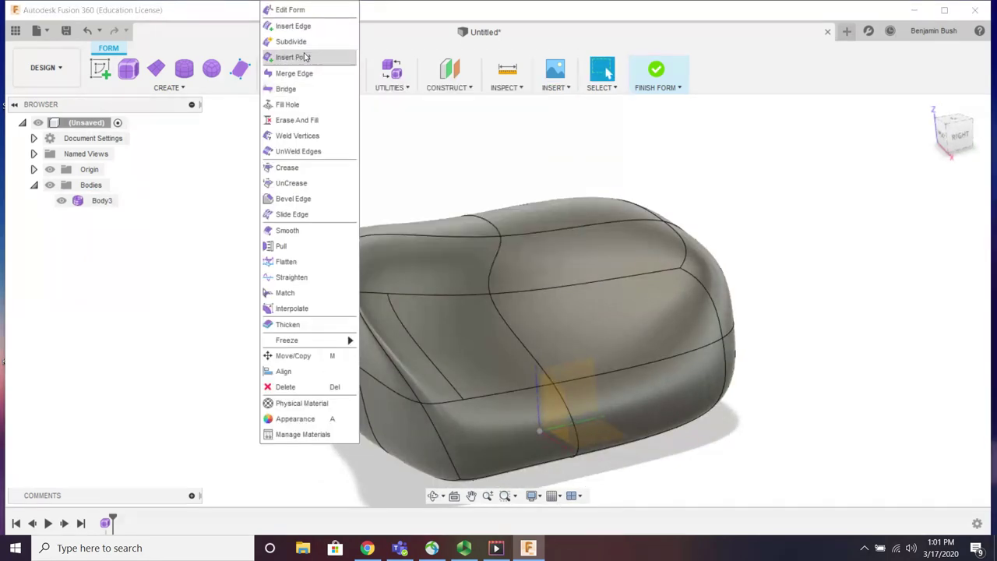
{"action": "left_click", "coordinate": [300, 55]}
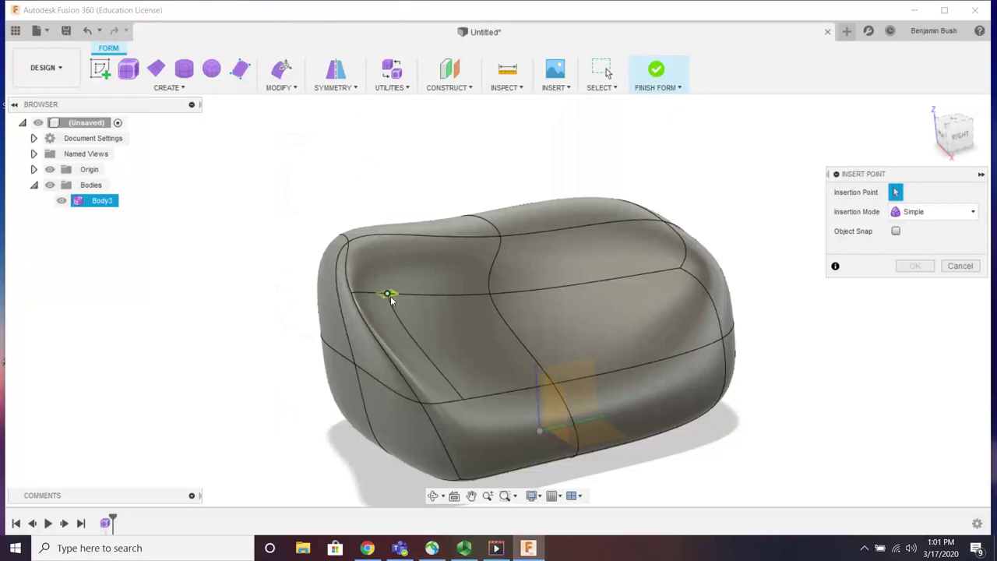
{"action": "left_click", "coordinate": [416, 345]}
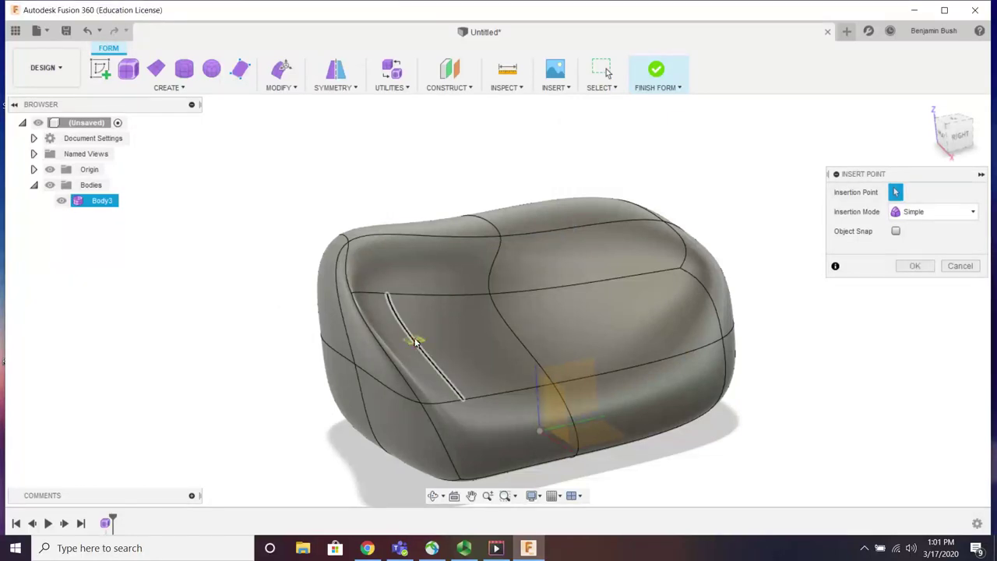
{"action": "left_click", "coordinate": [708, 345]}
{"action": "left_click", "coordinate": [914, 266]}
Step: Undo the inserted point and the inserted edge
{"action": "middle_click_drag", "start_coordinate": [510, 324], "coordinate": [450, 330], "text": "shift"}
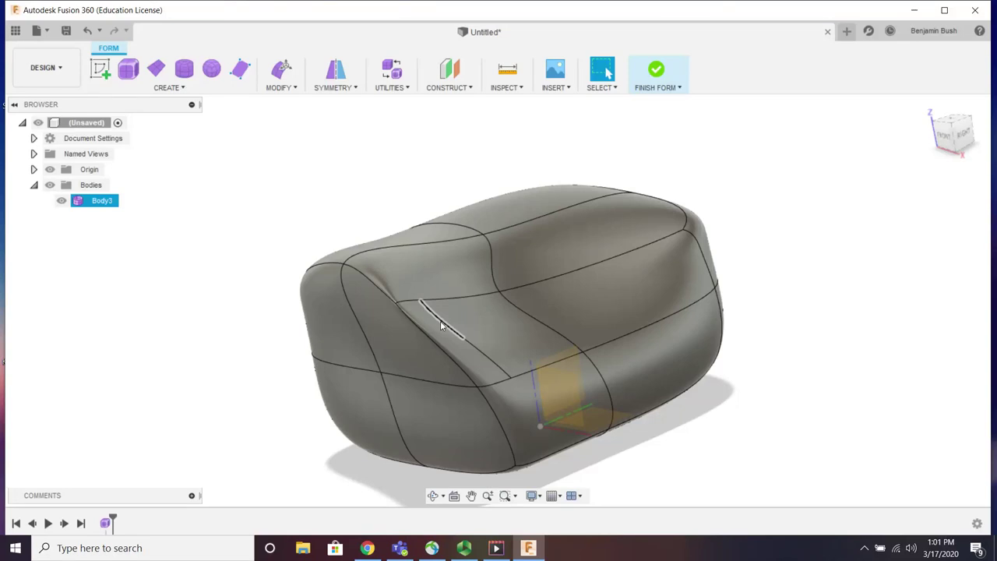
{"action": "key", "text": "ctrl+z"}
{"action": "key", "text": "ctrl+z"}
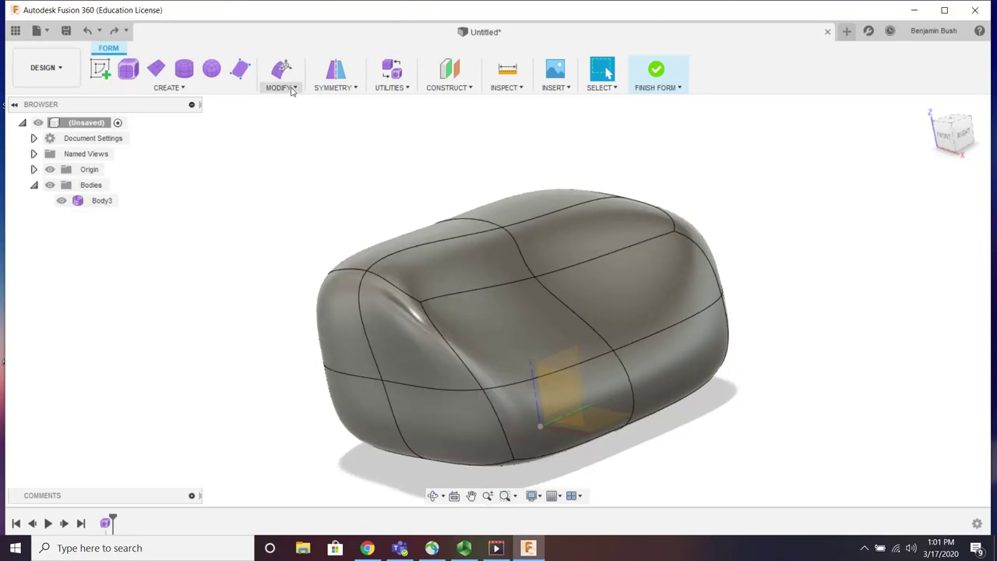
Step: Try welding the top surface's centre vertex to the vertex below it on the long side in Vertex to Vertex mode, and cancel
{"action": "left_click", "coordinate": [293, 90]}
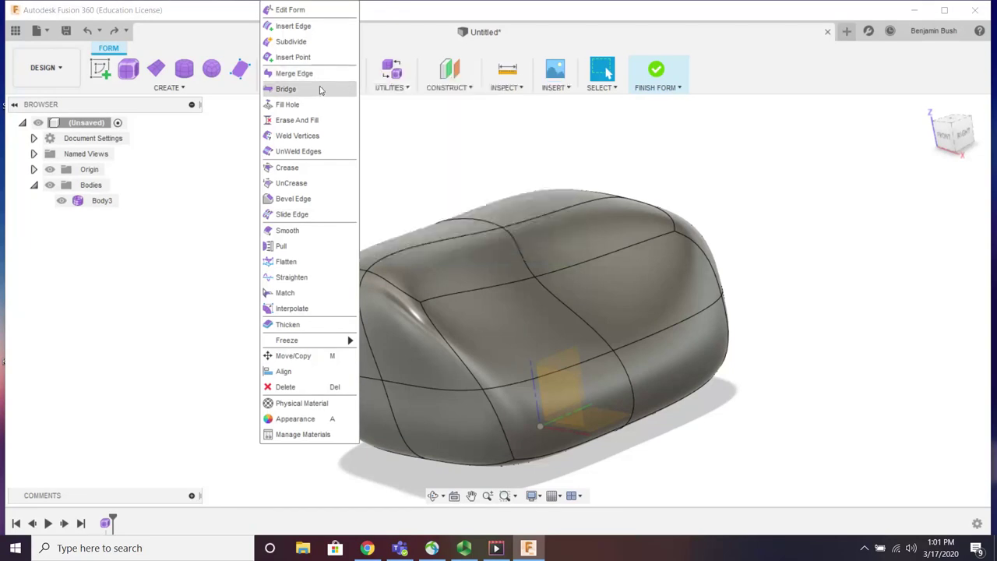
{"action": "left_click", "coordinate": [301, 138]}
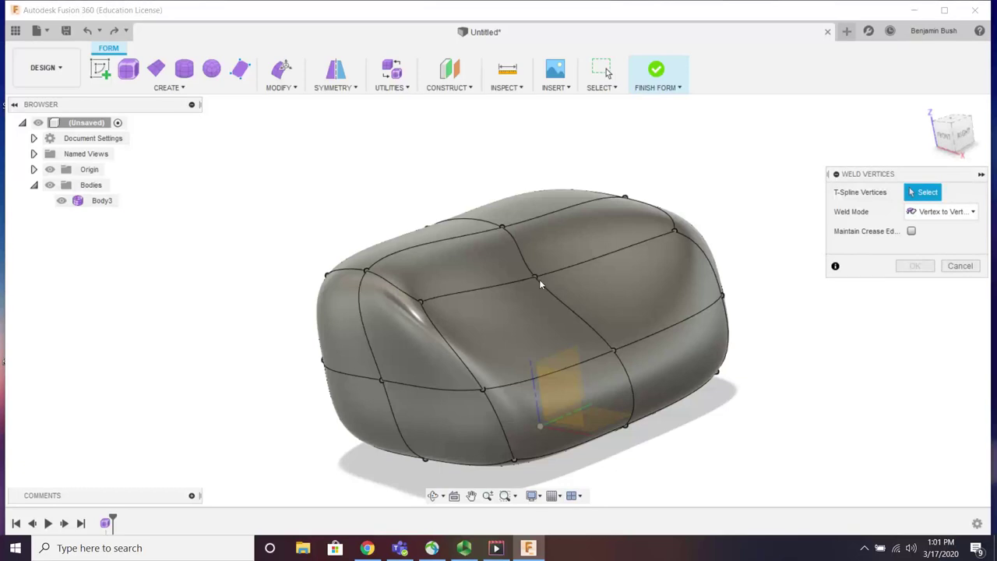
{"action": "middle_click_drag", "start_coordinate": [529, 278], "coordinate": [529, 300], "text": "shift"}
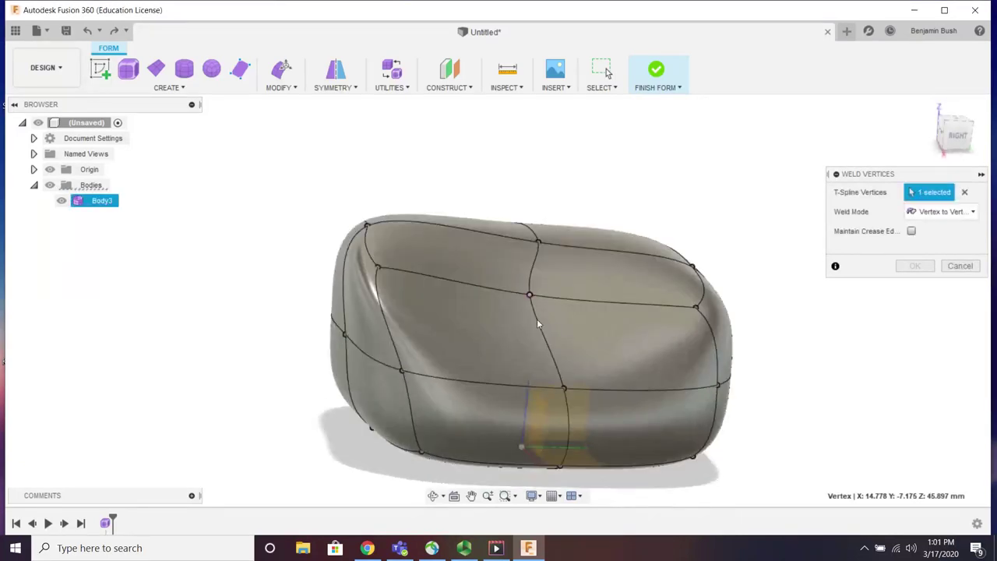
{"action": "left_click", "coordinate": [566, 390]}
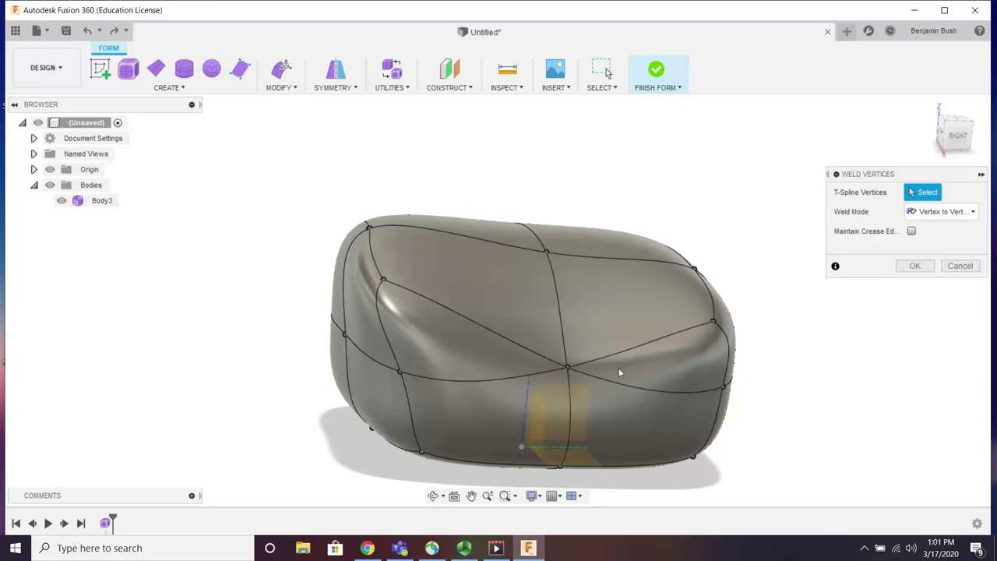
{"action": "middle_click_drag", "start_coordinate": [617, 369], "coordinate": [553, 332], "text": "shift"}
{"action": "scroll", "coordinate": [556, 360], "scroll_direction": "up", "scroll_amount": 3}
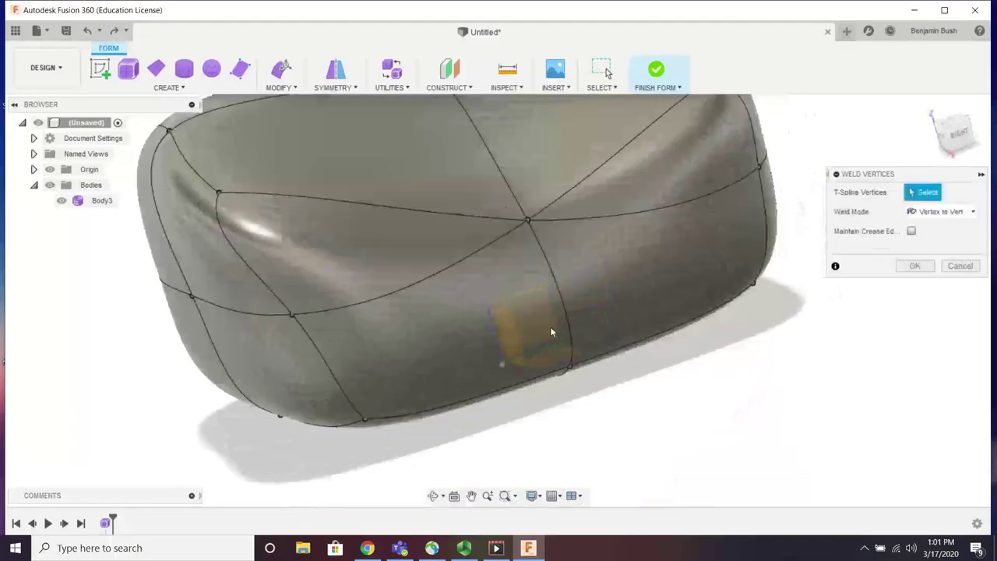
{"action": "scroll", "coordinate": [553, 332], "scroll_direction": "down", "scroll_amount": 2}
{"action": "scroll", "coordinate": [537, 222], "scroll_direction": "up", "scroll_amount": 1}
{"action": "left_click", "coordinate": [947, 267]}
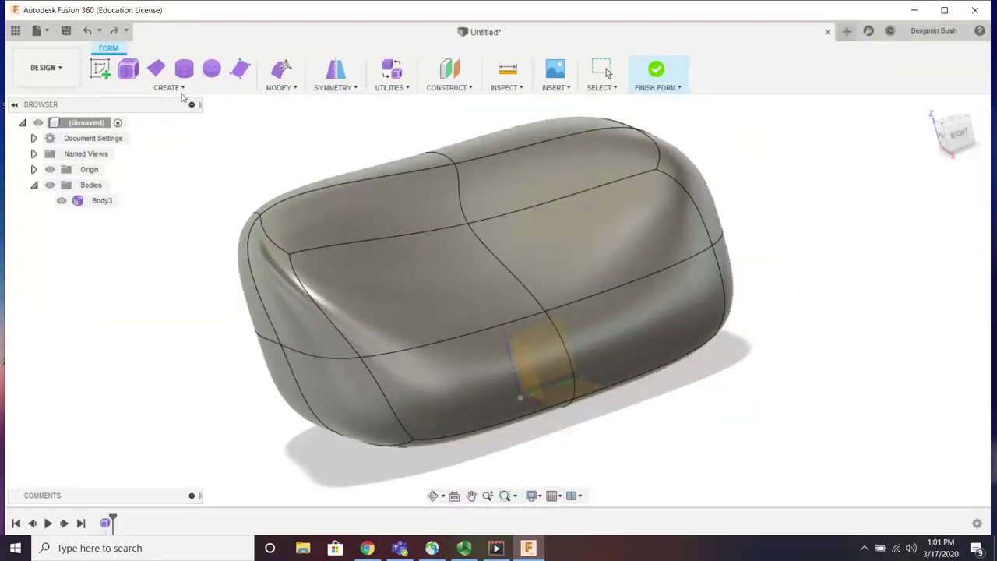
Step: Crease the edge running from the raised top corner down to the side vertex, and inspect the body from below
{"action": "left_click", "coordinate": [286, 88]}
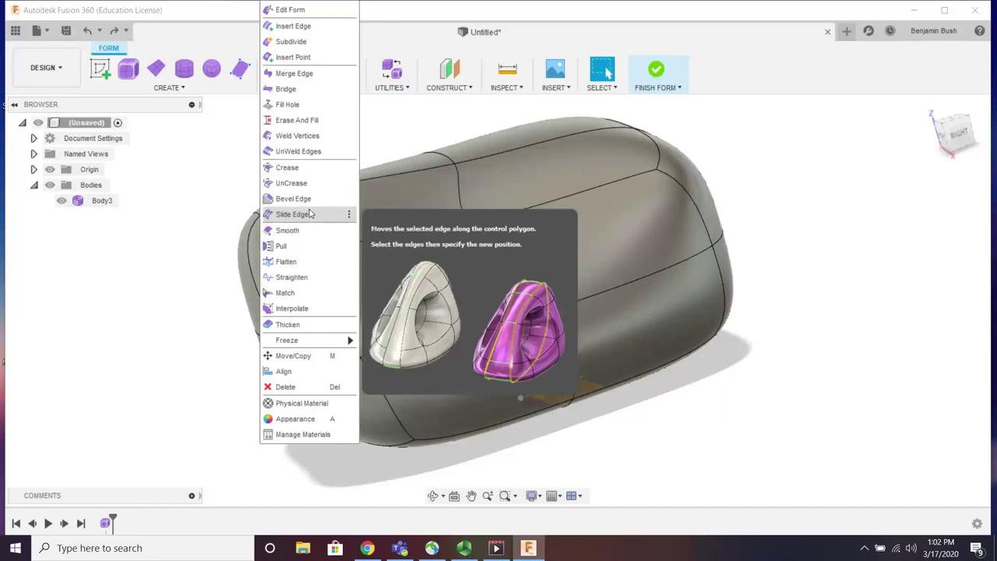
{"action": "left_click", "coordinate": [288, 167]}
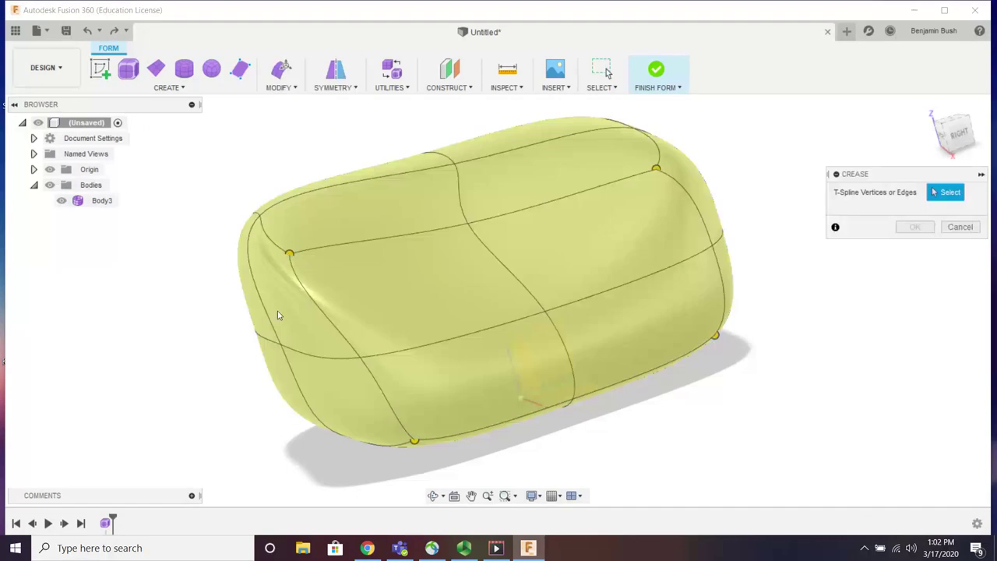
{"action": "left_click", "coordinate": [294, 277]}
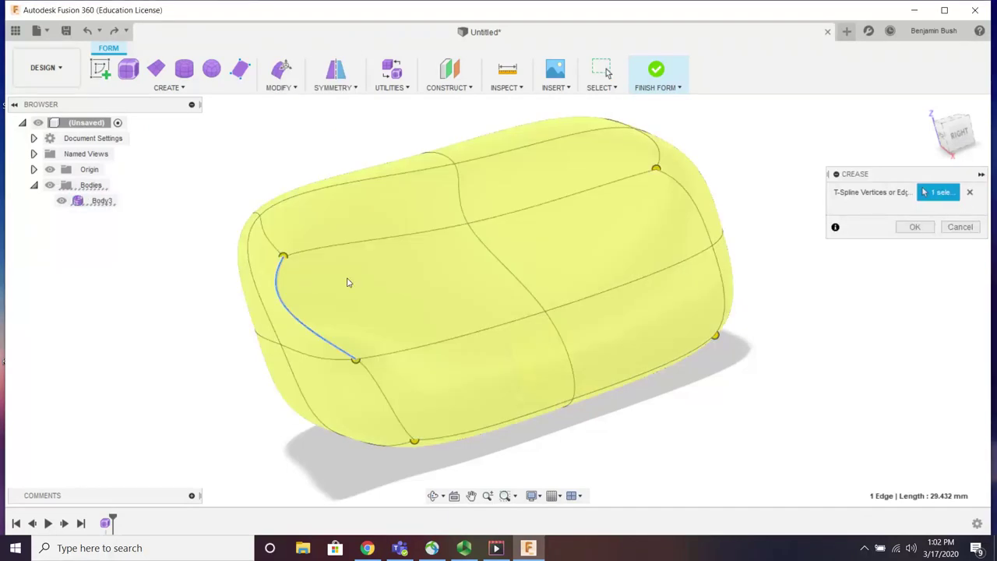
{"action": "left_click", "coordinate": [916, 232]}
{"action": "middle_click_drag", "start_coordinate": [474, 382], "coordinate": [426, 349], "text": "shift"}
{"action": "scroll", "coordinate": [426, 349], "scroll_direction": "down", "scroll_amount": 2}
{"action": "scroll", "coordinate": [489, 272], "scroll_direction": "up", "scroll_amount": 1}
{"action": "middle_click_drag", "start_coordinate": [490, 275], "coordinate": [521, 329], "text": "shift"}
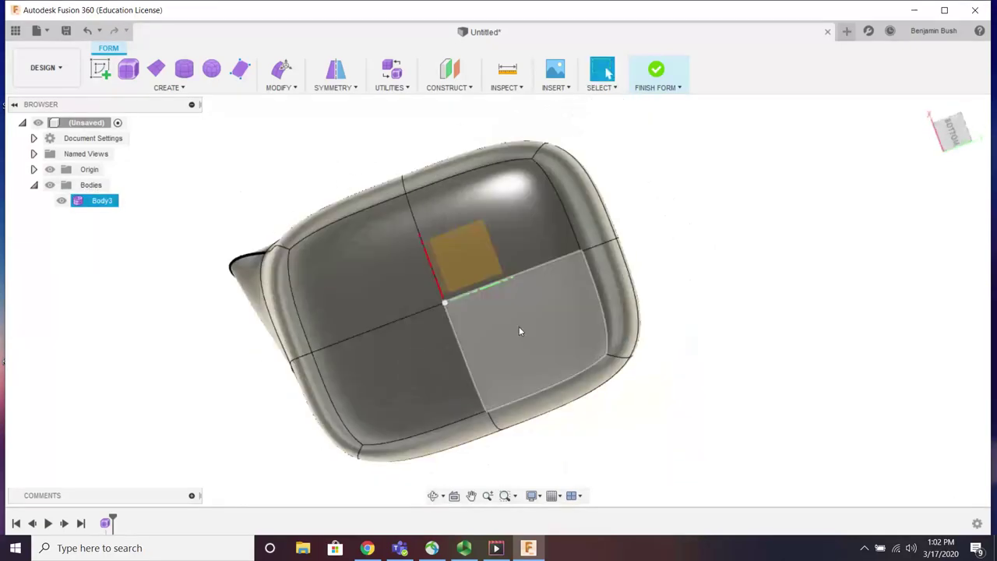
Step: Crease the short edge at the underside's corner and the short mid-side edge next to it, and inspect both from several angles
{"action": "scroll", "coordinate": [521, 329], "scroll_direction": "down", "scroll_amount": 3}
{"action": "scroll", "coordinate": [567, 224], "scroll_direction": "up", "scroll_amount": 3}
{"action": "left_click", "coordinate": [280, 78]}
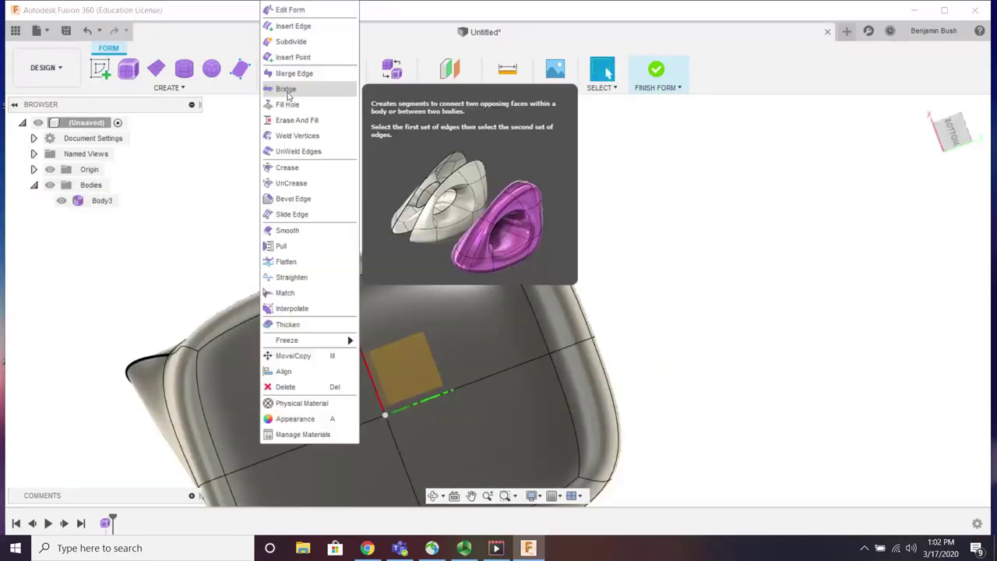
{"action": "left_click", "coordinate": [287, 168]}
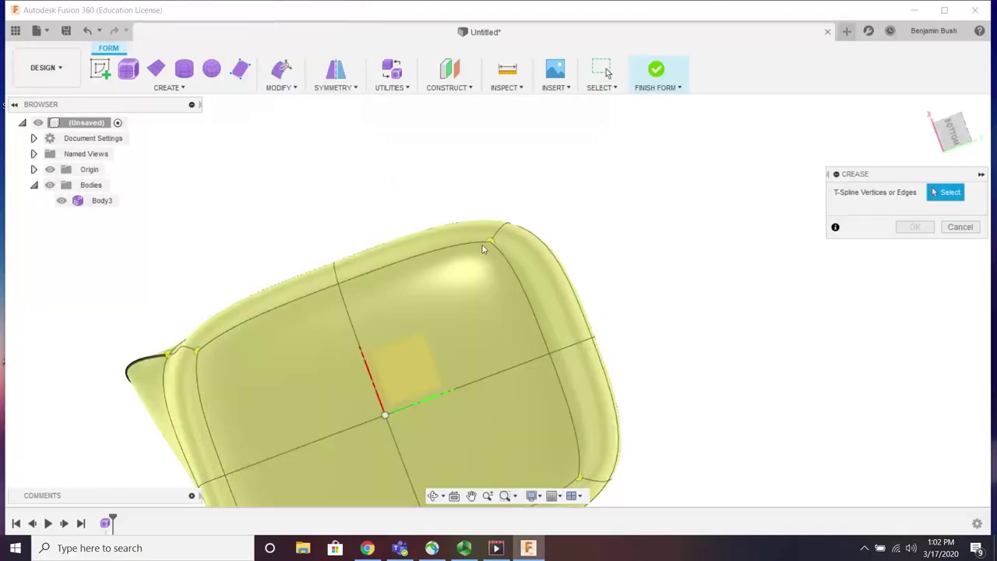
{"action": "left_click", "coordinate": [499, 234]}
{"action": "middle_click_drag", "start_coordinate": [576, 296], "coordinate": [536, 327], "text": "shift"}
{"action": "left_click", "coordinate": [536, 322]}
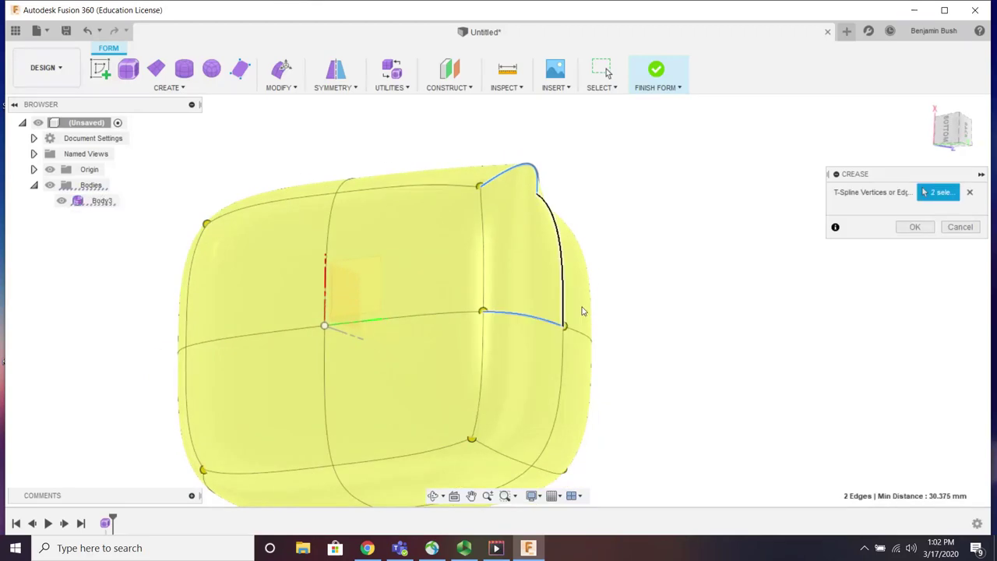
{"action": "left_click", "coordinate": [914, 227]}
{"action": "middle_click_drag", "start_coordinate": [600, 260], "coordinate": [638, 273], "text": "shift"}
{"action": "scroll", "coordinate": [567, 185], "scroll_direction": "up", "scroll_amount": 4}
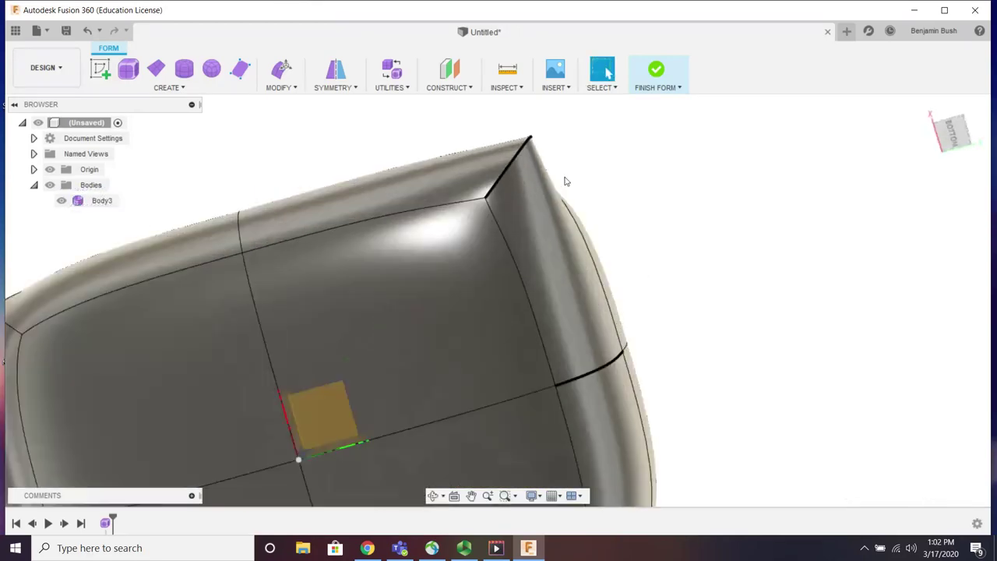
{"action": "middle_click_drag", "start_coordinate": [534, 134], "coordinate": [533, 162], "text": "shift"}
{"action": "scroll", "coordinate": [556, 318], "scroll_direction": "down", "scroll_amount": 5}
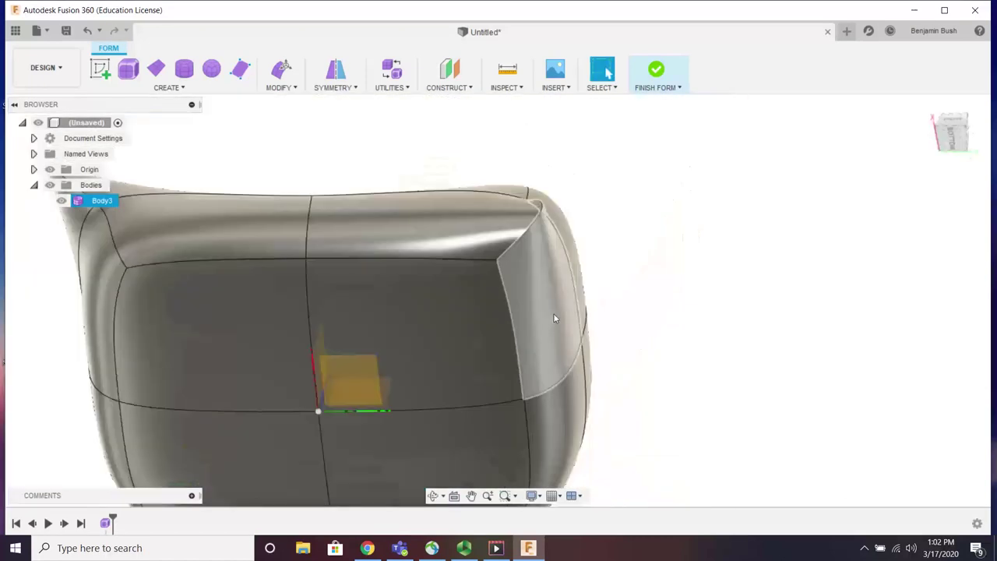
{"action": "middle_click_drag", "start_coordinate": [556, 318], "coordinate": [447, 266], "text": "shift"}
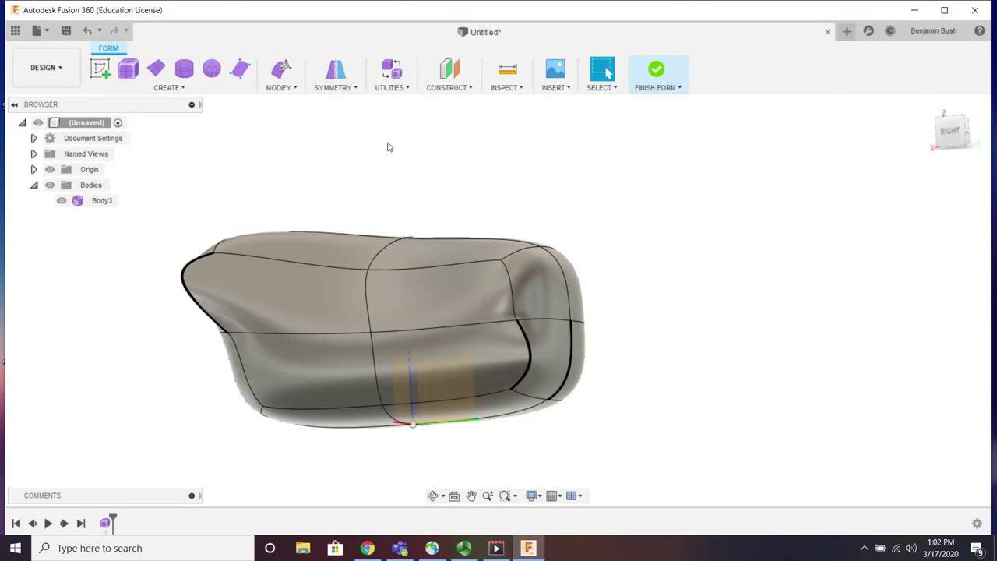
Step: Undo the recent creases and the edits that raised the top corner
{"action": "key", "text": "ctrl+z"}
{"action": "key", "text": "ctrl+z"}
{"action": "key", "text": "ctrl+z"}
{"action": "key", "text": "ctrl+z"}
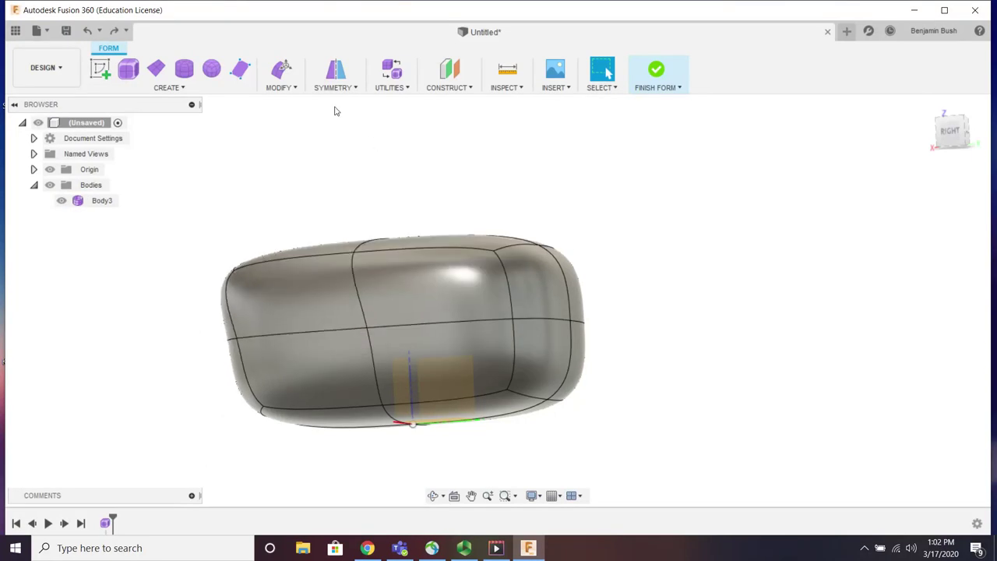
{"action": "left_click", "coordinate": [280, 87]}
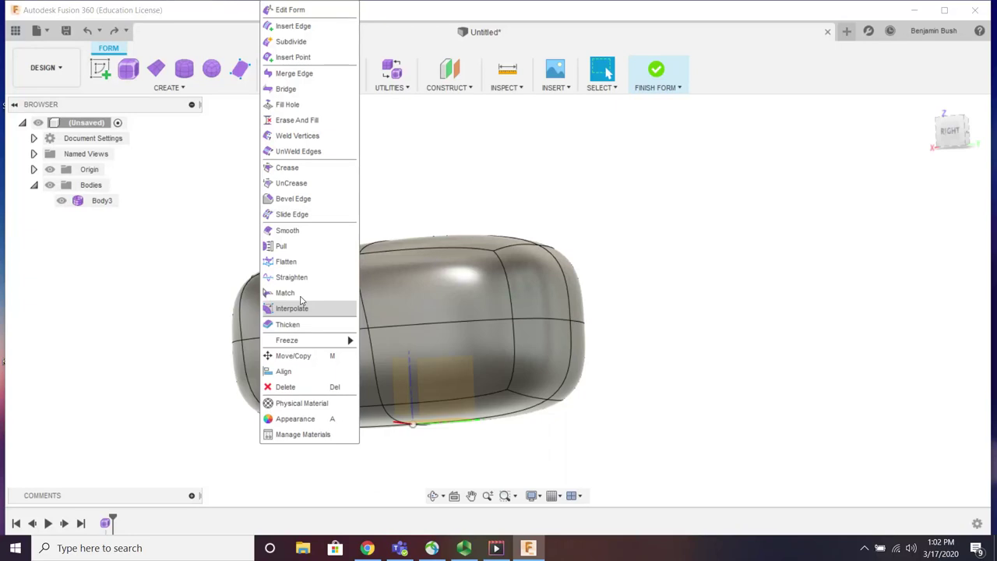
{"action": "left_click", "coordinate": [355, 88]}
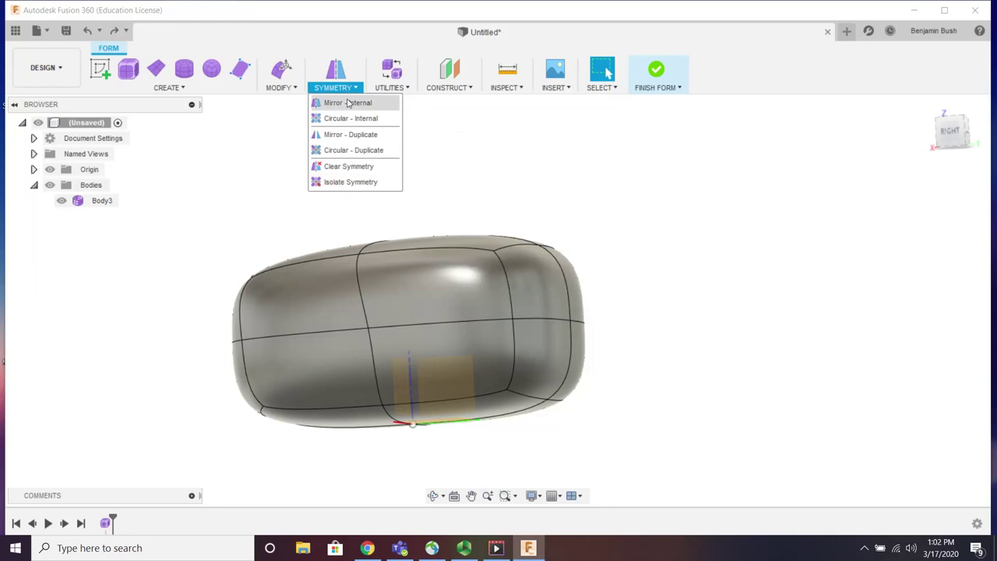
{"action": "left_click", "coordinate": [400, 90]}
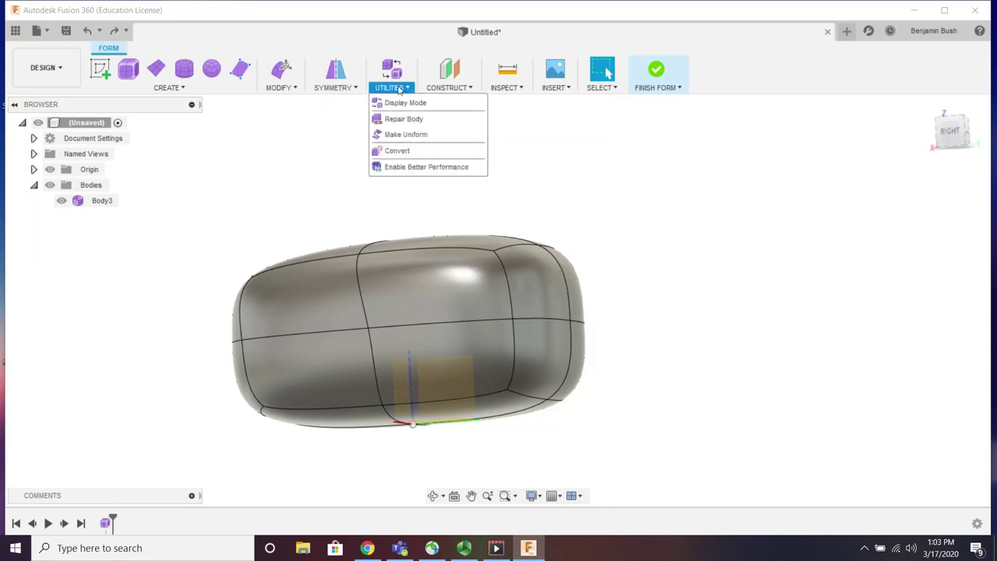
{"action": "left_click", "coordinate": [581, 225]}
{"action": "middle_click_drag", "start_coordinate": [550, 238], "coordinate": [431, 382], "text": "shift"}
{"action": "scroll", "coordinate": [429, 315], "scroll_direction": "up", "scroll_amount": 3}
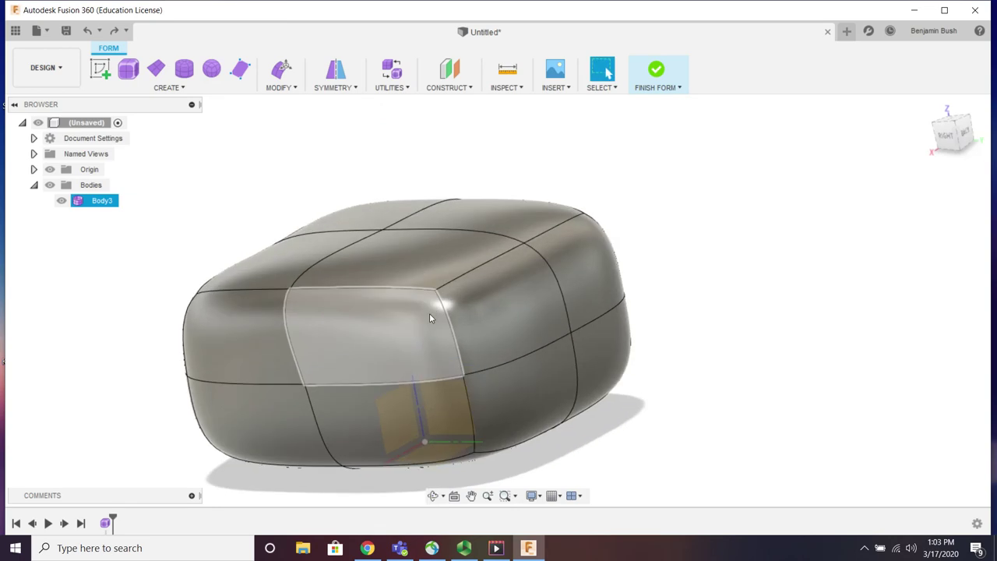
{"action": "middle_click_drag", "start_coordinate": [423, 305], "coordinate": [400, 306], "text": "shift"}
{"action": "scroll", "coordinate": [428, 303], "scroll_direction": "down", "scroll_amount": 3}
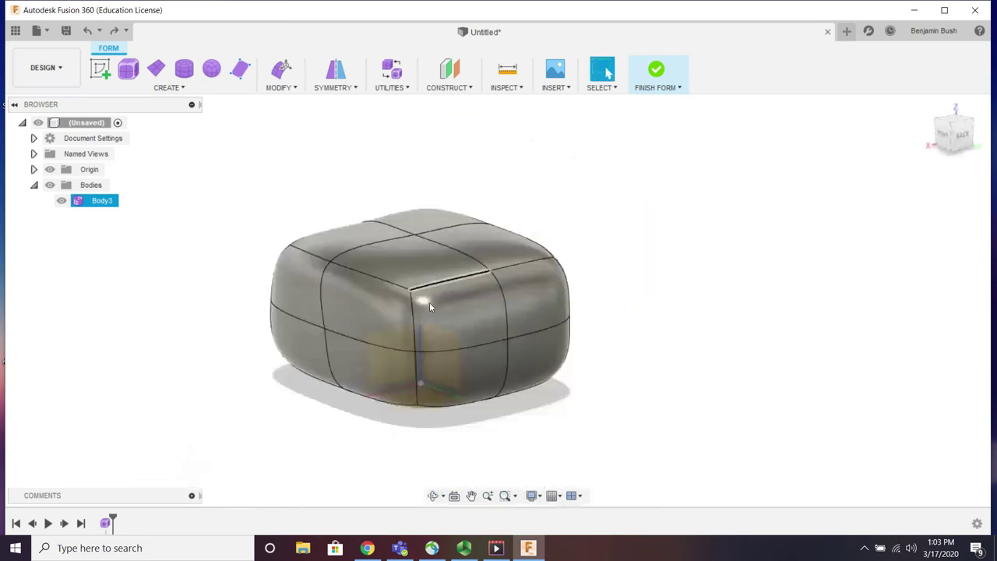
{"action": "scroll", "coordinate": [429, 302], "scroll_direction": "up", "scroll_amount": 1}
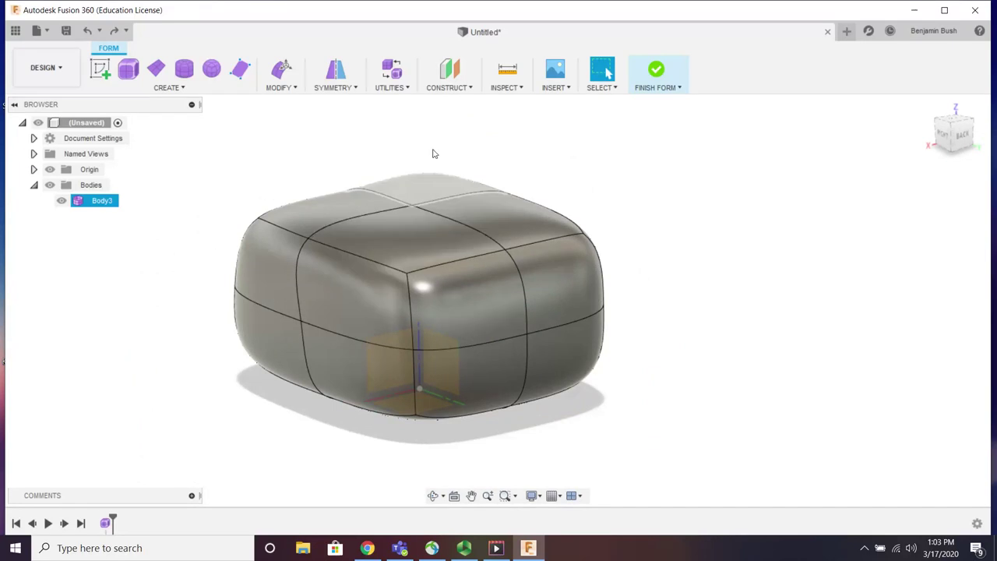
Step: Try Display Mode with smooth display on individually picked and window-selected faces of the body, and clear the selection
{"action": "left_click", "coordinate": [417, 148]}
{"action": "left_click", "coordinate": [391, 70]}
{"action": "left_click", "coordinate": [418, 237]}
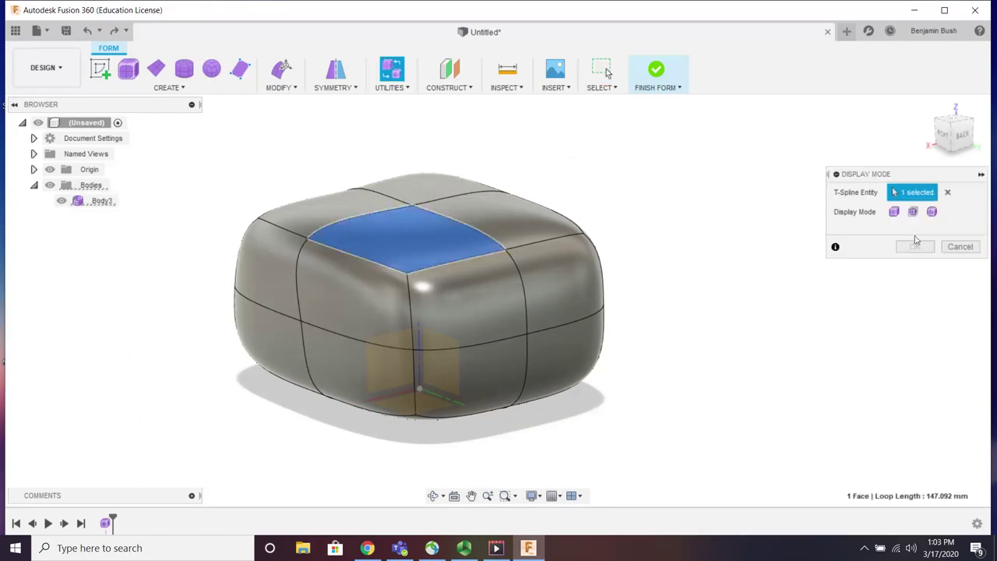
{"action": "left_click", "coordinate": [933, 213]}
{"action": "left_click", "coordinate": [460, 269]}
{"action": "left_click_drag", "start_coordinate": [661, 169], "coordinate": [234, 465]}
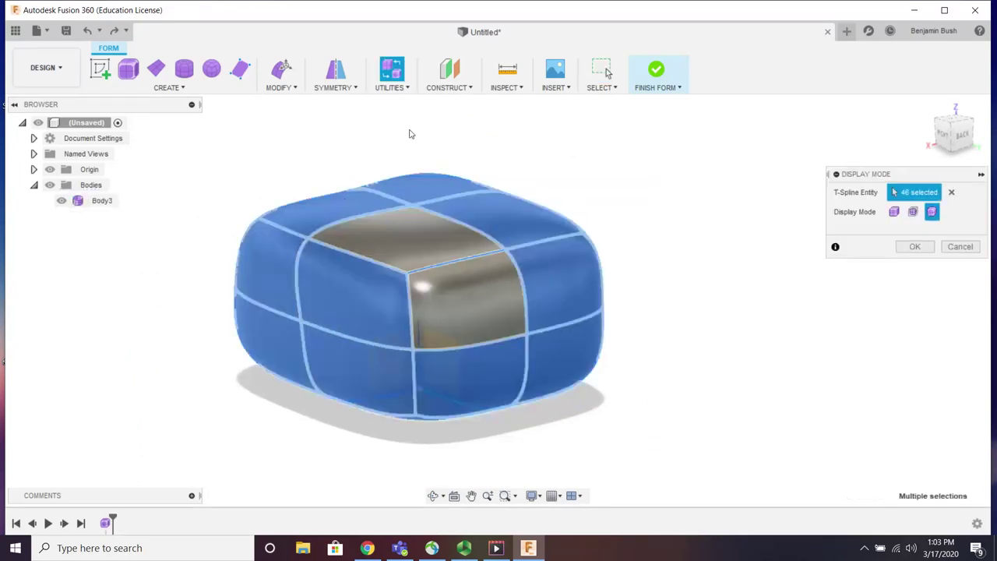
{"action": "left_click", "coordinate": [951, 191]}
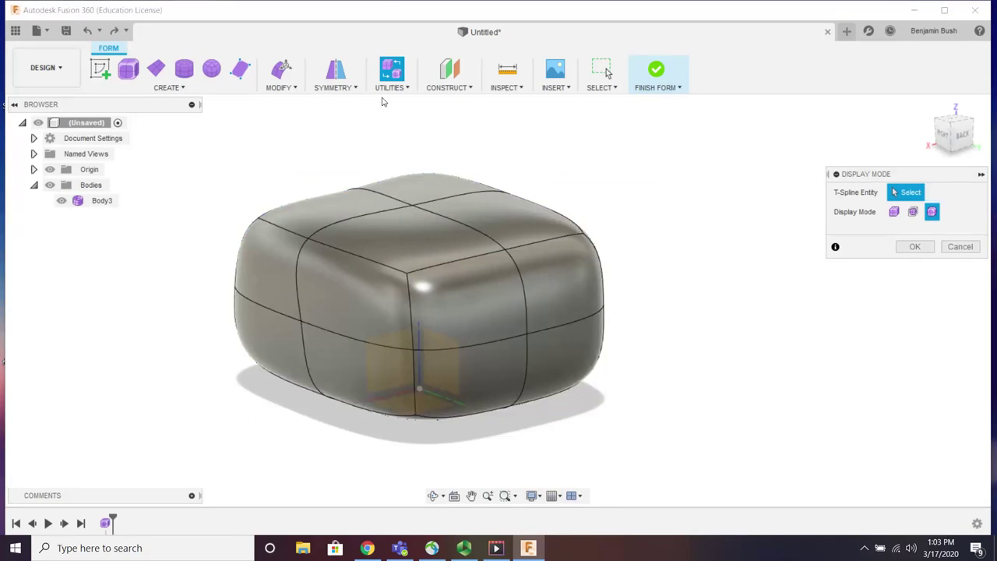
Step: Compare the body in box, control frame and smooth display modes, and confirm smooth display
{"action": "left_click", "coordinate": [389, 87]}
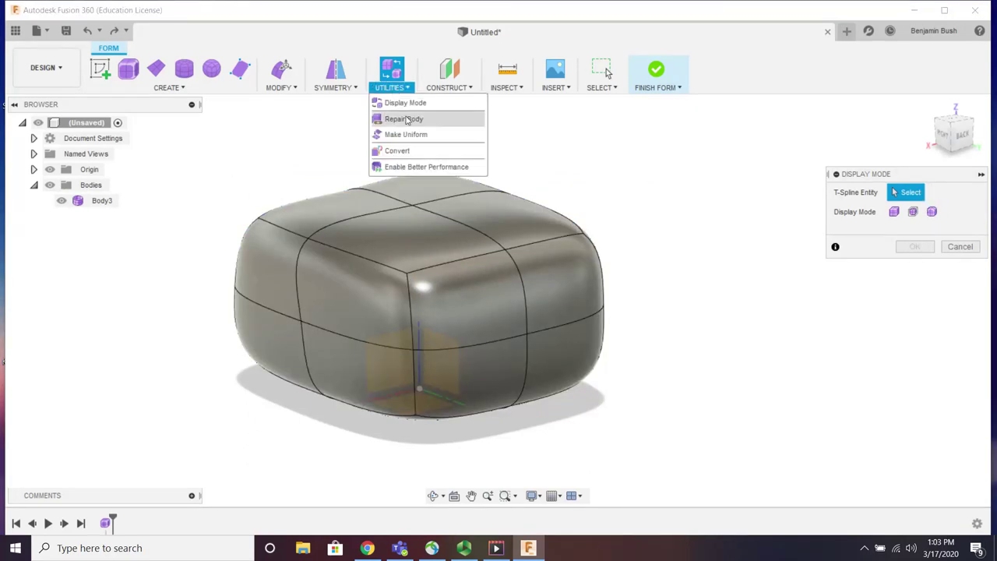
{"action": "left_click", "coordinate": [412, 112]}
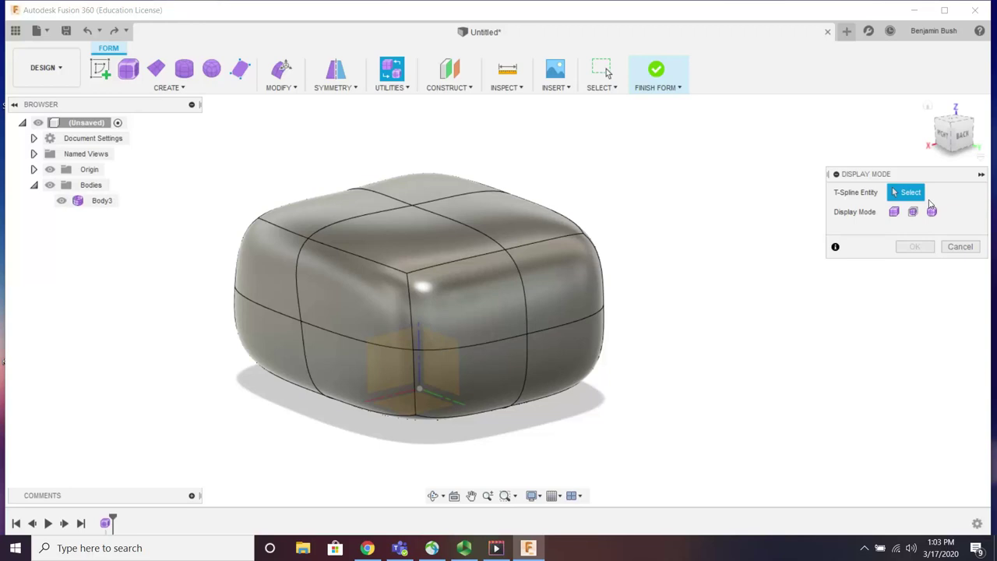
{"action": "left_click", "coordinate": [894, 212]}
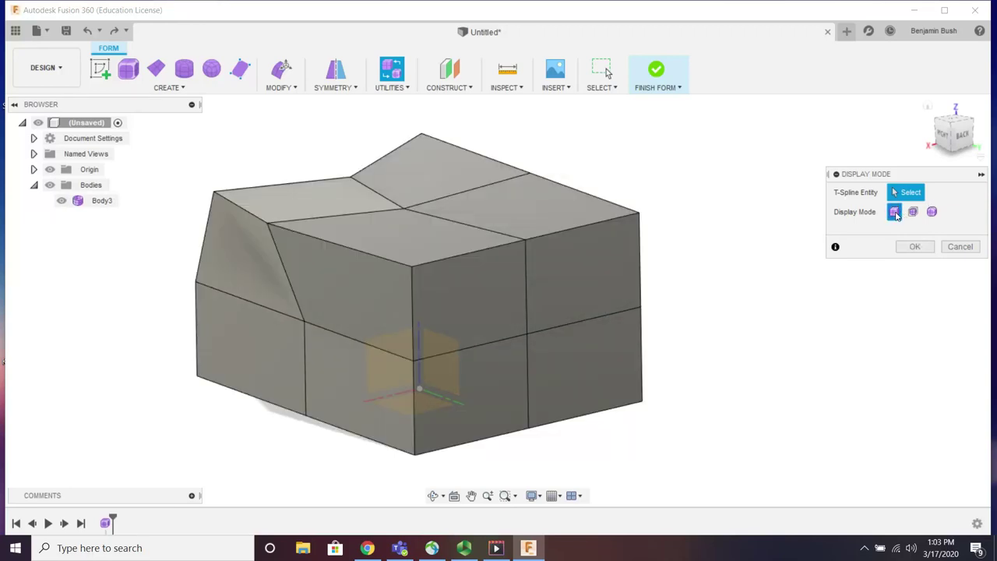
{"action": "middle_click_drag", "start_coordinate": [755, 296], "coordinate": [703, 351], "text": "shift"}
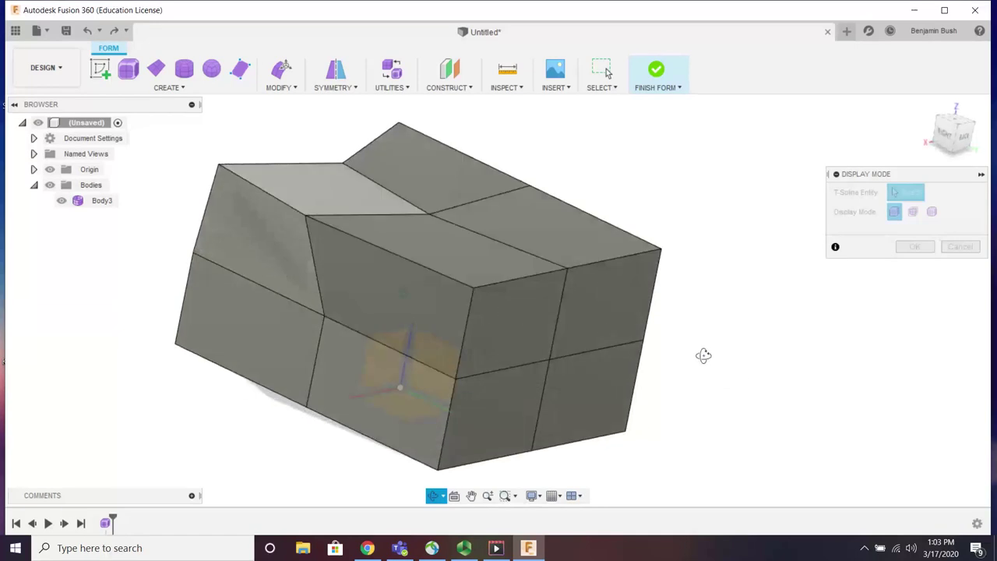
{"action": "left_click", "coordinate": [914, 212]}
{"action": "mouse_move", "coordinate": [703, 289]}
{"action": "middle_mouse_down", "text": "shift"}
{"action": "mouse_move", "coordinate": [639, 244]}
{"action": "mouse_move", "coordinate": [718, 291]}
{"action": "middle_mouse_up", "text": "shift"}
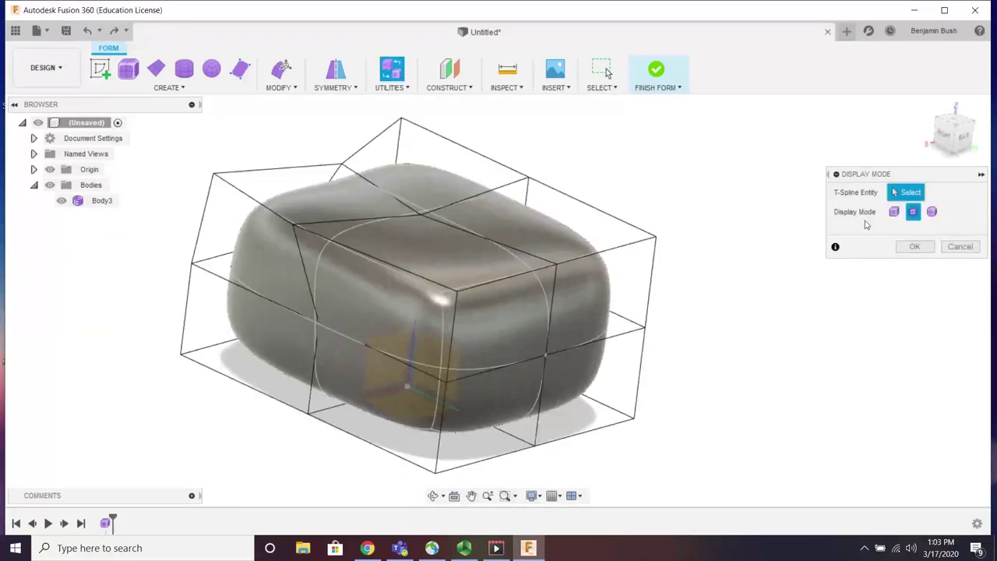
{"action": "left_click", "coordinate": [932, 212]}
{"action": "middle_click_drag", "start_coordinate": [625, 372], "coordinate": [602, 374], "text": "shift"}
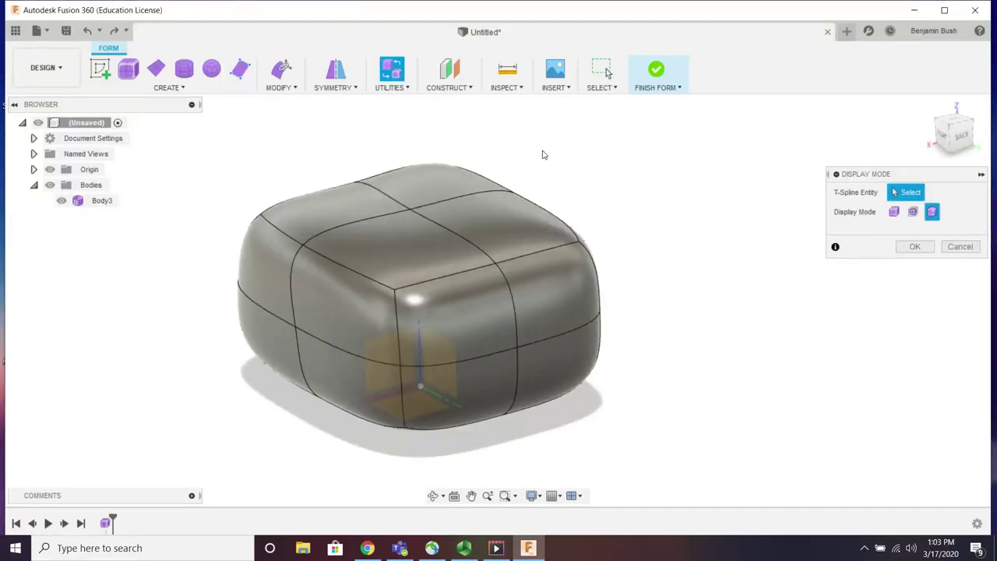
{"action": "left_click", "coordinate": [915, 247]}
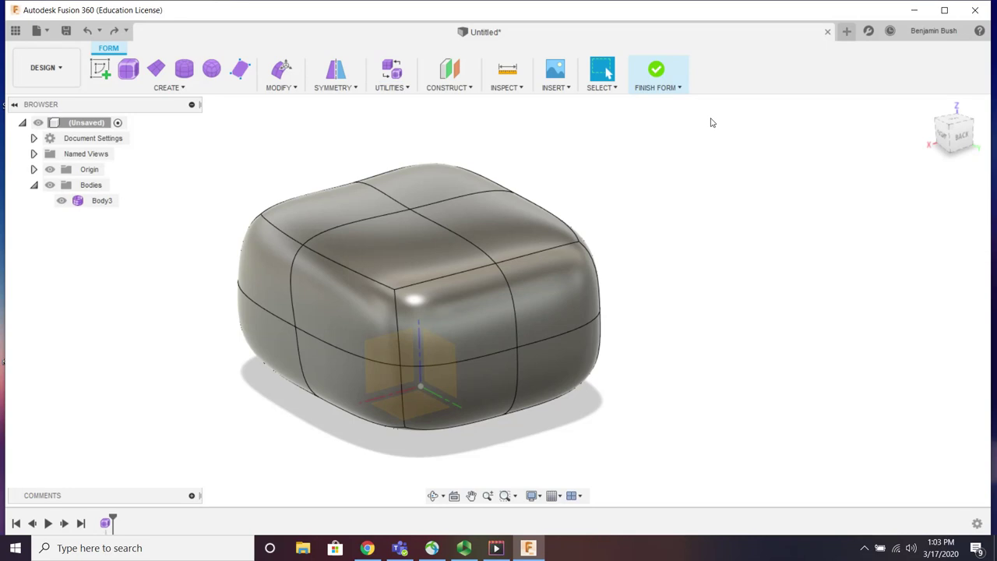
{"action": "left_click", "coordinate": [463, 90]}
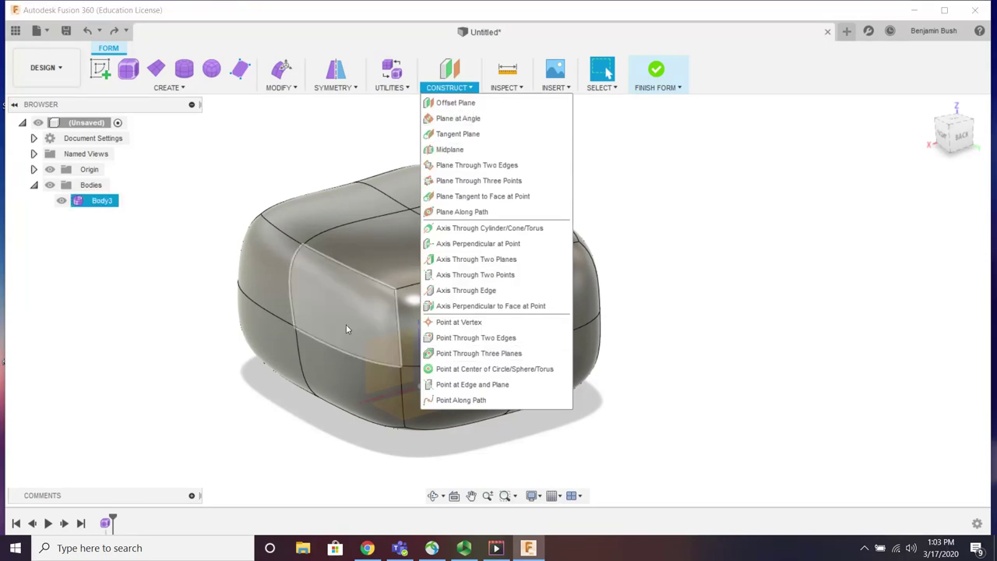
{"action": "mouse_move", "coordinate": [546, 86]}
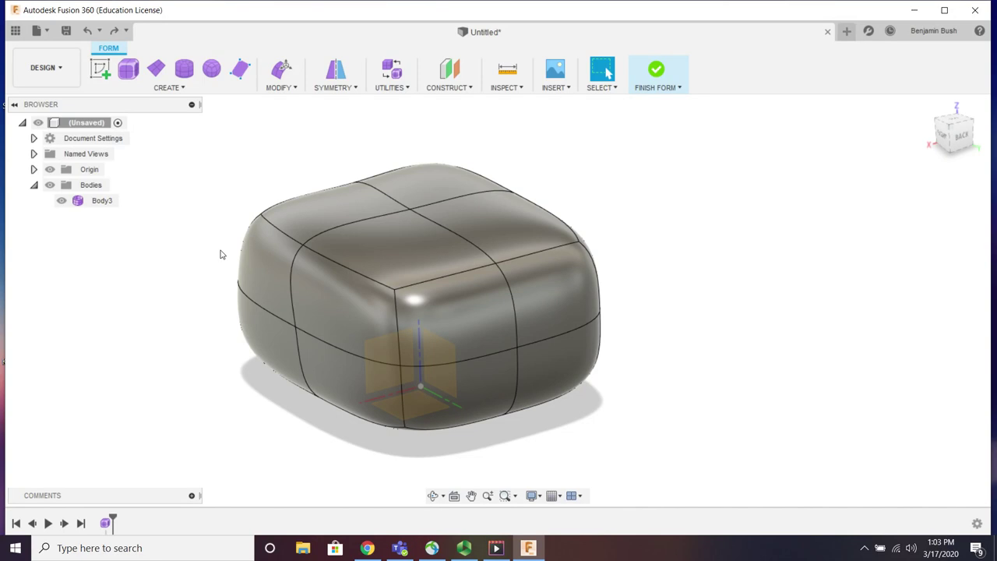
{"action": "scroll", "coordinate": [427, 285], "scroll_direction": "down", "scroll_amount": 5}
{"action": "scroll", "coordinate": [428, 286], "scroll_direction": "up", "scroll_amount": 4}
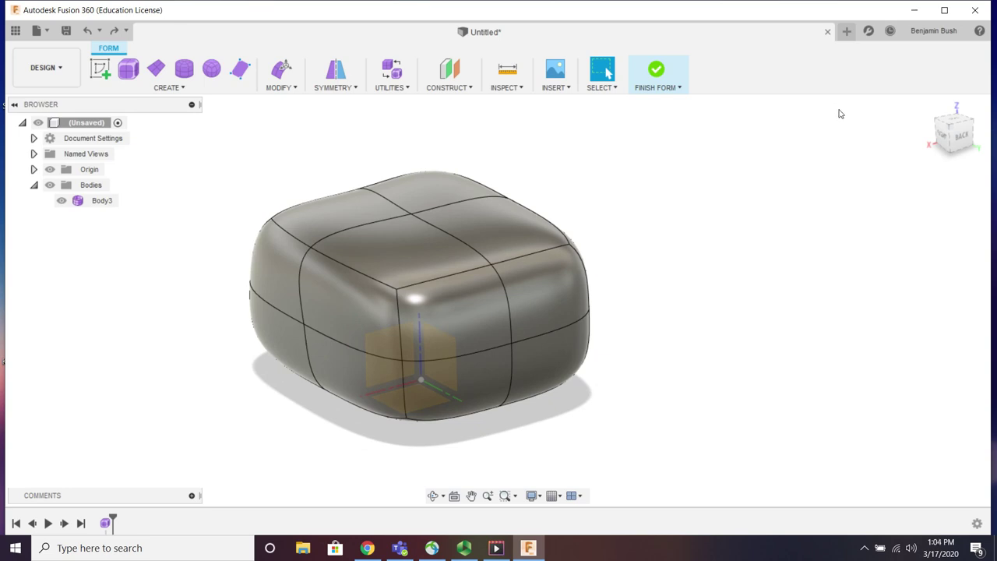
Step: Switch to the desktop and watch the Hammer Sketch video in full screen
{"action": "left_click", "coordinate": [917, 10]}
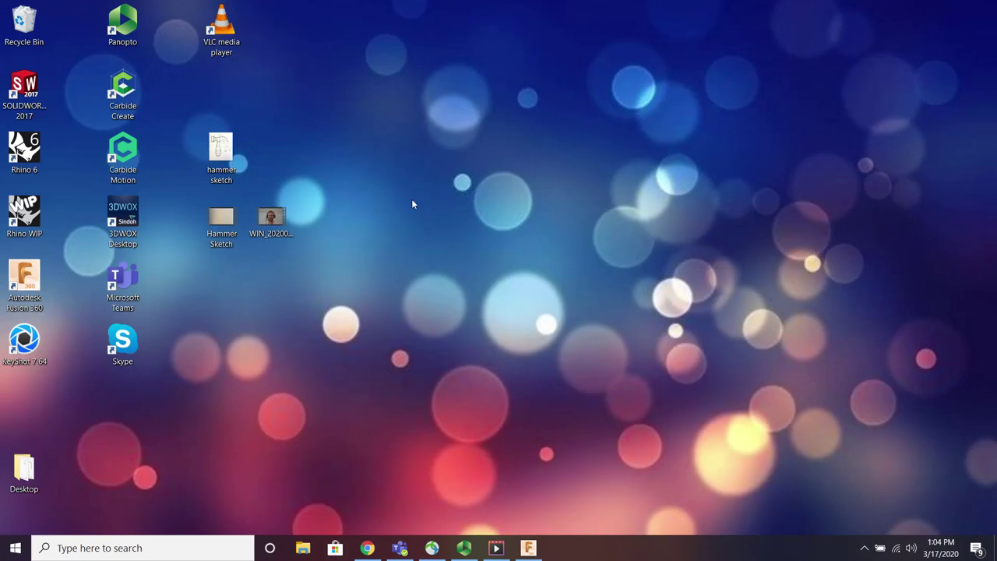
{"action": "double_click", "coordinate": [225, 218]}
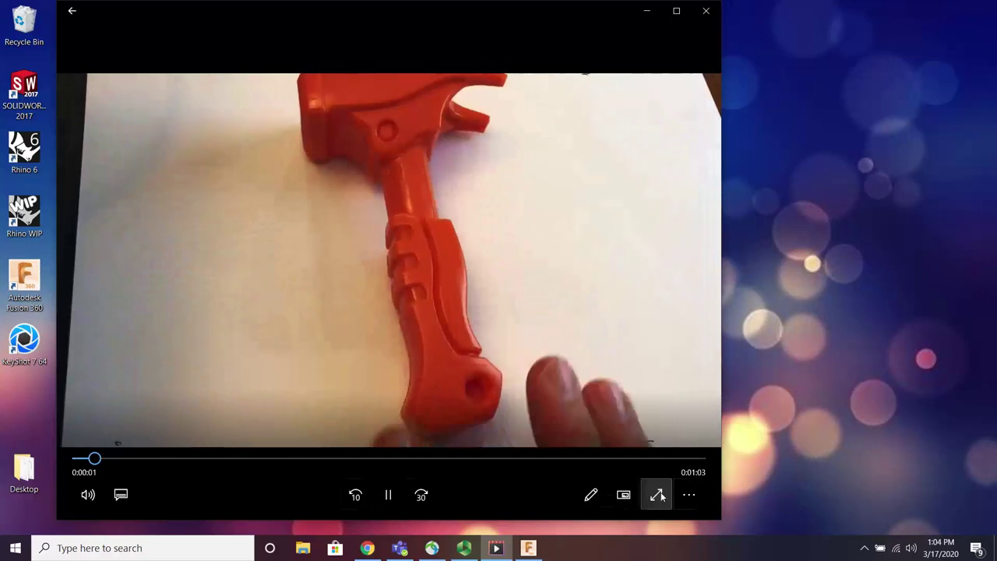
{"action": "left_click", "coordinate": [656, 494]}
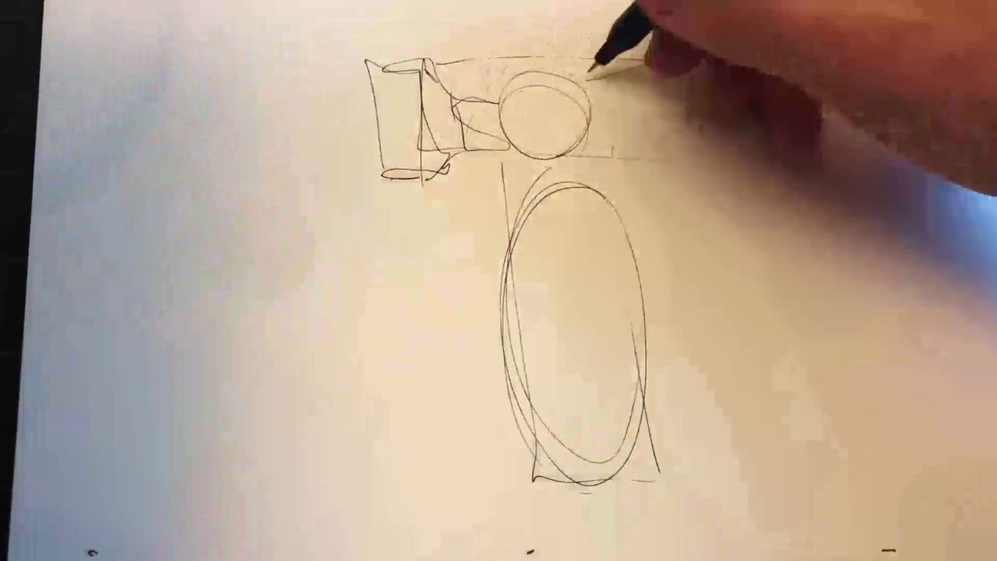
{"action": "mouse_move", "coordinate": [956, 329]}
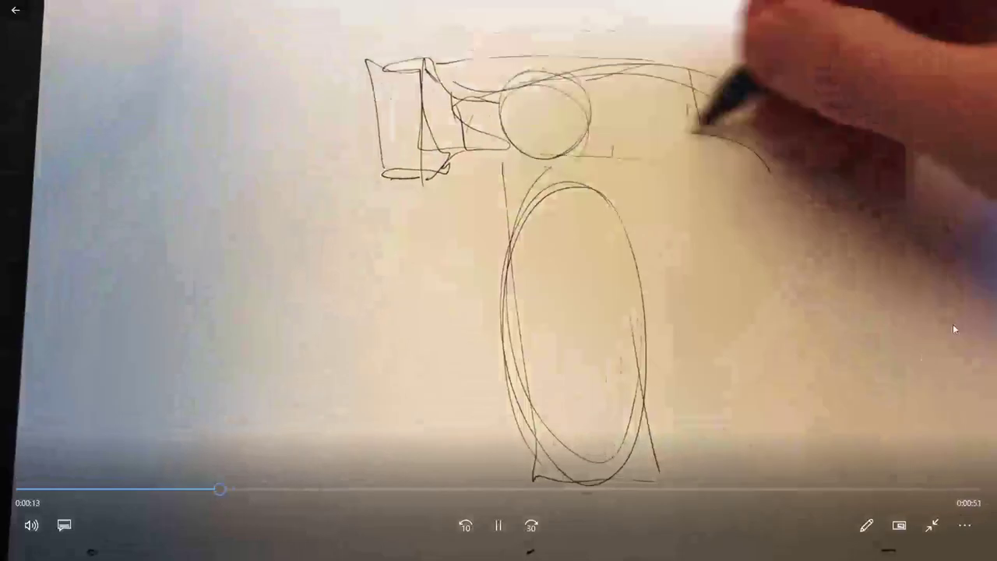
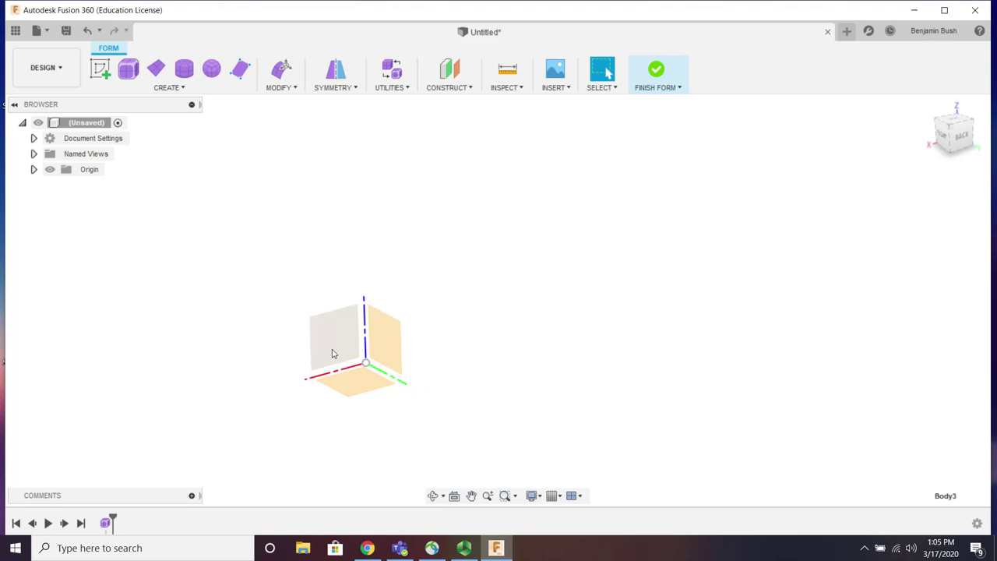
Step: Insert the hammer sketch image as a canvas on the XZ origin plane
{"action": "left_click", "coordinate": [334, 349]}
{"action": "left_click", "coordinate": [558, 88]}
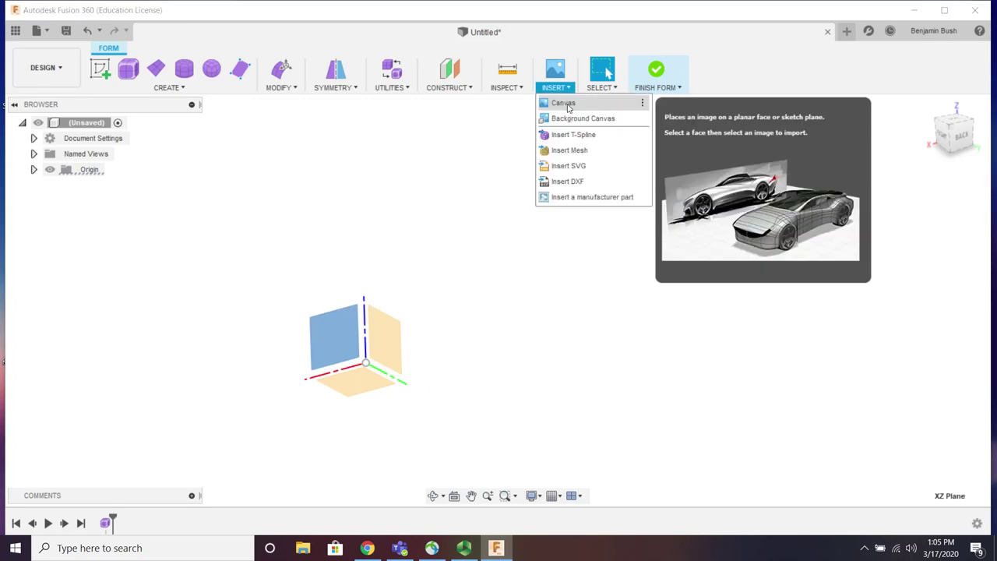
{"action": "left_click", "coordinate": [565, 106]}
{"action": "left_click", "coordinate": [335, 404]}
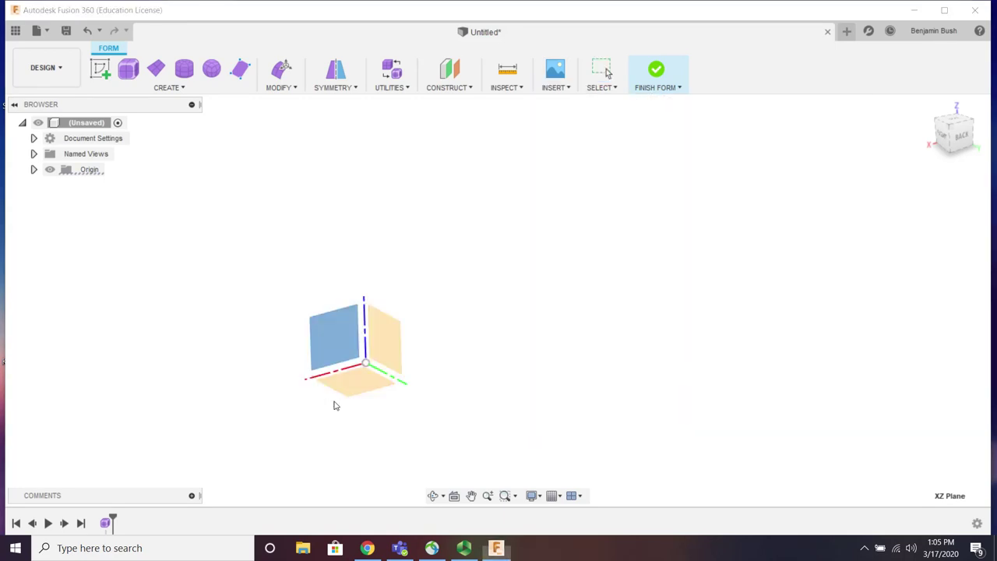
{"action": "left_click", "coordinate": [184, 130]}
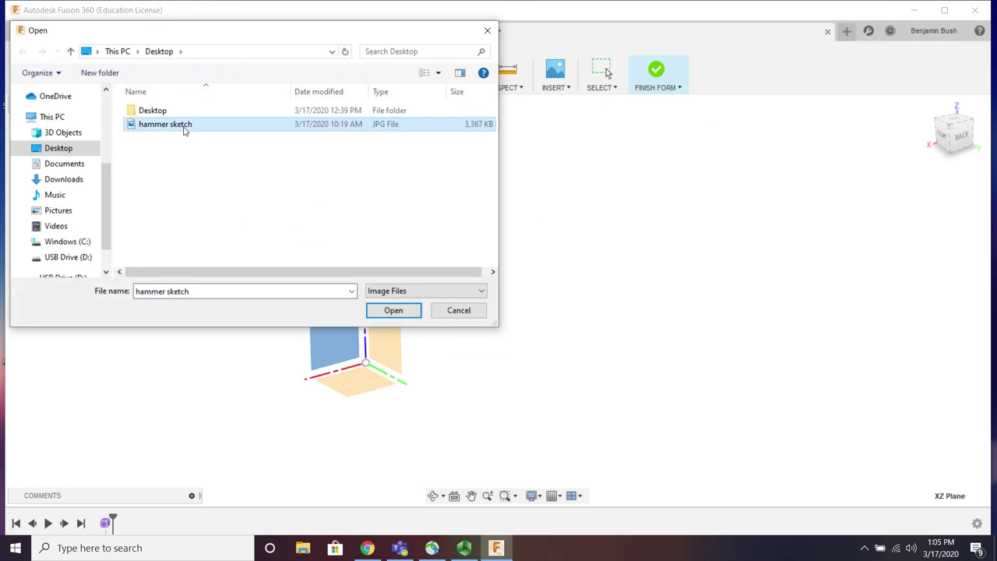
{"action": "left_click", "coordinate": [393, 310]}
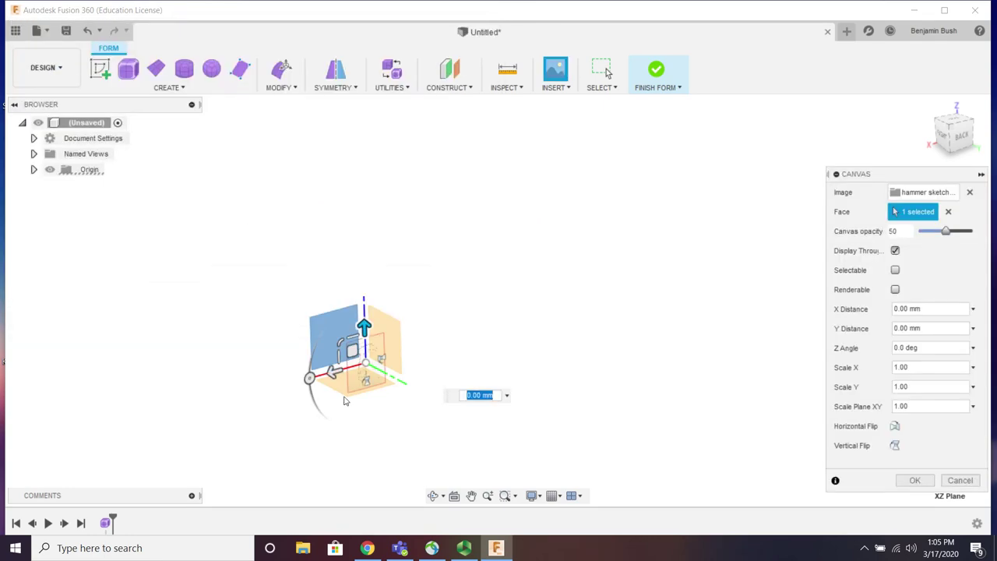
Step: Scale the hammer canvas to 15 in the XY plane, reduce its opacity to 20, and confirm it
{"action": "left_click", "coordinate": [912, 401]}
{"action": "type", "text": "15"}
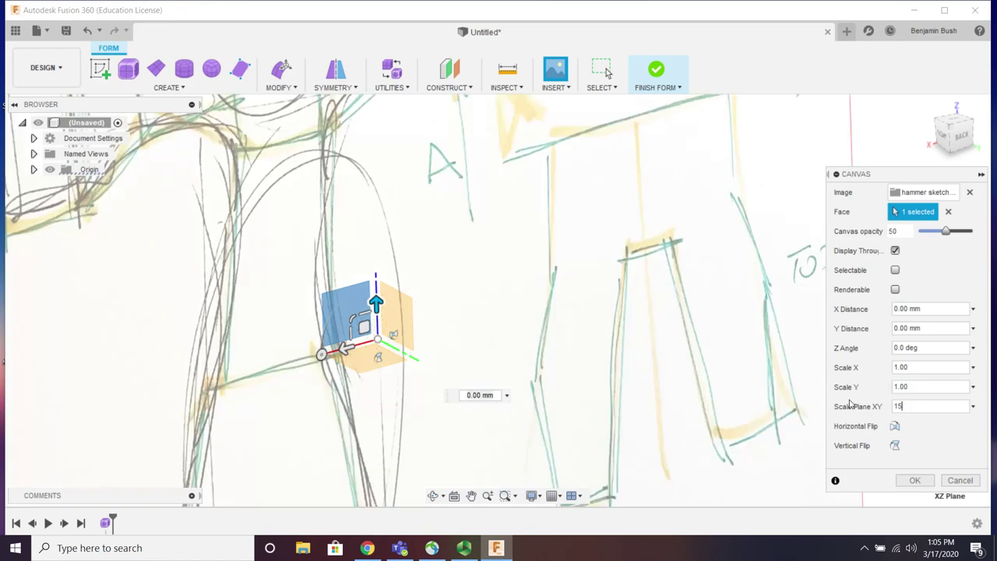
{"action": "scroll", "coordinate": [418, 360], "scroll_direction": "down", "scroll_amount": 6}
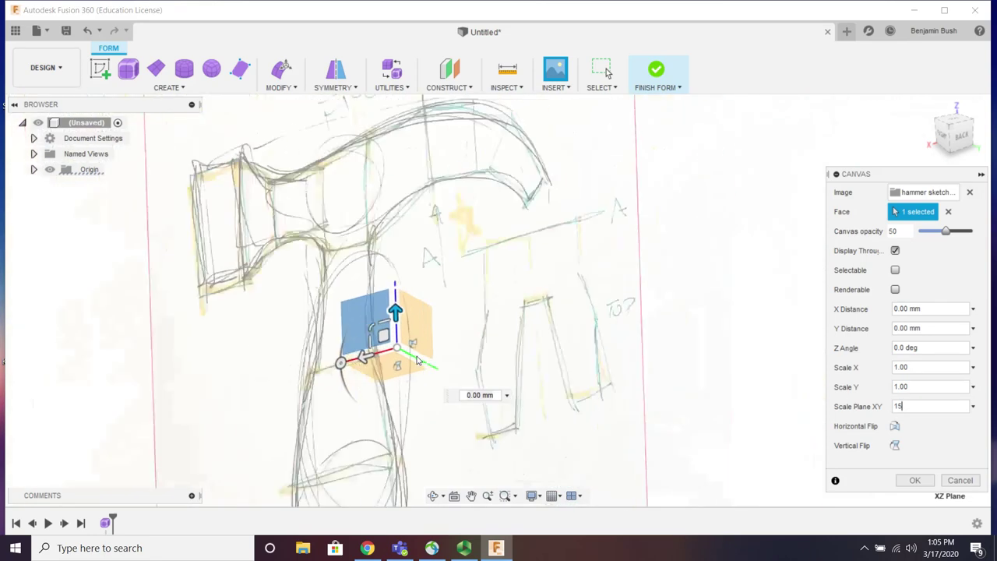
{"action": "scroll", "coordinate": [418, 360], "scroll_direction": "up", "scroll_amount": 1}
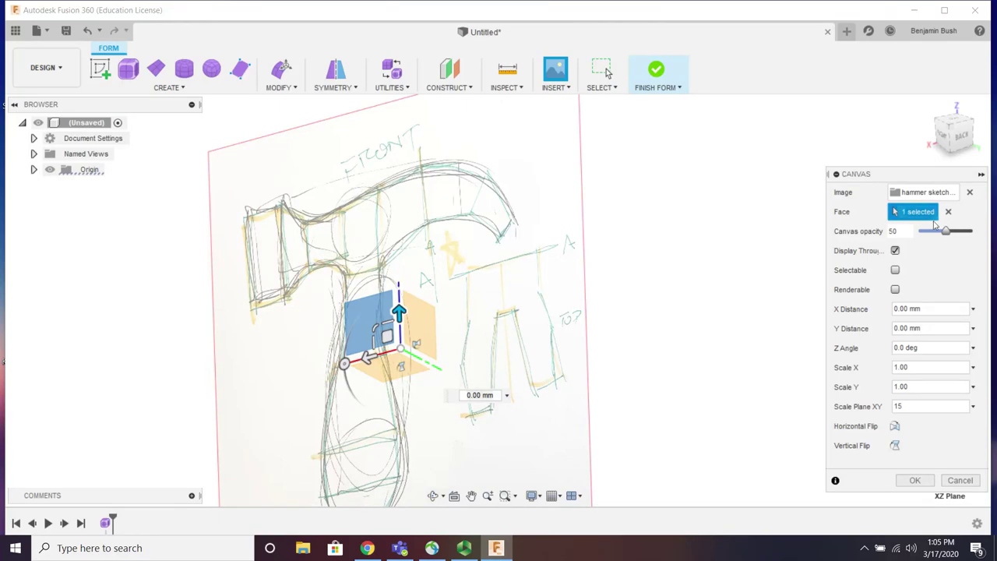
{"action": "left_click_drag", "start_coordinate": [948, 234], "coordinate": [928, 236]}
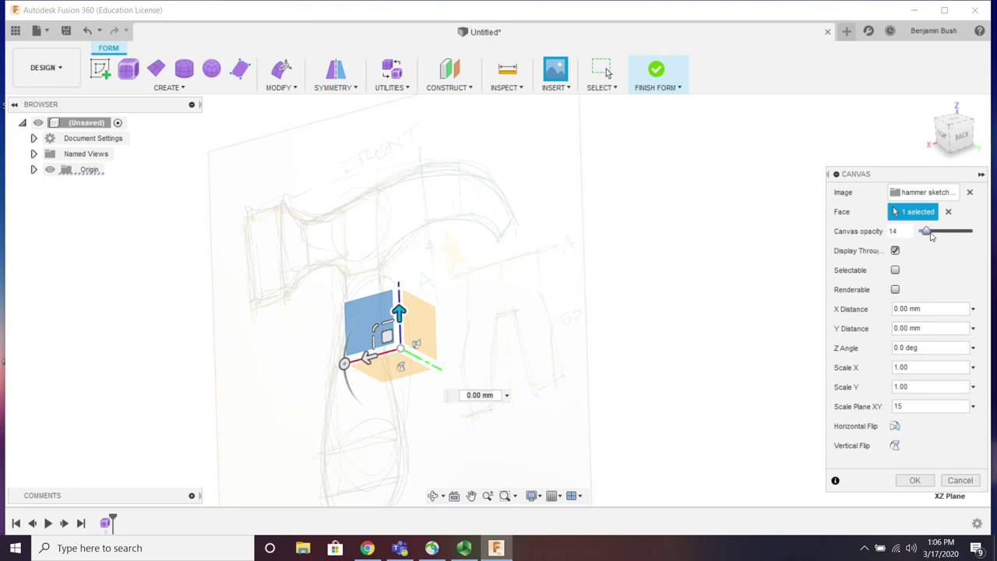
{"action": "left_click_drag", "start_coordinate": [919, 235], "coordinate": [925, 235]}
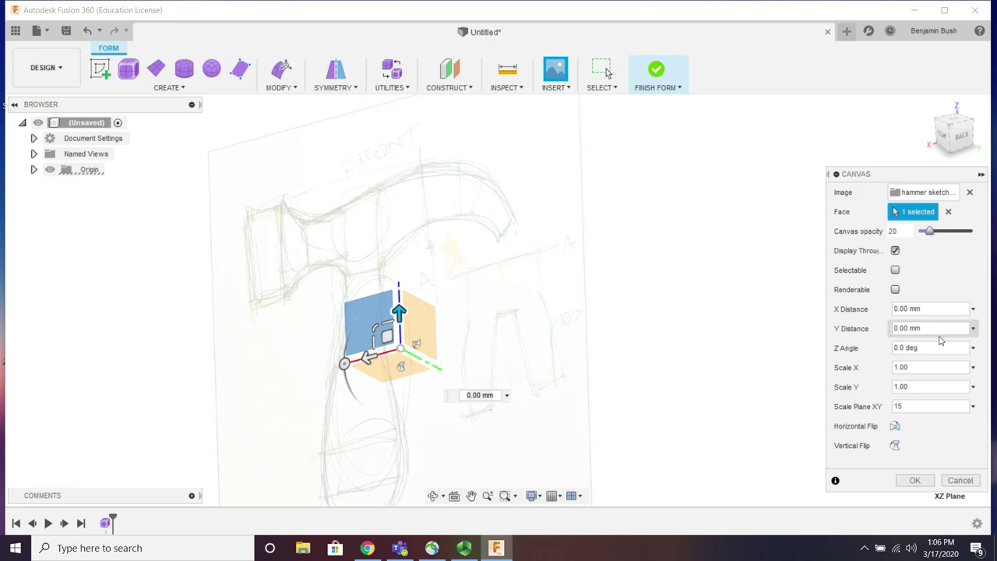
{"action": "left_click", "coordinate": [915, 480]}
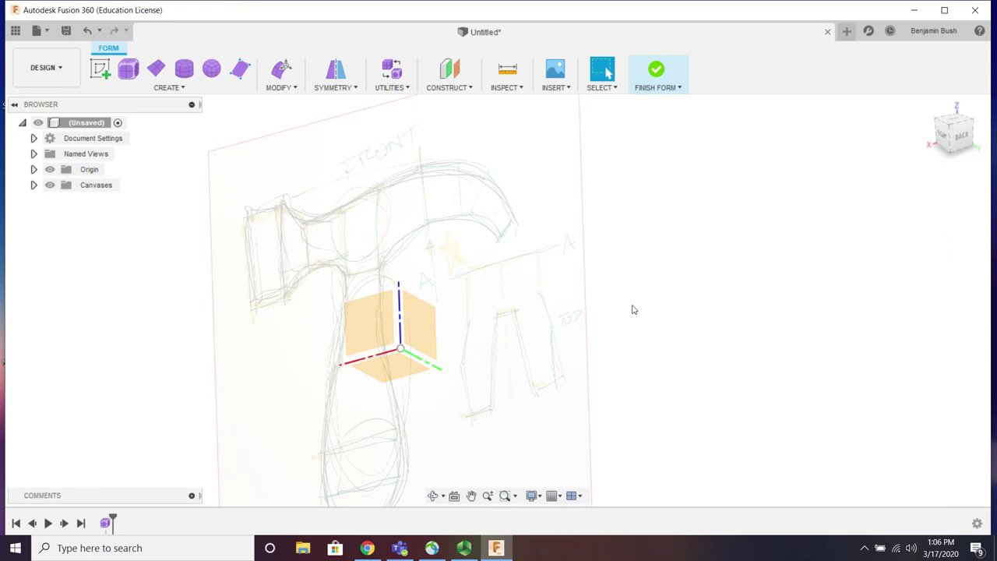
Step: In the back view, draw a four-sided form face over the upper handle, from the hammer head's underside down to the horizontal axis
{"action": "scroll", "coordinate": [702, 350], "scroll_direction": "down", "scroll_amount": 3}
{"action": "scroll", "coordinate": [407, 257], "scroll_direction": "up", "scroll_amount": 3}
{"action": "scroll", "coordinate": [439, 343], "scroll_direction": "down", "scroll_amount": 5}
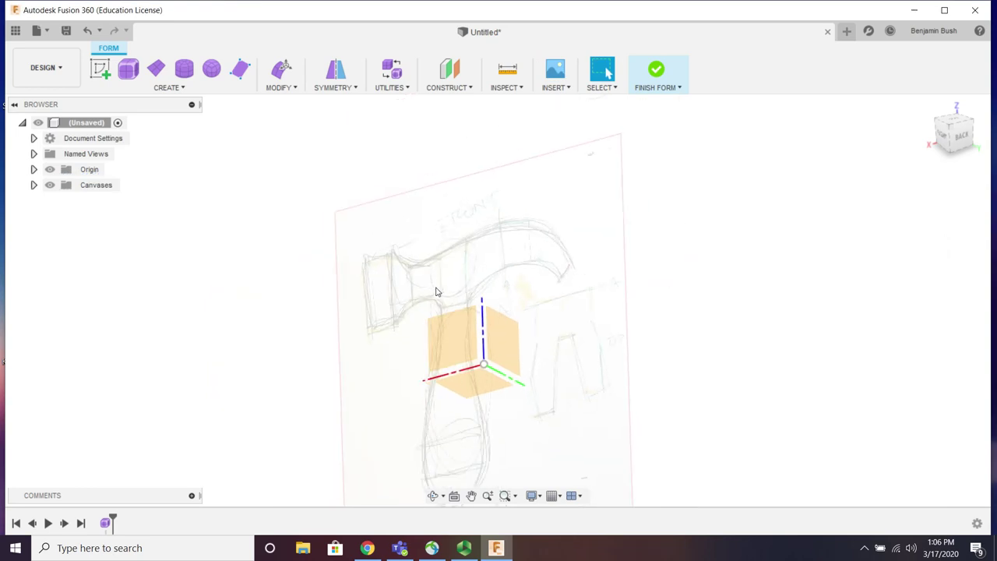
{"action": "scroll", "coordinate": [441, 352], "scroll_direction": "up", "scroll_amount": 2}
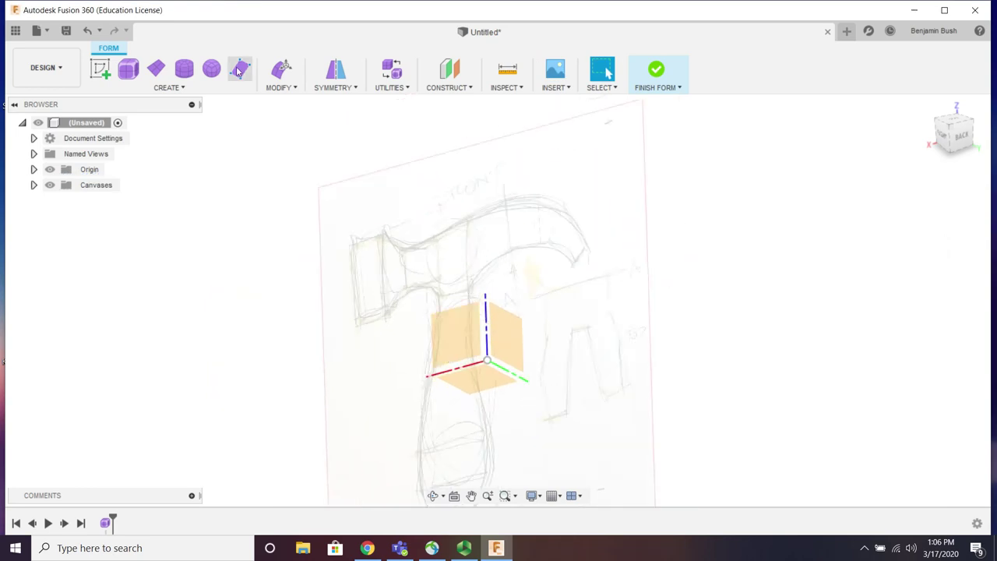
{"action": "left_click", "coordinate": [162, 88]}
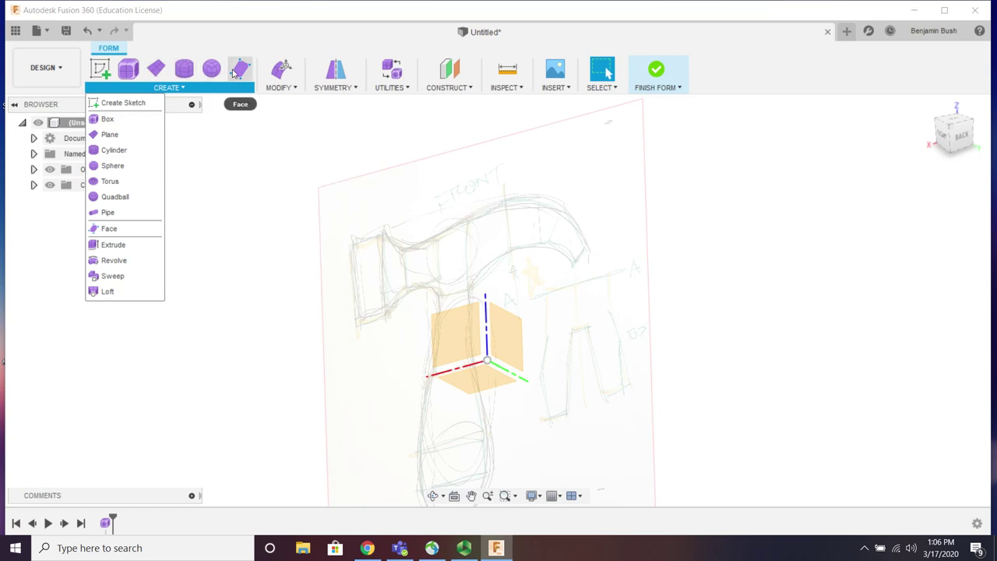
{"action": "left_click", "coordinate": [240, 71]}
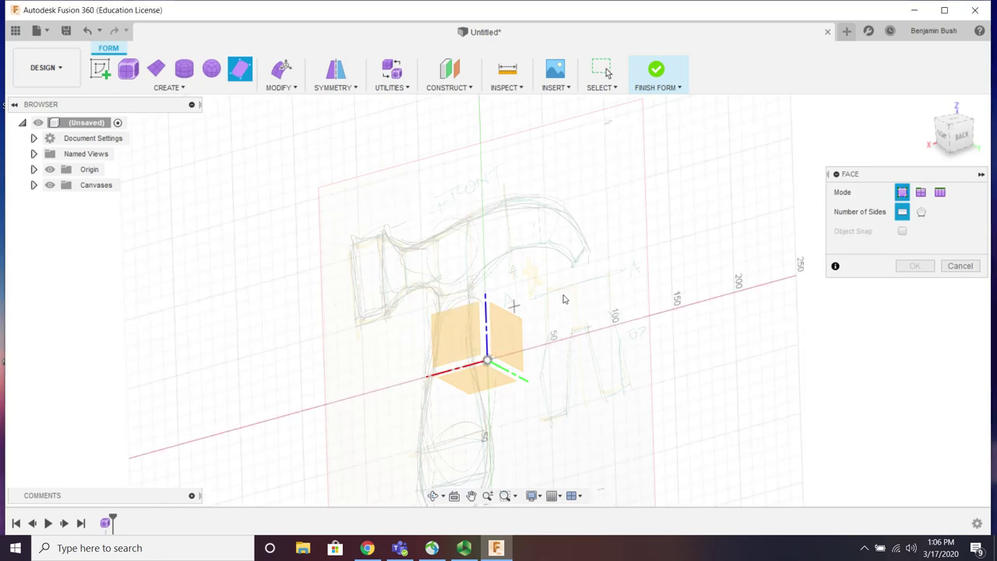
{"action": "left_click", "coordinate": [966, 141]}
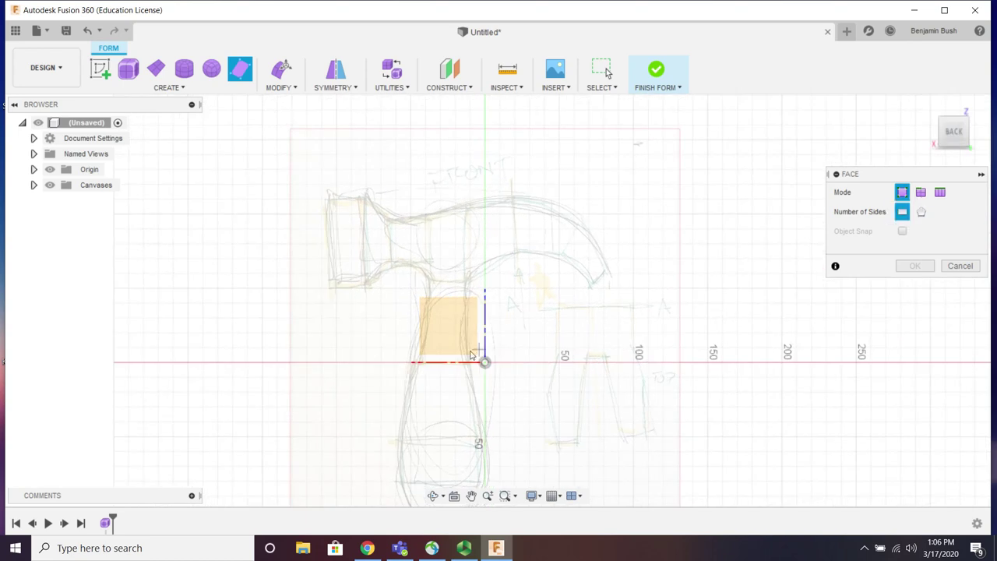
{"action": "scroll", "coordinate": [448, 378], "scroll_direction": "up", "scroll_amount": 2}
{"action": "scroll", "coordinate": [448, 378], "scroll_direction": "down", "scroll_amount": 3}
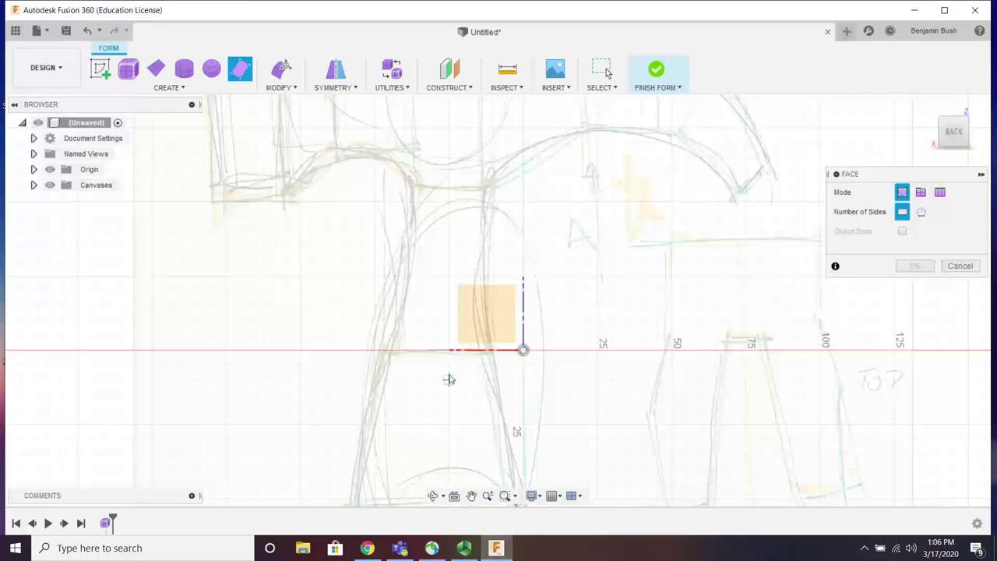
{"action": "scroll", "coordinate": [424, 304], "scroll_direction": "up", "scroll_amount": 4}
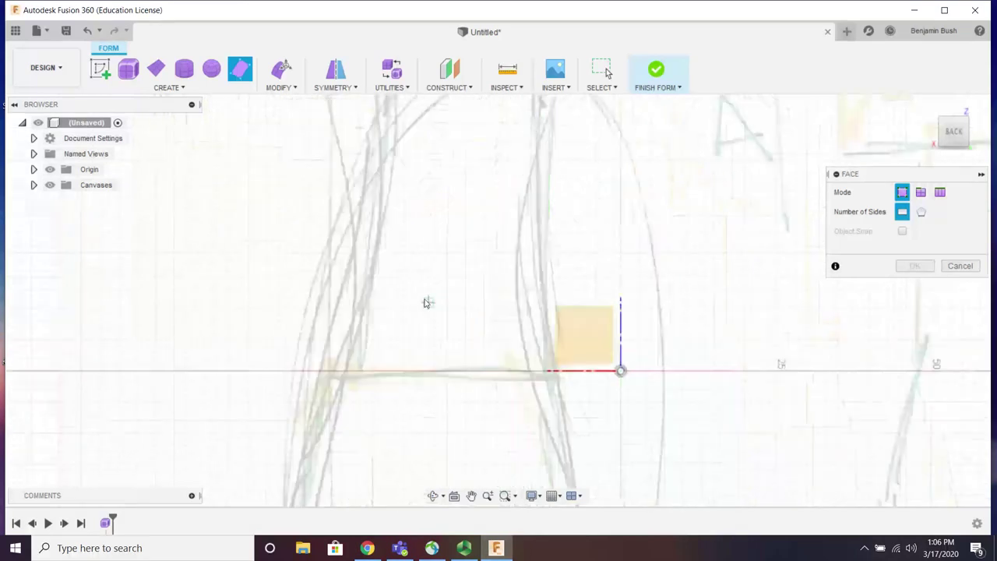
{"action": "scroll", "coordinate": [451, 396], "scroll_direction": "down", "scroll_amount": 5}
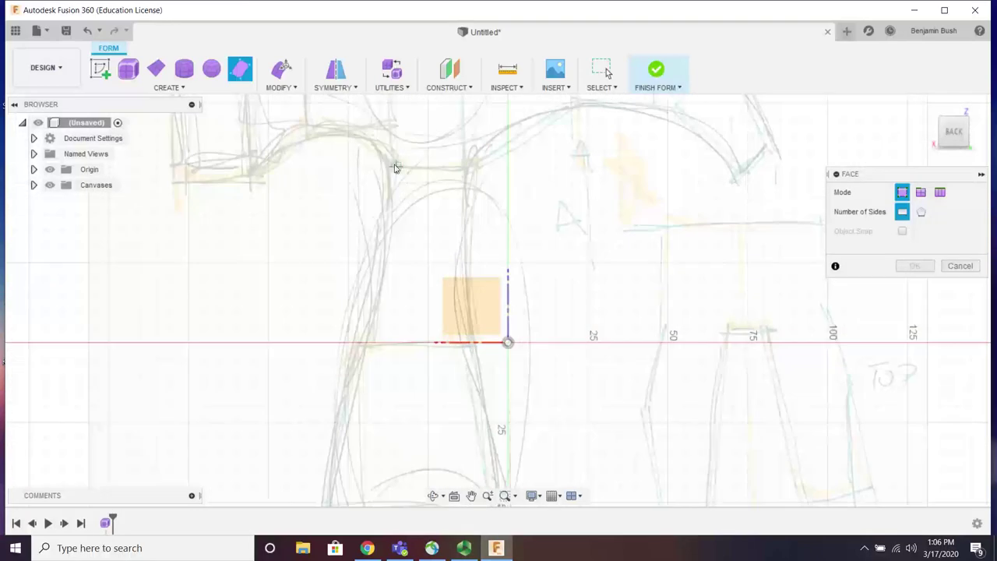
{"action": "left_click", "coordinate": [396, 167]}
{"action": "left_click", "coordinate": [461, 168]}
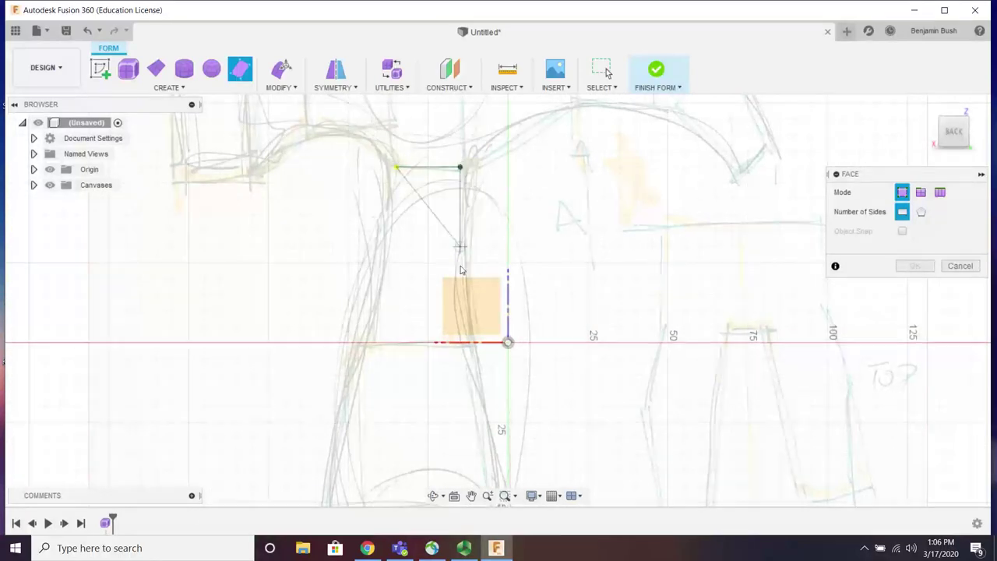
{"action": "left_click", "coordinate": [477, 343]}
{"action": "left_click", "coordinate": [366, 343]}
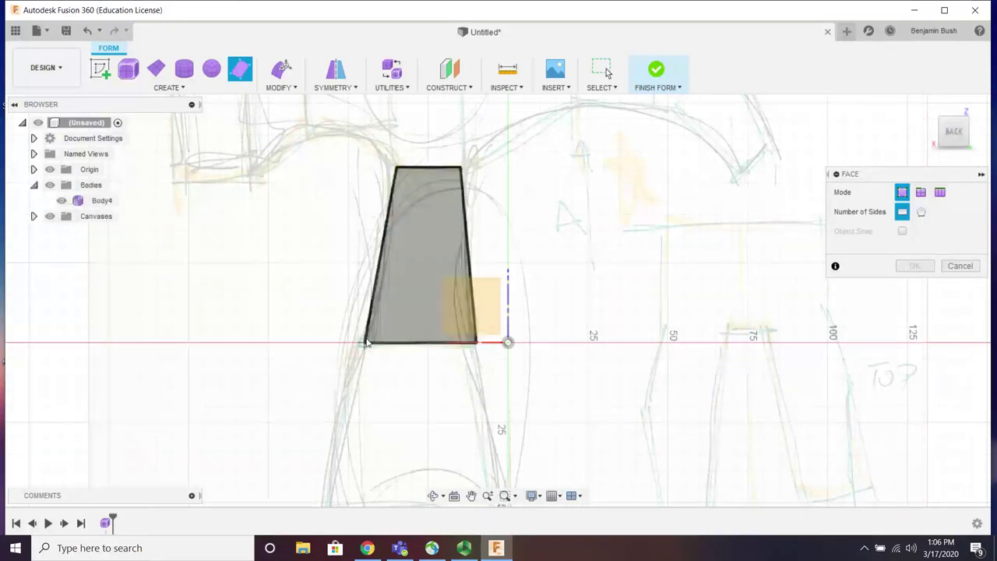
Step: Add a widening face from the first face's lower edge down the handle to the 50 mm grid line
{"action": "scroll", "coordinate": [398, 251], "scroll_direction": "down", "scroll_amount": 4}
{"action": "scroll", "coordinate": [440, 405], "scroll_direction": "up", "scroll_amount": 2}
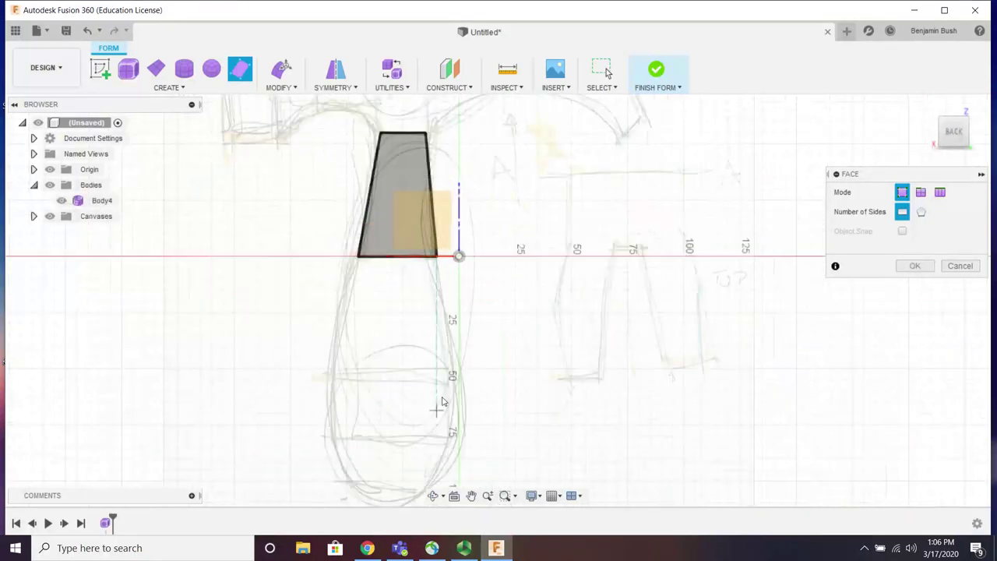
{"action": "left_click", "coordinate": [437, 257]}
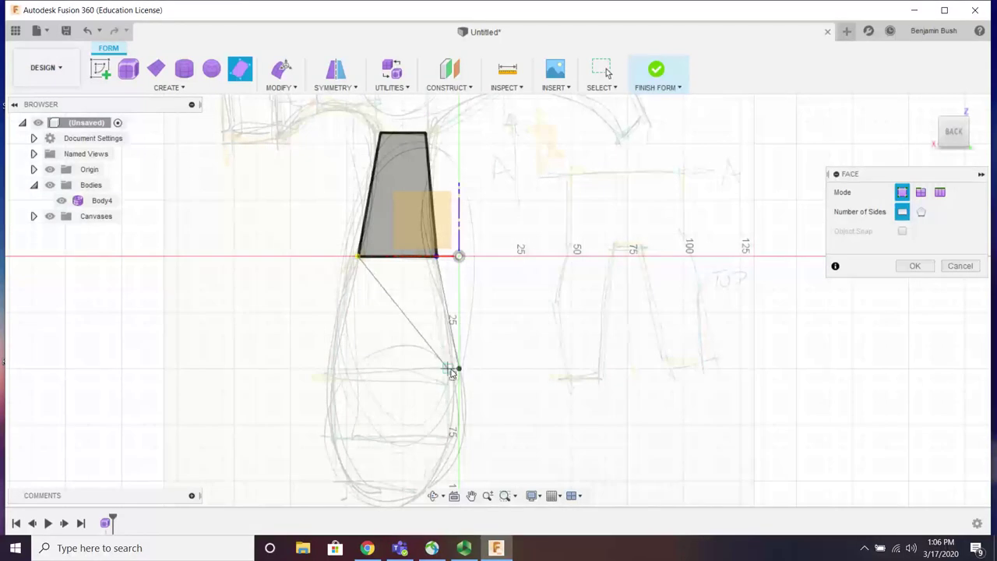
{"action": "left_click", "coordinate": [453, 369]}
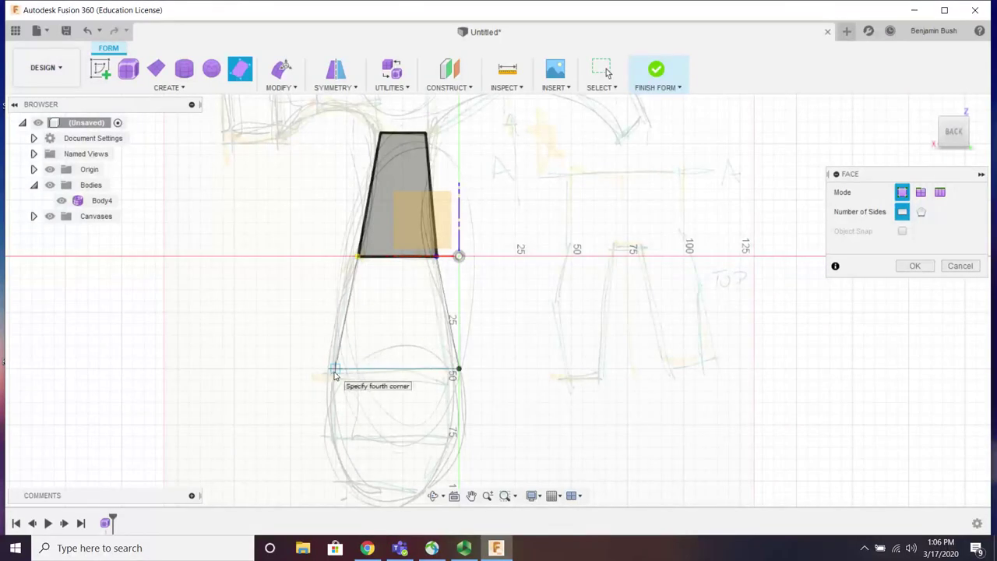
{"action": "left_click", "coordinate": [333, 369]}
Step: Add a face over the widest part of the grip, extending from the 50 mm line to about 82 mm below the origin
{"action": "scroll", "coordinate": [376, 377], "scroll_direction": "down", "scroll_amount": 3}
{"action": "scroll", "coordinate": [375, 377], "scroll_direction": "up", "scroll_amount": 3}
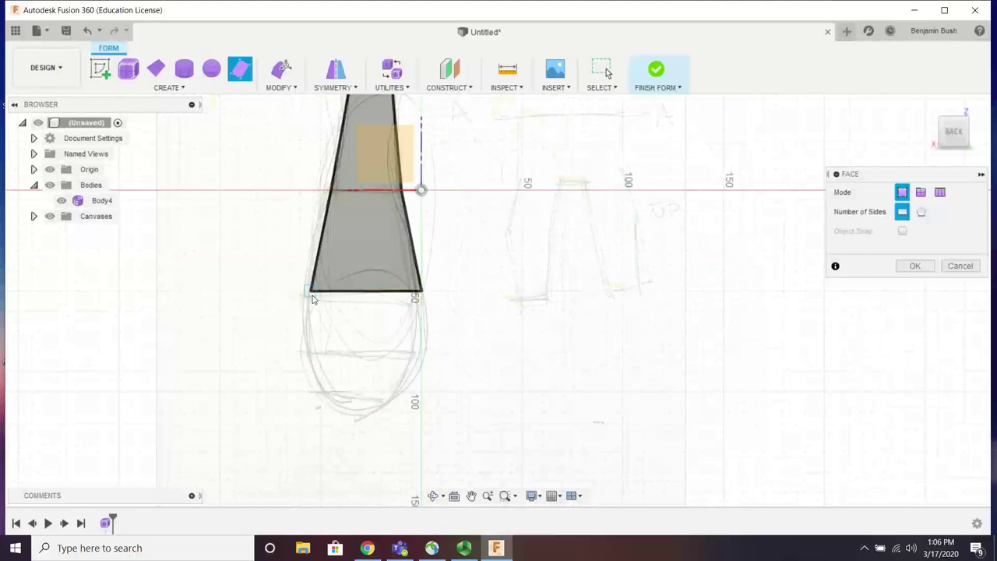
{"action": "left_click", "coordinate": [421, 293]}
{"action": "scroll", "coordinate": [416, 327], "scroll_direction": "up", "scroll_amount": 2}
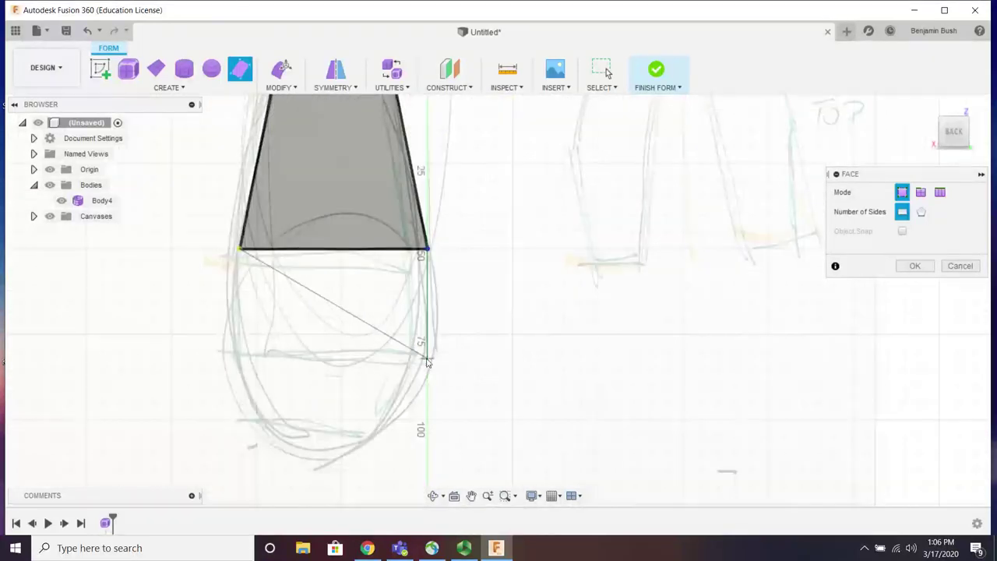
{"action": "left_click", "coordinate": [426, 360]}
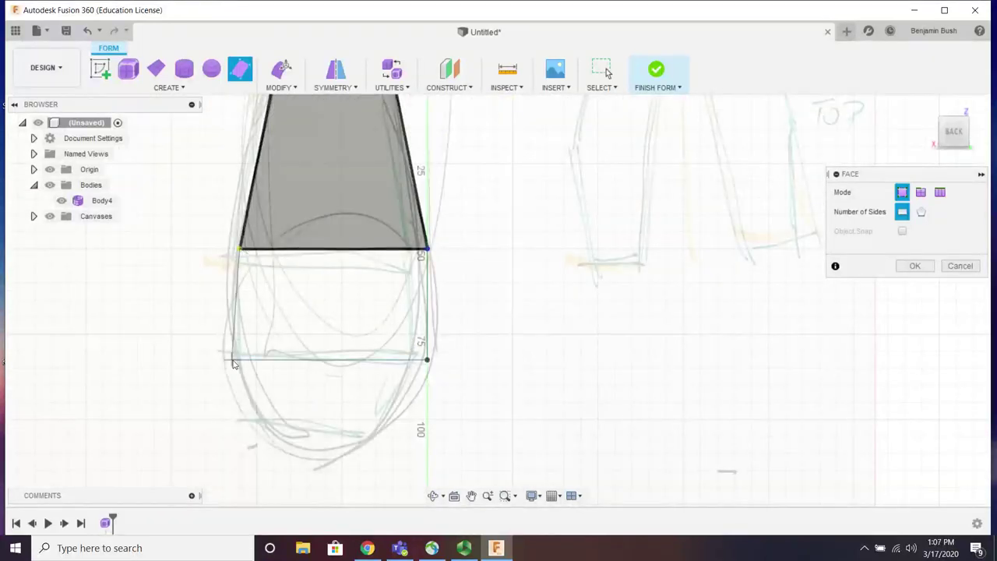
{"action": "left_click", "coordinate": [238, 362]}
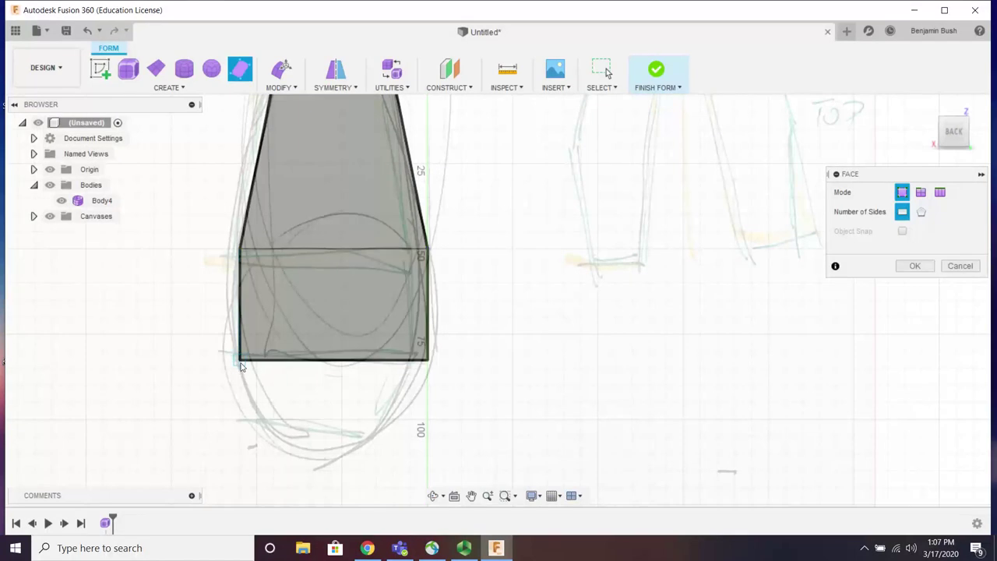
Step: Add a tapering face from the grip's lower edge to the rounded handle end, about 102 mm below the origin
{"action": "left_click", "coordinate": [240, 361]}
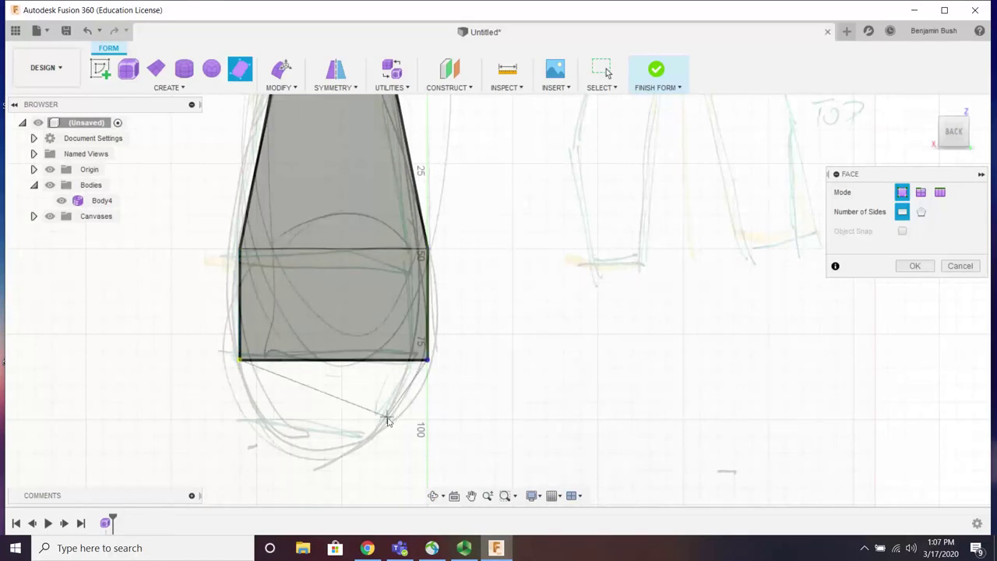
{"action": "left_click", "coordinate": [426, 359]}
{"action": "left_click", "coordinate": [383, 427]}
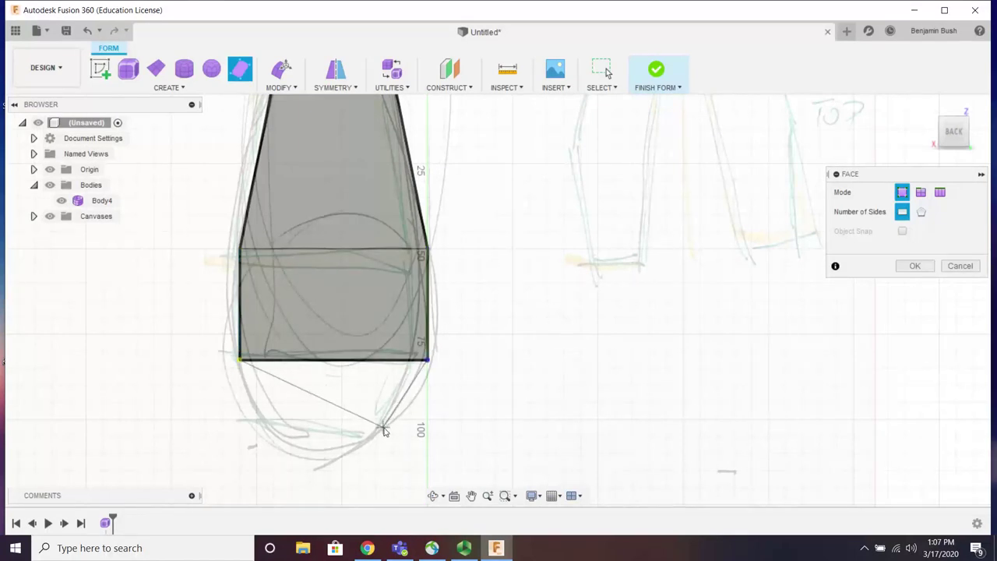
{"action": "left_click", "coordinate": [276, 428]}
{"action": "scroll", "coordinate": [303, 448], "scroll_direction": "down", "scroll_amount": 4}
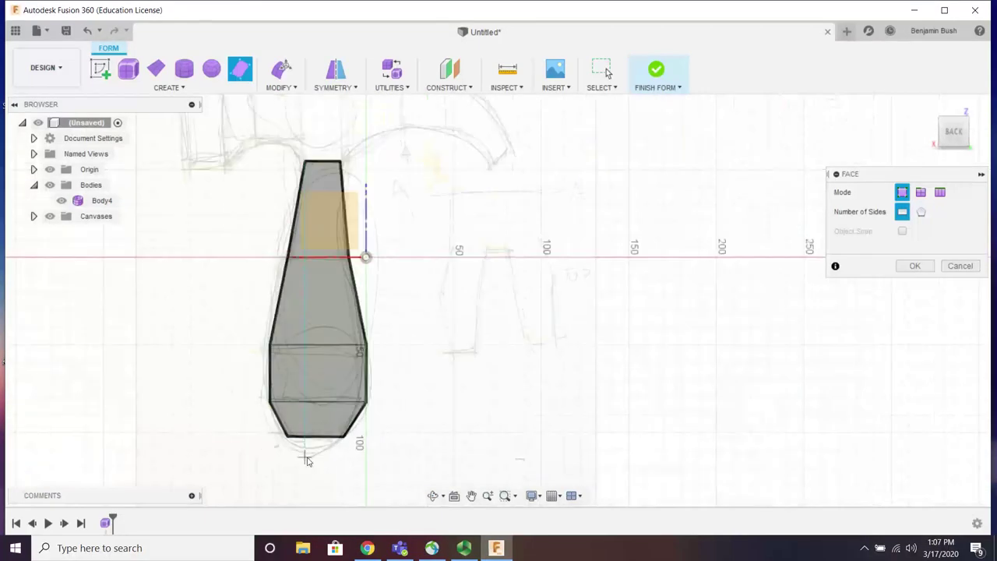
Step: Add a straight-sided face from the handle's upper edge to the top outline of the hammer head
{"action": "scroll", "coordinate": [306, 460], "scroll_direction": "down", "scroll_amount": 3}
{"action": "scroll", "coordinate": [331, 231], "scroll_direction": "up", "scroll_amount": 6}
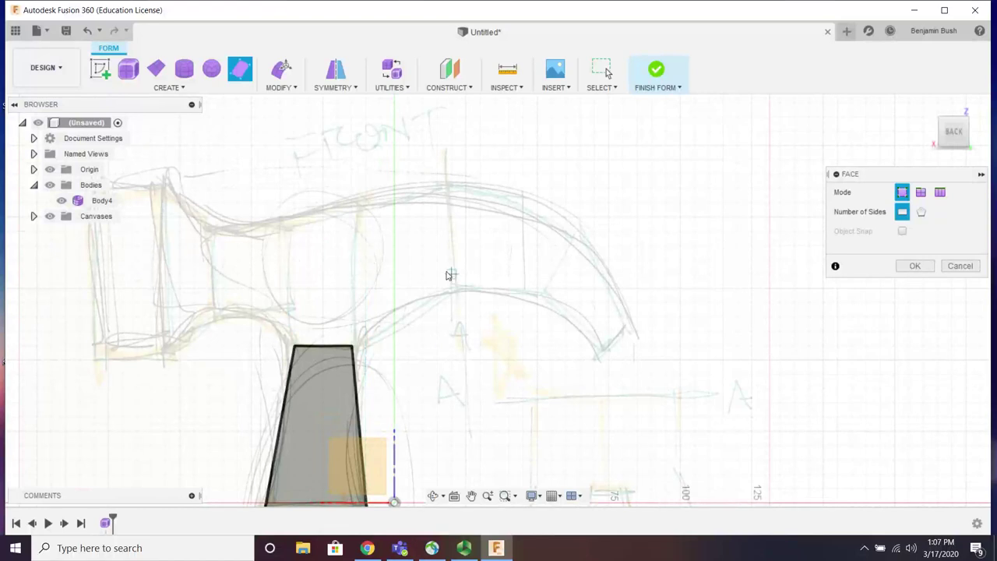
{"action": "left_click", "coordinate": [294, 347]}
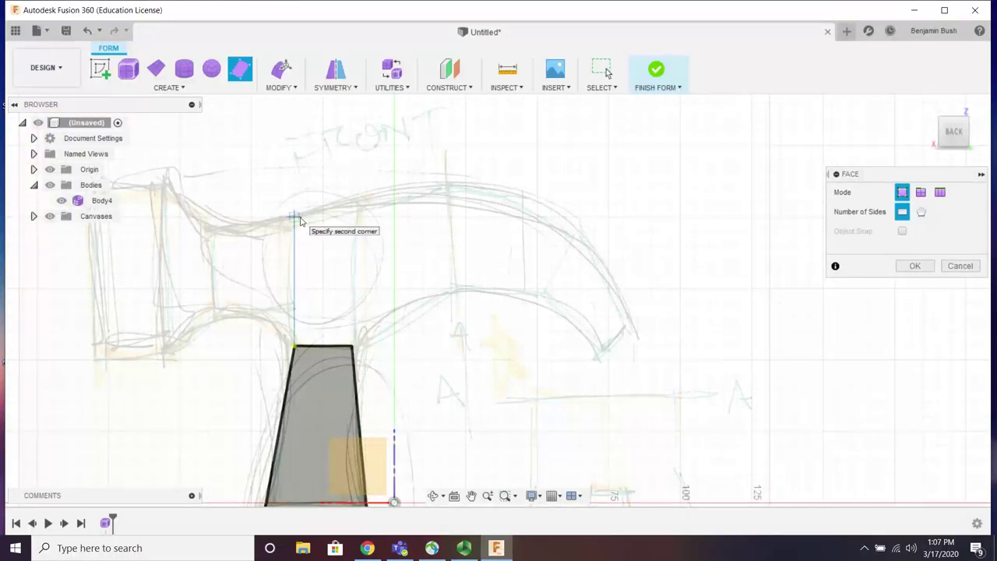
{"action": "left_click", "coordinate": [296, 218]}
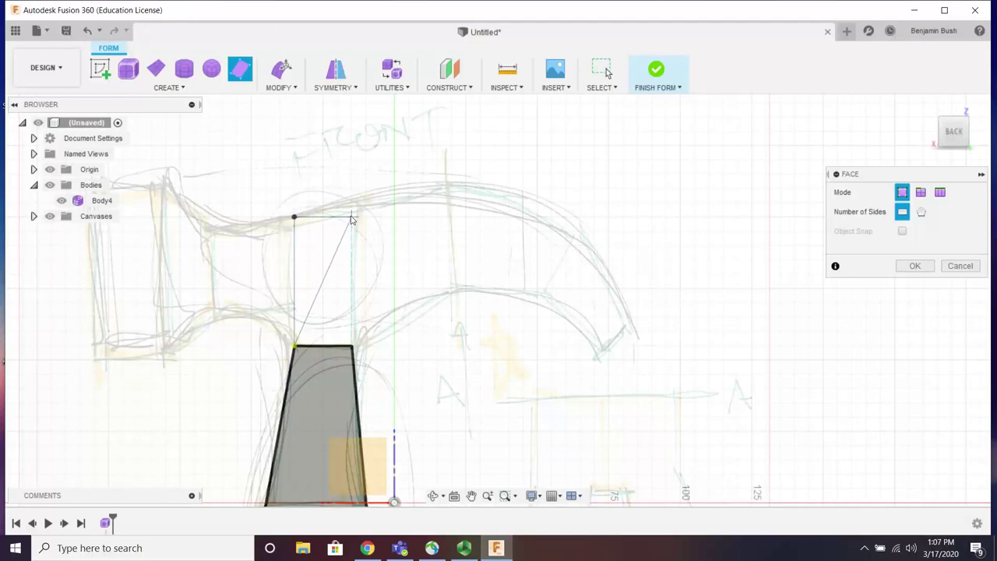
{"action": "left_click", "coordinate": [351, 217]}
{"action": "left_click", "coordinate": [352, 346]}
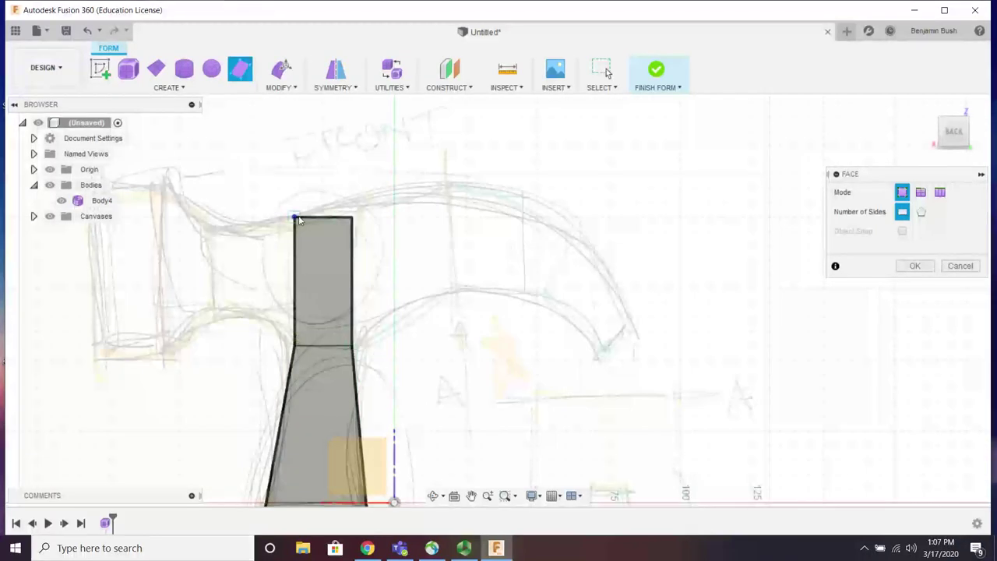
Step: Add a tapering face from the central head face's edge toward the striking end, plus a narrow straight-sided face along the neck
{"action": "left_click", "coordinate": [249, 238]}
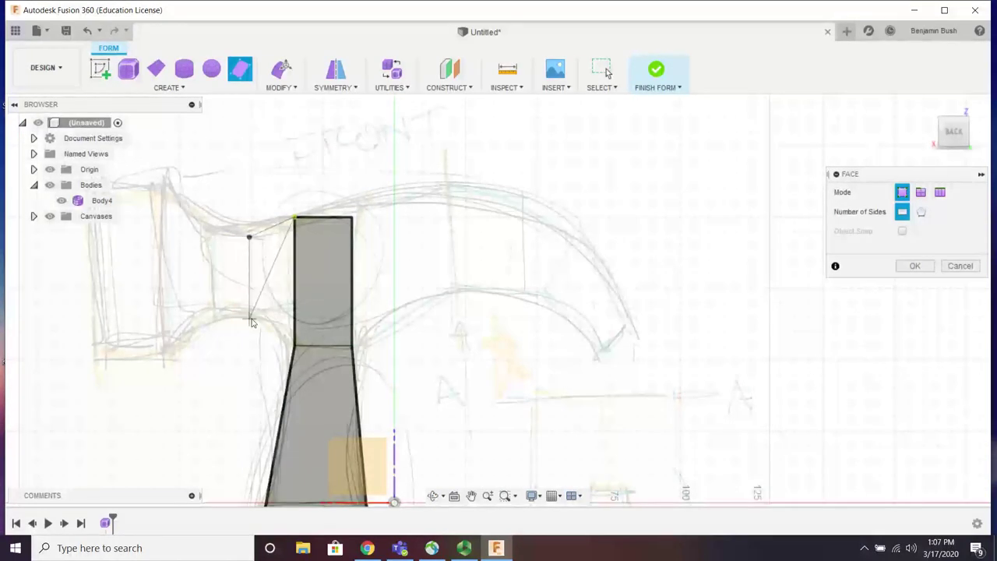
{"action": "left_click", "coordinate": [250, 317]}
{"action": "left_click", "coordinate": [295, 346]}
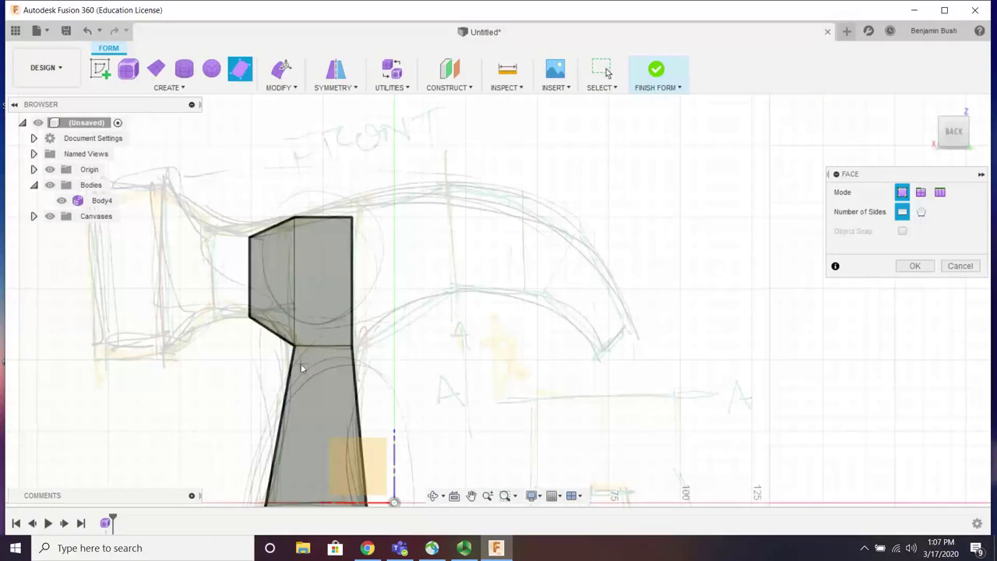
{"action": "scroll", "coordinate": [257, 306], "scroll_direction": "up", "scroll_amount": 3}
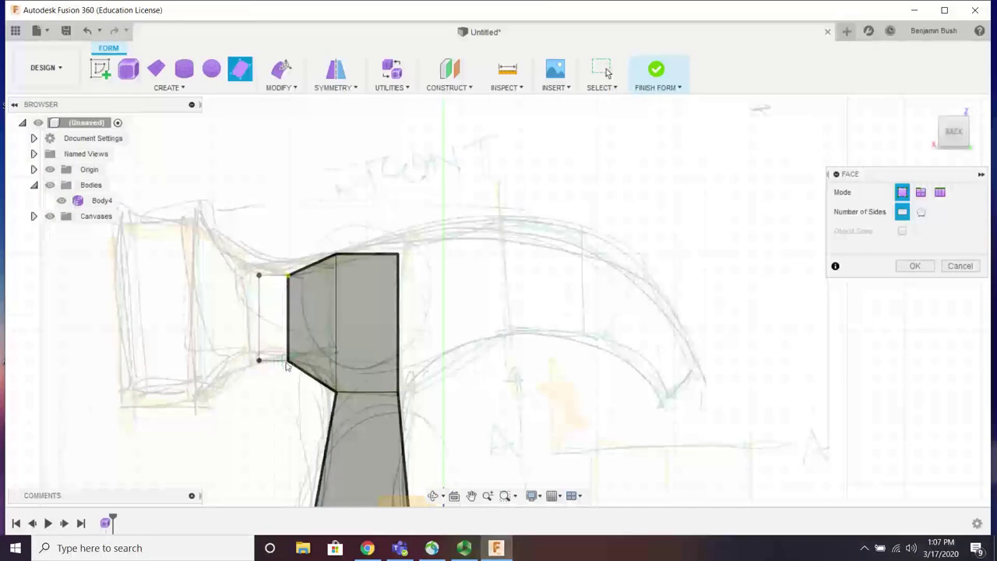
{"action": "left_click", "coordinate": [259, 360]}
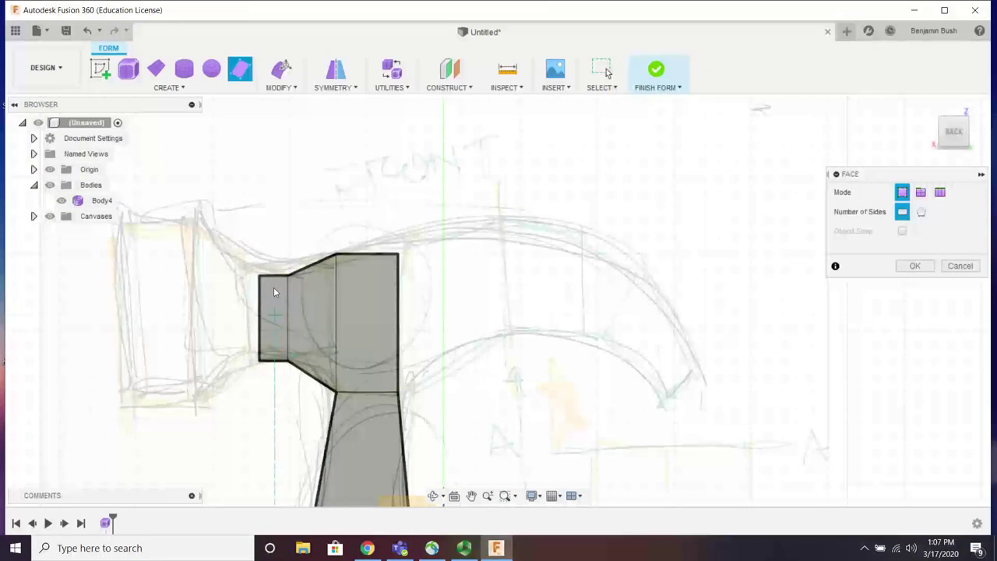
Step: Add a flaring face from the narrow neck out to the full height of the striking head
{"action": "left_click", "coordinate": [197, 224]}
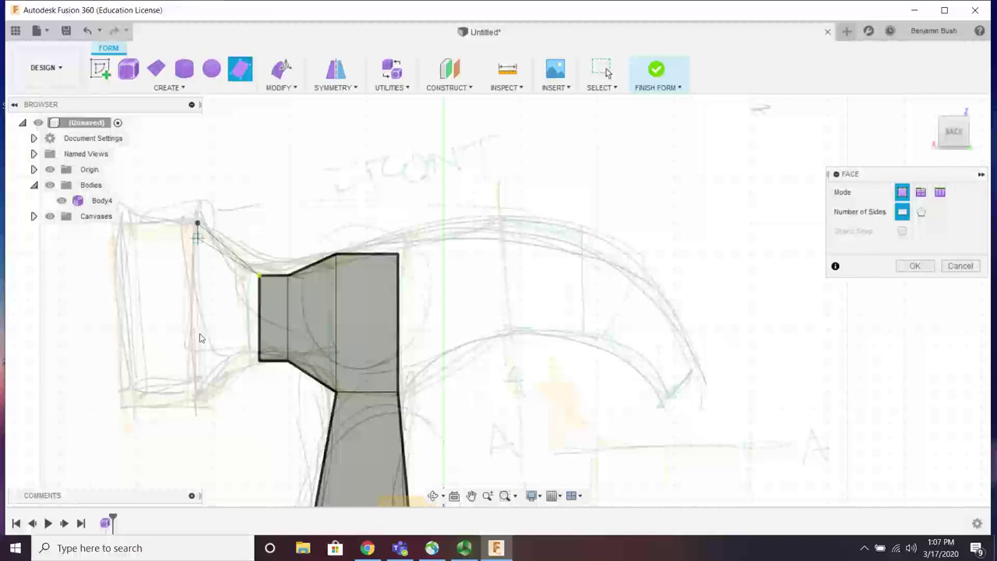
{"action": "left_click", "coordinate": [197, 407]}
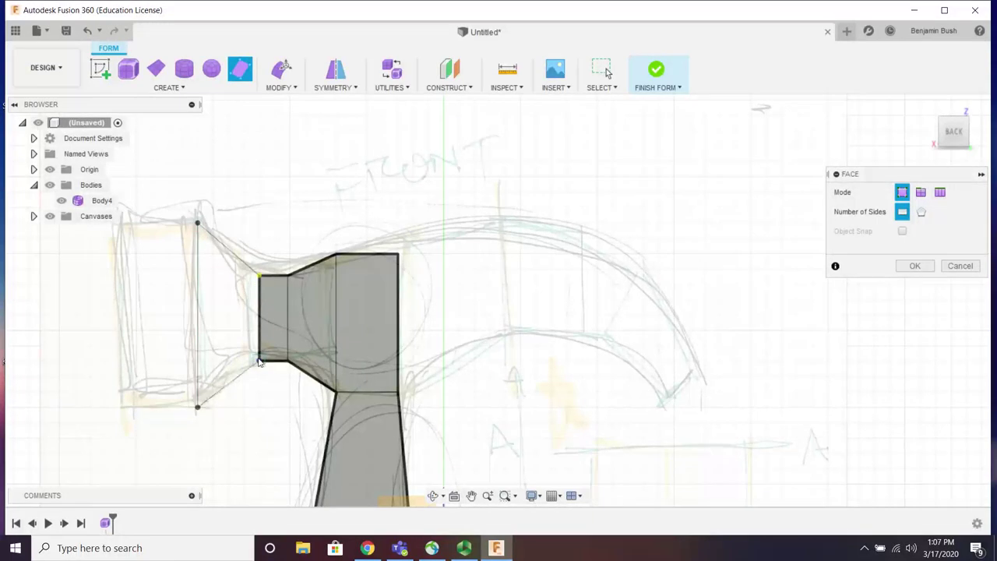
{"action": "left_click", "coordinate": [259, 361]}
Step: Add a rectangular face over the striking head, ending at the sketch's flat outer edge
{"action": "left_click", "coordinate": [197, 224]}
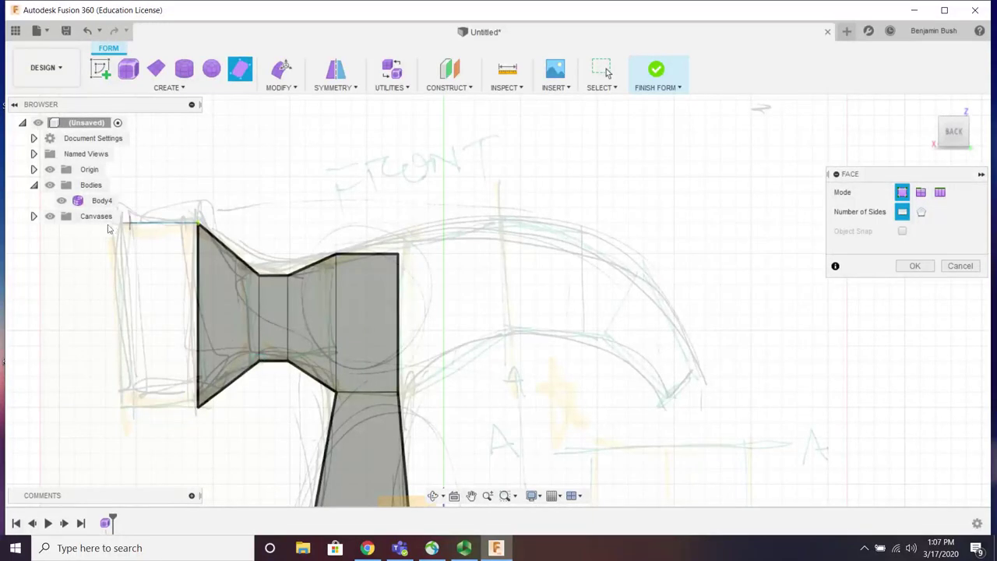
{"action": "left_click", "coordinate": [121, 224]}
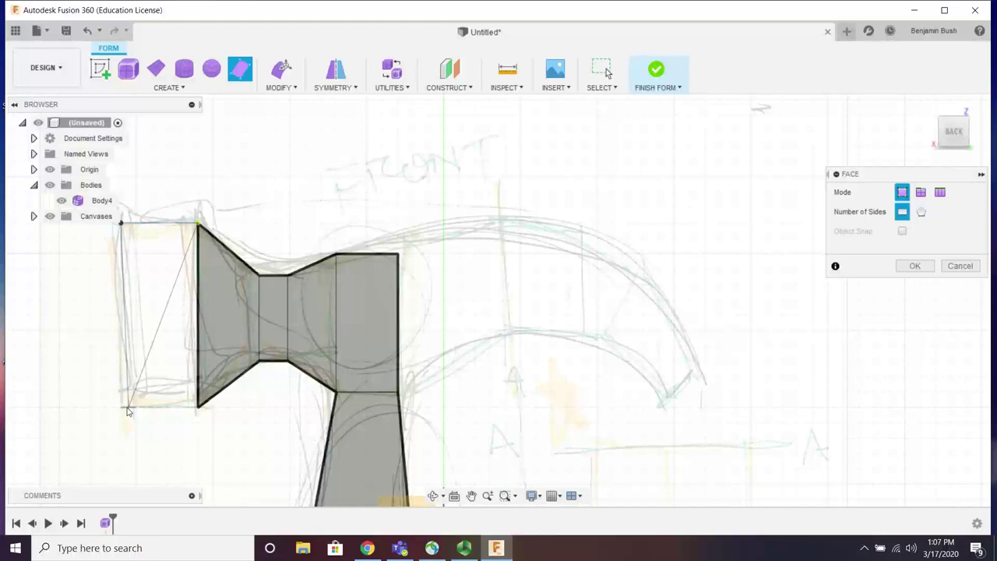
{"action": "left_click", "coordinate": [123, 407]}
{"action": "left_click", "coordinate": [197, 406]}
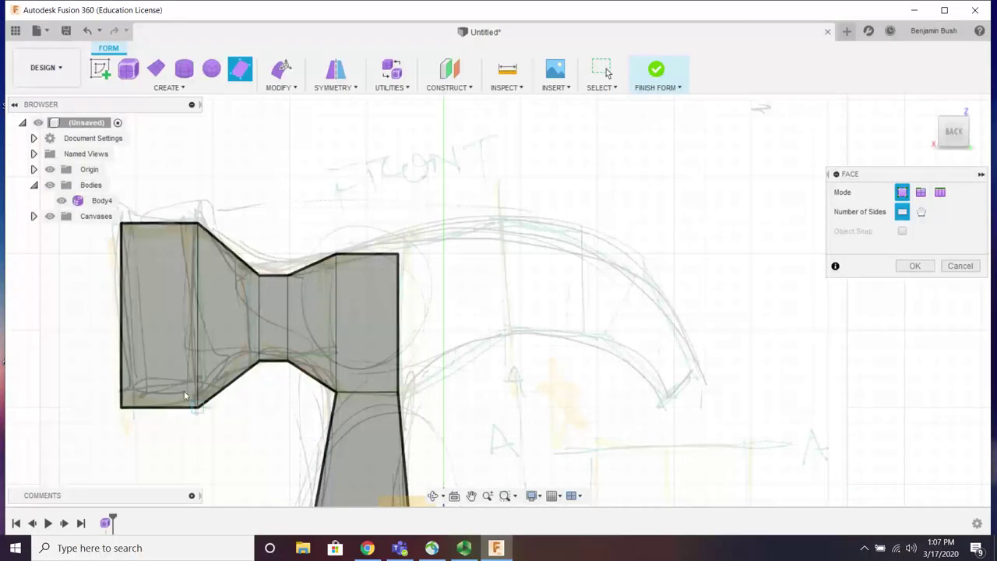
Step: Add a face from the central head face's claw-side edge to the highest part of the claw outline
{"action": "scroll", "coordinate": [184, 391], "scroll_direction": "down", "scroll_amount": 3}
{"action": "scroll", "coordinate": [429, 394], "scroll_direction": "up", "scroll_amount": 2}
{"action": "scroll", "coordinate": [307, 374], "scroll_direction": "up", "scroll_amount": 2}
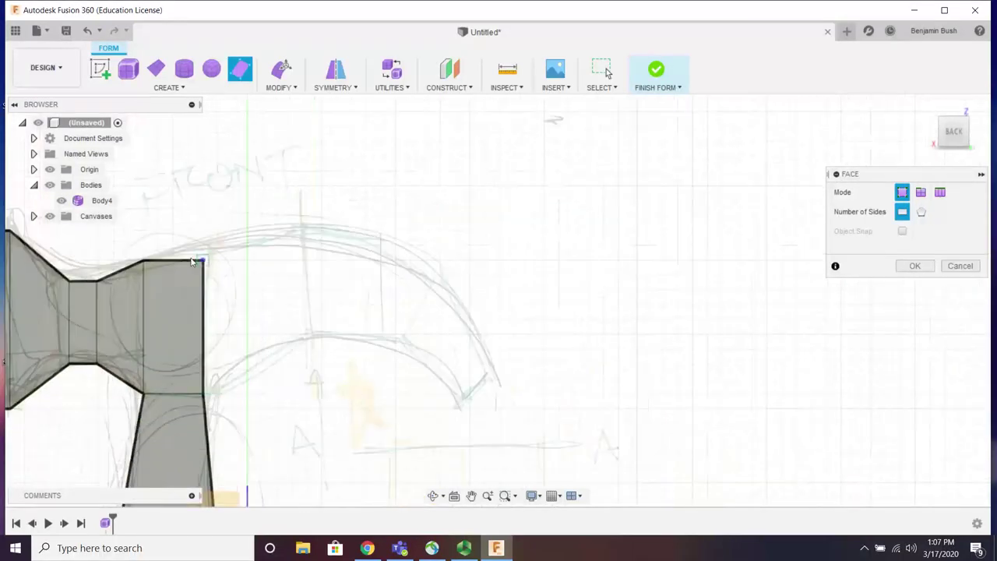
{"action": "left_click", "coordinate": [203, 261]}
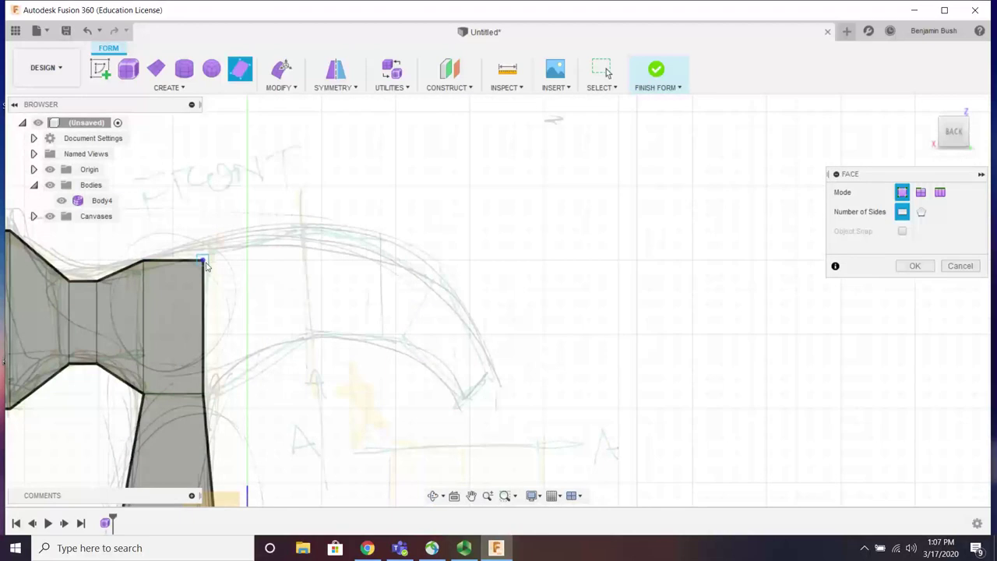
{"action": "left_click", "coordinate": [291, 232]}
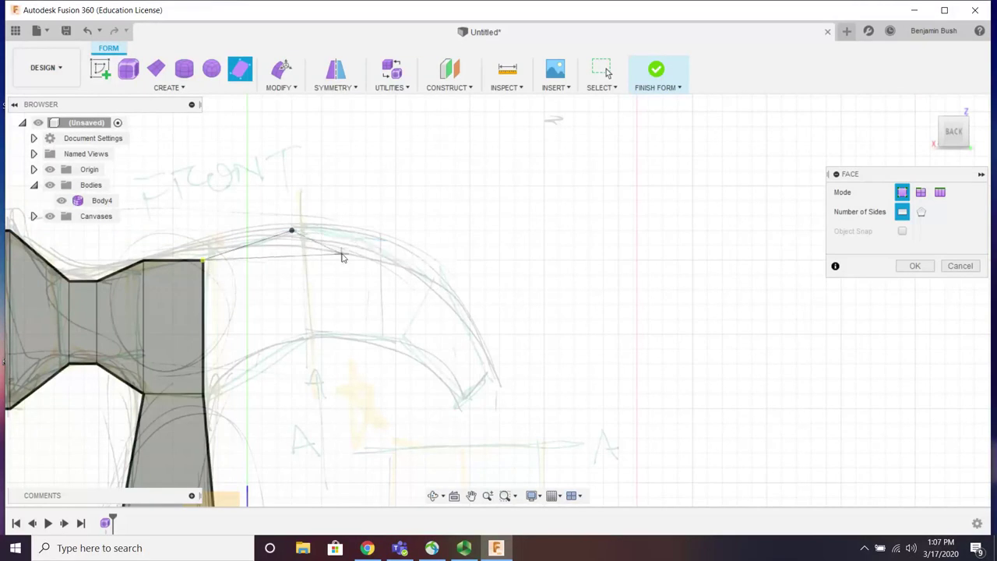
{"action": "left_click", "coordinate": [295, 340]}
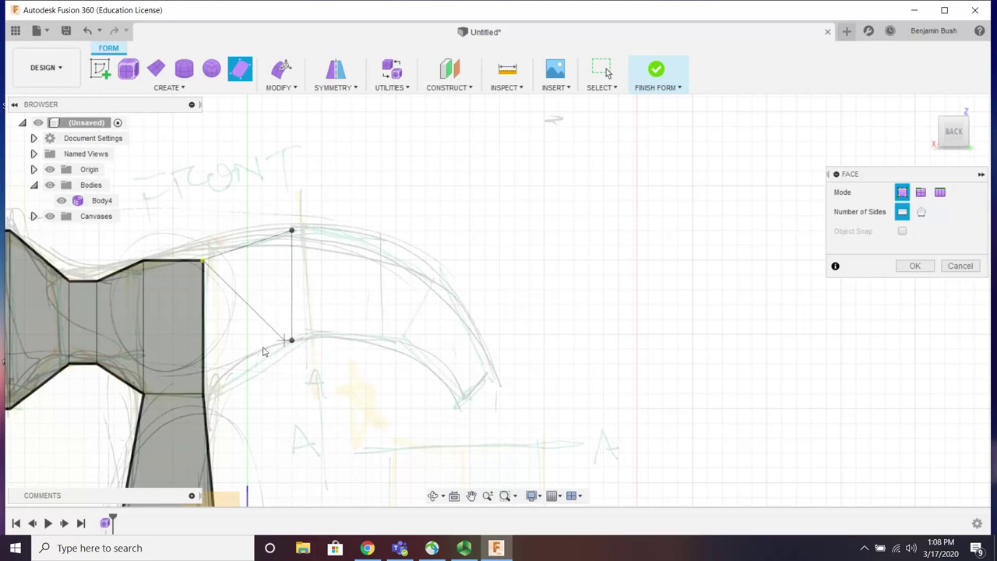
{"action": "left_click", "coordinate": [203, 396]}
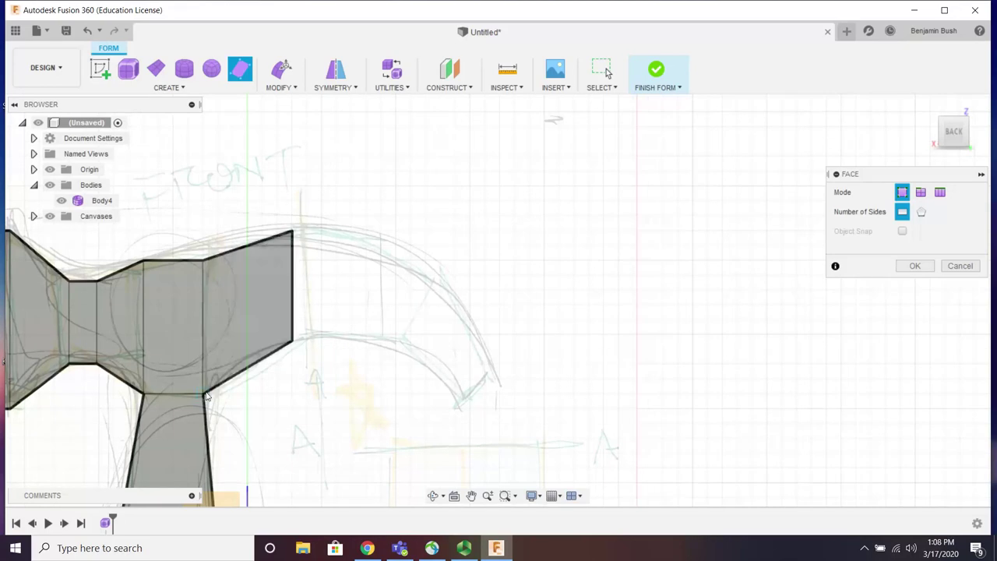
Step: Add a face over the middle of the claw, ending in a slanted edge where the outline curves downward
{"action": "left_click", "coordinate": [292, 232]}
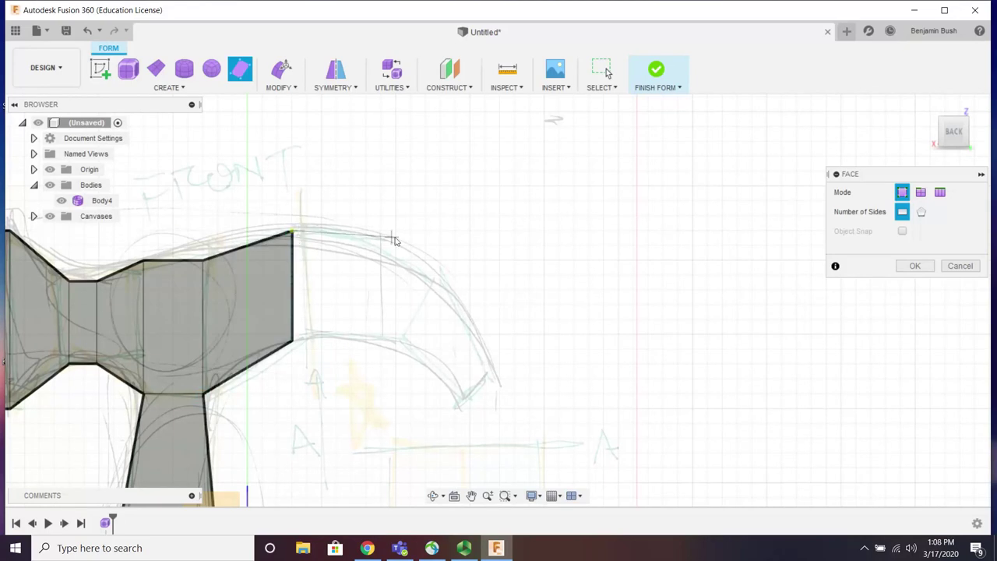
{"action": "left_click", "coordinate": [432, 283]}
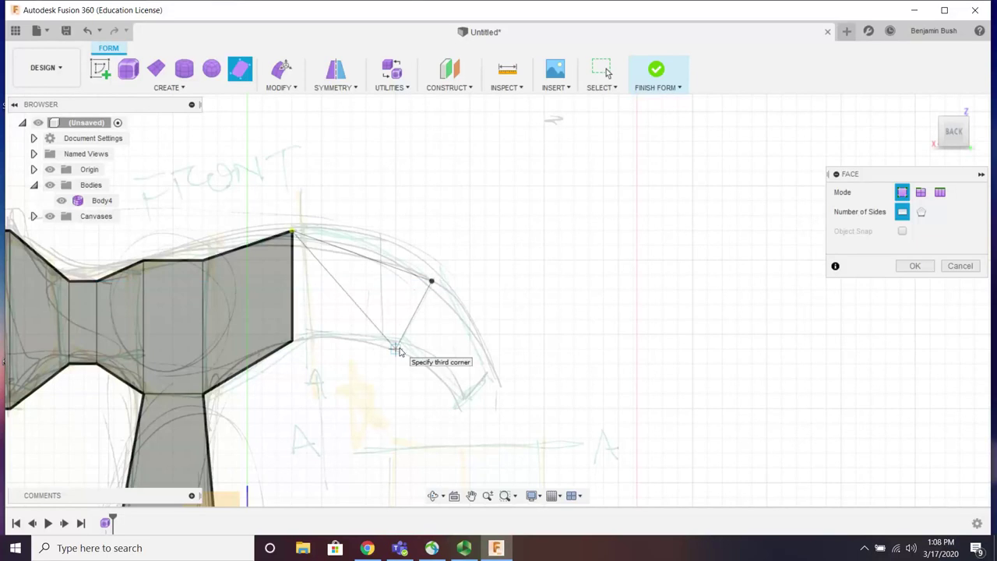
{"action": "left_click", "coordinate": [395, 349]}
{"action": "left_click", "coordinate": [292, 342]}
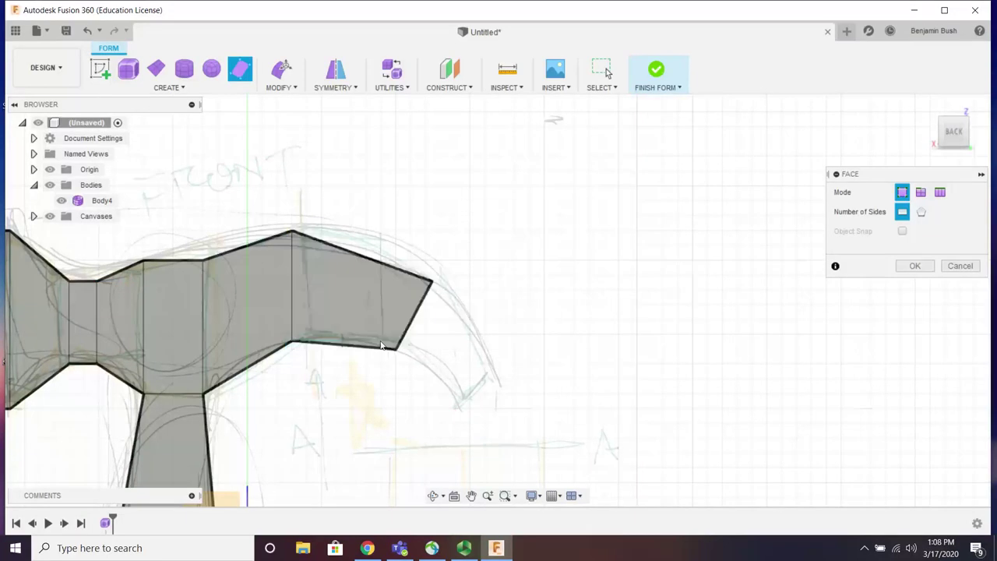
Step: Add the last claw face from the slanted edge down to the claw tip and finish the Face command
{"action": "left_click", "coordinate": [433, 283]}
{"action": "left_click", "coordinate": [483, 379]}
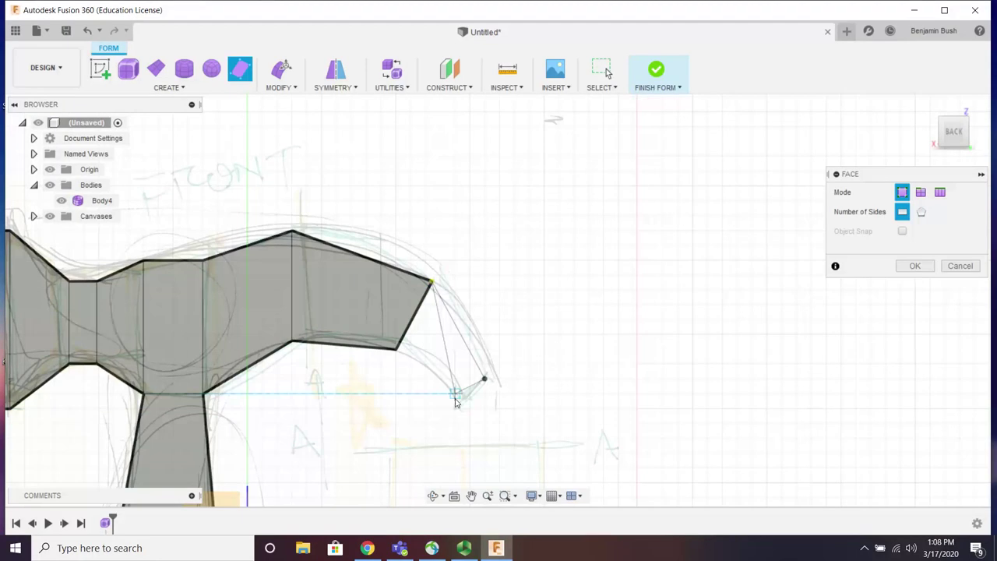
{"action": "left_click", "coordinate": [455, 394]}
{"action": "left_click", "coordinate": [395, 350]}
{"action": "scroll", "coordinate": [391, 352], "scroll_direction": "down", "scroll_amount": 10}
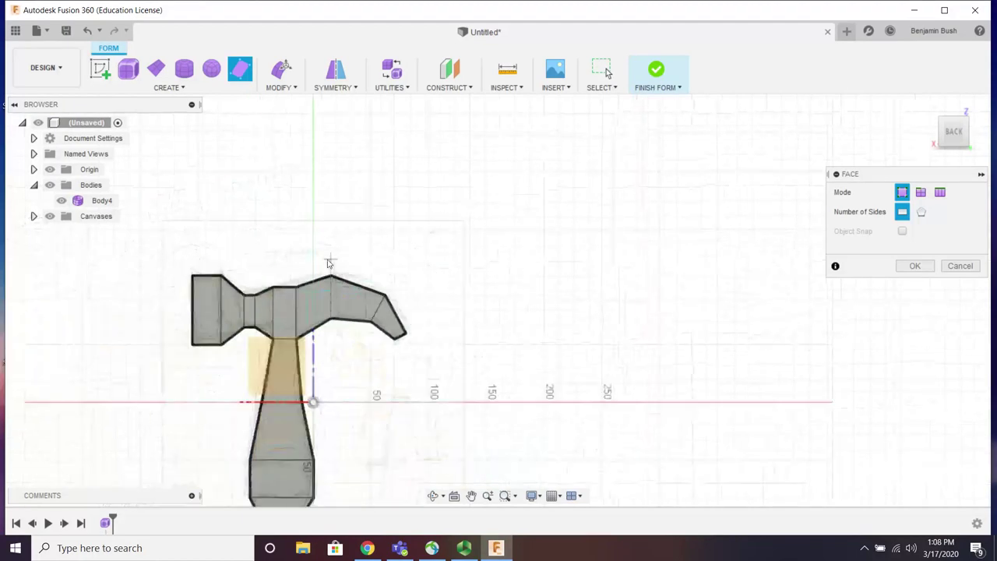
{"action": "scroll", "coordinate": [279, 414], "scroll_direction": "up", "scroll_amount": 4}
{"action": "scroll", "coordinate": [300, 359], "scroll_direction": "up", "scroll_amount": 1}
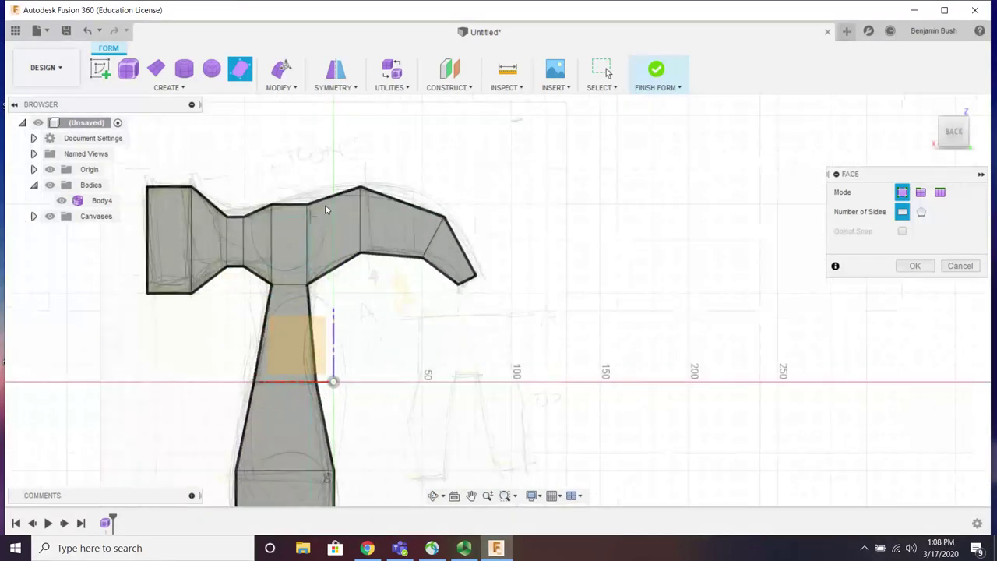
{"action": "scroll", "coordinate": [358, 195], "scroll_direction": "up", "scroll_amount": 2}
{"action": "scroll", "coordinate": [343, 198], "scroll_direction": "down", "scroll_amount": 3}
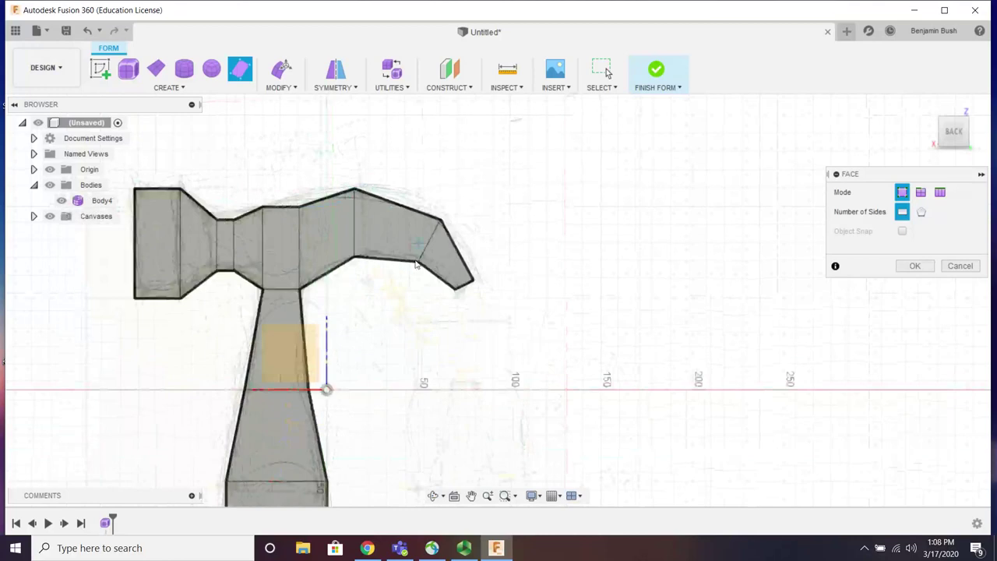
{"action": "scroll", "coordinate": [340, 208], "scroll_direction": "up", "scroll_amount": 3}
{"action": "right_click", "coordinate": [396, 307]}
{"action": "left_click", "coordinate": [440, 307]}
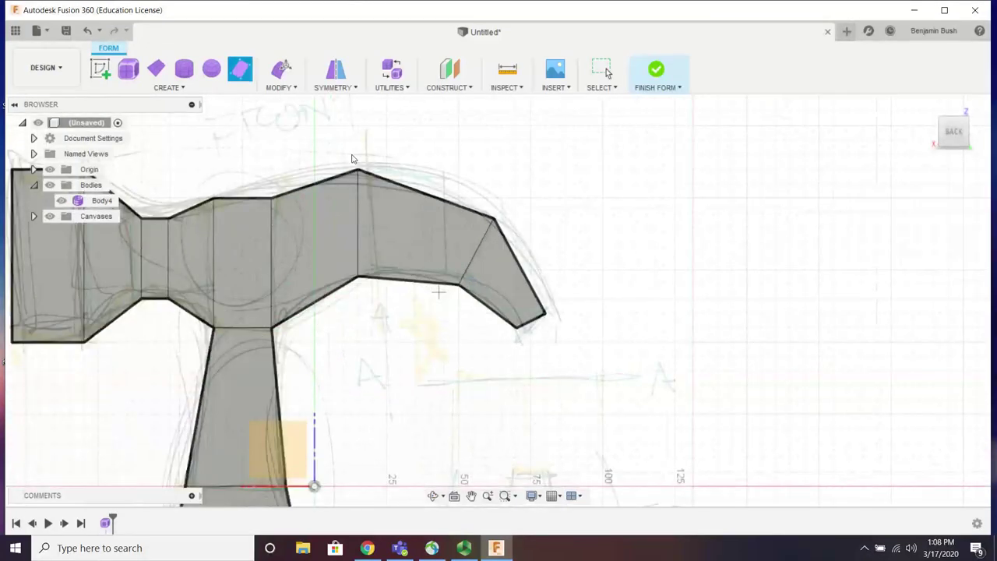
Step: Examine how the smoothed hammer head and claw follow the sketch canvas
{"action": "left_click", "coordinate": [339, 211]}
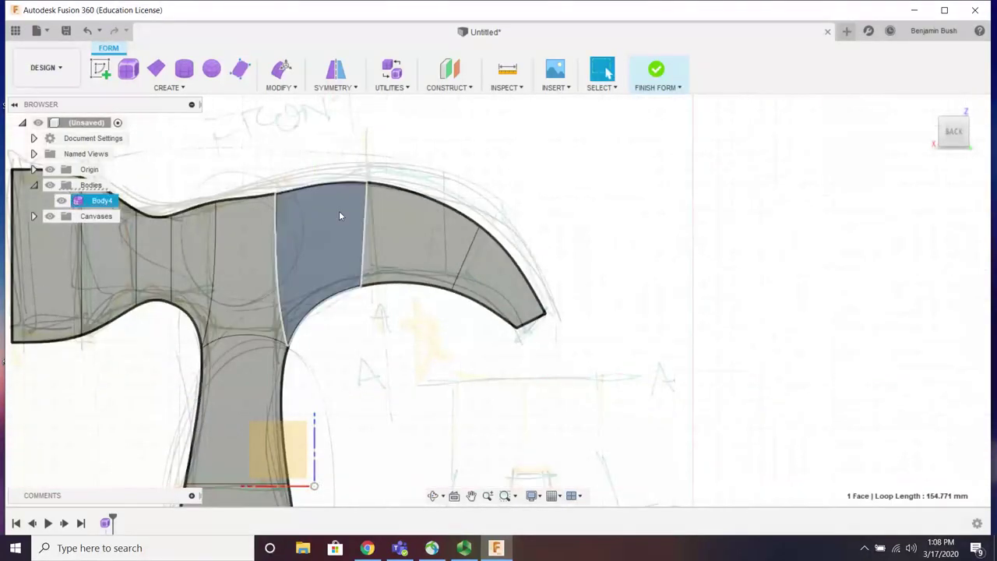
{"action": "scroll", "coordinate": [337, 206], "scroll_direction": "down", "scroll_amount": 3}
{"action": "scroll", "coordinate": [281, 310], "scroll_direction": "up", "scroll_amount": 2}
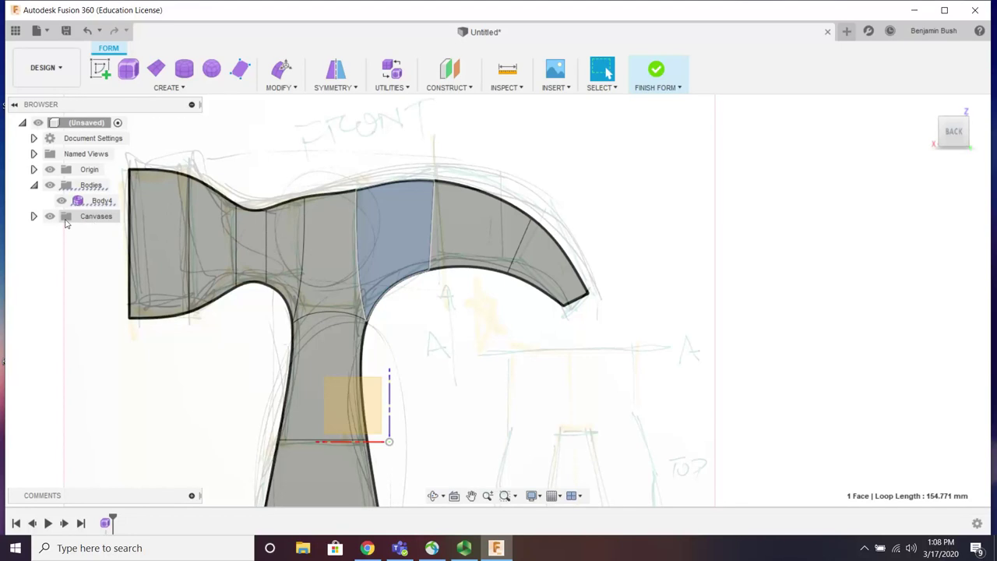
{"action": "scroll", "coordinate": [631, 299], "scroll_direction": "down", "scroll_amount": 1}
{"action": "scroll", "coordinate": [370, 276], "scroll_direction": "up", "scroll_amount": 2}
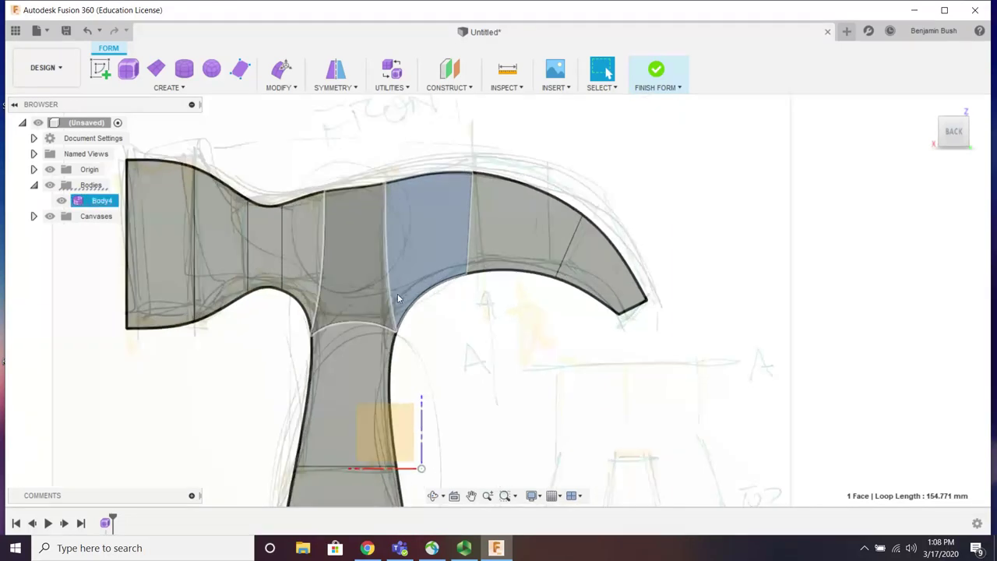
{"action": "middle_click_drag", "start_coordinate": [485, 341], "coordinate": [481, 307], "text": "shift"}
{"action": "left_click", "coordinate": [951, 130]}
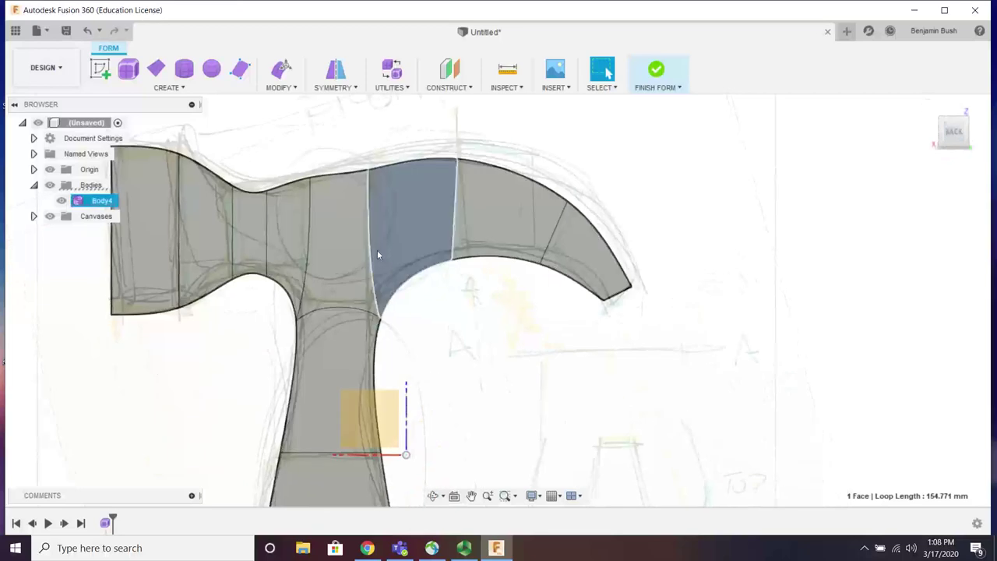
{"action": "scroll", "coordinate": [350, 233], "scroll_direction": "up", "scroll_amount": 2}
{"action": "scroll", "coordinate": [310, 212], "scroll_direction": "down", "scroll_amount": 2}
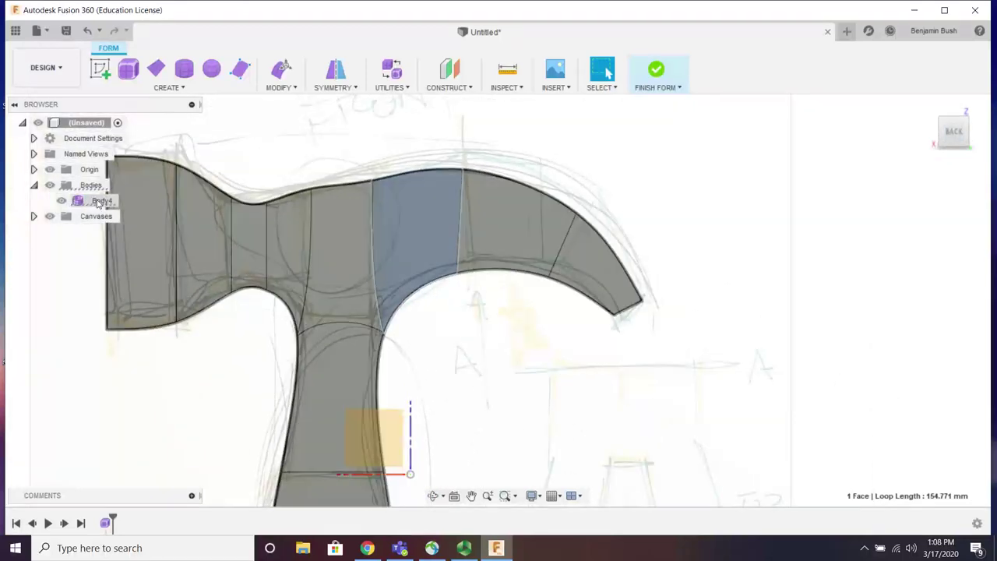
{"action": "right_click", "coordinate": [97, 202]}
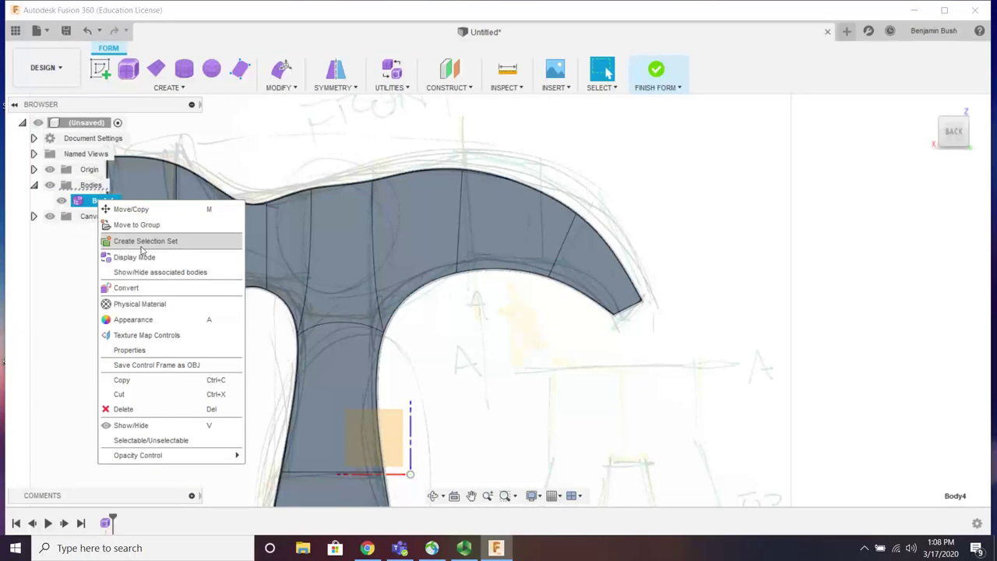
{"action": "key", "text": "Escape"}
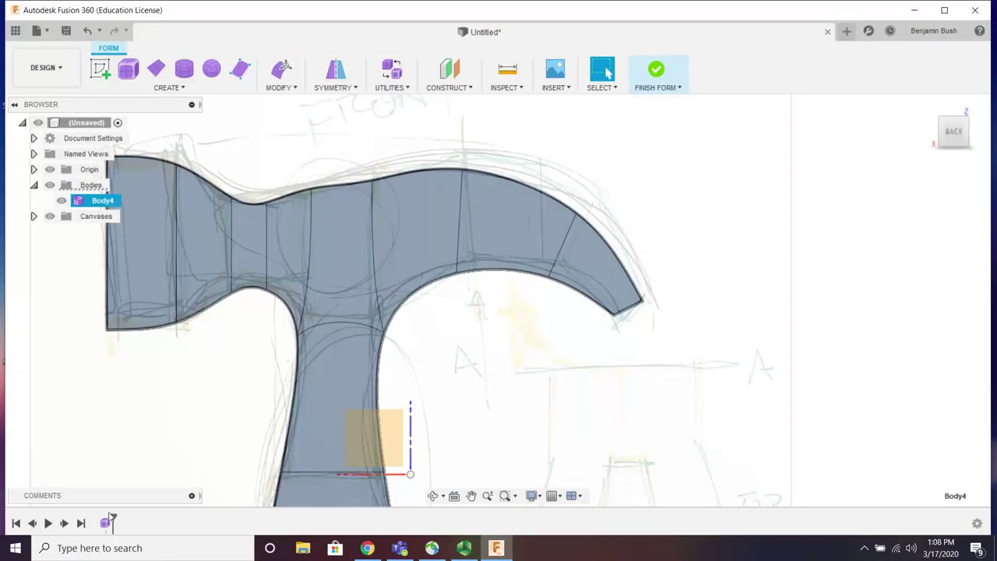
{"action": "left_click", "coordinate": [106, 523]}
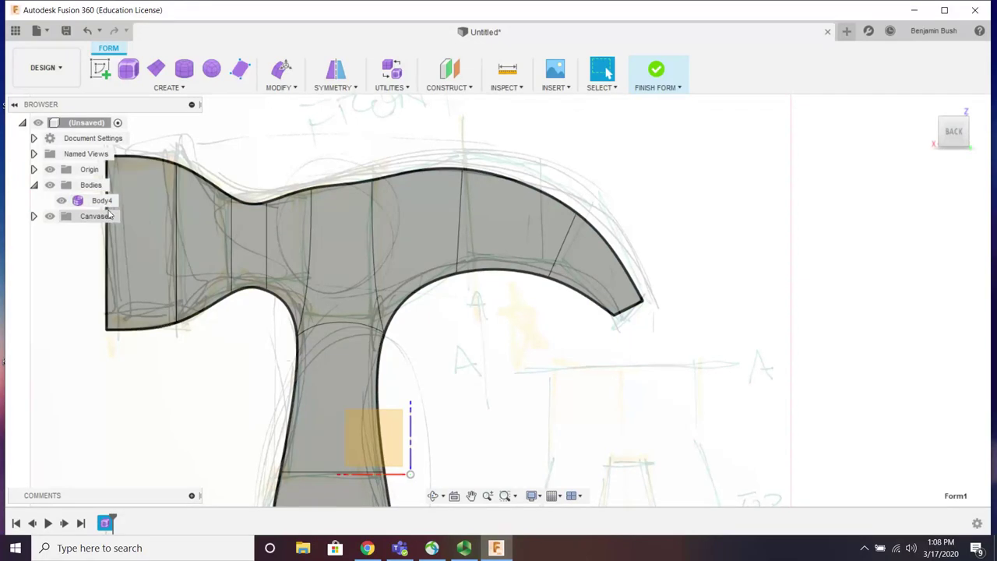
{"action": "left_click", "coordinate": [281, 68]}
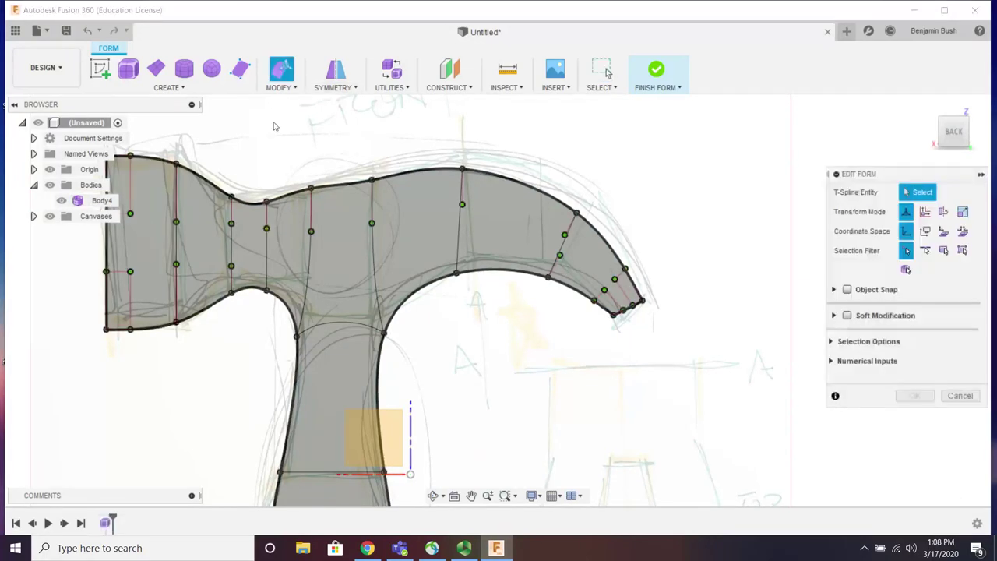
{"action": "left_click", "coordinate": [265, 230]}
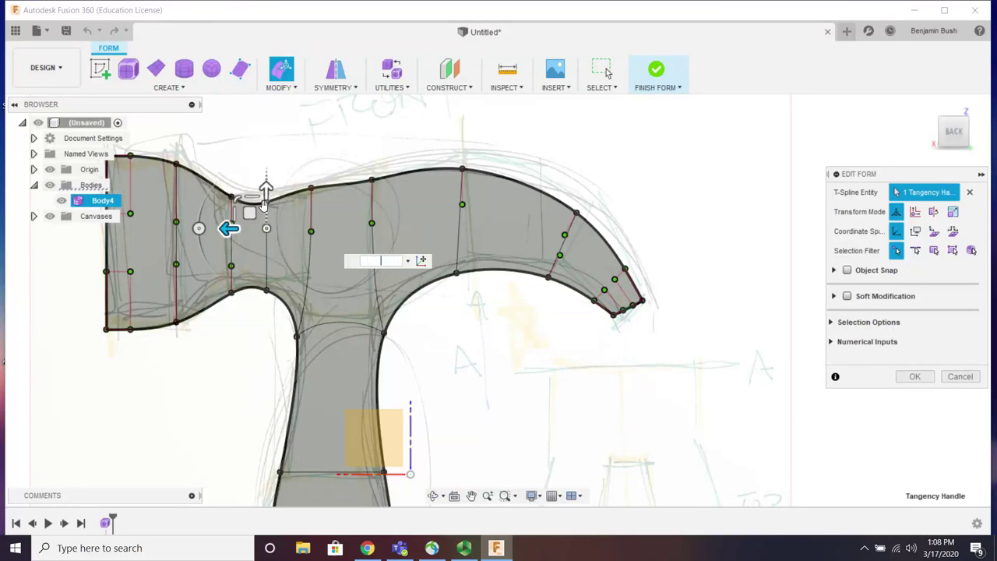
{"action": "left_click", "coordinate": [232, 197]}
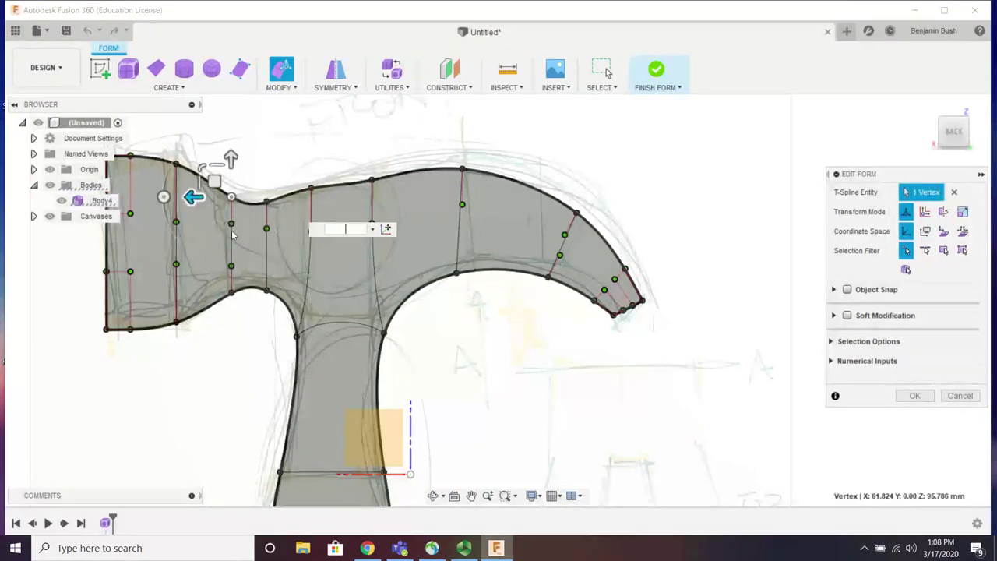
{"action": "left_click", "coordinate": [231, 224]}
{"action": "left_click", "coordinate": [230, 268]}
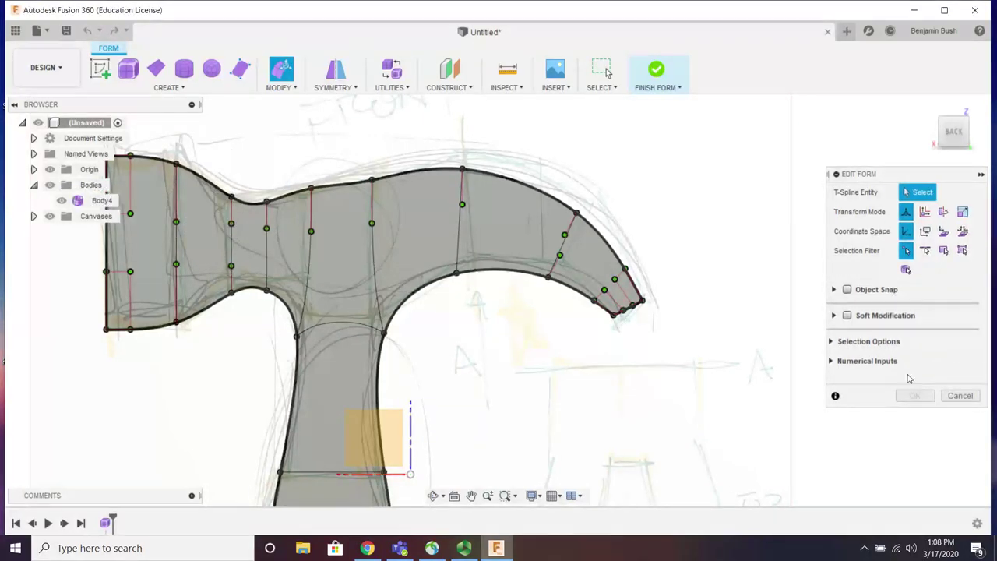
{"action": "left_click", "coordinate": [958, 396]}
Step: Switch the hammer form body's display mode to Box Display
{"action": "left_click", "coordinate": [99, 200]}
{"action": "right_click", "coordinate": [92, 202]}
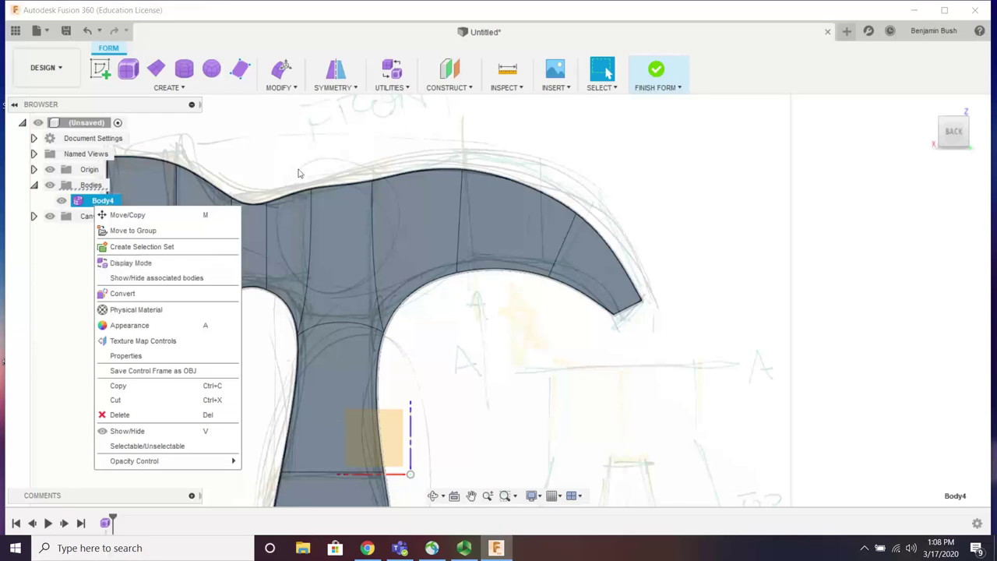
{"action": "left_click", "coordinate": [153, 264]}
{"action": "scroll", "coordinate": [262, 263], "scroll_direction": "up", "scroll_amount": 1}
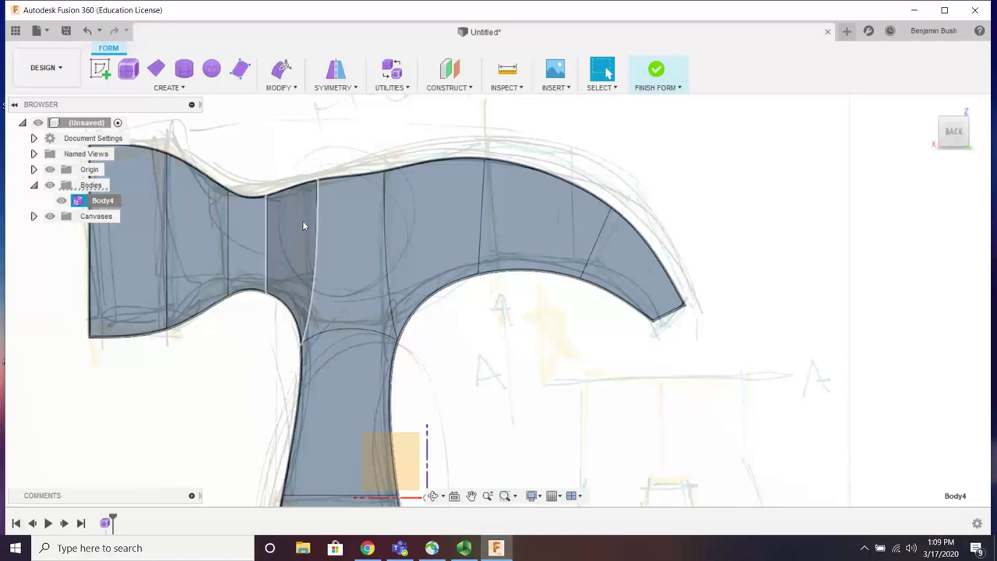
{"action": "left_click", "coordinate": [429, 162]}
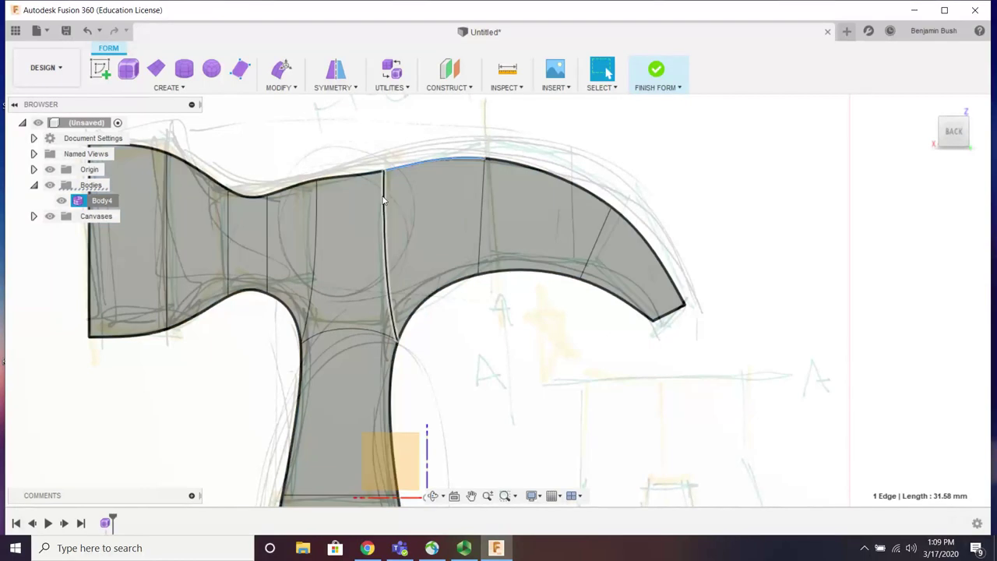
{"action": "left_click", "coordinate": [392, 68]}
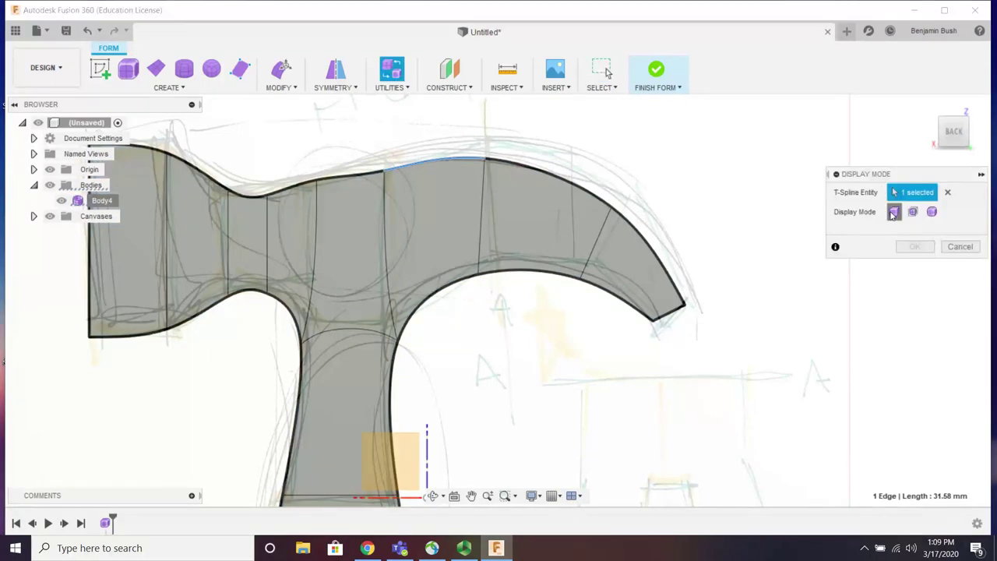
{"action": "left_click", "coordinate": [893, 212]}
{"action": "left_click", "coordinate": [913, 247]}
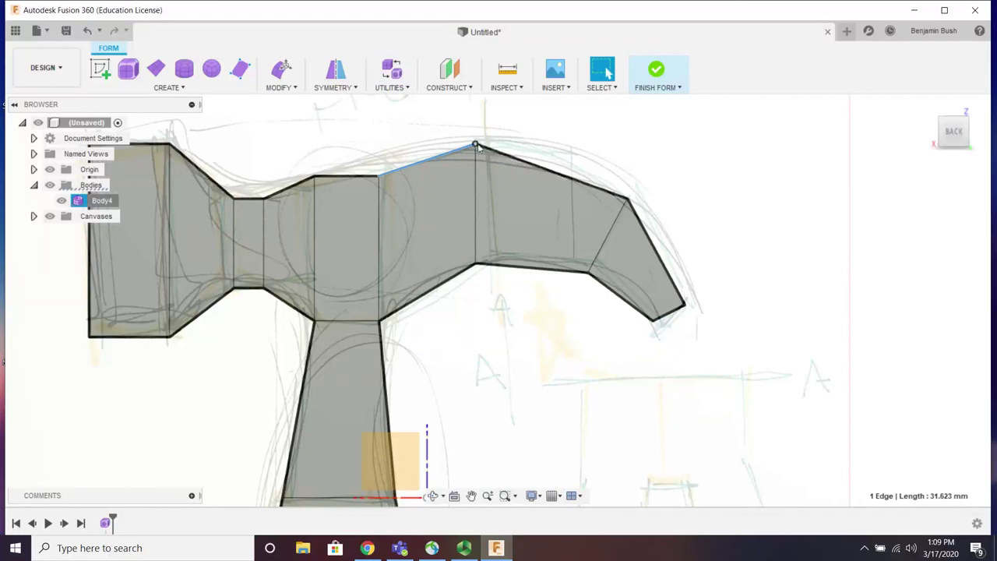
Step: Edit the form to lower the claw's peak vertex by 10 mm and also lower the vertex directly beneath it
{"action": "left_click", "coordinate": [278, 70]}
{"action": "left_click", "coordinate": [474, 145]}
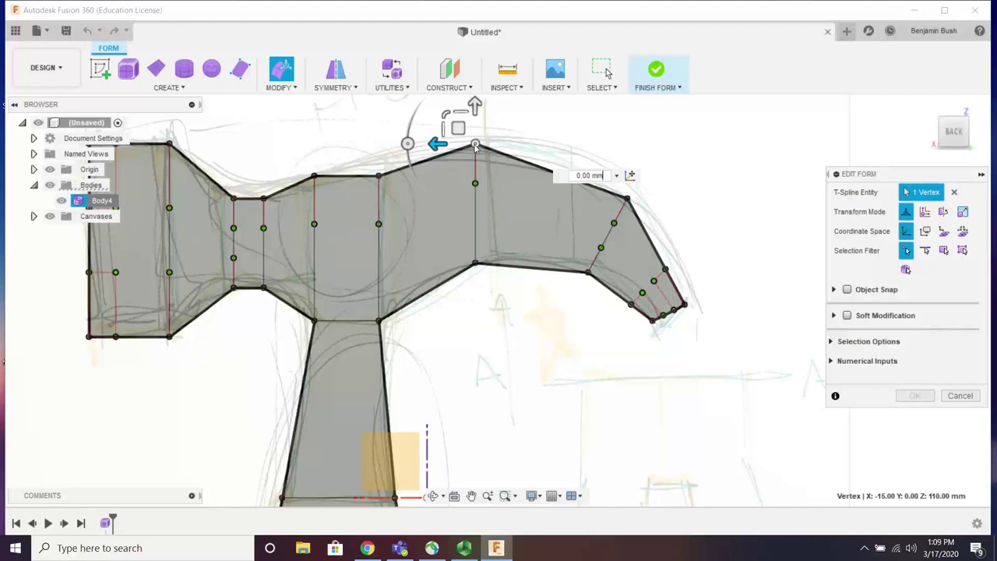
{"action": "left_click_drag", "start_coordinate": [474, 109], "coordinate": [475, 143]}
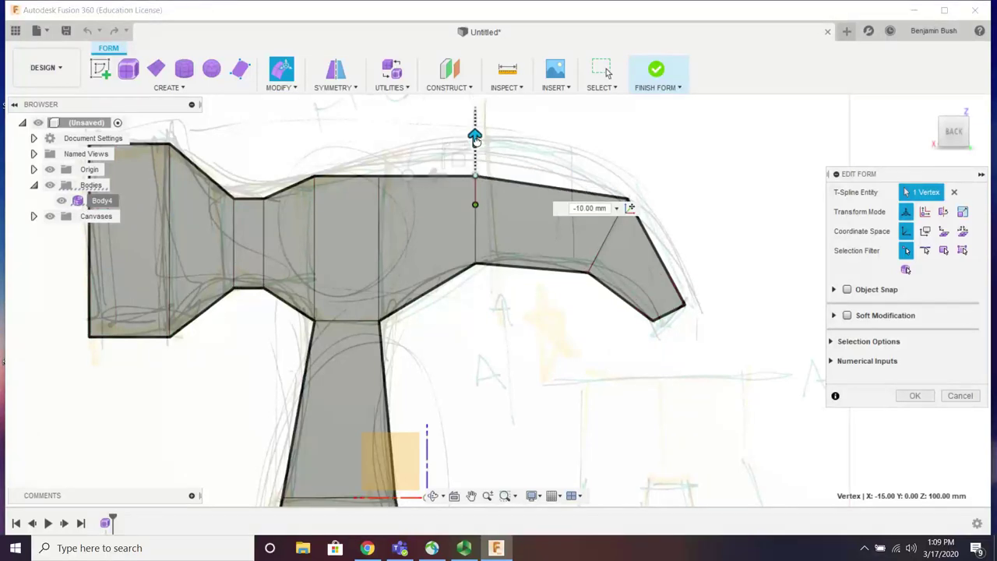
{"action": "left_click", "coordinate": [477, 287]}
{"action": "left_click", "coordinate": [475, 264]}
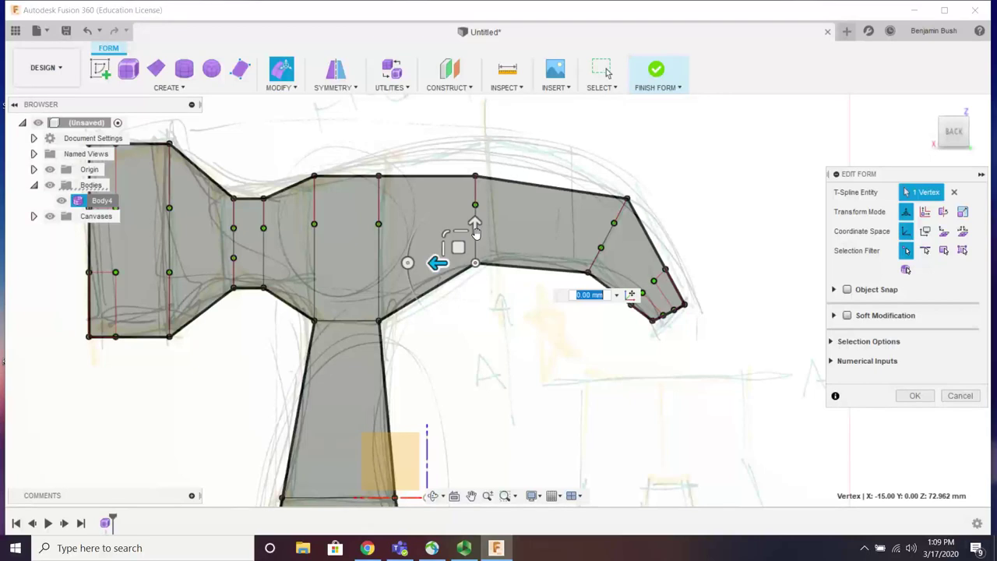
{"action": "mouse_move", "coordinate": [475, 222]}
{"action": "left_mouse_down"}
{"action": "mouse_move", "coordinate": [473, 252]}
{"action": "mouse_move", "coordinate": [474, 239]}
{"action": "left_mouse_up"}
Step: Lower both vertices of the slanted edge at the claw's bend by 5 mm
{"action": "left_click", "coordinate": [588, 272]}
{"action": "left_click", "coordinate": [627, 197], "text": "shift"}
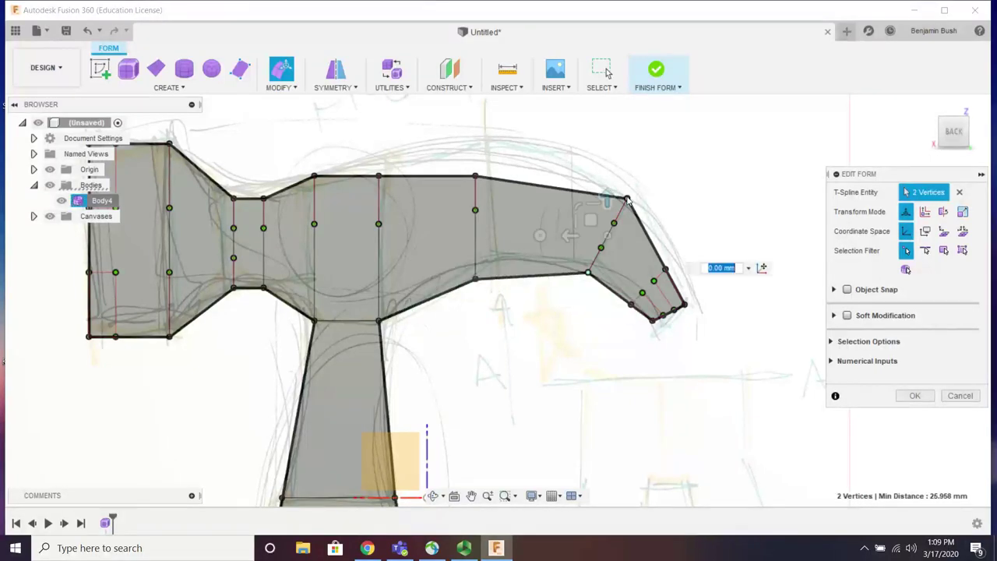
{"action": "mouse_move", "coordinate": [606, 195]}
{"action": "left_mouse_down"}
{"action": "mouse_move", "coordinate": [600, 220]}
{"action": "mouse_move", "coordinate": [607, 212]}
{"action": "left_mouse_up"}
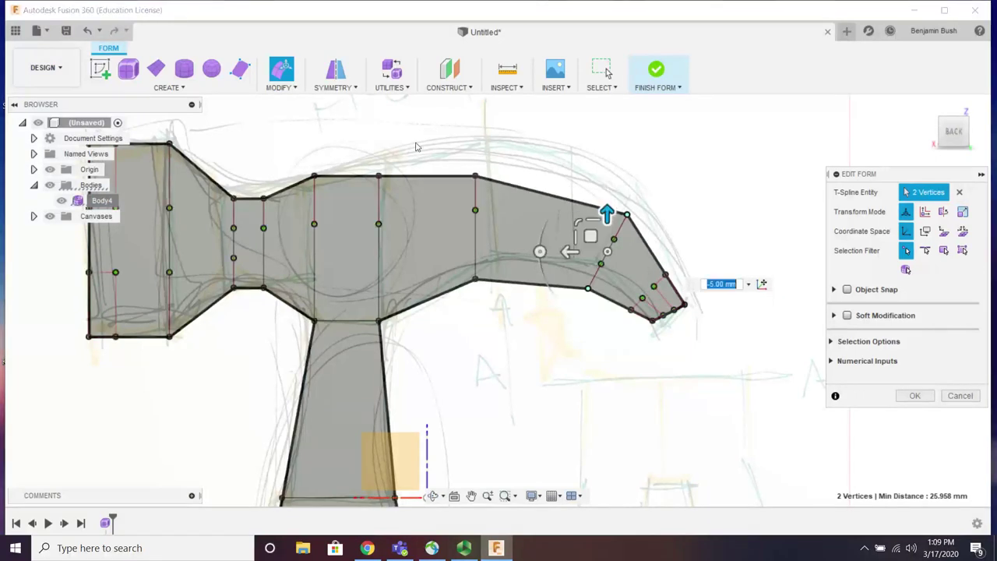
Step: Move the upper and lower vertices of the claw's vertical middle edge 10 mm towards the hammer head and finish editing the form
{"action": "left_click", "coordinate": [475, 209]}
{"action": "left_click_drag", "start_coordinate": [434, 211], "coordinate": [423, 212]}
{"action": "left_click", "coordinate": [474, 168]}
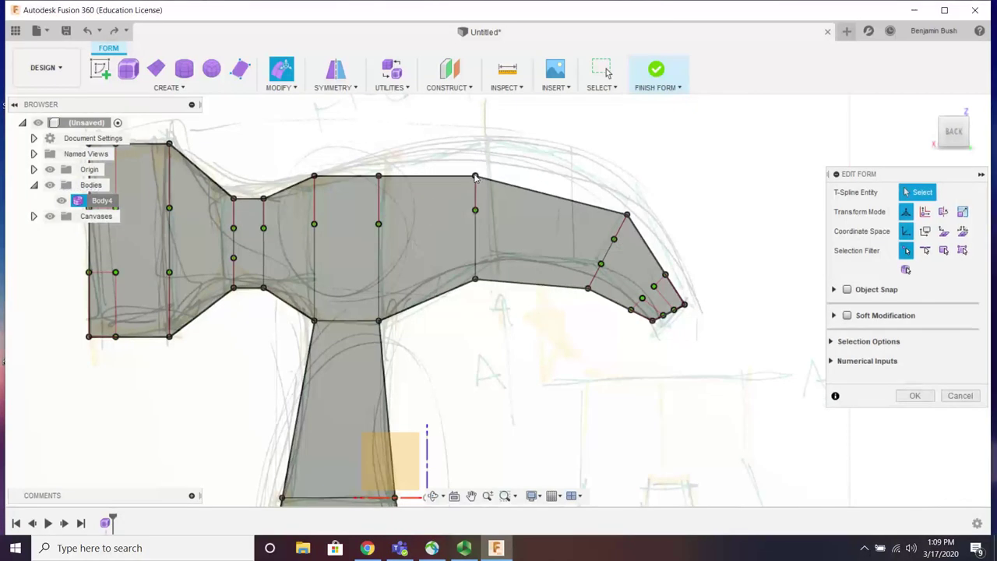
{"action": "left_click", "coordinate": [476, 177]}
{"action": "left_click", "coordinate": [476, 280], "text": "shift"}
{"action": "left_click_drag", "start_coordinate": [434, 223], "coordinate": [395, 233]}
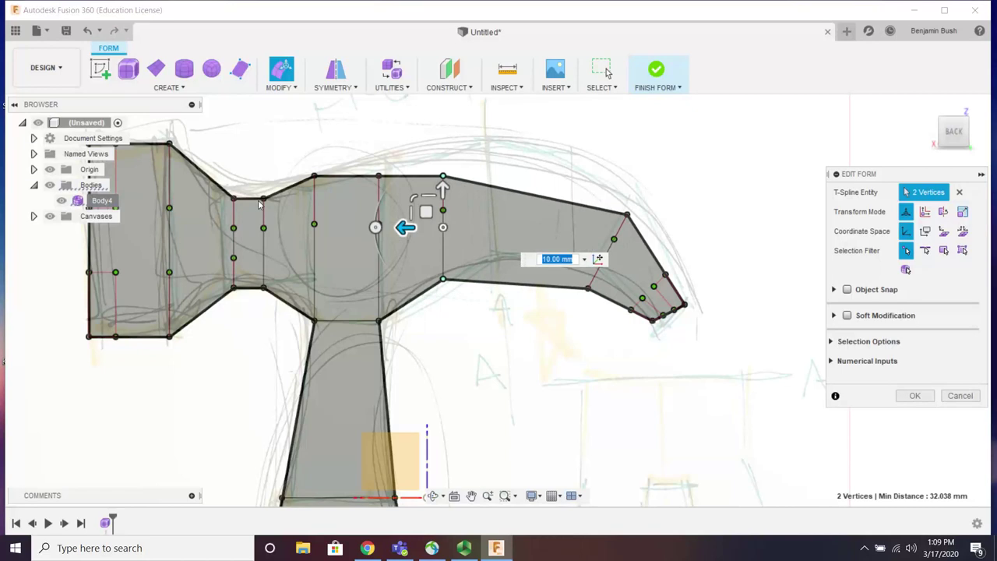
{"action": "left_click", "coordinate": [262, 310]}
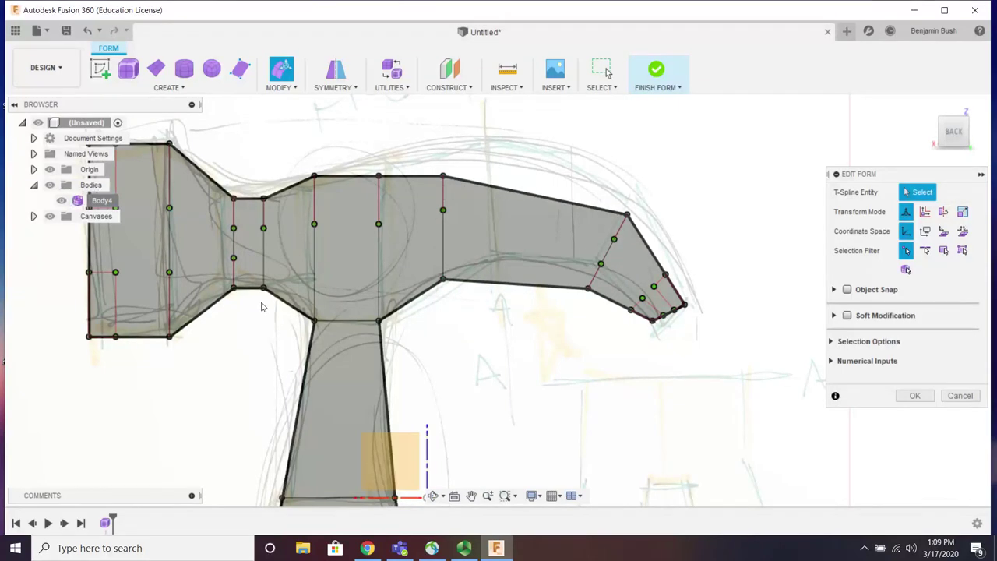
{"action": "left_click", "coordinate": [236, 198]}
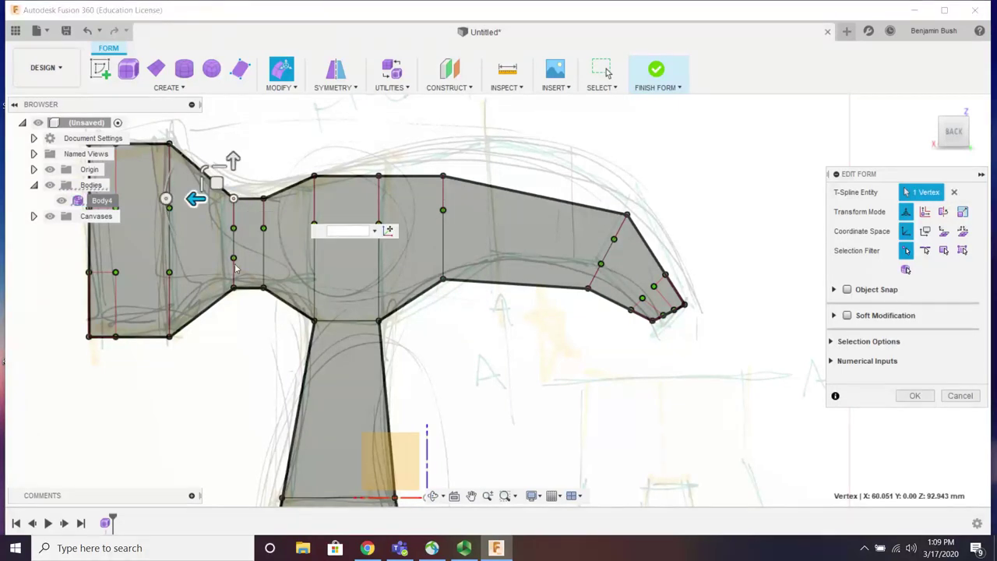
{"action": "left_click", "coordinate": [911, 395]}
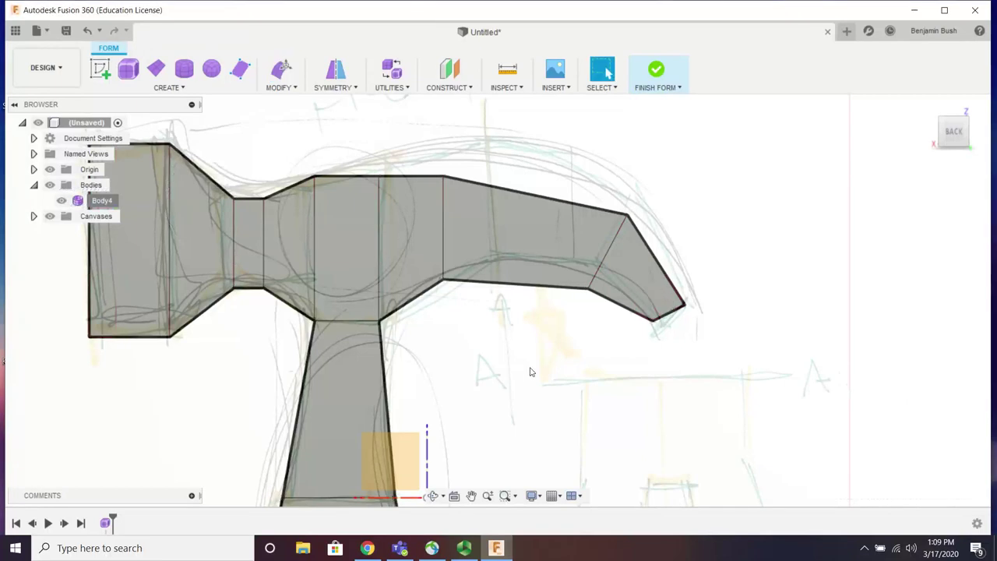
Step: Return the hammer form body to Smooth Display
{"action": "scroll", "coordinate": [467, 277], "scroll_direction": "down", "scroll_amount": 5}
{"action": "scroll", "coordinate": [470, 327], "scroll_direction": "up", "scroll_amount": 3}
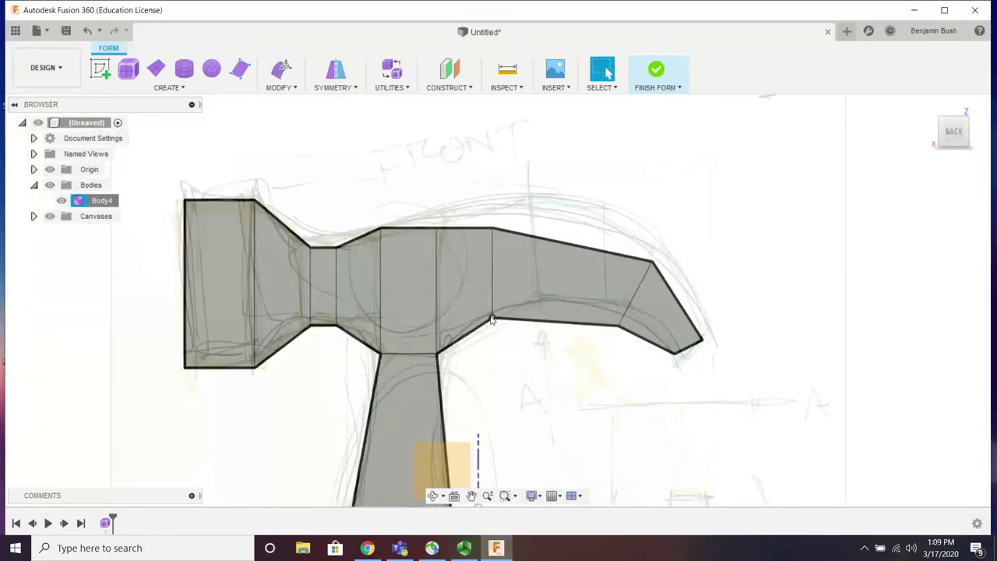
{"action": "left_click", "coordinate": [546, 322]}
{"action": "scroll", "coordinate": [542, 331], "scroll_direction": "up", "scroll_amount": 2}
{"action": "scroll", "coordinate": [408, 323], "scroll_direction": "down", "scroll_amount": 4}
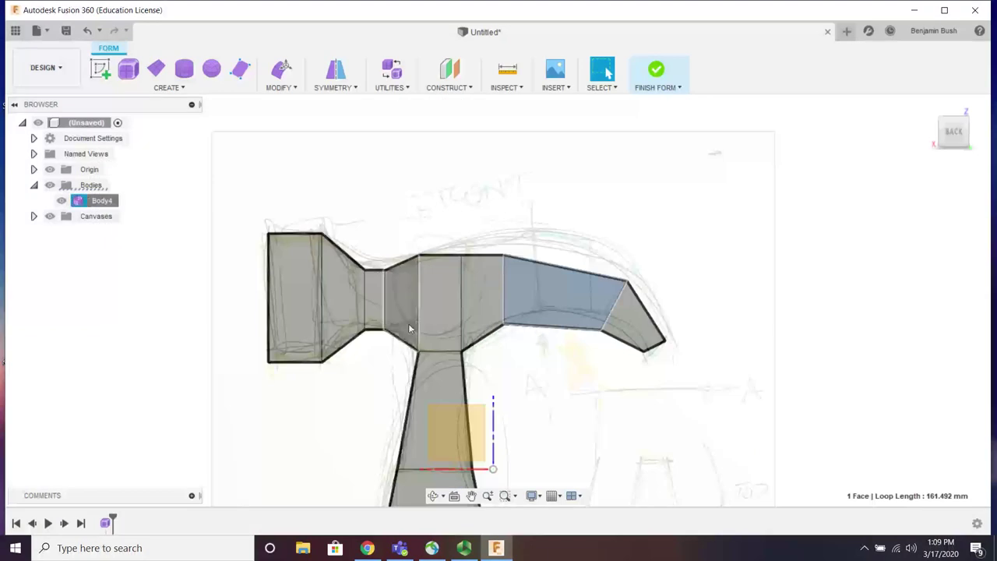
{"action": "scroll", "coordinate": [408, 334], "scroll_direction": "up", "scroll_amount": 4}
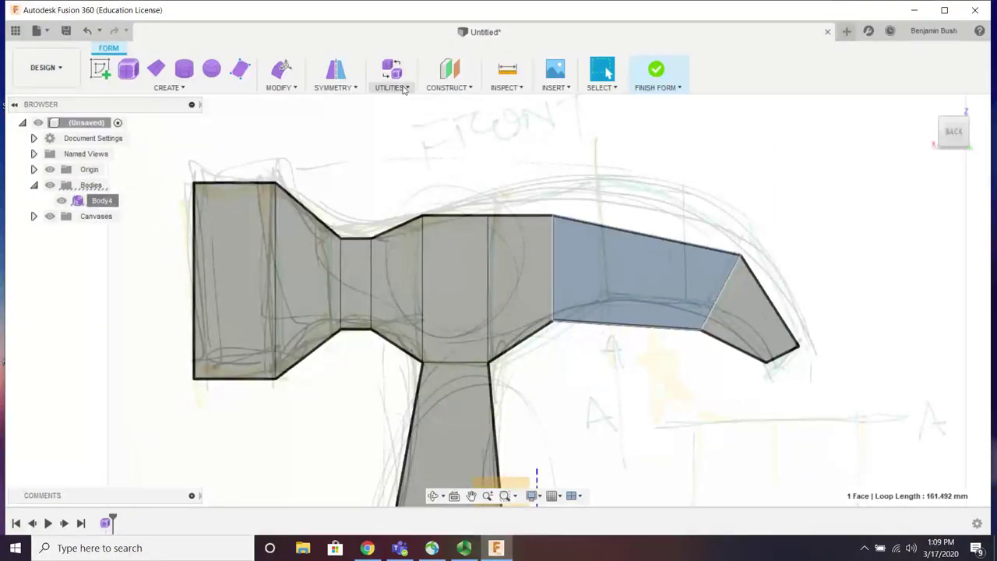
{"action": "mouse_move", "coordinate": [497, 300]}
{"action": "middle_mouse_down", "text": "shift"}
{"action": "mouse_move", "coordinate": [502, 331]}
{"action": "mouse_move", "coordinate": [570, 353]}
{"action": "mouse_move", "coordinate": [547, 348]}
{"action": "mouse_move", "coordinate": [571, 403]}
{"action": "middle_mouse_up", "text": "shift"}
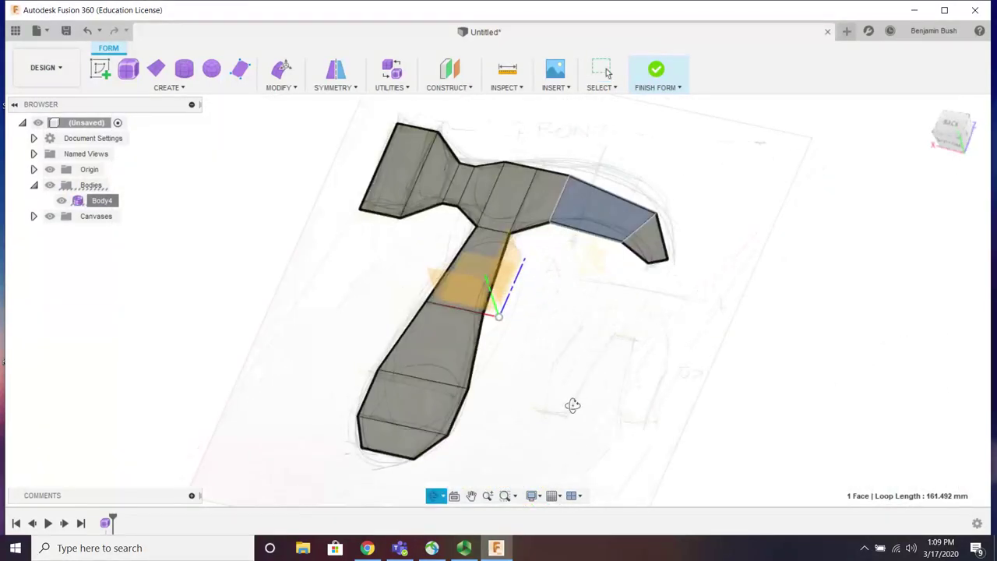
{"action": "left_click", "coordinate": [391, 72]}
{"action": "left_click", "coordinate": [931, 212]}
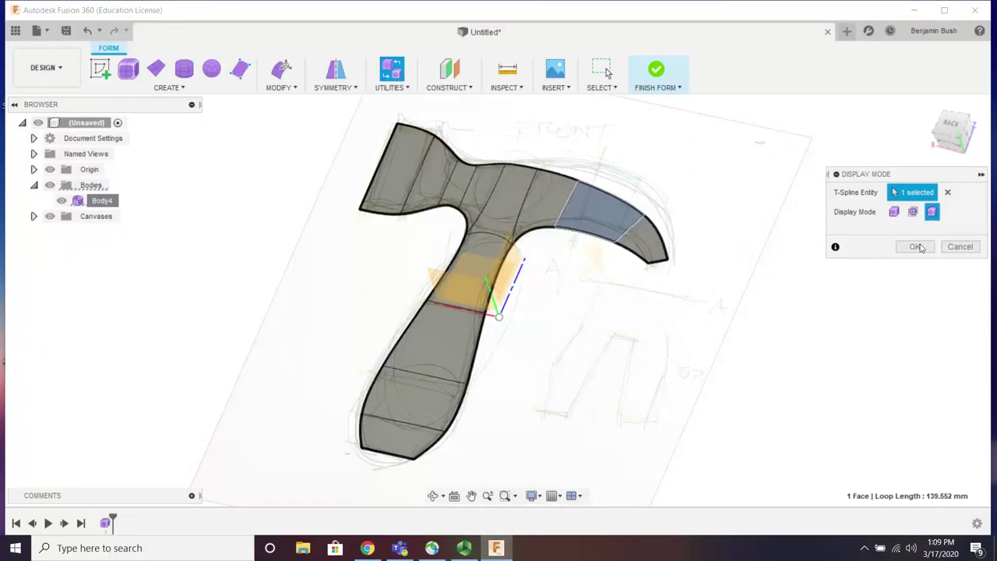
{"action": "left_click", "coordinate": [915, 247]}
Step: Try thickening the flat hammer body by 40 mm with the Sharp type in the Normal direction
{"action": "middle_click_drag", "start_coordinate": [482, 248], "coordinate": [569, 294], "text": "shift"}
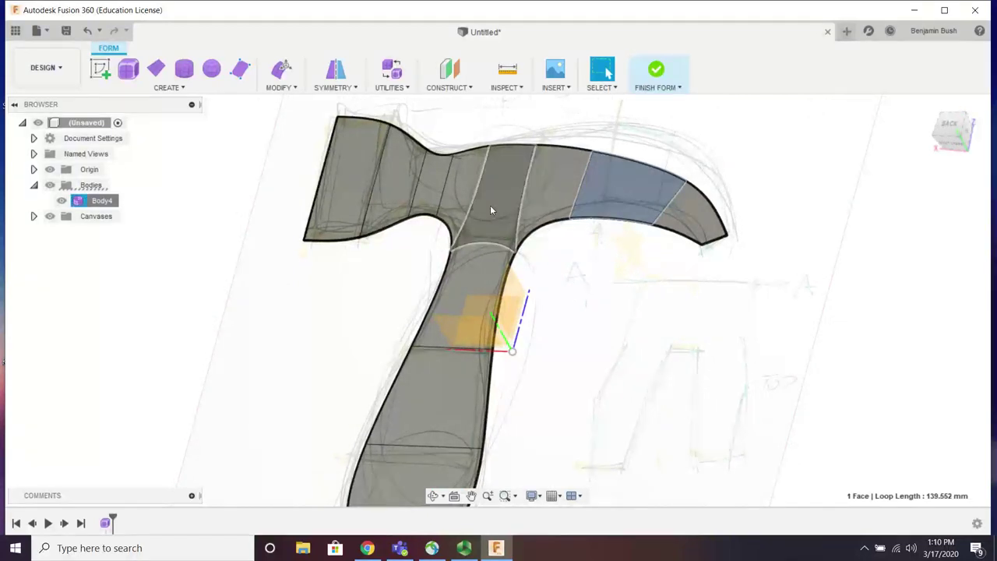
{"action": "left_click", "coordinate": [288, 91]}
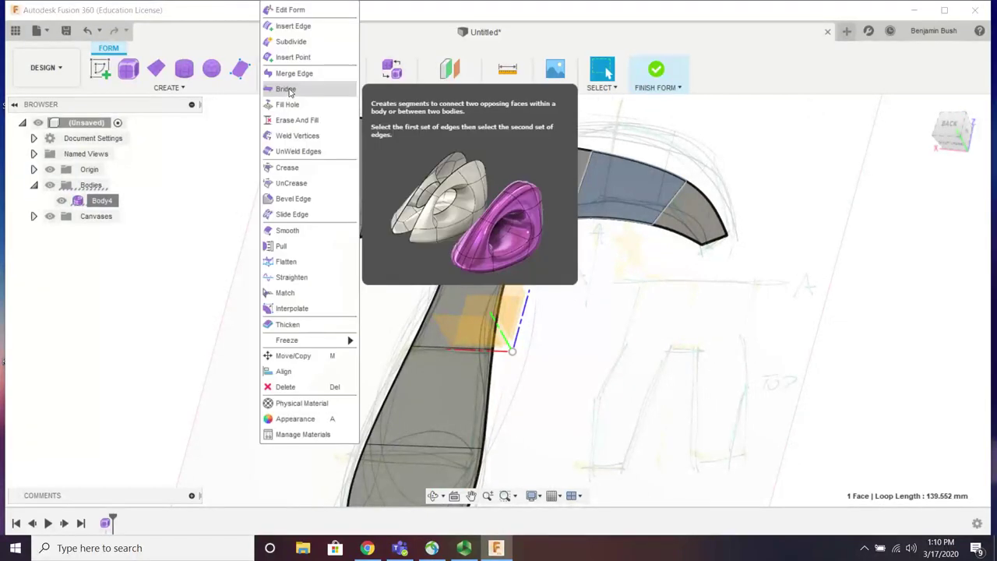
{"action": "left_click", "coordinate": [314, 325]}
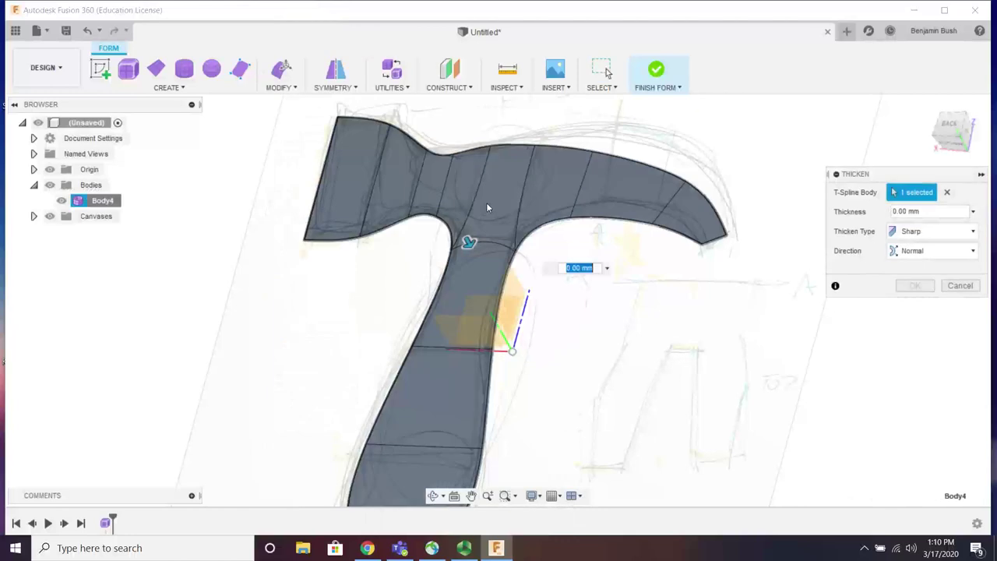
{"action": "left_click_drag", "start_coordinate": [473, 255], "coordinate": [441, 202]}
{"action": "middle_click_drag", "start_coordinate": [467, 233], "coordinate": [556, 298], "text": "shift"}
{"action": "left_click", "coordinate": [911, 286]}
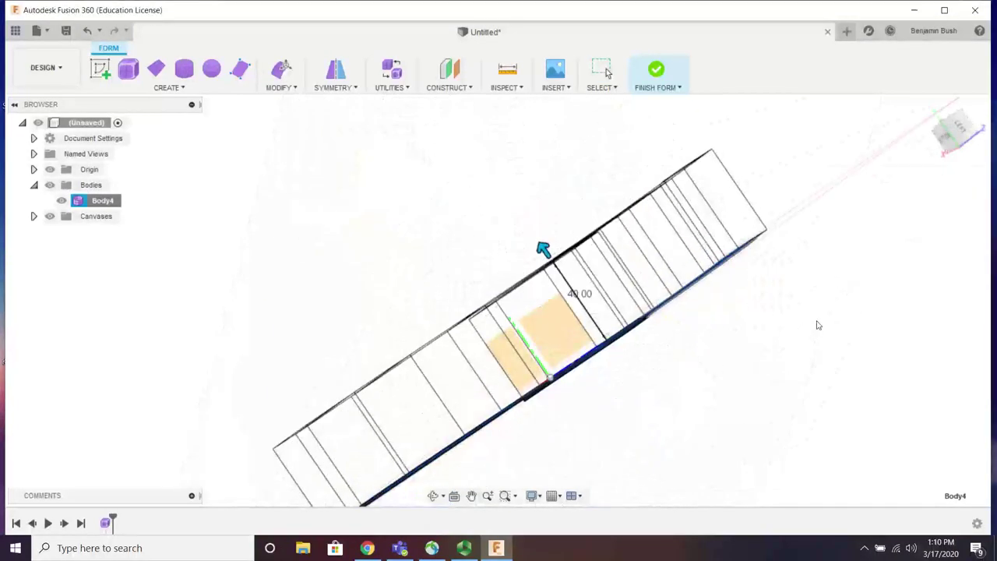
Step: Undo the thickening of the hammer body
{"action": "mouse_move", "coordinate": [817, 325]}
{"action": "middle_mouse_down", "text": "shift"}
{"action": "mouse_move", "coordinate": [717, 318]}
{"action": "mouse_move", "coordinate": [703, 345]}
{"action": "mouse_move", "coordinate": [768, 358]}
{"action": "mouse_move", "coordinate": [735, 385]}
{"action": "mouse_move", "coordinate": [651, 236]}
{"action": "middle_mouse_up", "text": "shift"}
{"action": "scroll", "coordinate": [651, 238], "scroll_direction": "up", "scroll_amount": 3}
{"action": "key", "text": "ctrl+z"}
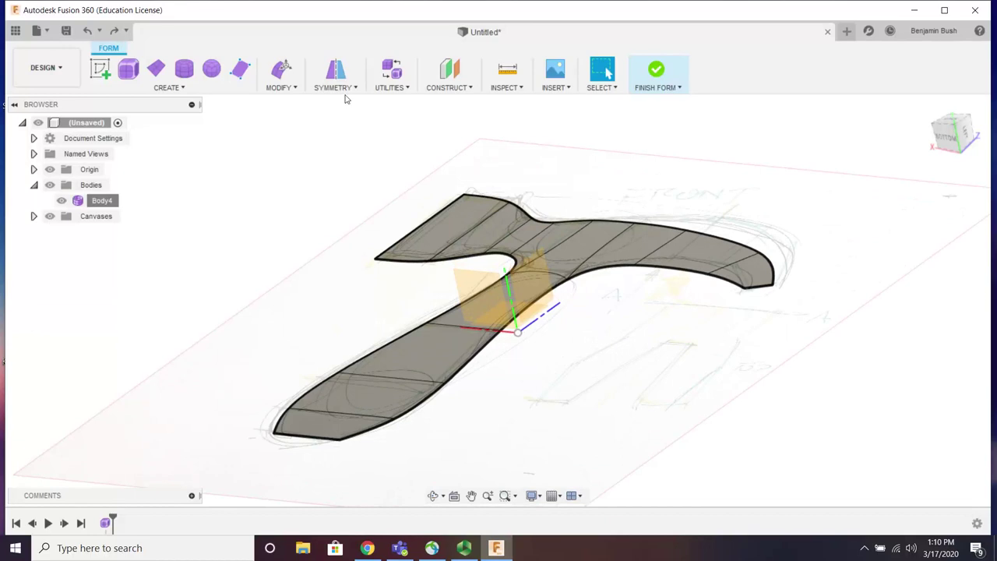
Step: Start a new Thicken operation on the flat hammer body
{"action": "left_click", "coordinate": [278, 89]}
{"action": "left_click", "coordinate": [311, 325]}
{"action": "left_click", "coordinate": [570, 247]}
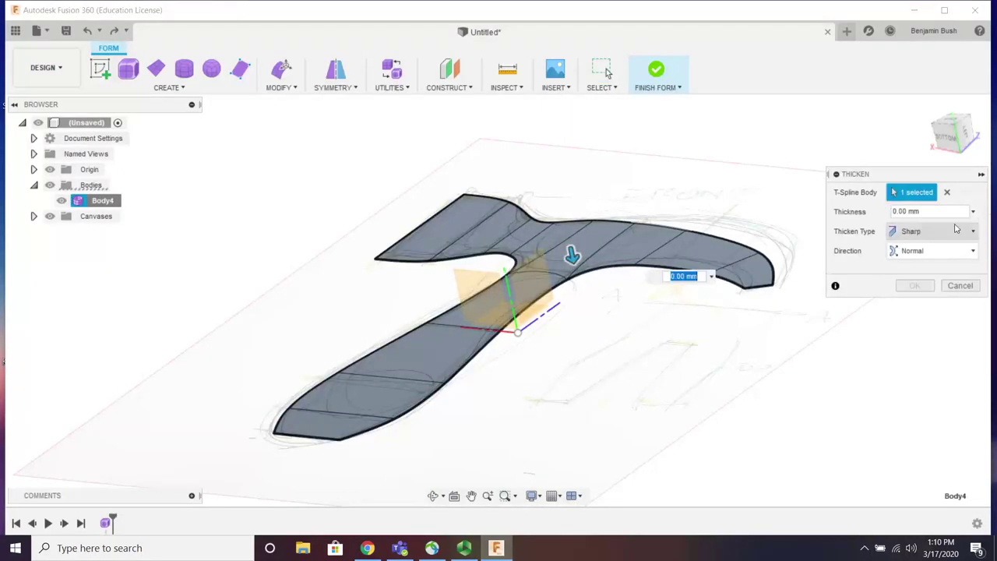
Step: Try to thicken the flat hammer body by 20 mm using the Soft thicken type and Normal direction
{"action": "left_click", "coordinate": [971, 231]}
{"action": "left_click", "coordinate": [910, 264]}
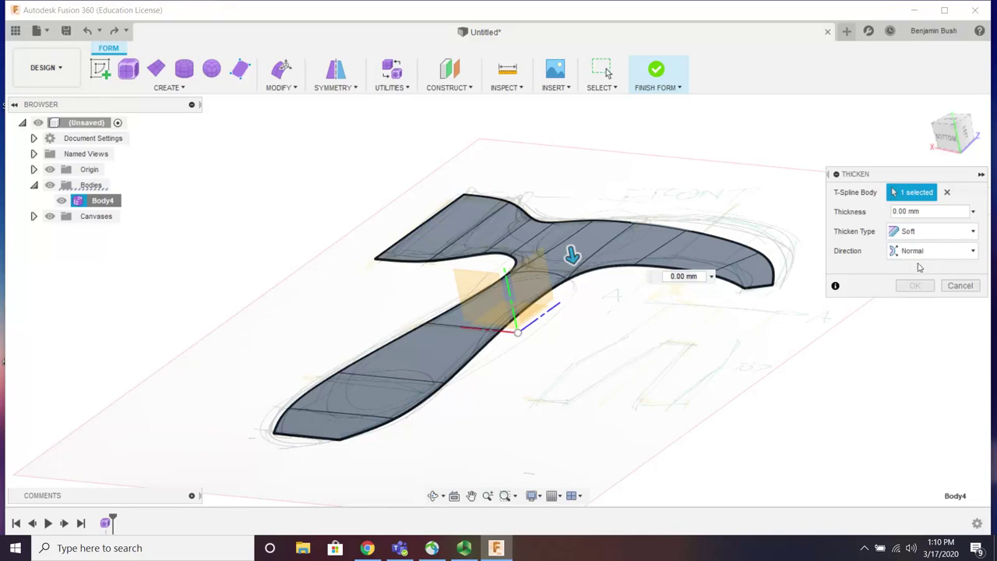
{"action": "left_click_drag", "start_coordinate": [579, 267], "coordinate": [566, 212]}
{"action": "left_click", "coordinate": [906, 285]}
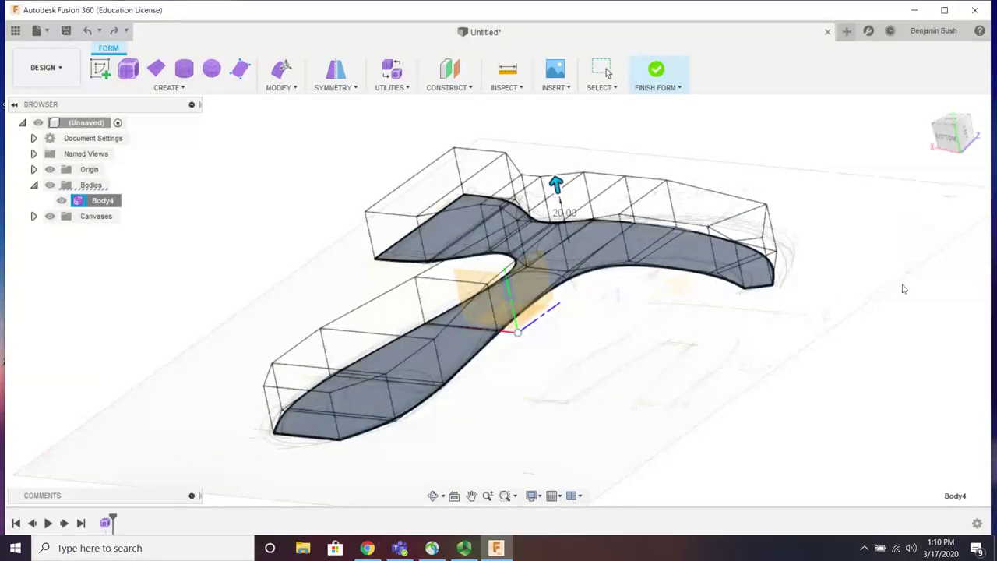
{"action": "middle_click_drag", "start_coordinate": [837, 338], "coordinate": [637, 305], "text": "shift"}
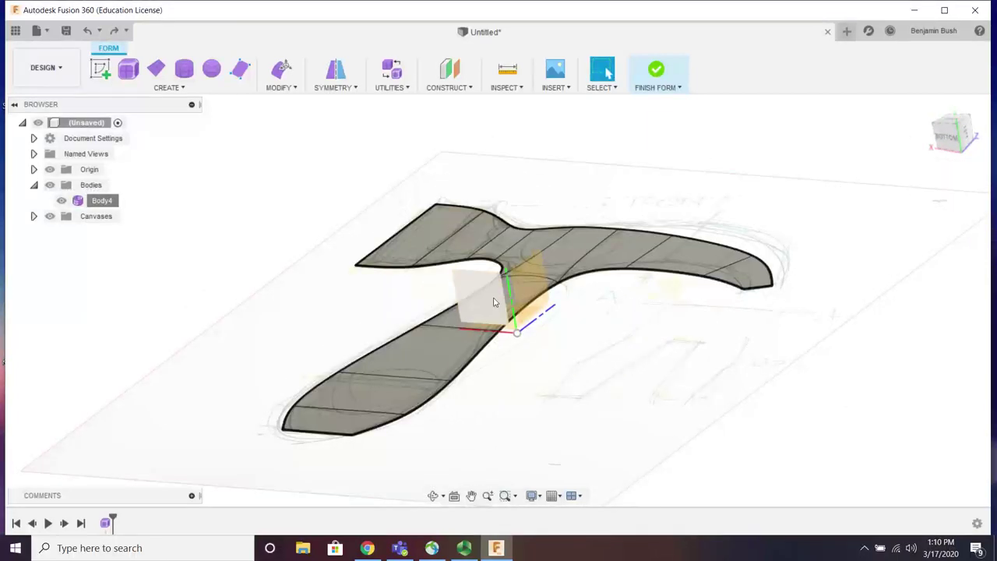
Step: Select all 12 faces of the flat hammer body as the profile for a form Extrude
{"action": "left_click", "coordinate": [168, 87]}
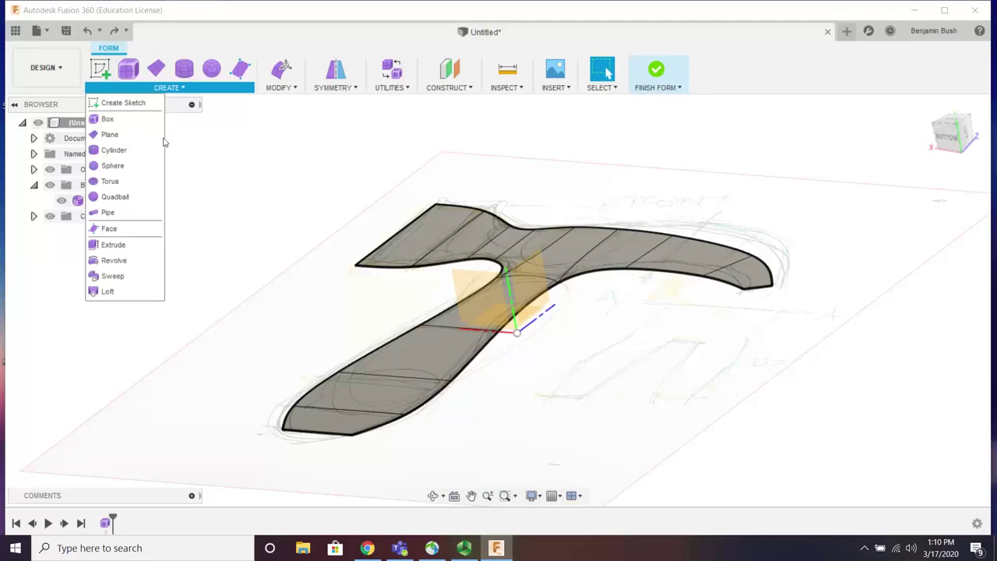
{"action": "left_click", "coordinate": [117, 245]}
{"action": "left_click", "coordinate": [543, 254]}
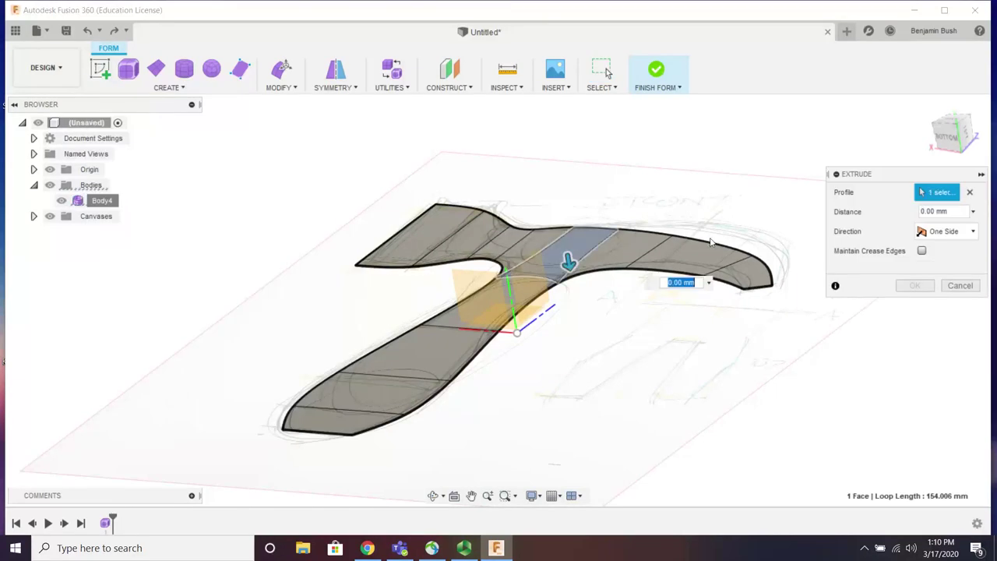
{"action": "left_click_drag", "start_coordinate": [726, 216], "coordinate": [320, 410]}
{"action": "left_click_drag", "start_coordinate": [284, 347], "coordinate": [815, 262]}
{"action": "left_click", "coordinate": [716, 267]}
{"action": "left_click", "coordinate": [971, 194]}
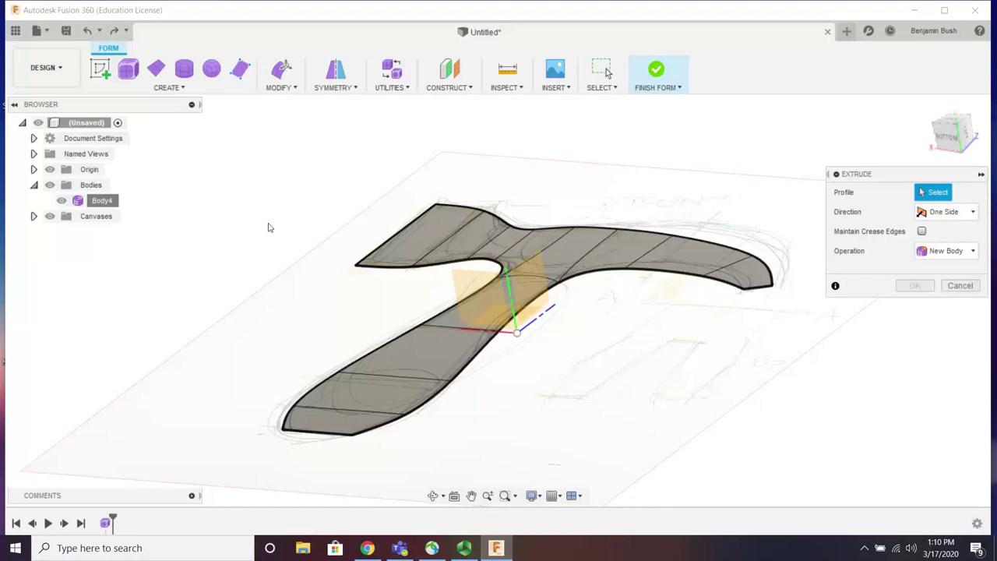
{"action": "left_click_drag", "start_coordinate": [274, 166], "coordinate": [829, 515]}
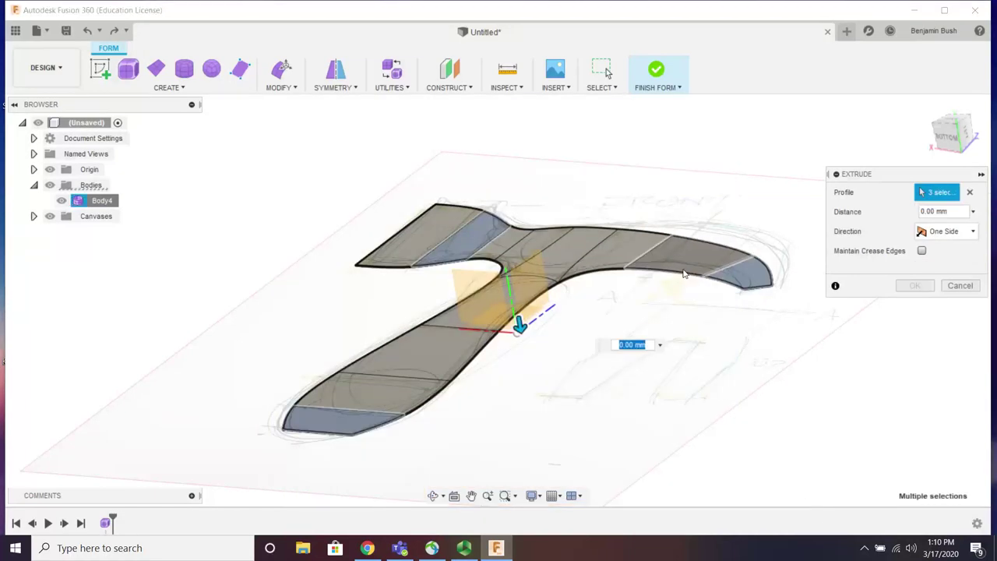
{"action": "left_click", "coordinate": [612, 256]}
{"action": "left_click", "coordinate": [565, 253]}
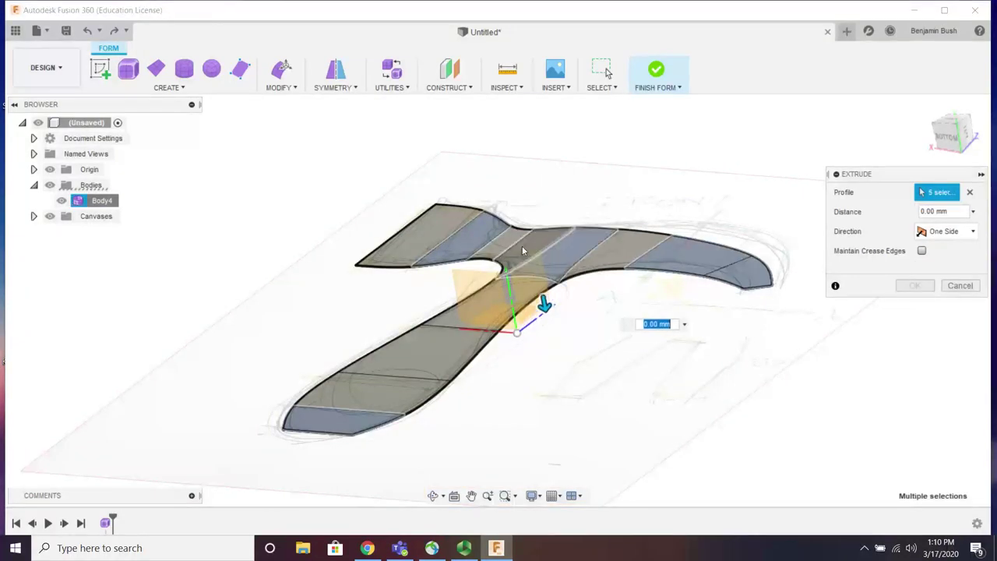
{"action": "left_click", "coordinate": [523, 249]}
{"action": "left_click", "coordinate": [613, 248]}
{"action": "left_click", "coordinate": [504, 317]}
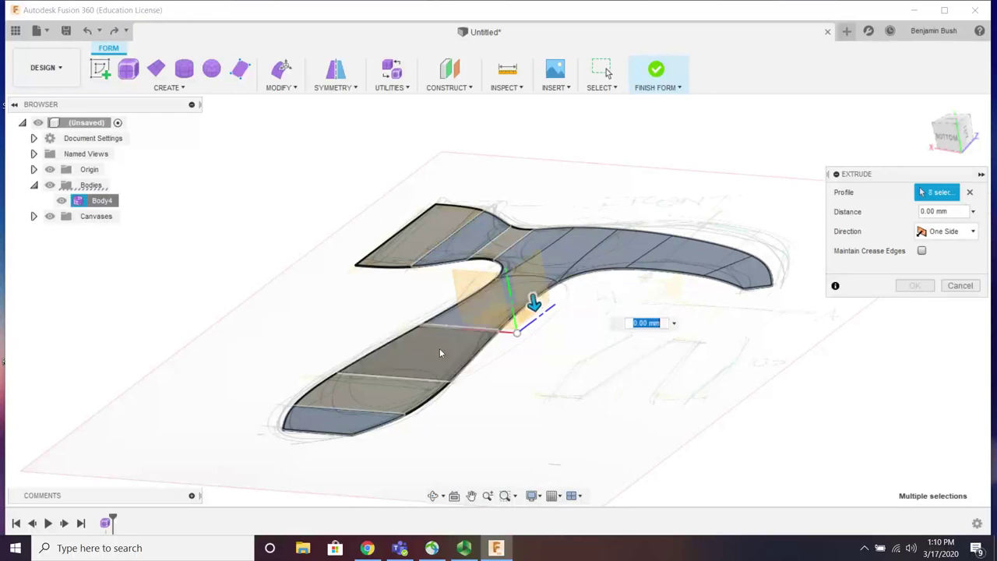
{"action": "left_click", "coordinate": [392, 381]}
{"action": "left_click", "coordinate": [501, 246]}
{"action": "left_click", "coordinate": [421, 240]}
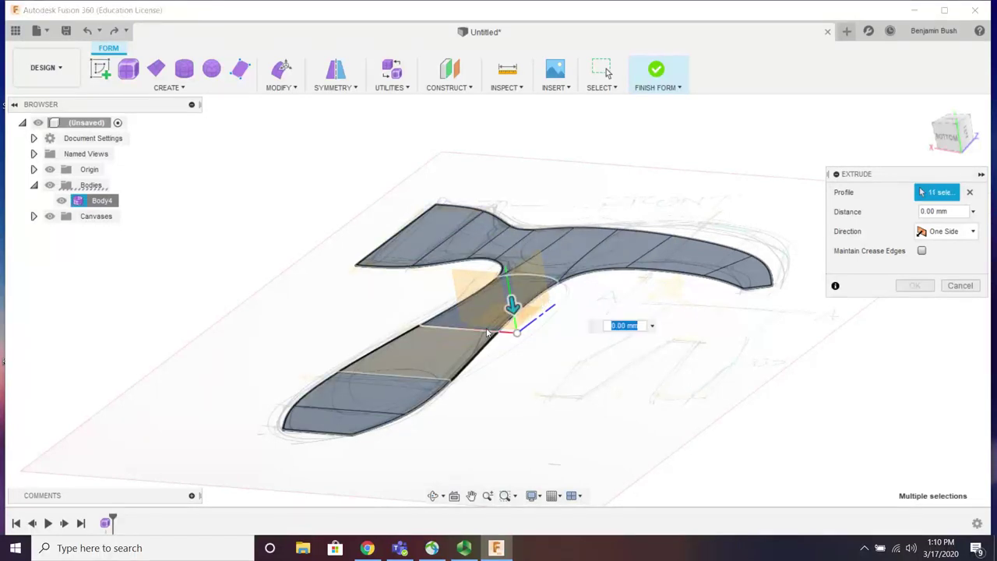
{"action": "left_click", "coordinate": [446, 352]}
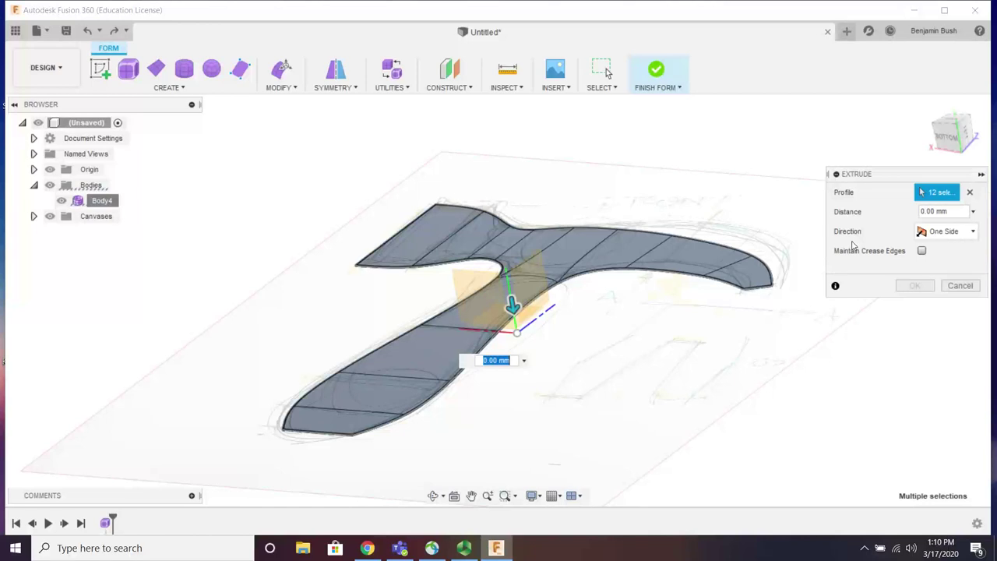
Step: Extrude the selected hammer faces with the Symmetric direction and a distance of -25 mm
{"action": "left_click", "coordinate": [958, 232]}
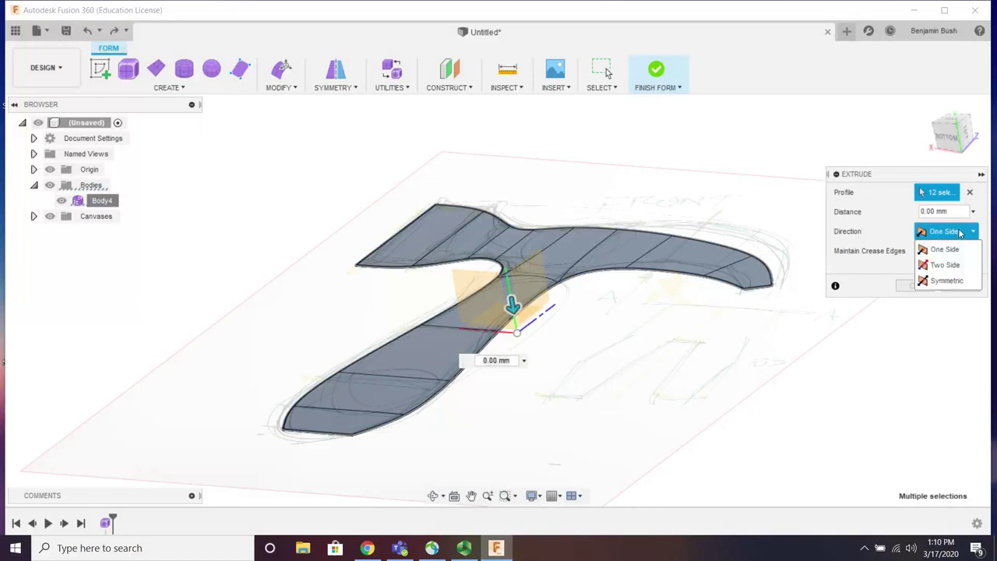
{"action": "left_click", "coordinate": [946, 281]}
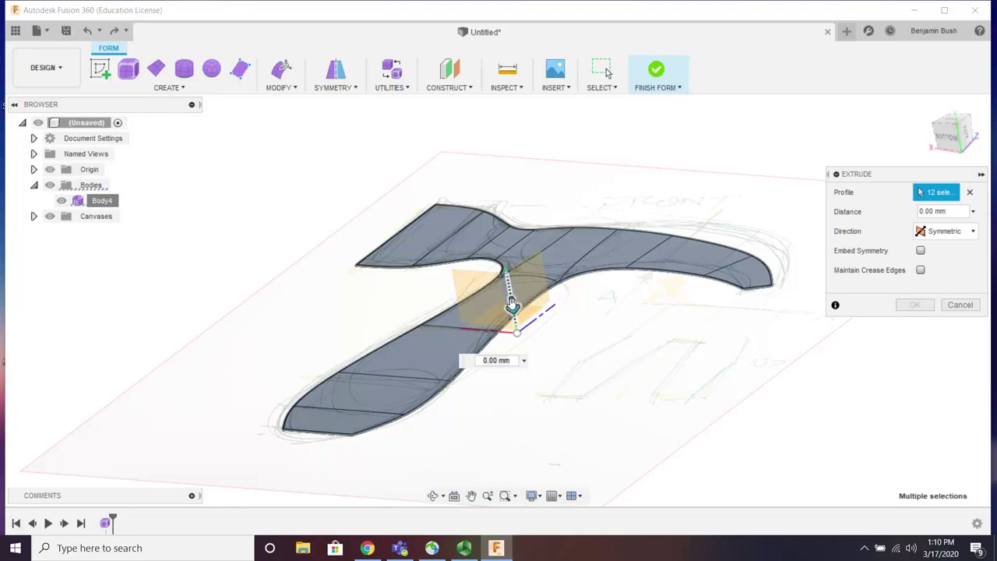
{"action": "left_click_drag", "start_coordinate": [512, 303], "coordinate": [491, 263]}
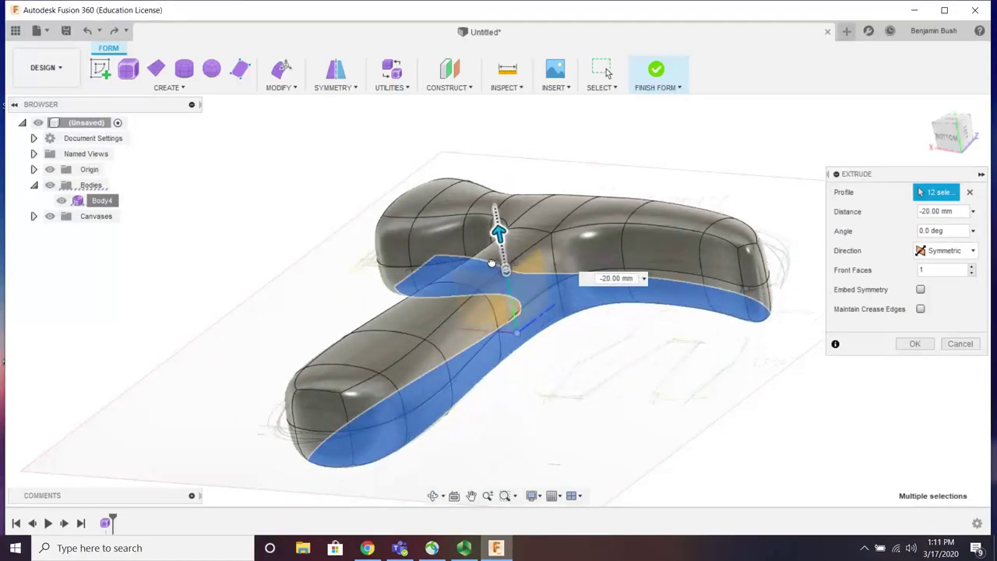
{"action": "left_click", "coordinate": [619, 282]}
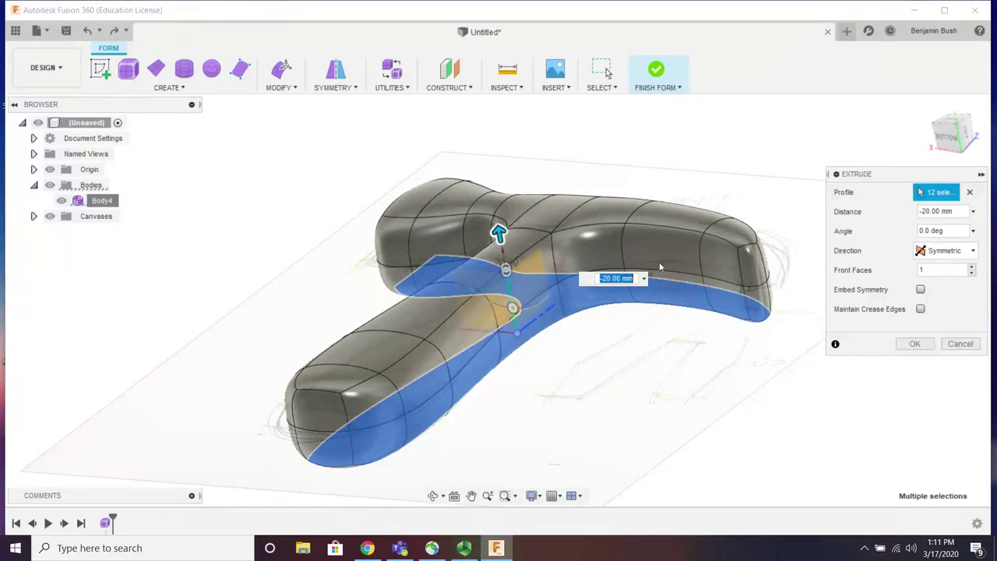
{"action": "type", "text": "-25"}
{"action": "key", "text": "Return"}
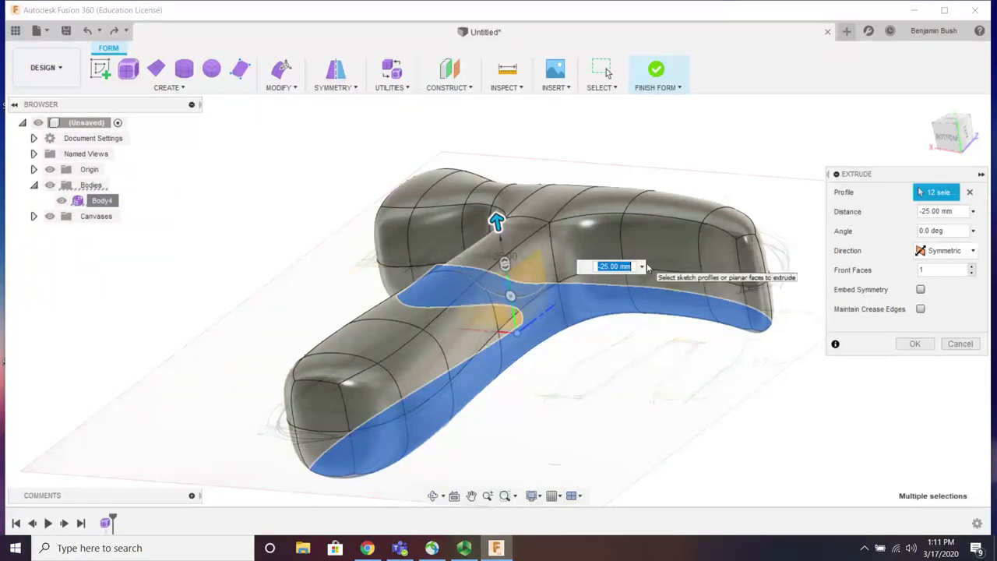
{"action": "middle_click_drag", "start_coordinate": [546, 398], "coordinate": [580, 394], "text": "shift"}
{"action": "left_click", "coordinate": [913, 344]}
Step: Hide the reference canvases and inspect the extruded hammer body from its side and claw end
{"action": "middle_click_drag", "start_coordinate": [790, 436], "coordinate": [478, 427], "text": "shift"}
{"action": "scroll", "coordinate": [480, 428], "scroll_direction": "up", "scroll_amount": 4}
{"action": "scroll", "coordinate": [507, 373], "scroll_direction": "down", "scroll_amount": 6}
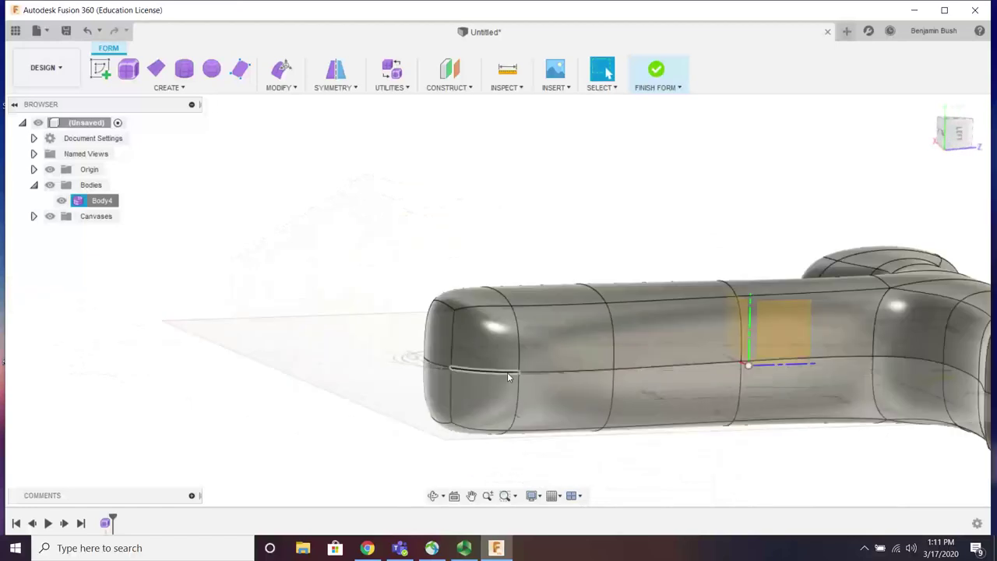
{"action": "scroll", "coordinate": [860, 393], "scroll_direction": "up", "scroll_amount": 4}
{"action": "middle_click_drag", "start_coordinate": [742, 395], "coordinate": [745, 450], "text": "shift"}
{"action": "scroll", "coordinate": [748, 450], "scroll_direction": "up", "scroll_amount": 3}
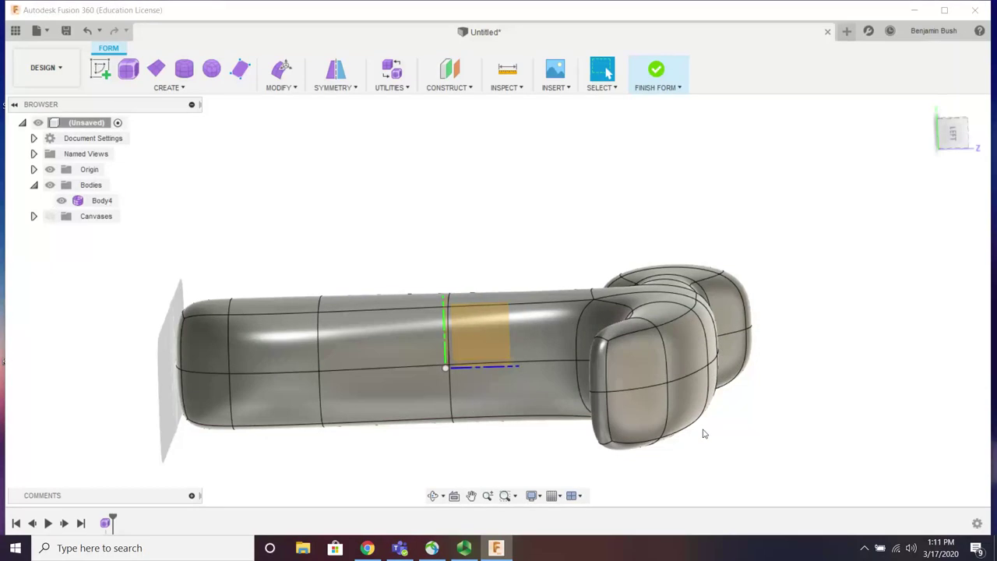
{"action": "middle_click_drag", "start_coordinate": [701, 433], "coordinate": [649, 371], "text": "shift"}
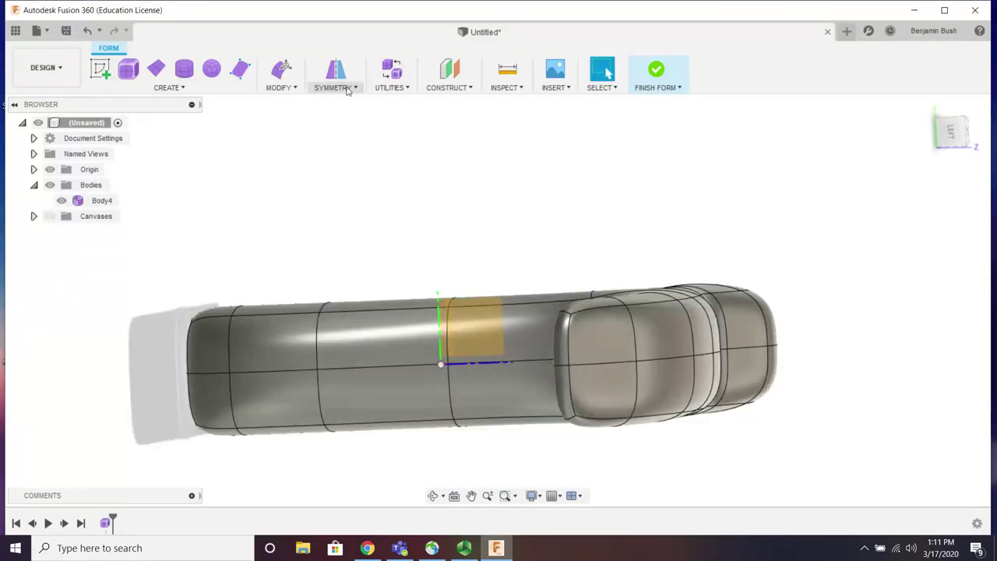
Step: Subdivide the adjacent faces above and below the centre line on the claw's outer side, using Simple insert mode
{"action": "left_click", "coordinate": [279, 88]}
{"action": "left_click", "coordinate": [289, 41]}
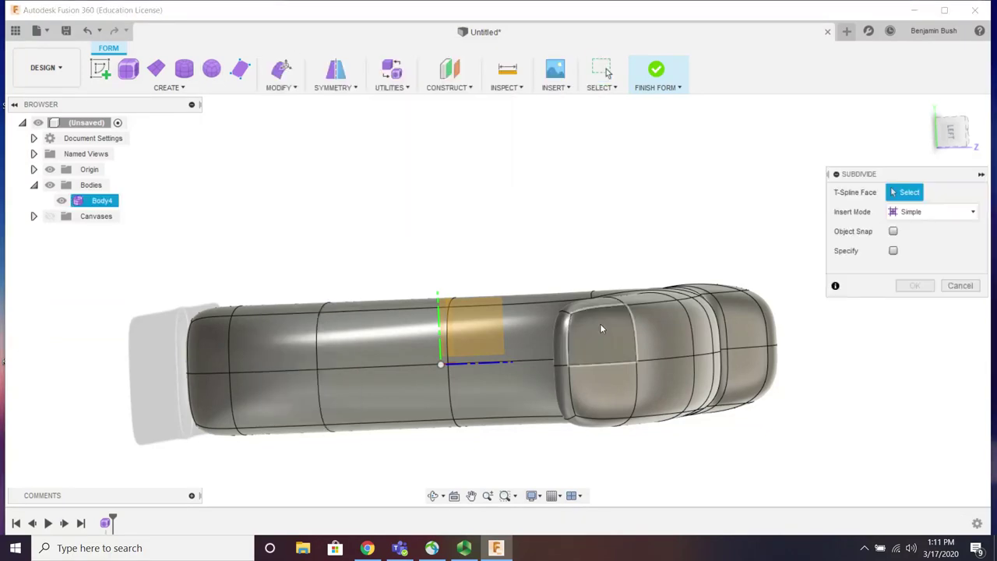
{"action": "left_click", "coordinate": [656, 351]}
{"action": "left_click", "coordinate": [913, 286]}
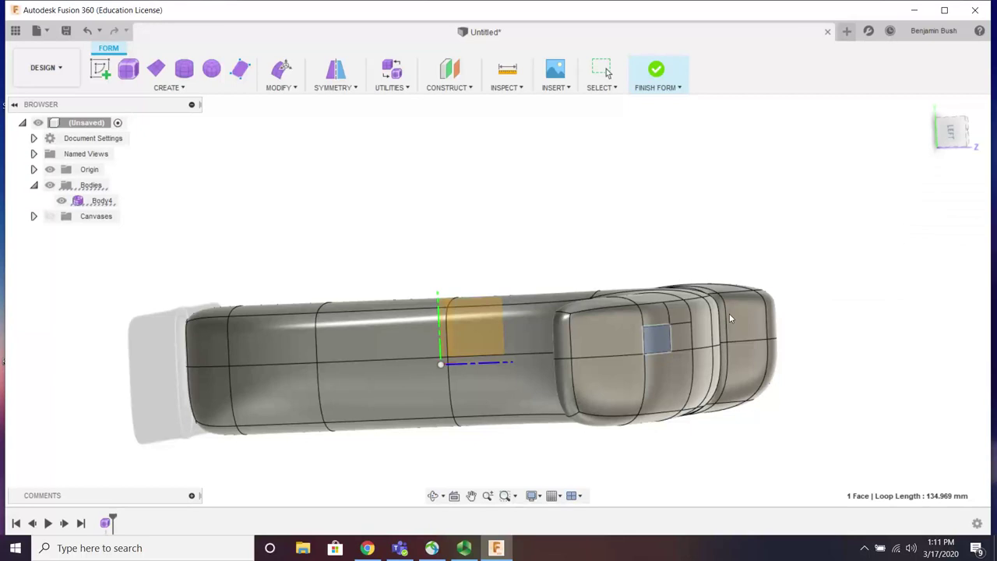
{"action": "left_click", "coordinate": [668, 380]}
{"action": "right_click", "coordinate": [542, 253]}
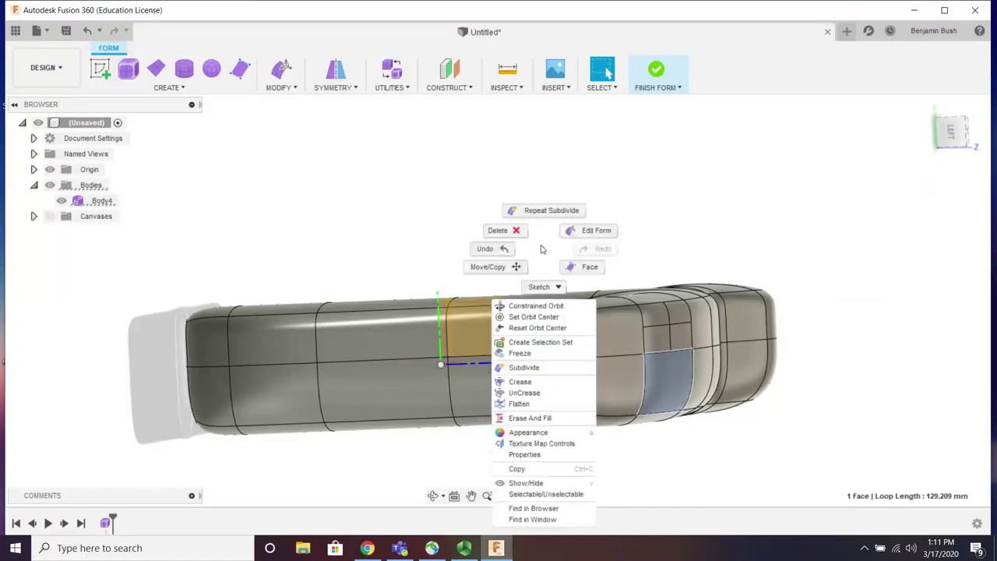
{"action": "left_click", "coordinate": [567, 207]}
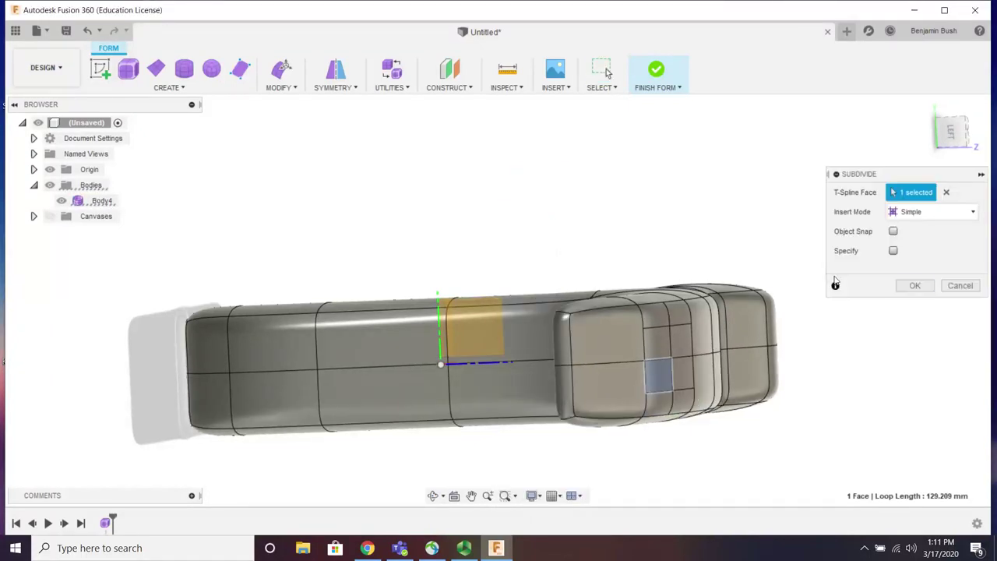
{"action": "left_click", "coordinate": [913, 286]}
Step: Subdivide the two end faces beside the already divided ones on the claw, using Simple insert mode
{"action": "left_click", "coordinate": [614, 394]}
{"action": "right_click", "coordinate": [614, 385]}
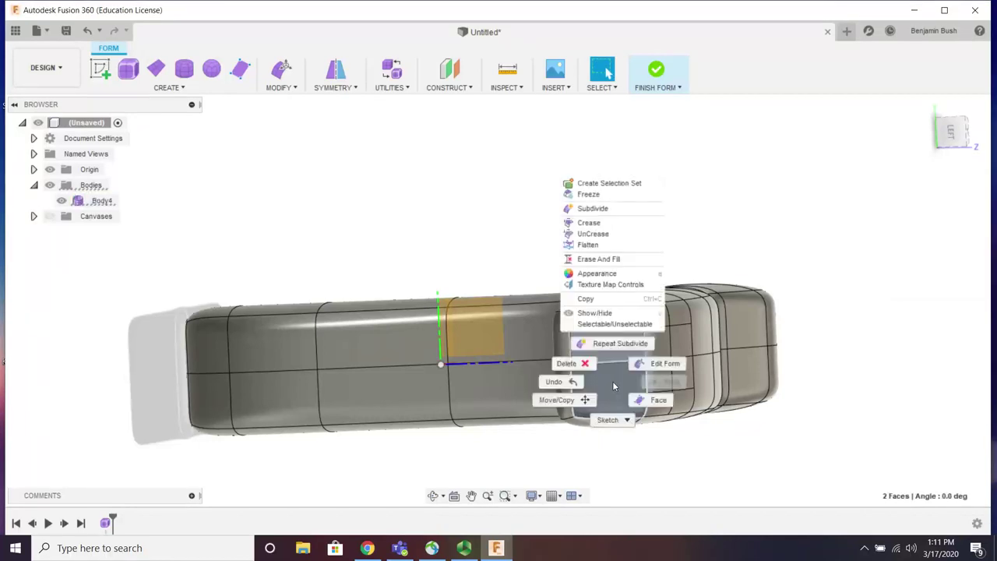
{"action": "left_click", "coordinate": [611, 342]}
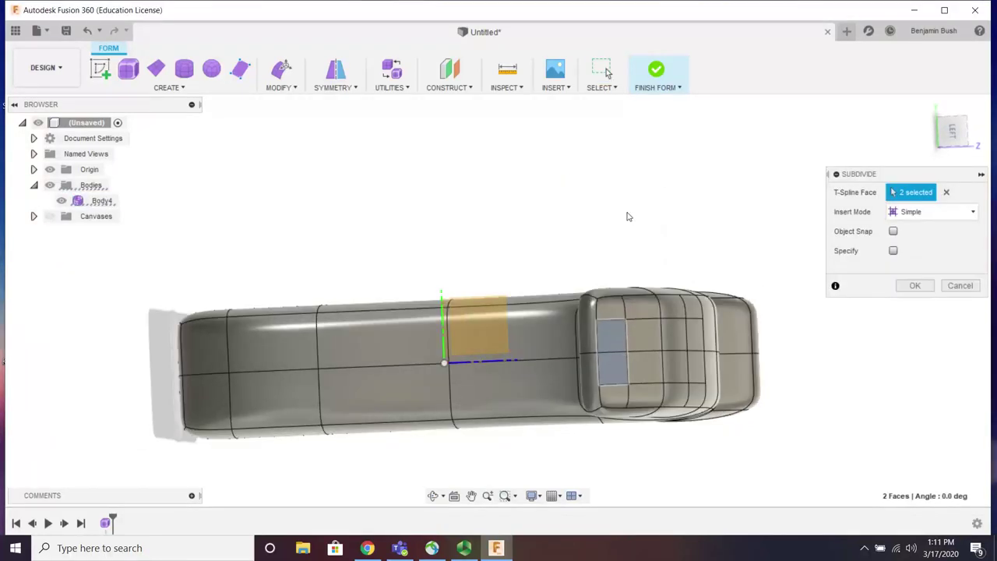
{"action": "middle_click_drag", "start_coordinate": [630, 216], "coordinate": [631, 361], "text": "shift"}
{"action": "left_click", "coordinate": [913, 286]}
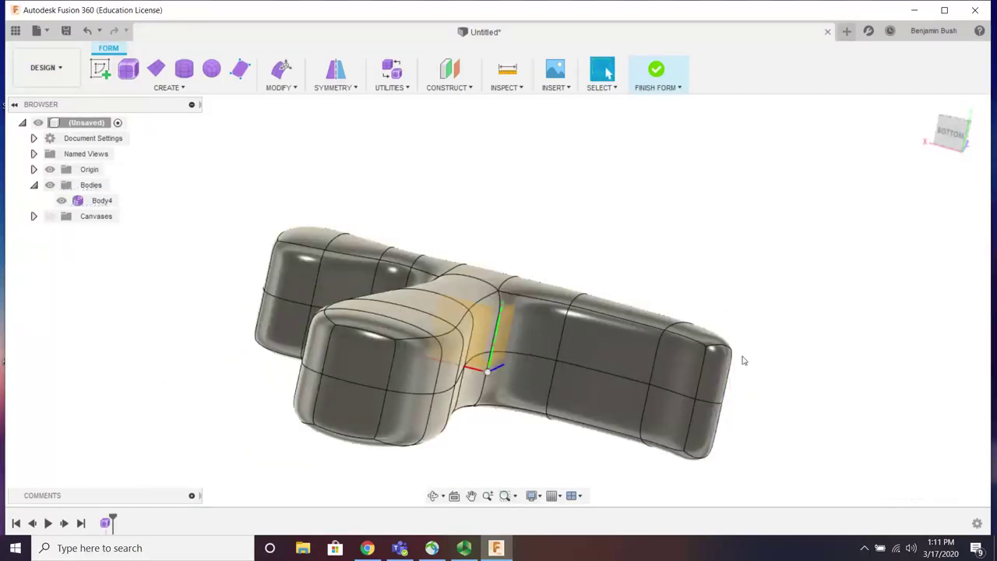
Step: Subdivide the six faces along the underside of the claw out to its tip, using Simple insert mode
{"action": "left_click", "coordinate": [632, 363]}
{"action": "left_click", "coordinate": [660, 396], "text": "shift"}
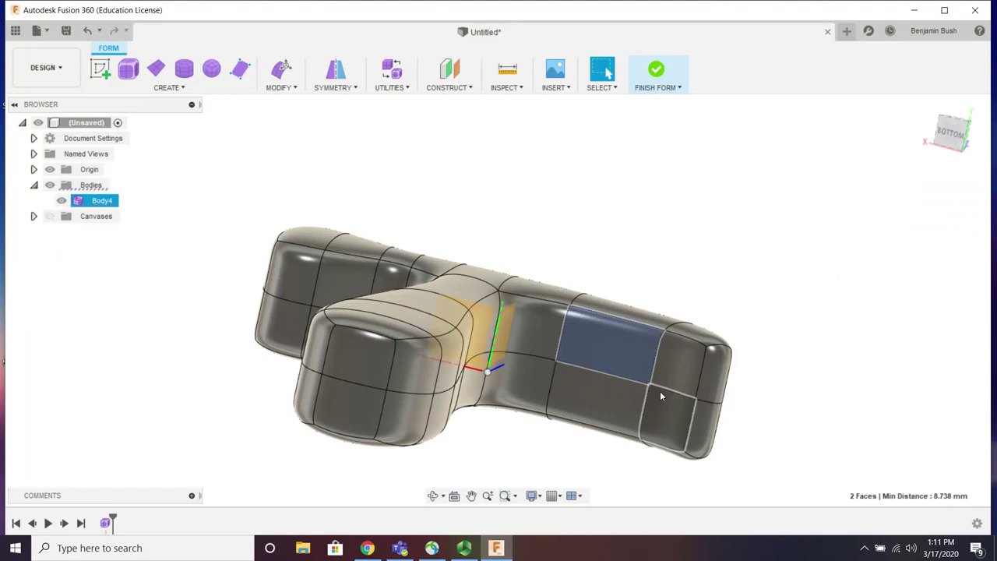
{"action": "left_click", "coordinate": [679, 376], "text": "shift"}
{"action": "left_click", "coordinate": [707, 422], "text": "shift"}
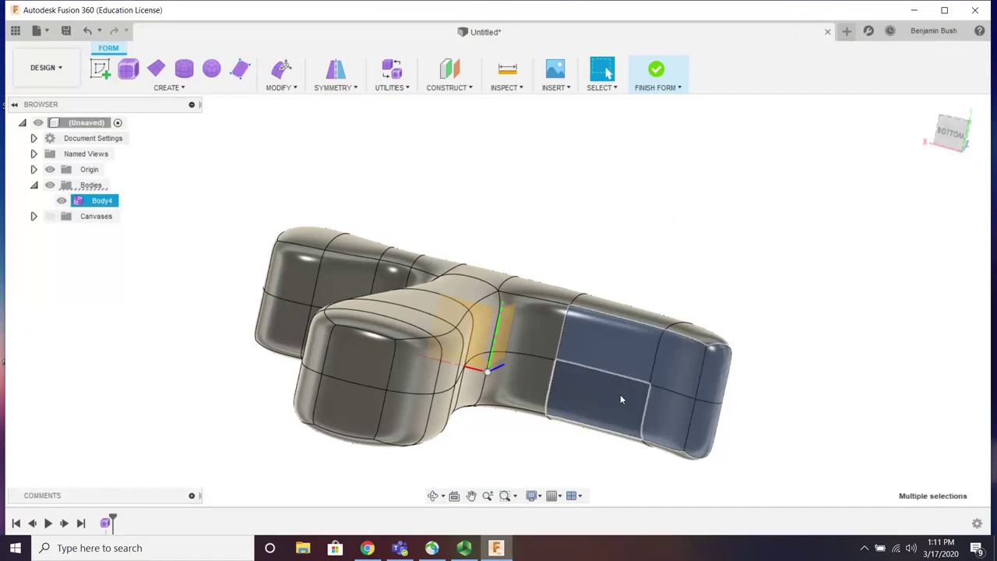
{"action": "right_click", "coordinate": [620, 394]}
{"action": "left_click", "coordinate": [644, 361]}
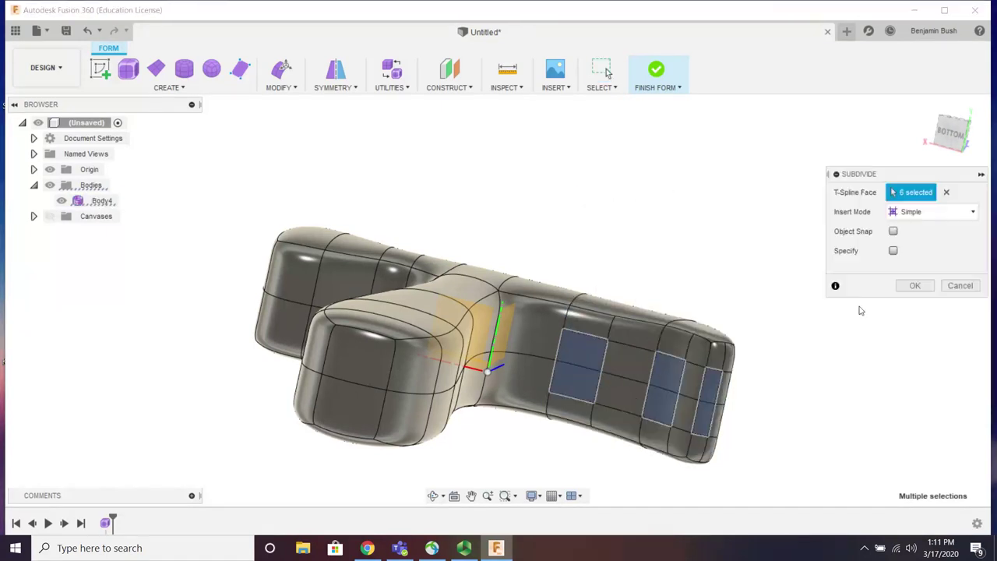
{"action": "left_click", "coordinate": [925, 287]}
{"action": "scroll", "coordinate": [667, 405], "scroll_direction": "up", "scroll_amount": 4}
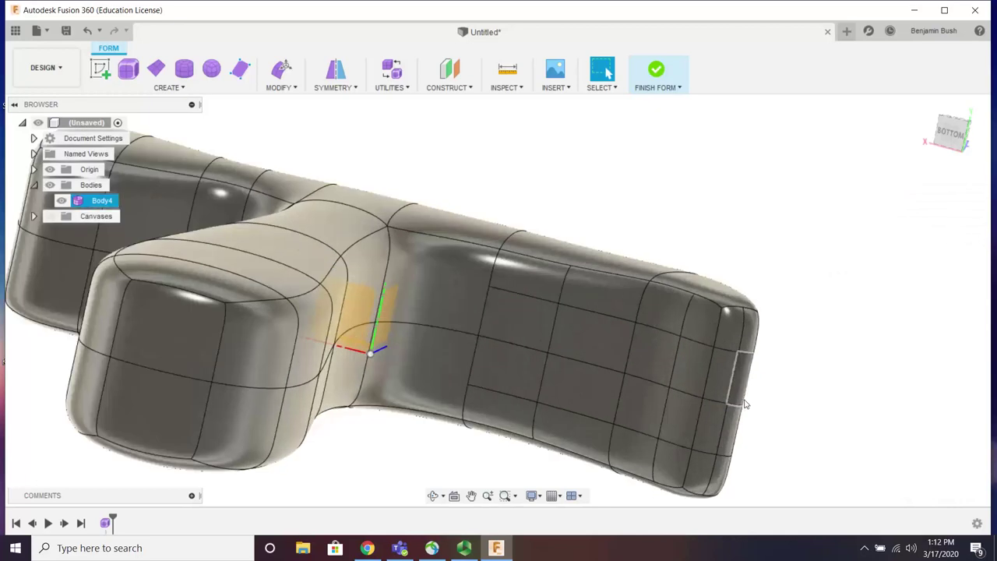
Step: Delete the middle rows of subdivided faces through the claw to open a slot that splits it into two prongs
{"action": "double_click", "coordinate": [700, 409]}
{"action": "key", "text": "Delete"}
{"action": "middle_click_drag", "start_coordinate": [686, 403], "coordinate": [746, 392], "text": "shift"}
{"action": "left_click_drag", "start_coordinate": [810, 397], "coordinate": [705, 388]}
{"action": "key", "text": "Delete"}
{"action": "middle_click_drag", "start_coordinate": [819, 407], "coordinate": [797, 394], "text": "shift"}
{"action": "left_click_drag", "start_coordinate": [897, 388], "coordinate": [785, 394]}
{"action": "key", "text": "Delete"}
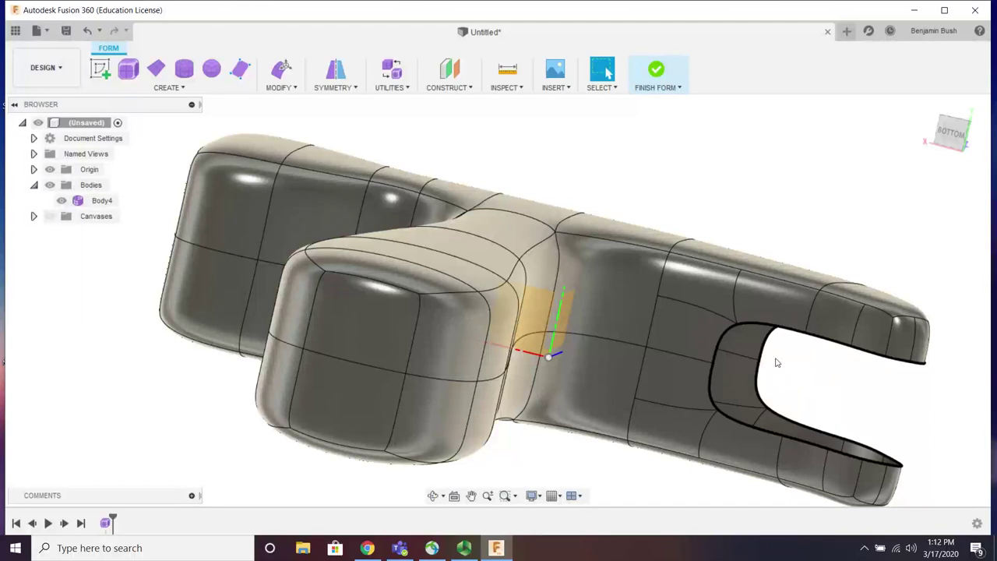
{"action": "left_click_drag", "start_coordinate": [781, 358], "coordinate": [686, 376]}
{"action": "key", "text": "Delete"}
{"action": "middle_click_drag", "start_coordinate": [816, 396], "coordinate": [785, 388], "text": "shift"}
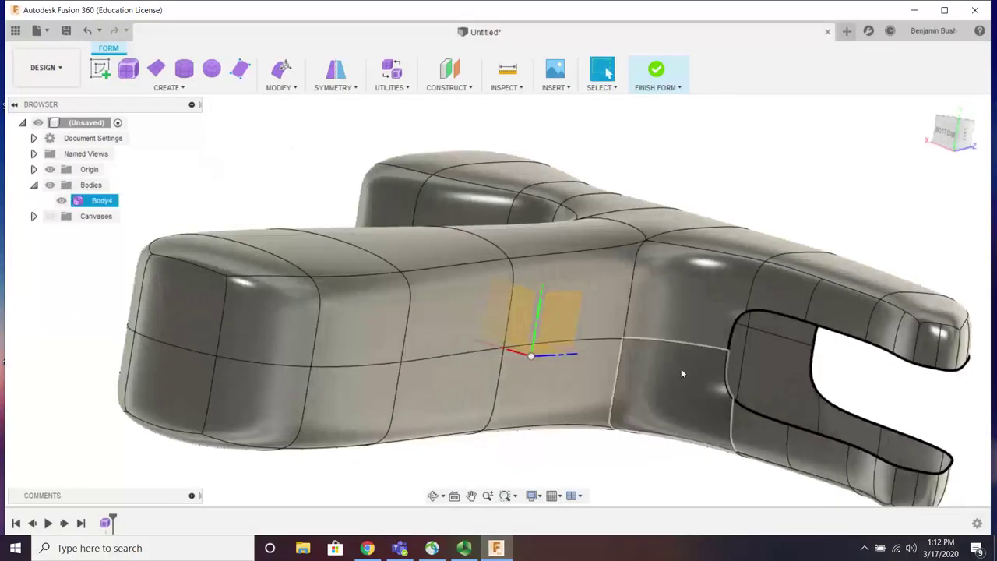
{"action": "scroll", "coordinate": [680, 373], "scroll_direction": "down", "scroll_amount": 3}
{"action": "left_click", "coordinate": [930, 408]}
{"action": "middle_click_drag", "start_coordinate": [930, 407], "coordinate": [827, 400], "text": "shift"}
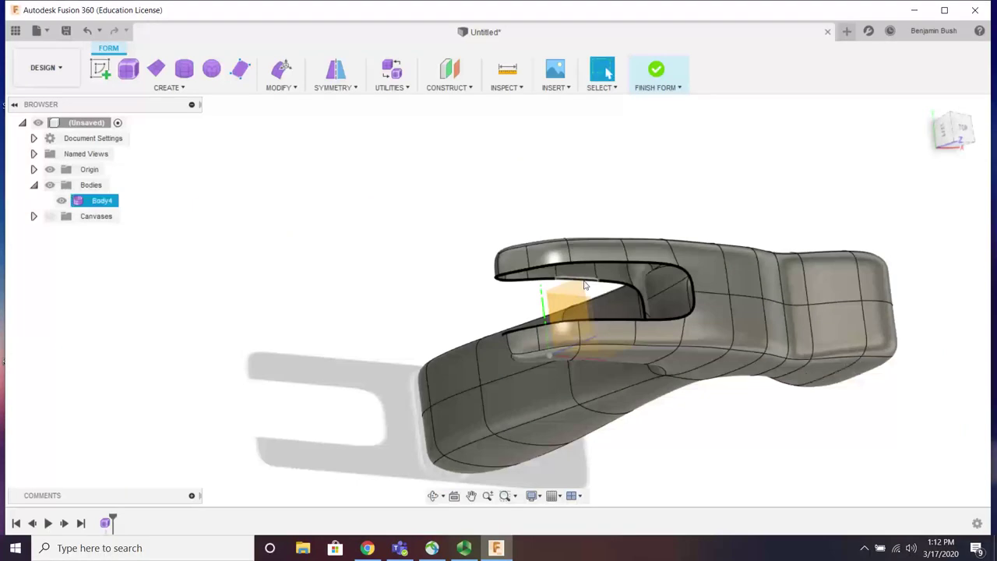
{"action": "scroll", "coordinate": [585, 268], "scroll_direction": "up", "scroll_amount": 3}
{"action": "left_click", "coordinate": [282, 87]}
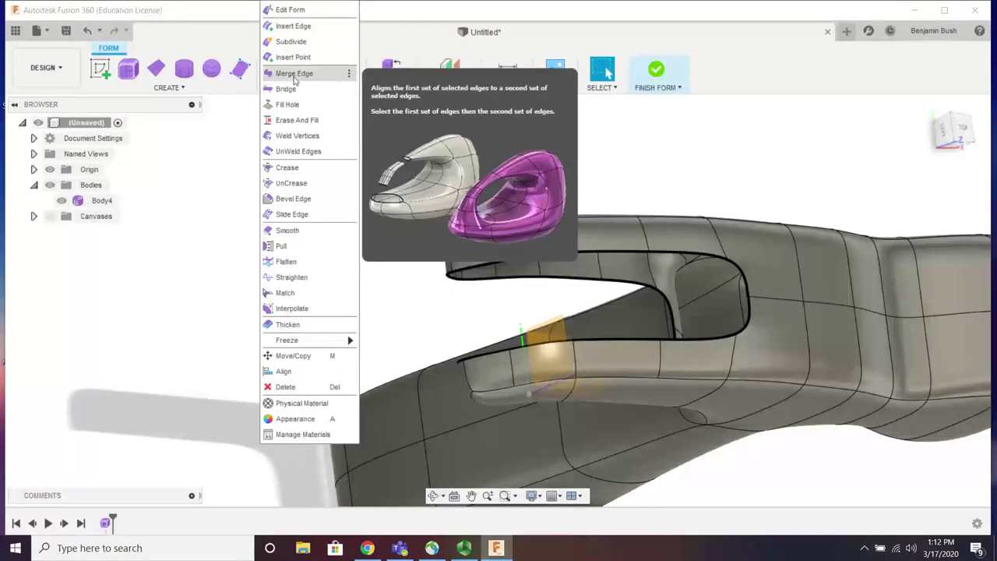
{"action": "left_click", "coordinate": [294, 73]}
{"action": "left_click", "coordinate": [591, 254]}
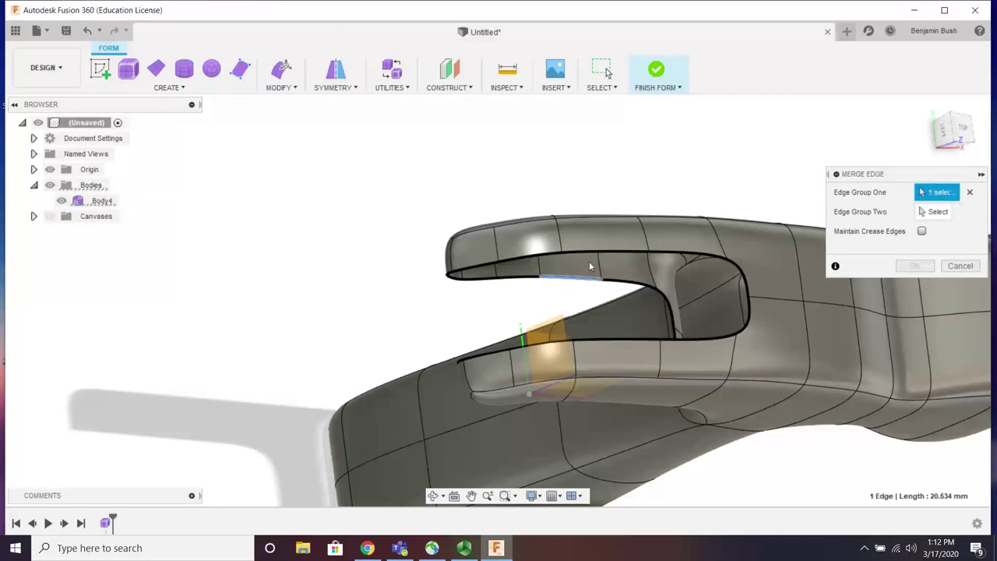
{"action": "left_click", "coordinate": [594, 254]}
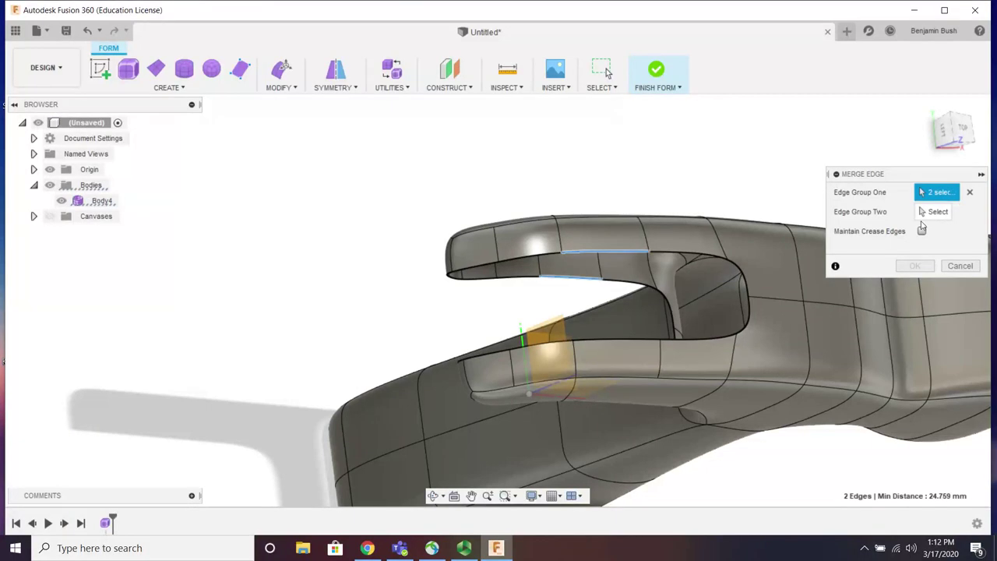
{"action": "left_click", "coordinate": [660, 290]}
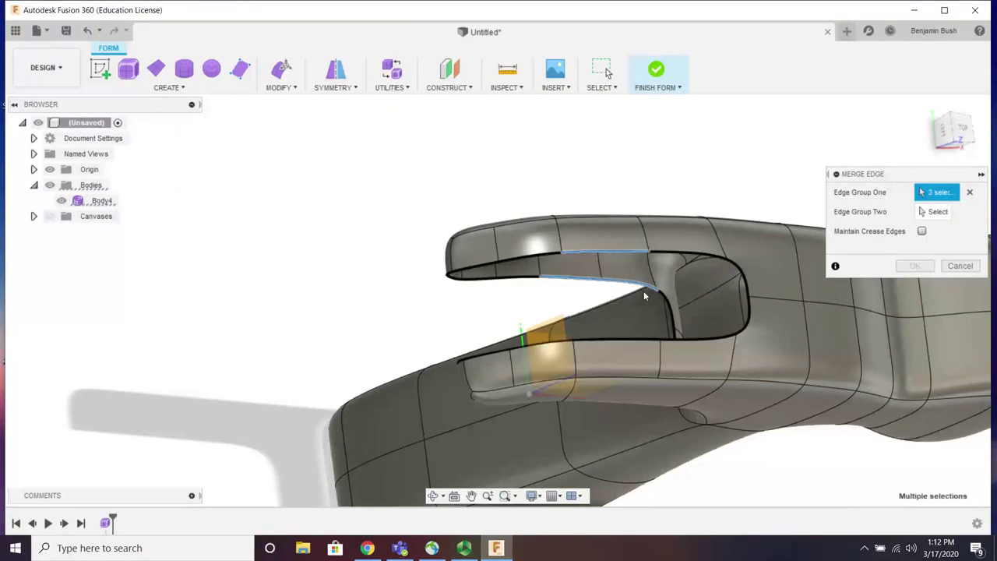
{"action": "left_click", "coordinate": [533, 278]}
{"action": "left_click", "coordinate": [963, 267]}
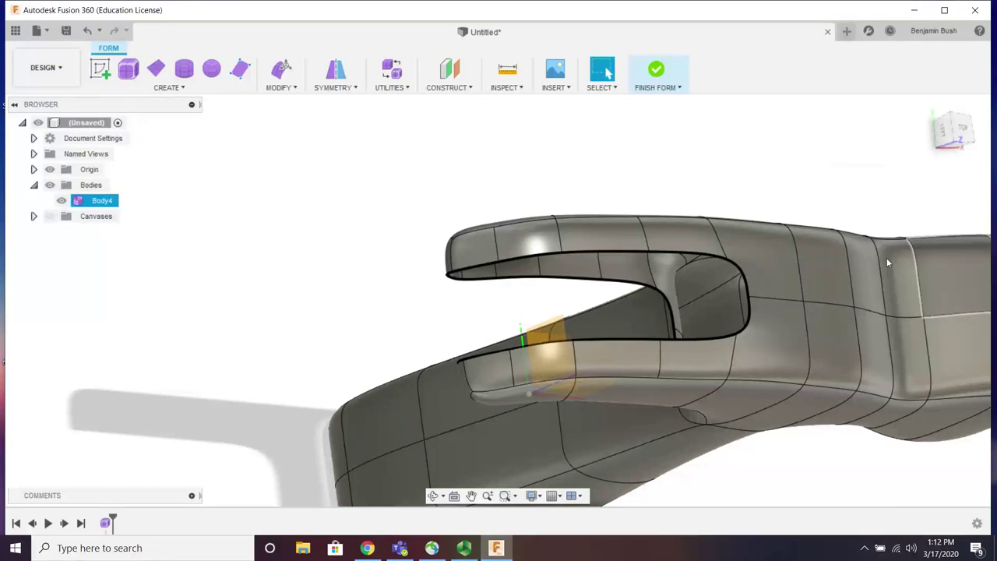
{"action": "left_click", "coordinate": [240, 69]}
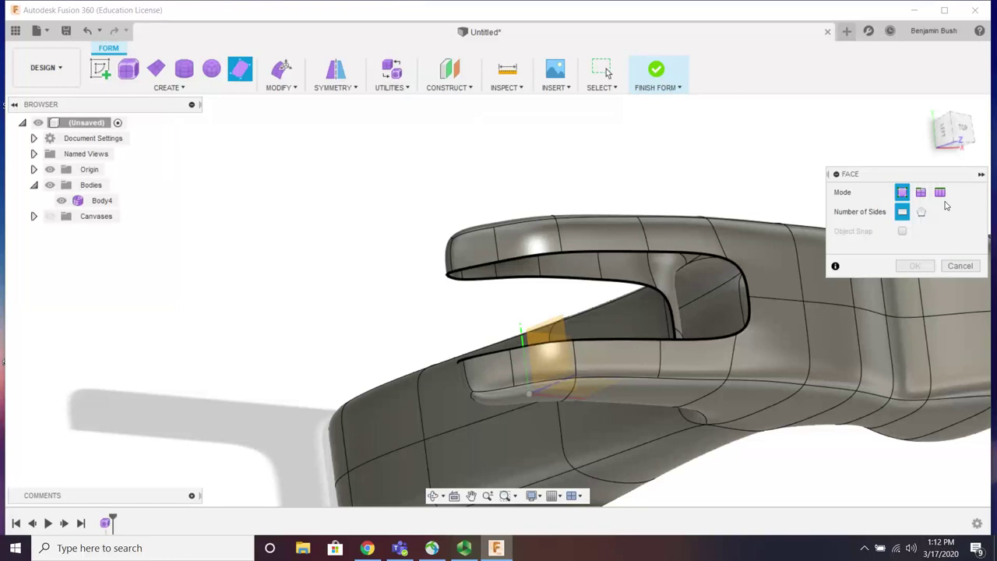
{"action": "left_click", "coordinate": [961, 266]}
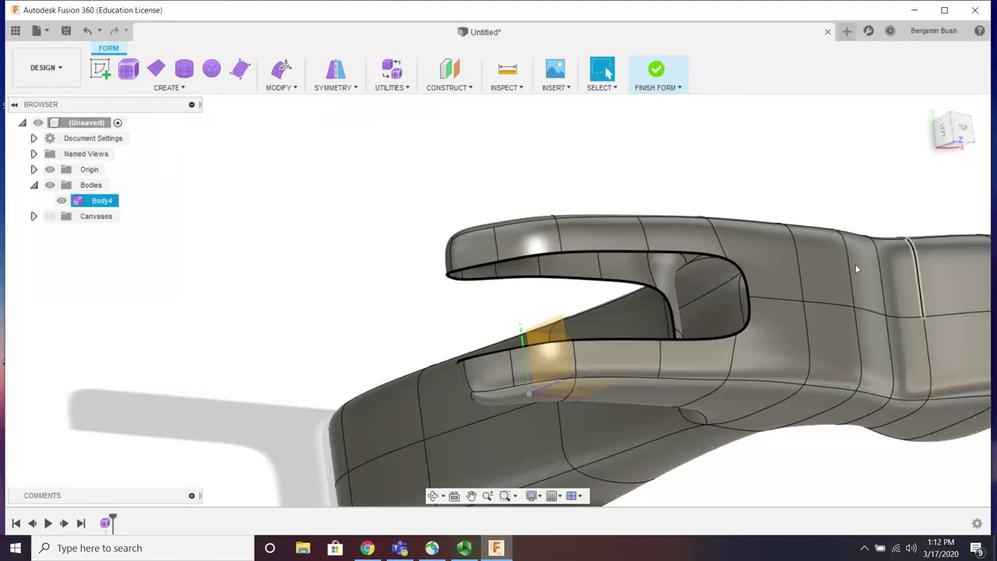
Step: Switch the T-Spline hammer body to box display mode
{"action": "left_click", "coordinate": [403, 88]}
{"action": "left_click", "coordinate": [406, 102]}
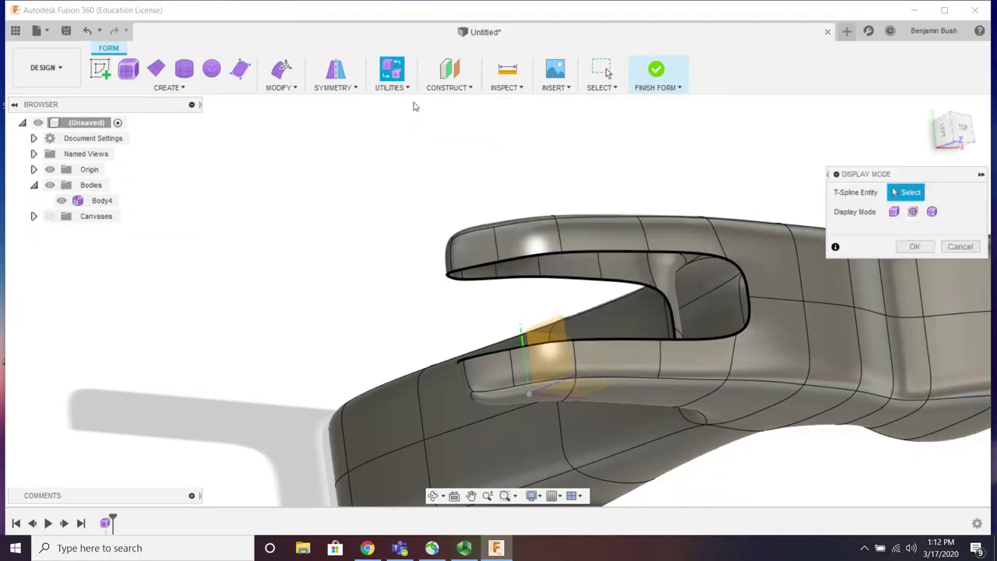
{"action": "left_click", "coordinate": [894, 212]}
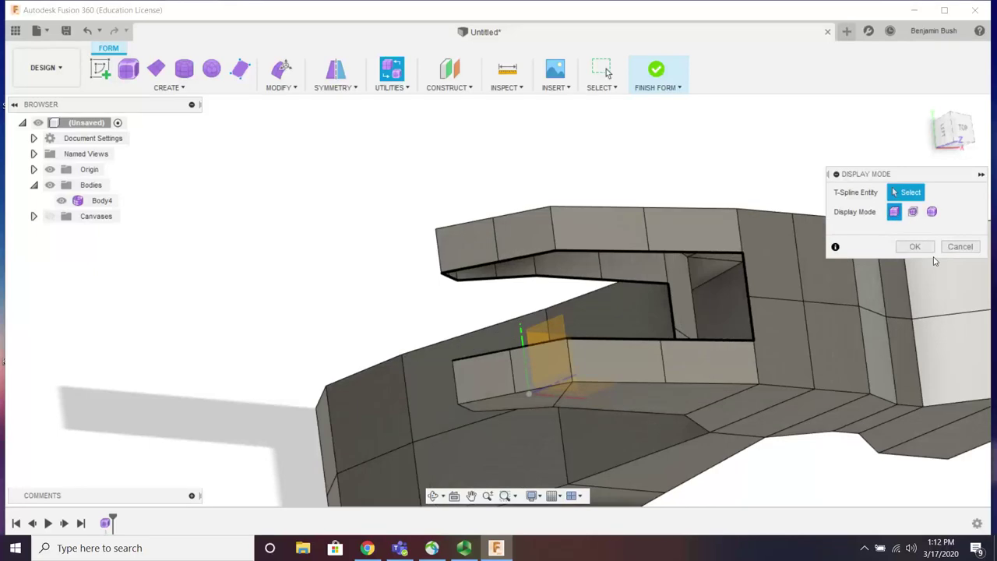
{"action": "left_click", "coordinate": [915, 247]}
{"action": "middle_click_drag", "start_coordinate": [697, 271], "coordinate": [611, 314], "text": "shift"}
Step: Create a four-sided face in simple mode across the inner side of one prong, near the closed end of the slot
{"action": "left_click", "coordinate": [239, 68]}
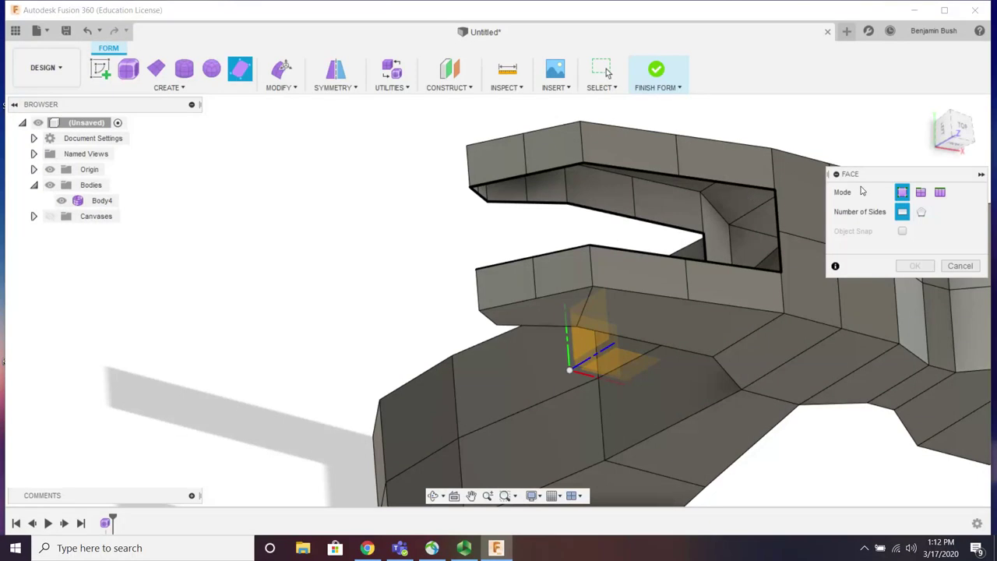
{"action": "left_click", "coordinate": [679, 175]}
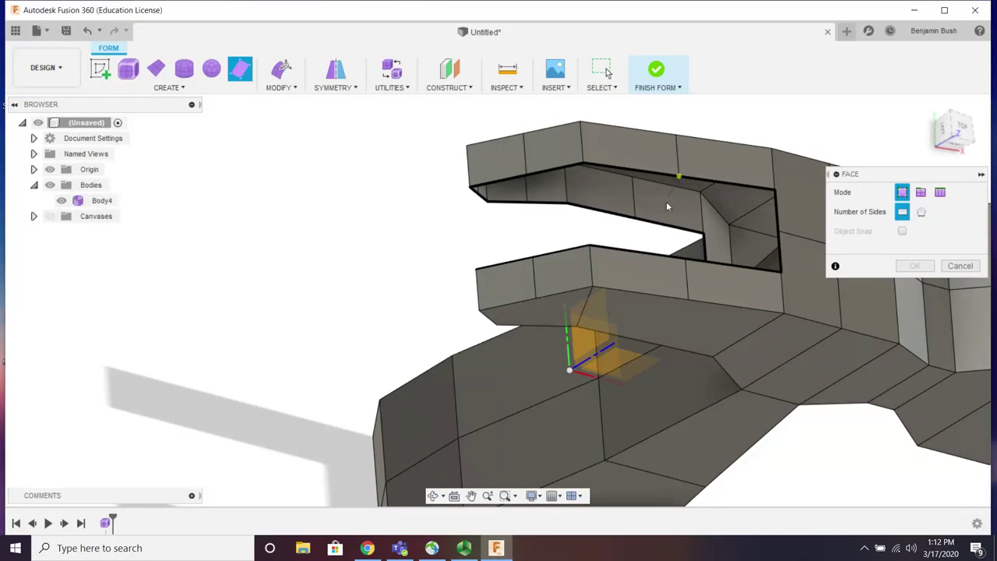
{"action": "left_click", "coordinate": [635, 218]}
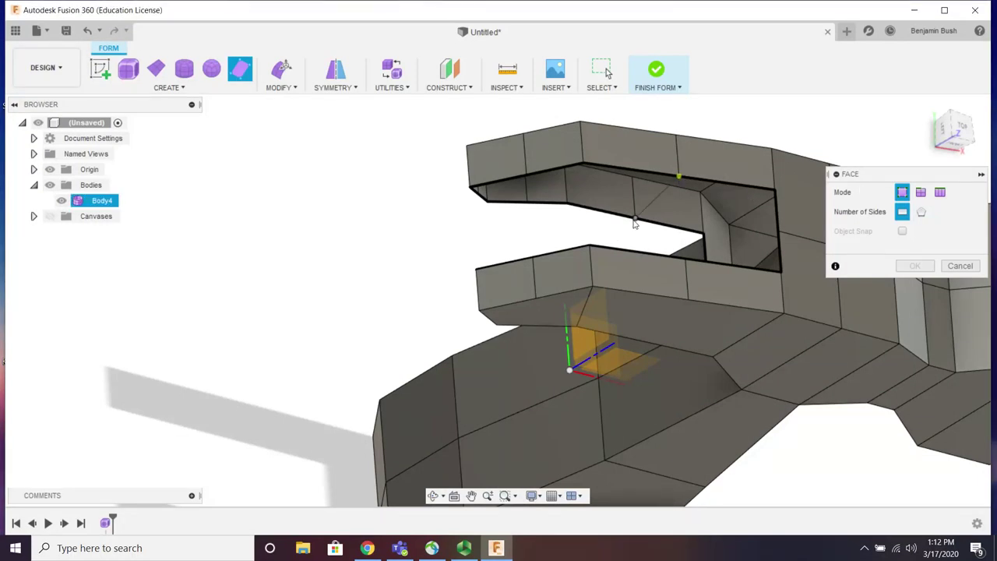
{"action": "left_click", "coordinate": [704, 233]}
{"action": "left_click", "coordinate": [774, 190]}
{"action": "middle_click_drag", "start_coordinate": [759, 242], "coordinate": [720, 231], "text": "shift"}
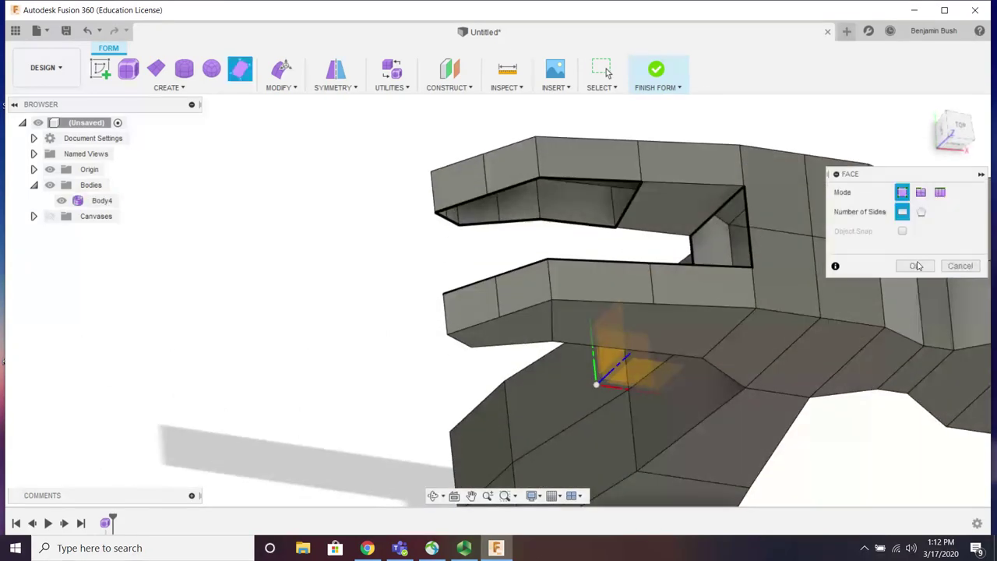
{"action": "left_click", "coordinate": [916, 266]}
Step: Switch the hammer body to smooth display mode and inspect the new face inside the claw slot
{"action": "right_click", "coordinate": [406, 86]}
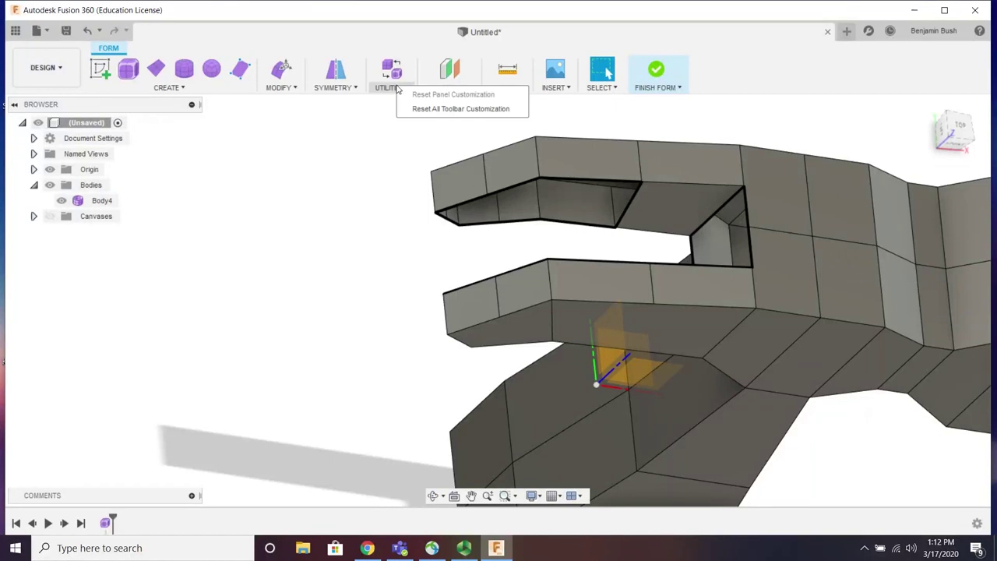
{"action": "left_click", "coordinate": [391, 87]}
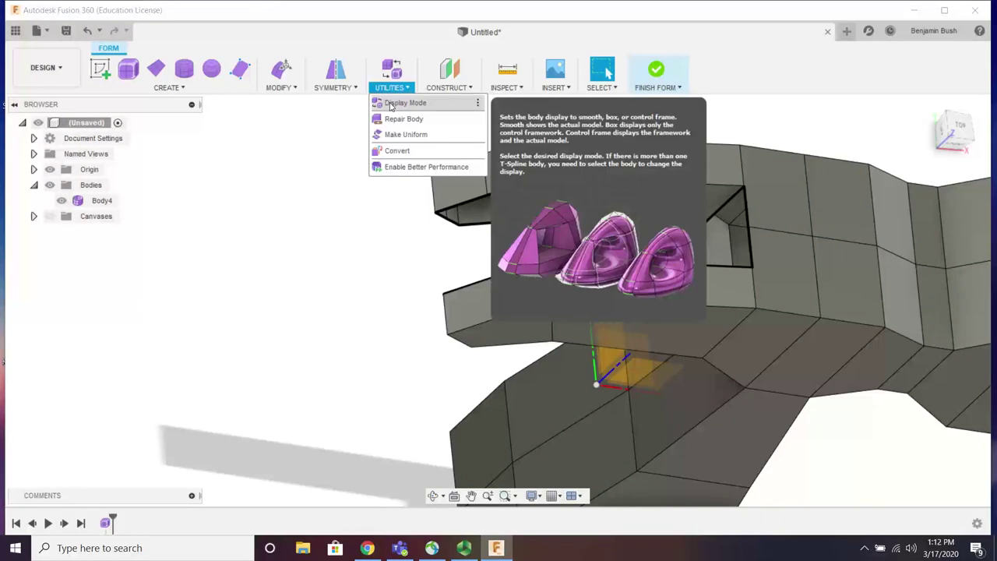
{"action": "left_click", "coordinate": [391, 103]}
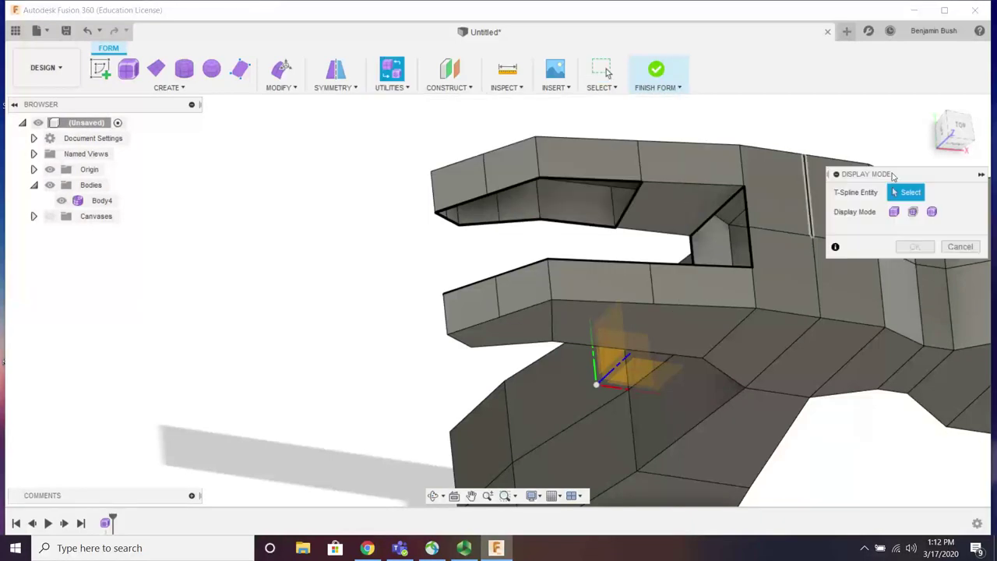
{"action": "left_click", "coordinate": [932, 211]}
{"action": "middle_click_drag", "start_coordinate": [545, 233], "coordinate": [706, 234], "text": "shift"}
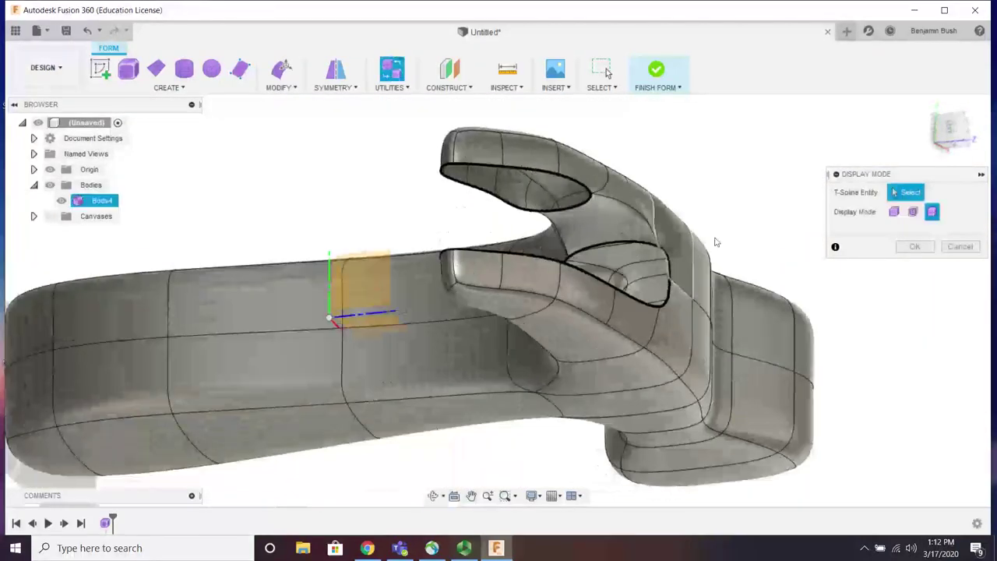
{"action": "left_click", "coordinate": [946, 247]}
{"action": "scroll", "coordinate": [635, 232], "scroll_direction": "down", "scroll_amount": 3}
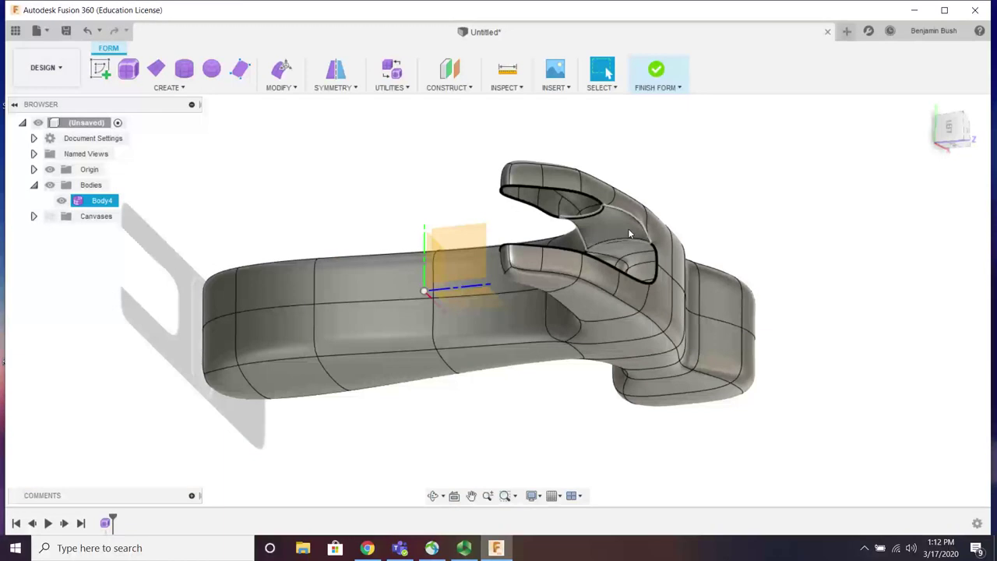
Step: Undo the slot, the face subdivisions and the thickening, back to the flat hammer outline over the canvas
{"action": "key", "text": "ctrl+z"}
{"action": "key", "text": "ctrl+z"}
{"action": "key", "text": "ctrl+z"}
{"action": "key", "text": "ctrl+z"}
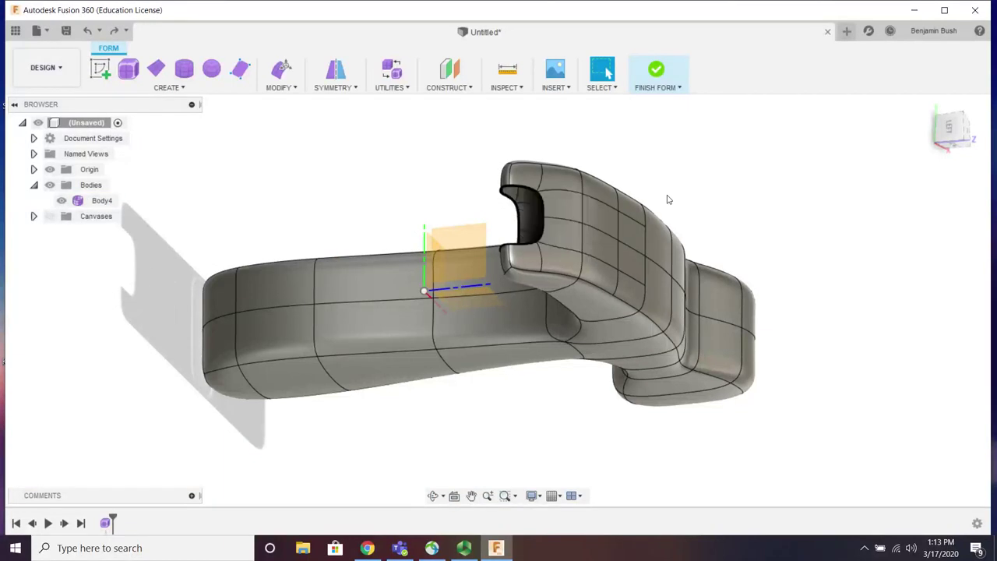
{"action": "key", "text": "ctrl+z"}
{"action": "key", "text": "ctrl+z"}
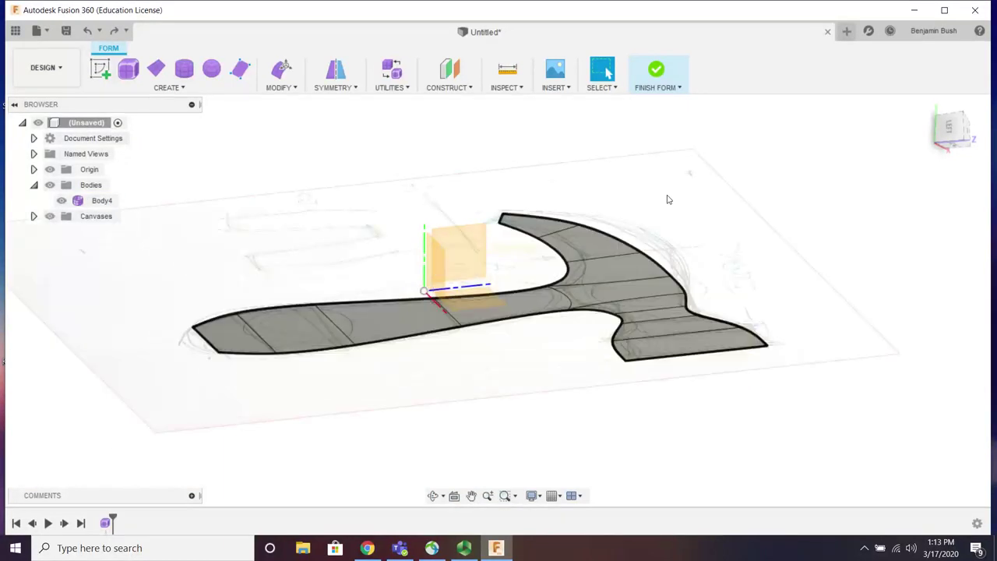
Step: Undo the modelling of the hammer head, claw and striking face, back to the flat handle strip
{"action": "left_click", "coordinate": [929, 109]}
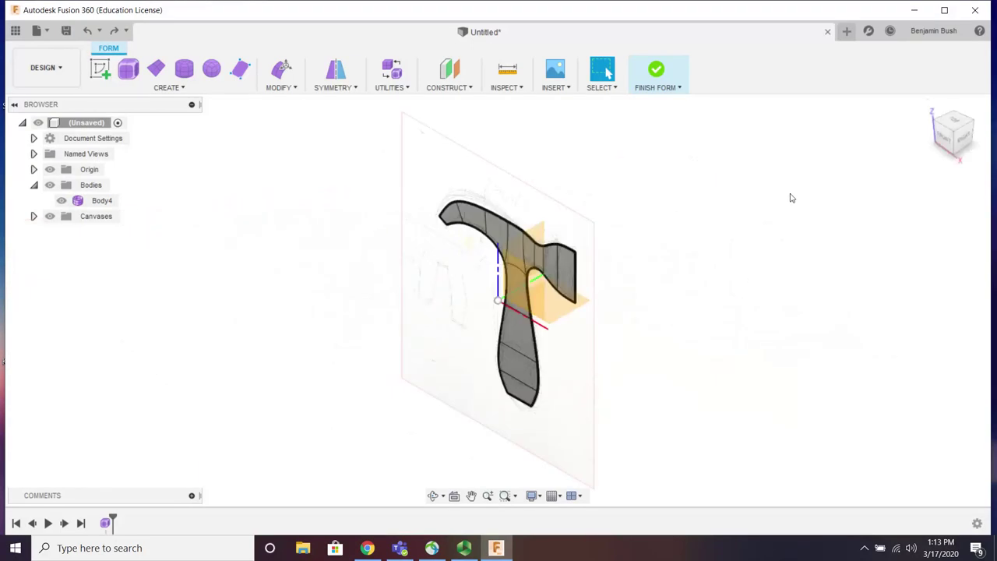
{"action": "left_click", "coordinate": [952, 132]}
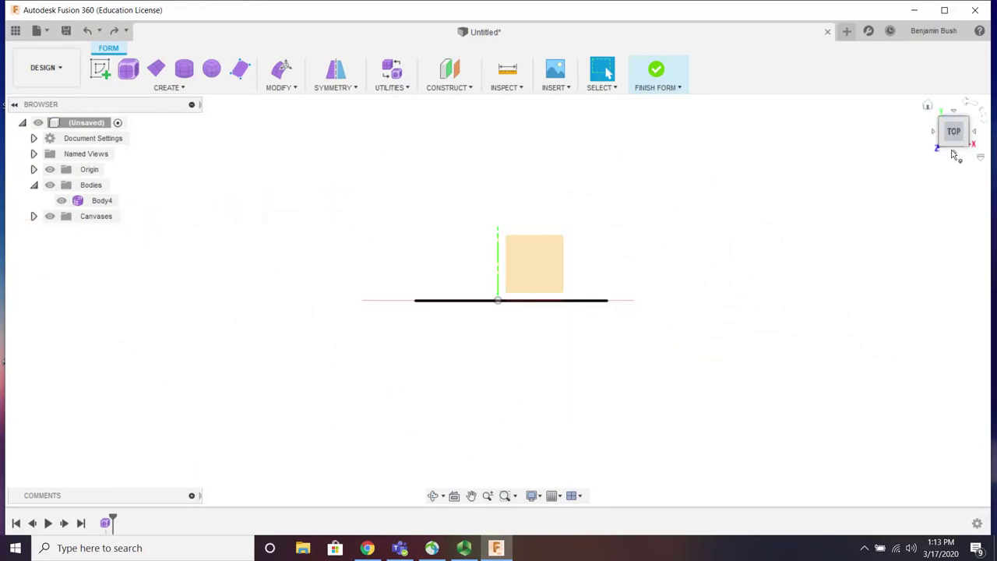
{"action": "left_click", "coordinate": [954, 153]}
{"action": "left_click", "coordinate": [929, 108]}
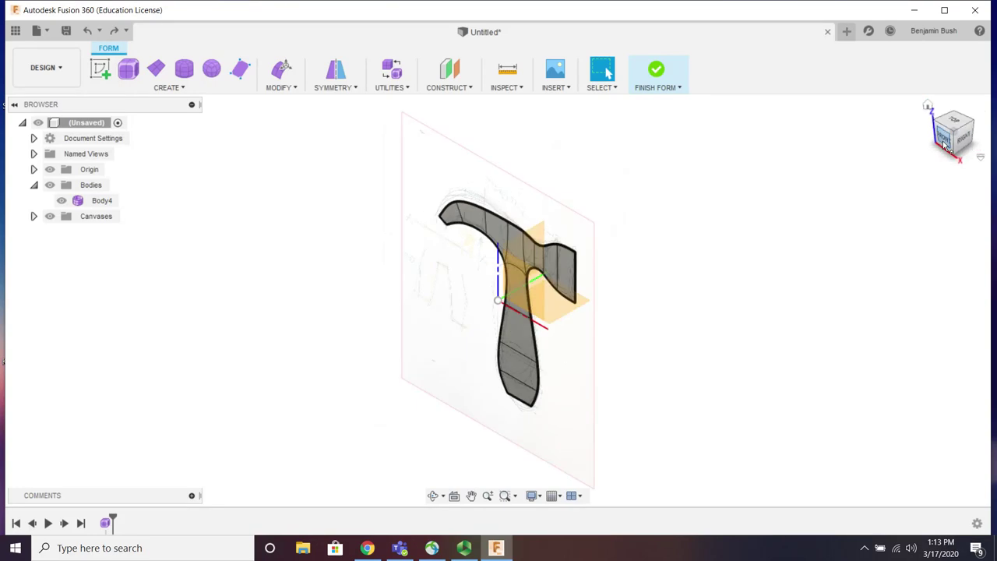
{"action": "left_click", "coordinate": [943, 141]}
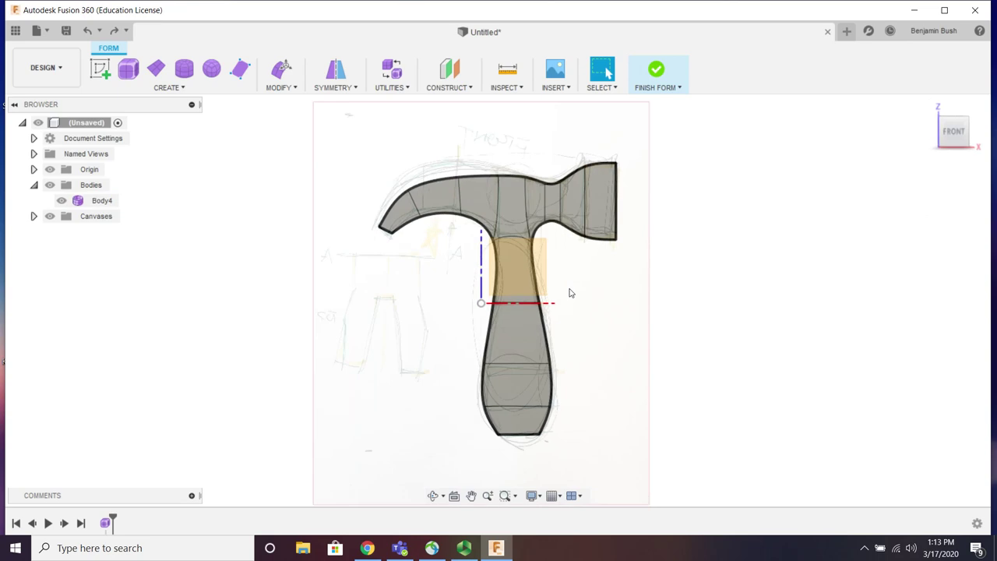
{"action": "scroll", "coordinate": [569, 293], "scroll_direction": "up", "scroll_amount": 1}
{"action": "key", "text": "ctrl+z"}
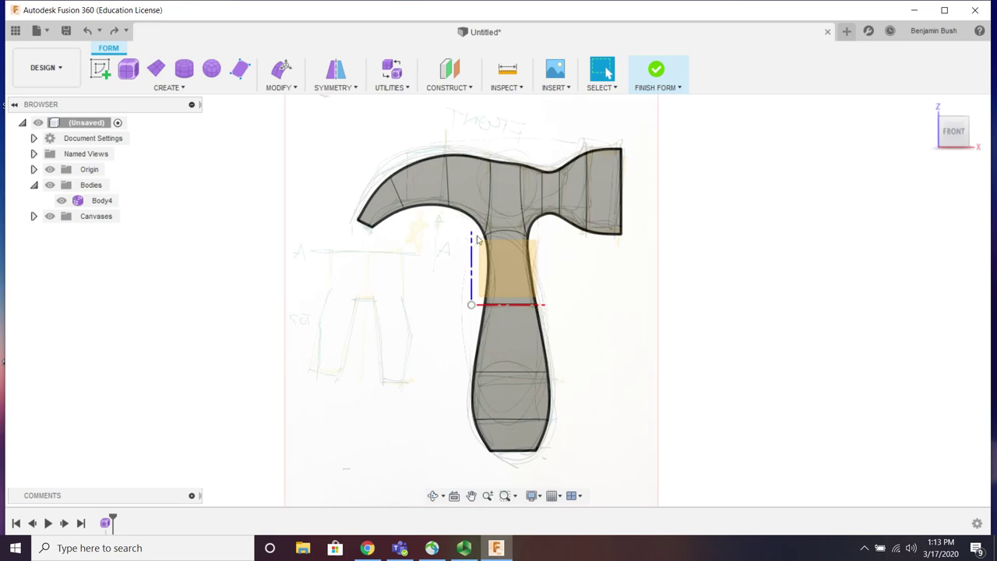
{"action": "key", "text": "ctrl+z"}
{"action": "middle_click_drag", "start_coordinate": [547, 252], "coordinate": [574, 247]}
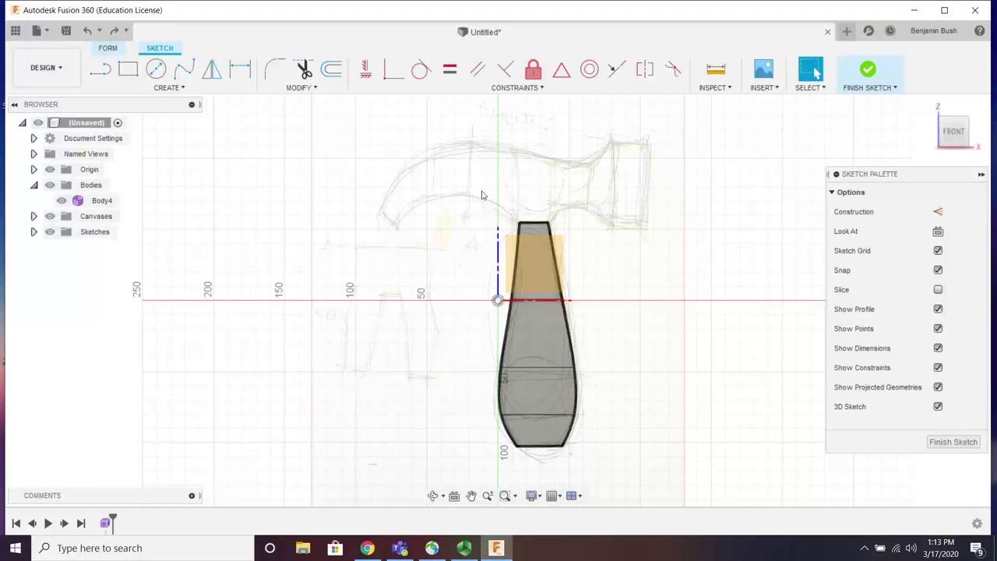
Step: Finish the open sketch to return to editing the flat T-Spline form of the hammer handle
{"action": "mouse_move", "coordinate": [976, 134]}
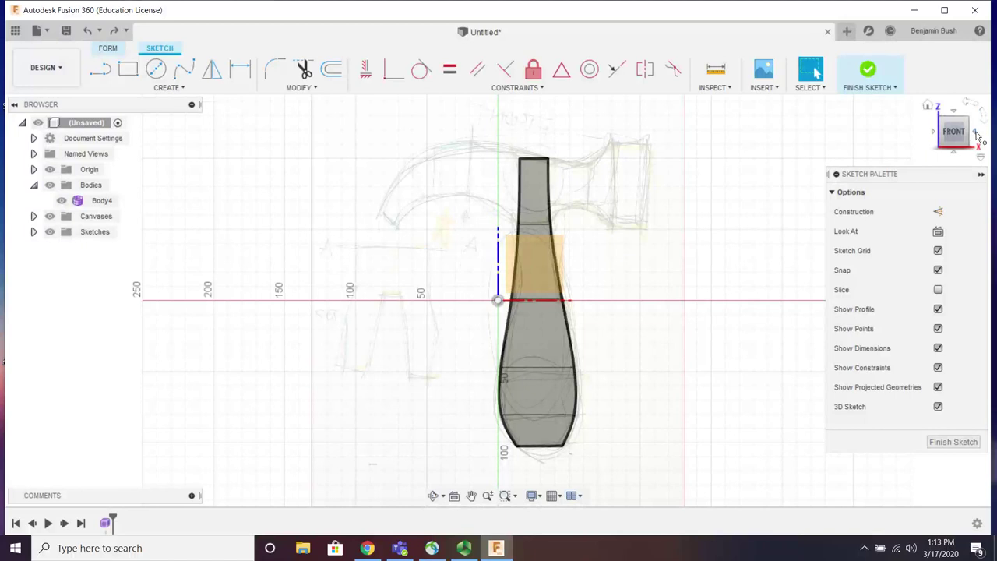
{"action": "left_click", "coordinate": [977, 134]}
{"action": "left_click", "coordinate": [977, 134]}
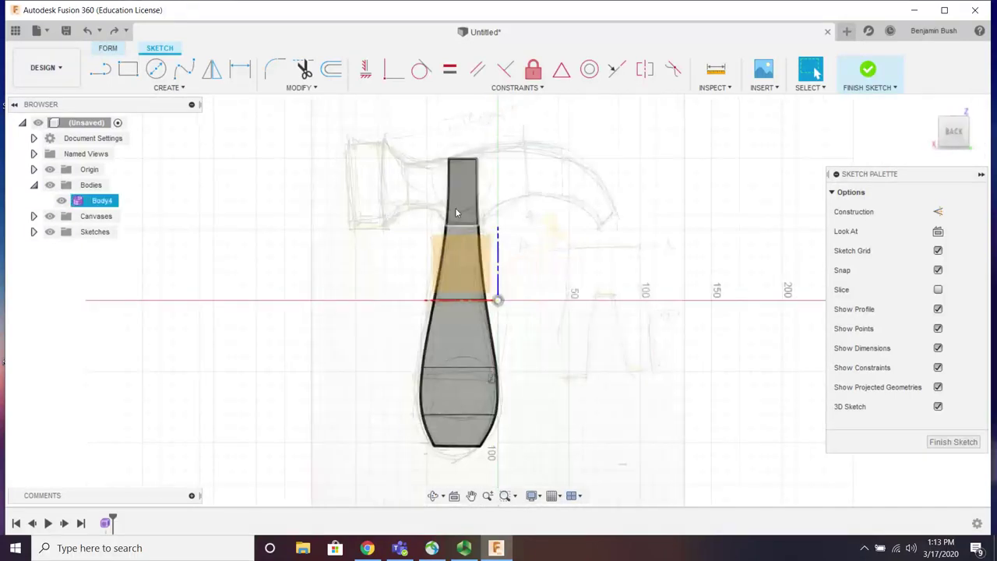
{"action": "scroll", "coordinate": [464, 196], "scroll_direction": "down", "scroll_amount": 2}
{"action": "scroll", "coordinate": [441, 345], "scroll_direction": "up", "scroll_amount": 6}
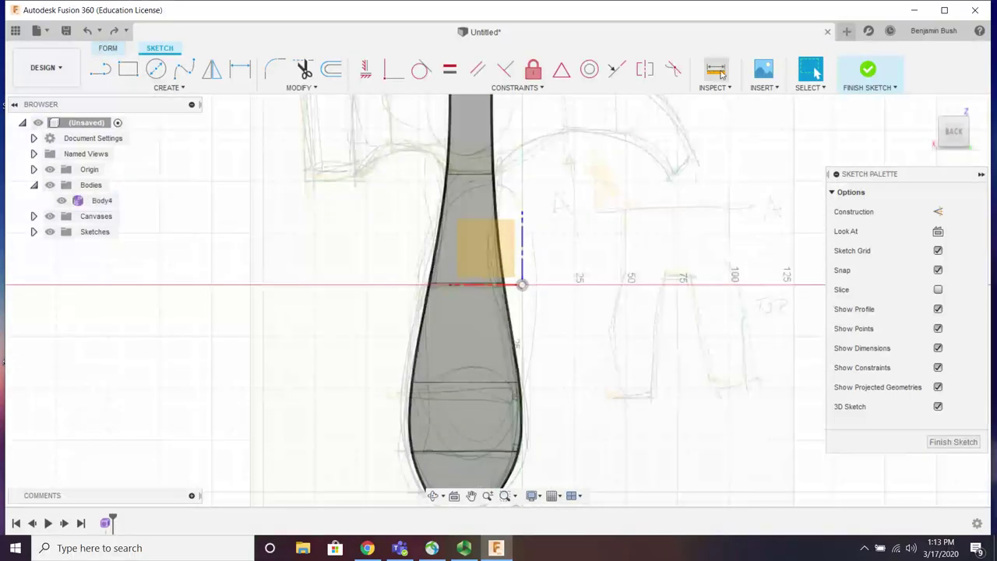
{"action": "scroll", "coordinate": [435, 324], "scroll_direction": "down", "scroll_amount": 5}
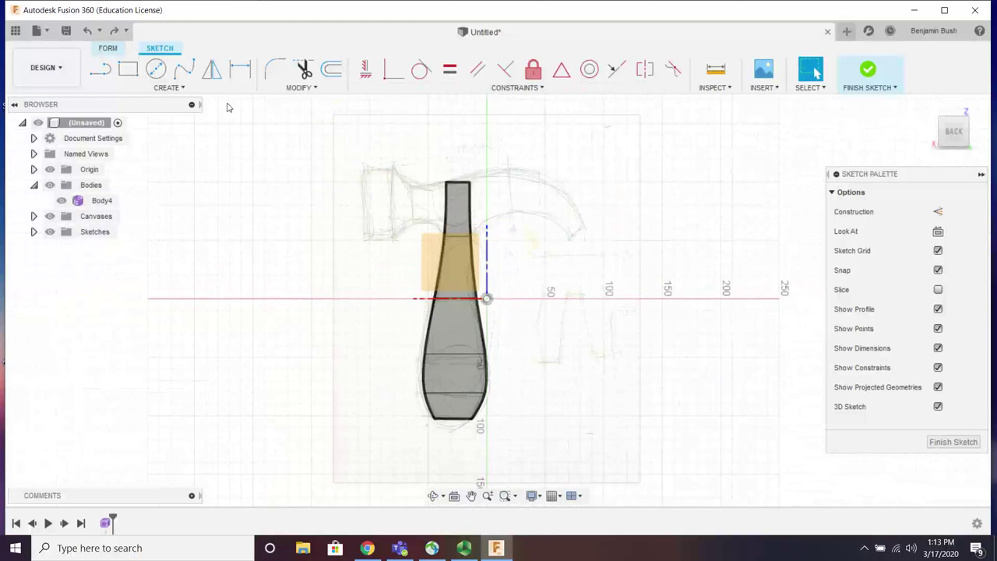
{"action": "left_click", "coordinate": [872, 78]}
{"action": "scroll", "coordinate": [470, 207], "scroll_direction": "up", "scroll_amount": 2}
{"action": "scroll", "coordinate": [469, 206], "scroll_direction": "up", "scroll_amount": 3}
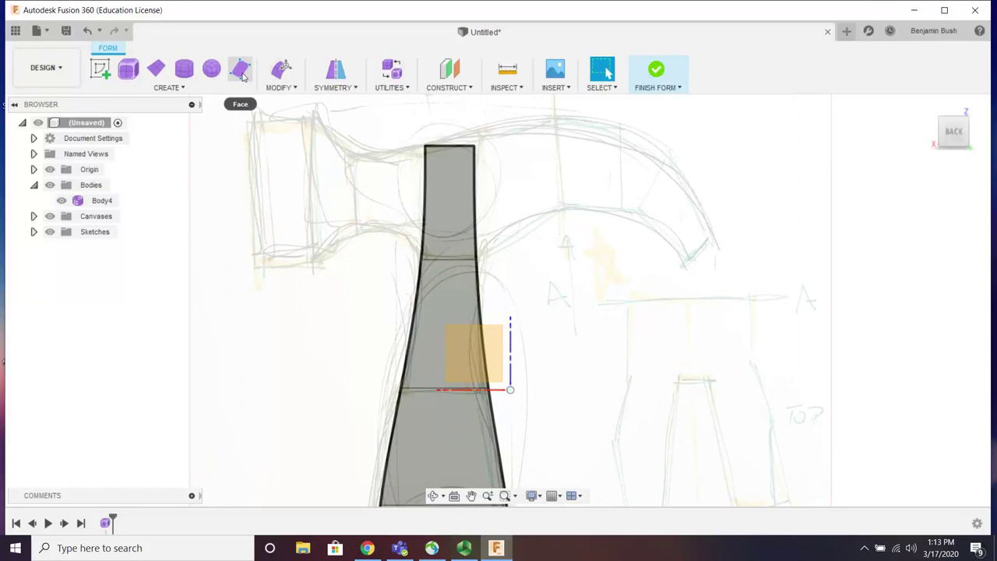
Step: Set the flat handle body to box display mode
{"action": "left_click", "coordinate": [408, 90]}
{"action": "left_click", "coordinate": [408, 102]}
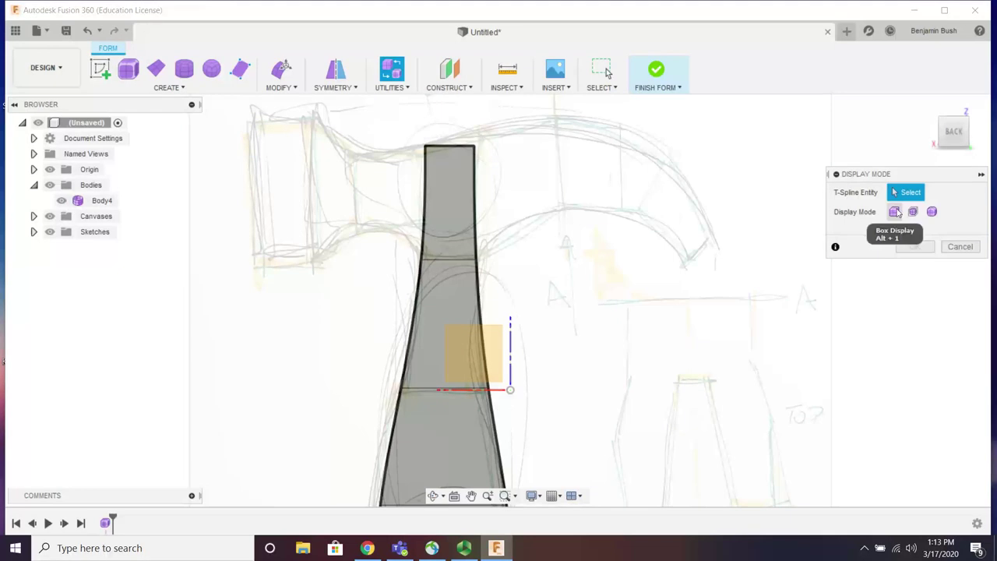
{"action": "left_click", "coordinate": [893, 211]}
{"action": "left_click", "coordinate": [915, 246]}
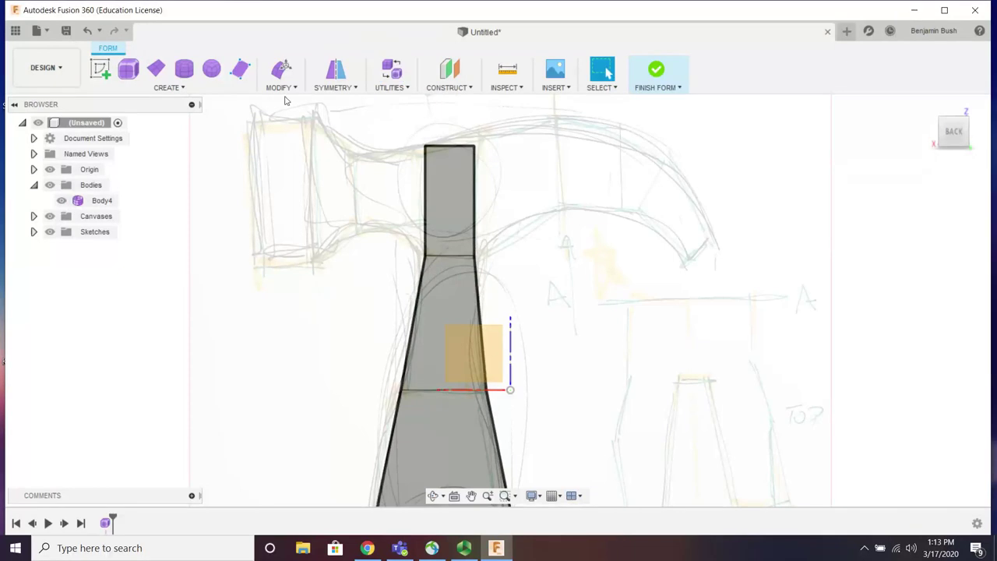
{"action": "left_click", "coordinate": [240, 68]}
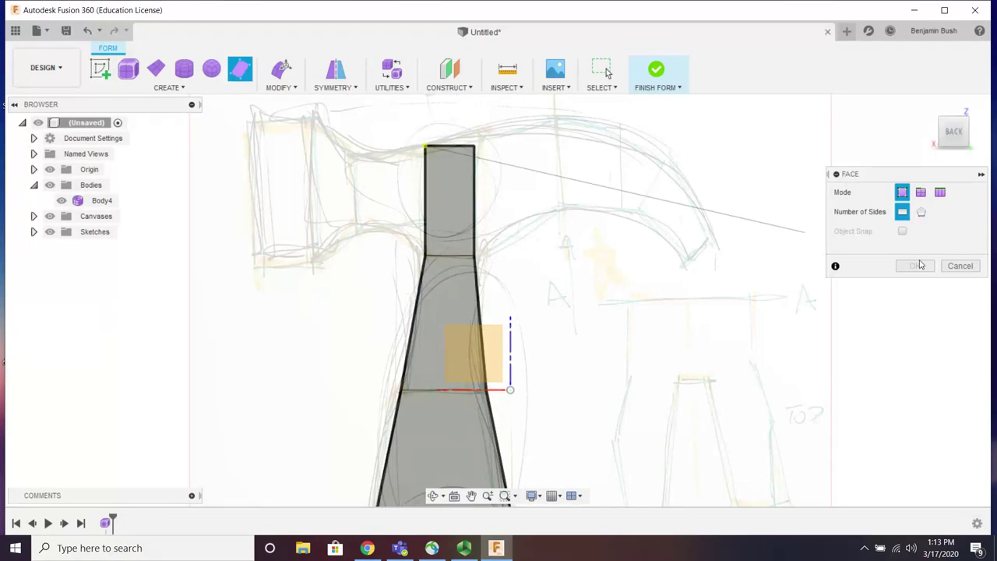
{"action": "left_click", "coordinate": [959, 265]}
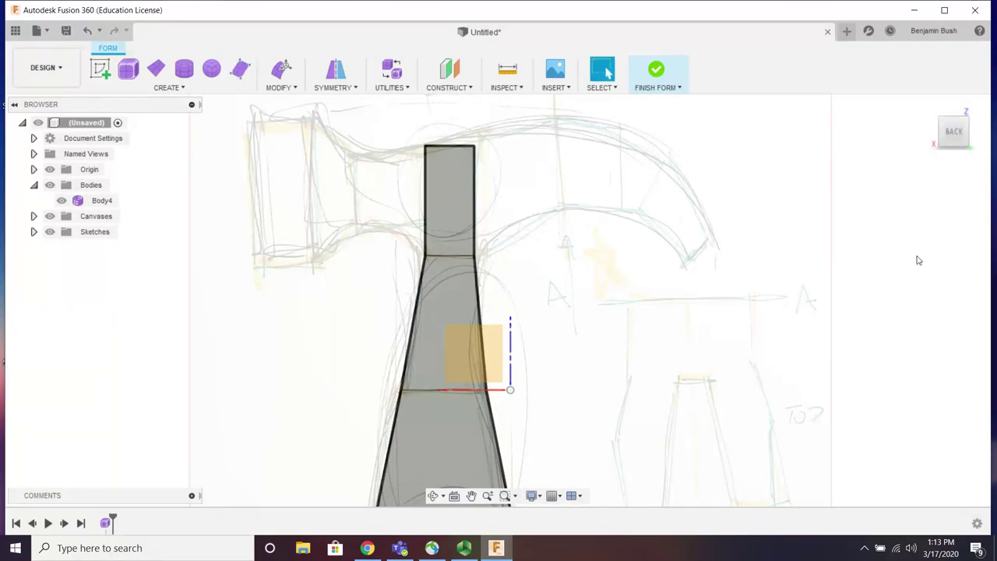
{"action": "left_click", "coordinate": [432, 153]}
{"action": "left_click", "coordinate": [434, 184]}
{"action": "right_click", "coordinate": [433, 184]}
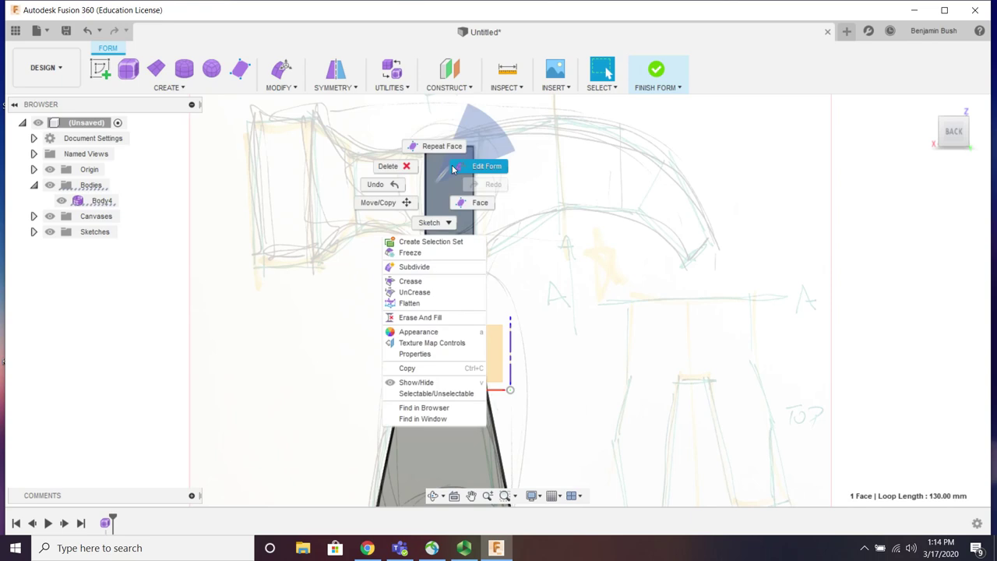
{"action": "left_click", "coordinate": [479, 166]}
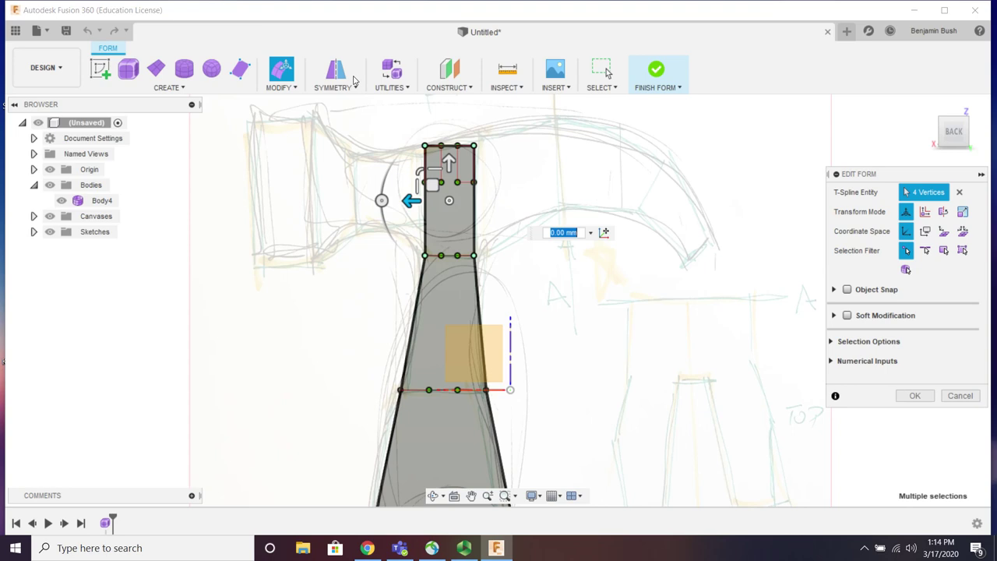
{"action": "left_click", "coordinate": [240, 69]}
{"action": "left_click", "coordinate": [426, 146]}
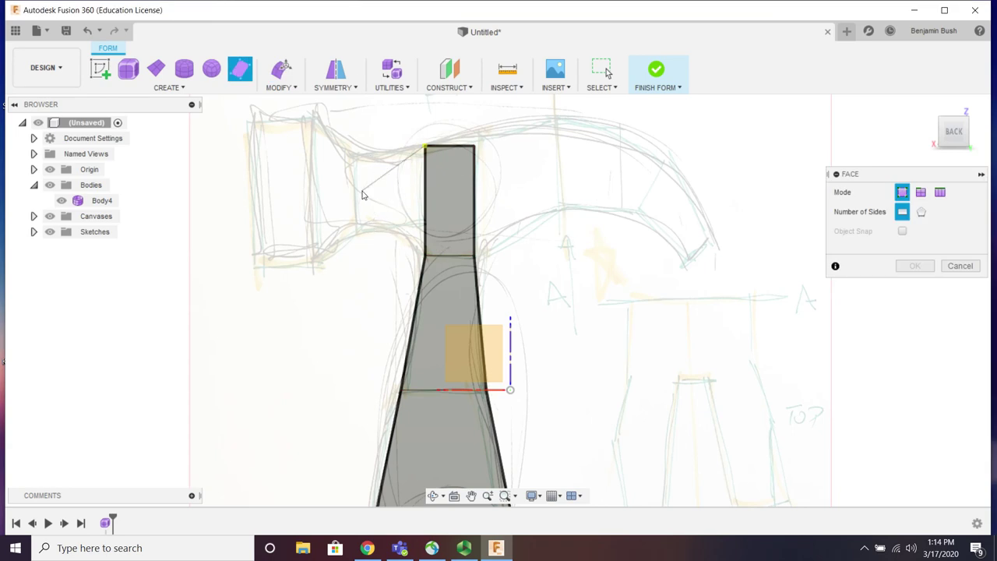
{"action": "left_click", "coordinate": [960, 265]}
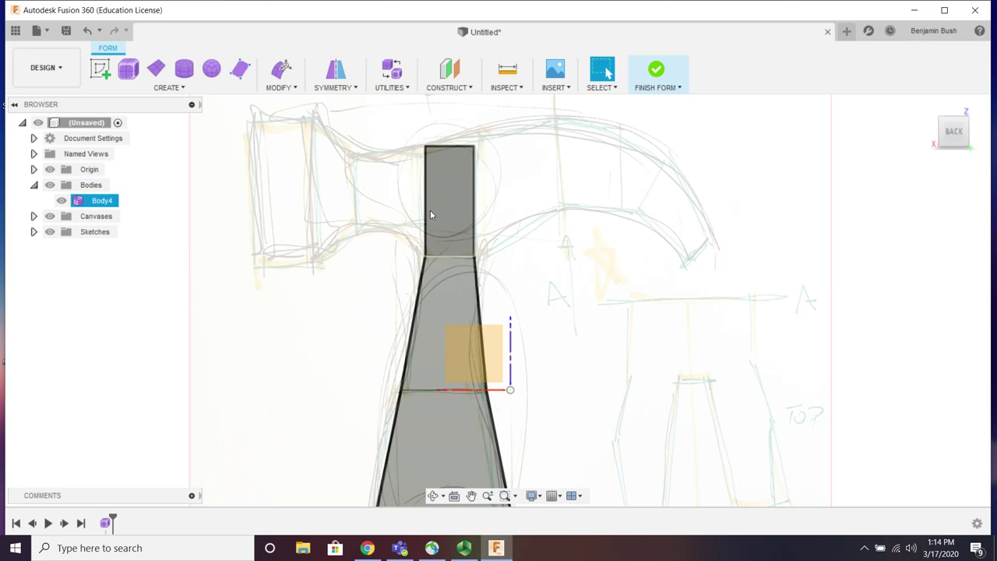
{"action": "right_click", "coordinate": [92, 204]}
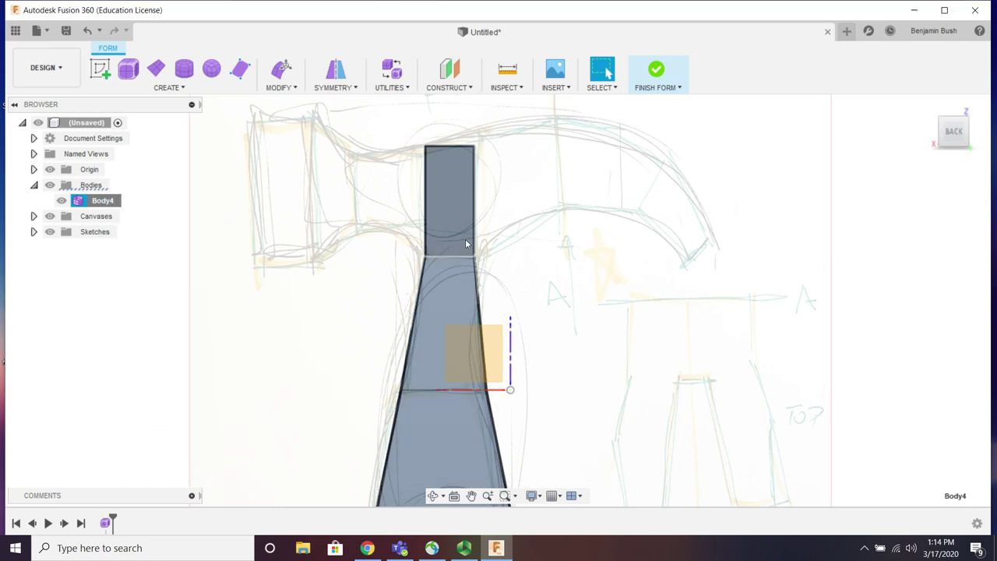
{"action": "right_click", "coordinate": [434, 214]}
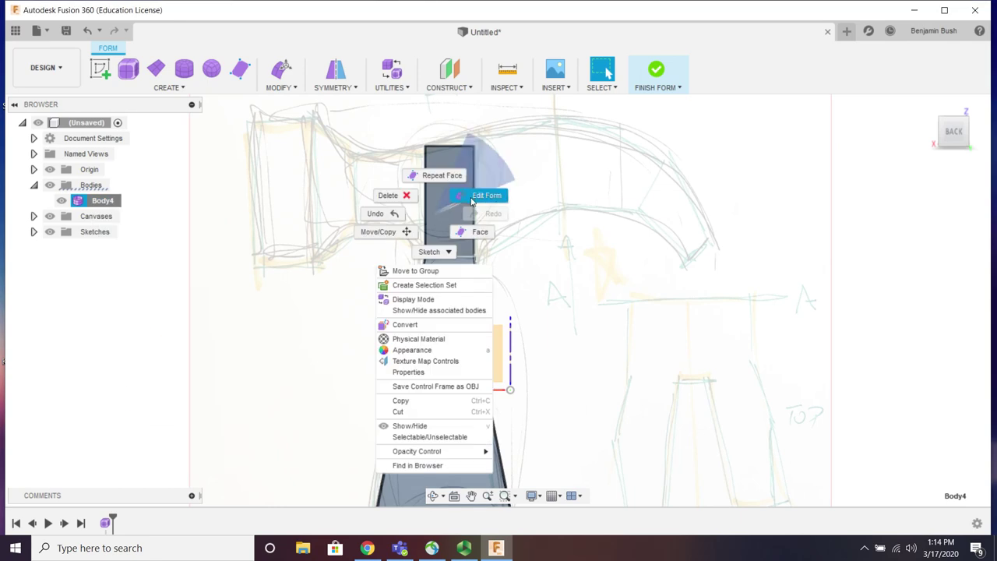
{"action": "left_click", "coordinate": [471, 198]}
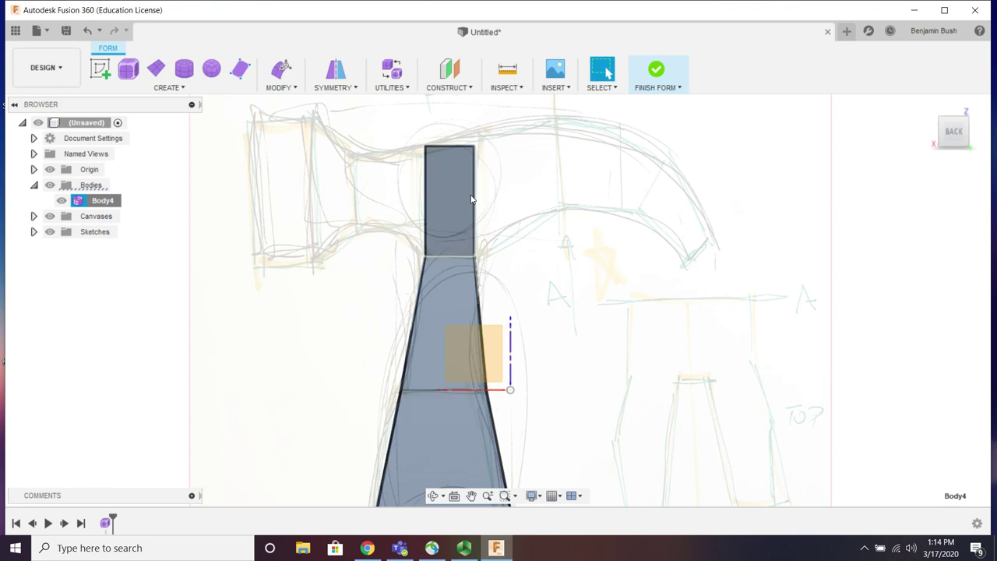
{"action": "left_click", "coordinate": [914, 395]}
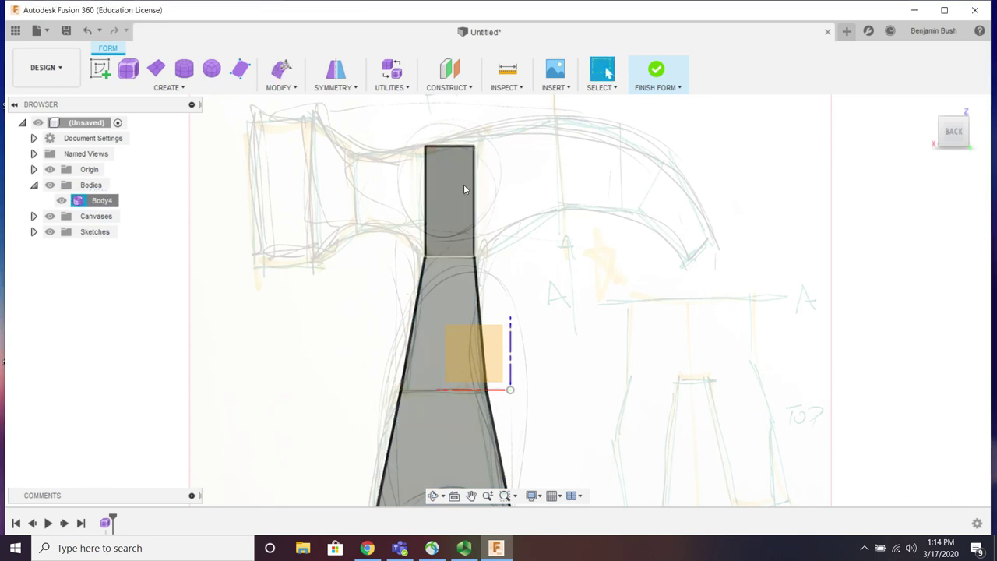
Step: Add a four-sided face on the back plane from the handle's uppermost section, tapering toward the neck on the striking side
{"action": "key", "text": "f"}
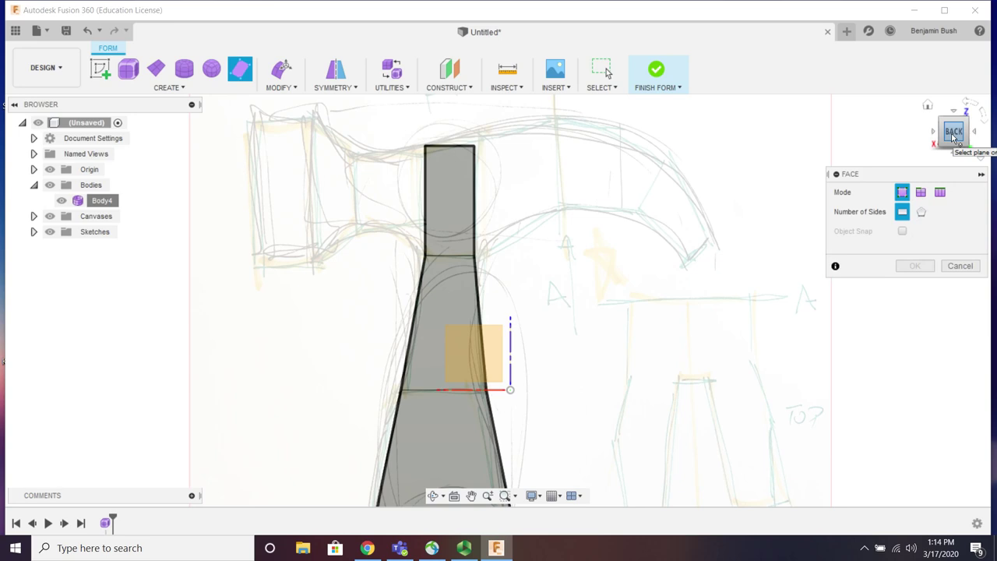
{"action": "left_click", "coordinate": [494, 352]}
{"action": "left_click", "coordinate": [425, 146]}
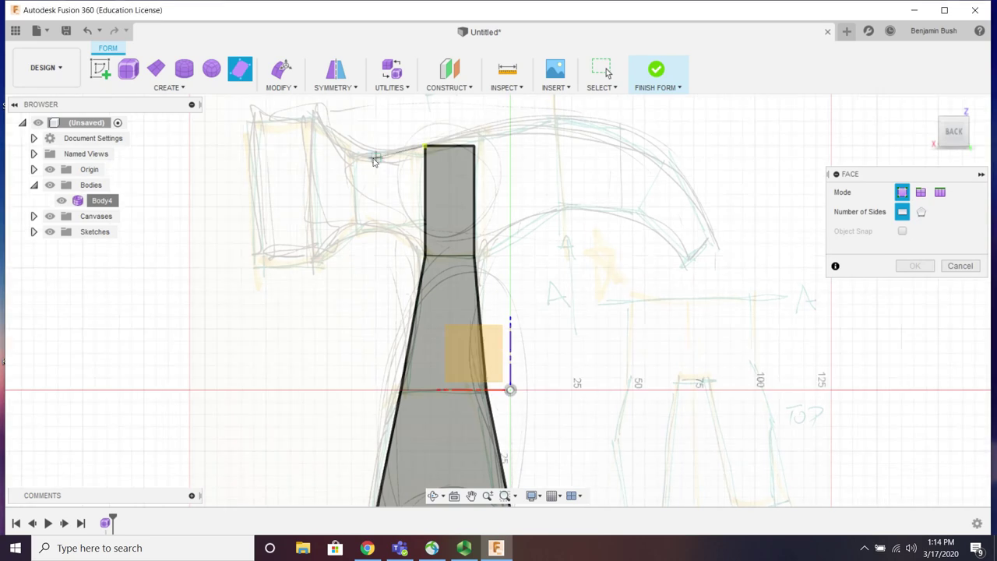
{"action": "left_click", "coordinate": [375, 158]}
{"action": "left_click", "coordinate": [376, 224]}
{"action": "left_click", "coordinate": [425, 255]}
Step: Extend the neck with two more four-sided faces, one flaring outward and one rectangular, following the sketched striking head
{"action": "left_click", "coordinate": [375, 158]}
{"action": "left_click", "coordinate": [315, 121]}
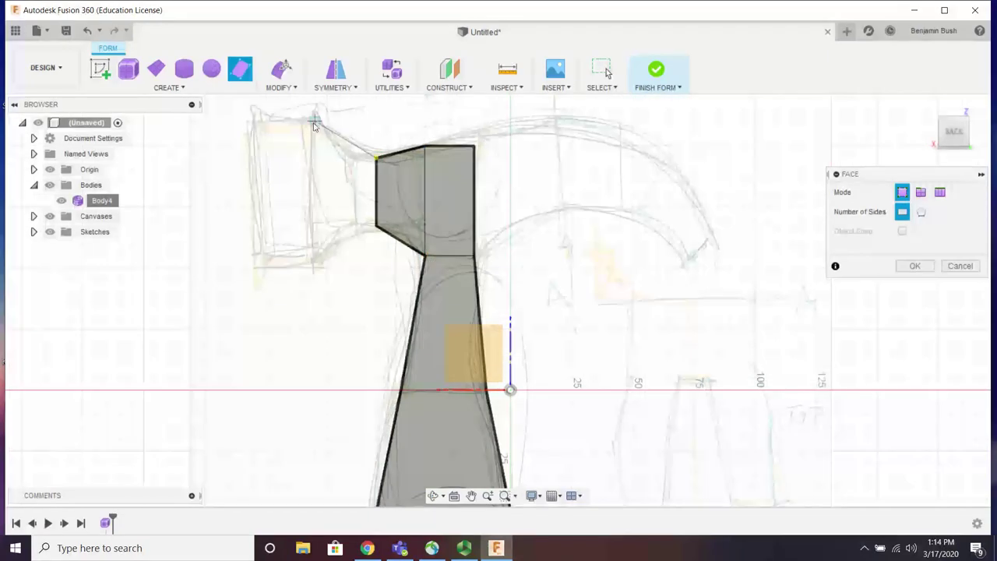
{"action": "left_click", "coordinate": [314, 266]}
{"action": "left_click", "coordinate": [377, 227]}
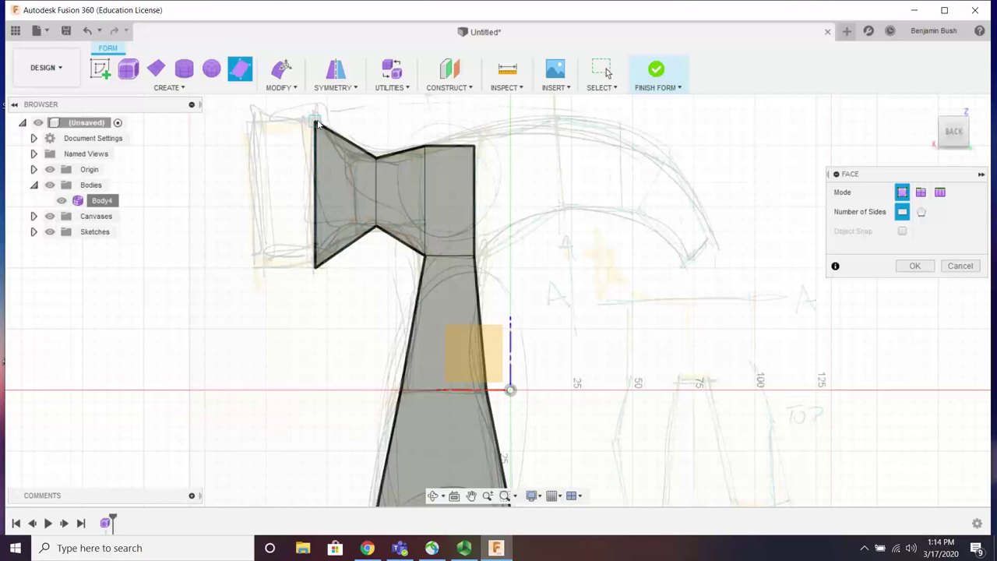
{"action": "left_click", "coordinate": [254, 122]}
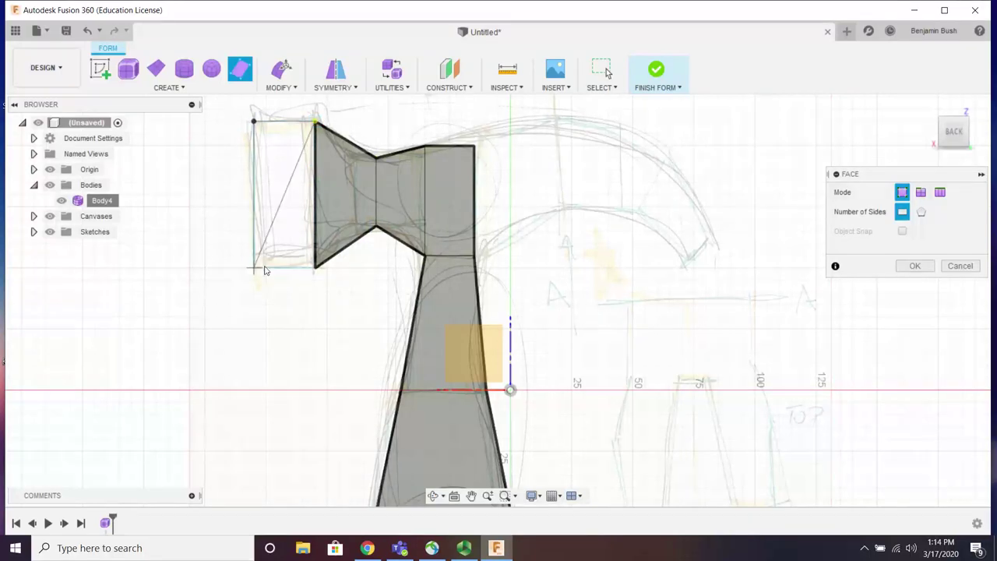
{"action": "left_click", "coordinate": [255, 267]}
{"action": "left_click", "coordinate": [315, 268]}
Step: Add a four-sided face on the claw side of the uppermost handle section, tapering to the start of the sketched claw
{"action": "scroll", "coordinate": [313, 277], "scroll_direction": "down", "scroll_amount": 4}
{"action": "scroll", "coordinate": [499, 278], "scroll_direction": "up", "scroll_amount": 2}
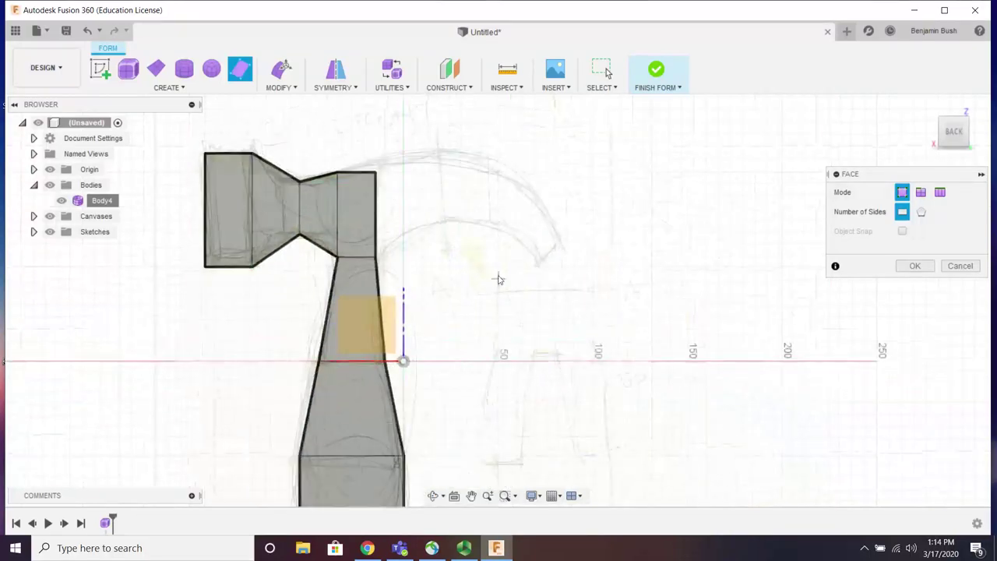
{"action": "left_click", "coordinate": [377, 172]}
{"action": "left_click", "coordinate": [377, 174]}
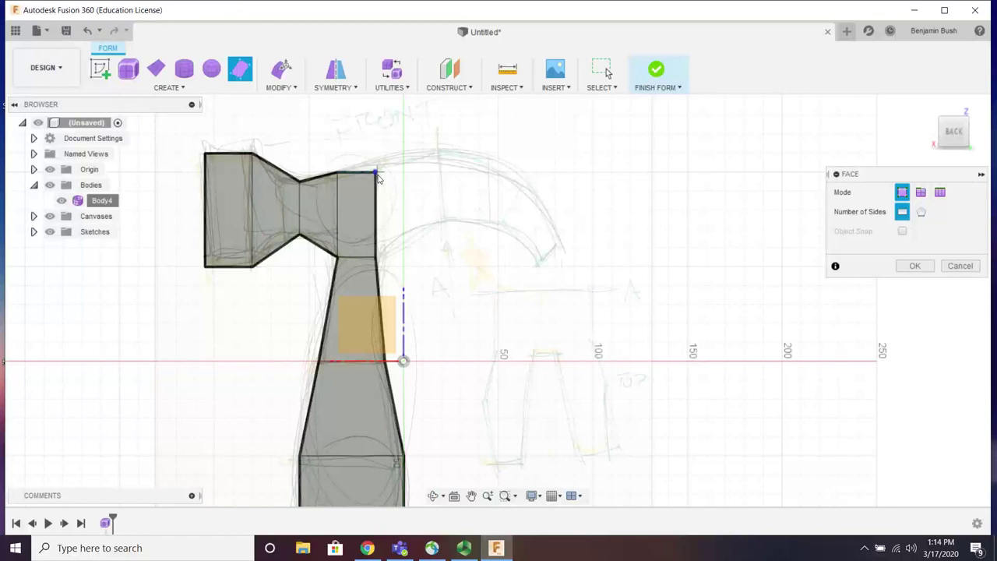
{"action": "scroll", "coordinate": [441, 176], "scroll_direction": "up", "scroll_amount": 1}
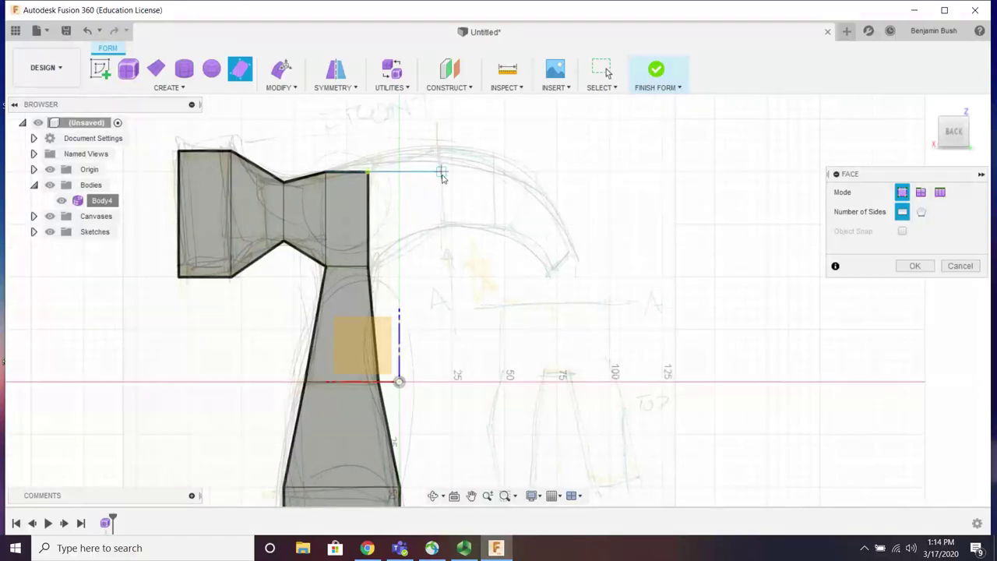
{"action": "left_click", "coordinate": [441, 172]}
{"action": "left_click", "coordinate": [441, 241]}
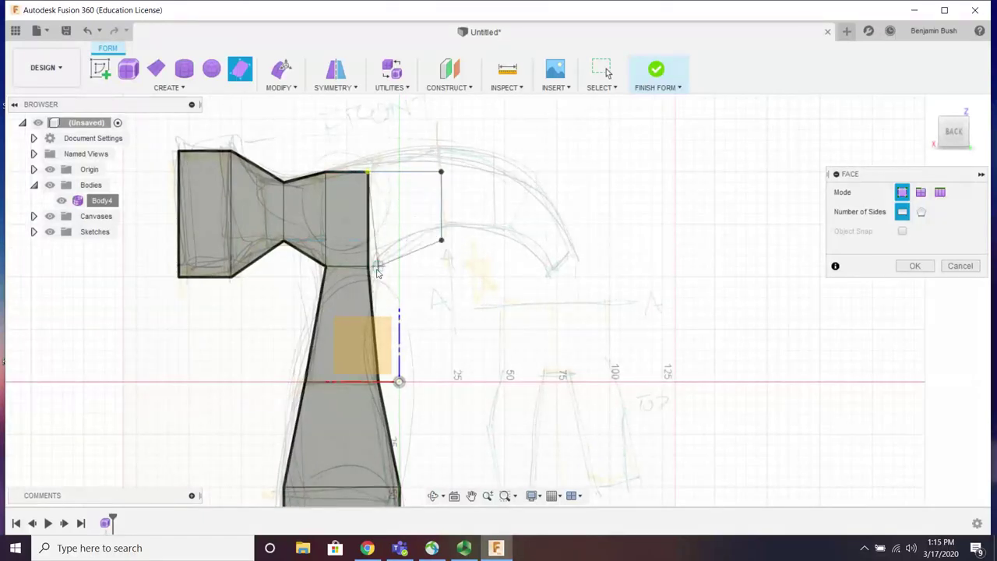
{"action": "left_click", "coordinate": [368, 266]}
Step: Continue the claw with two four-sided faces that bend downward and narrow toward its tip
{"action": "left_click", "coordinate": [441, 172]}
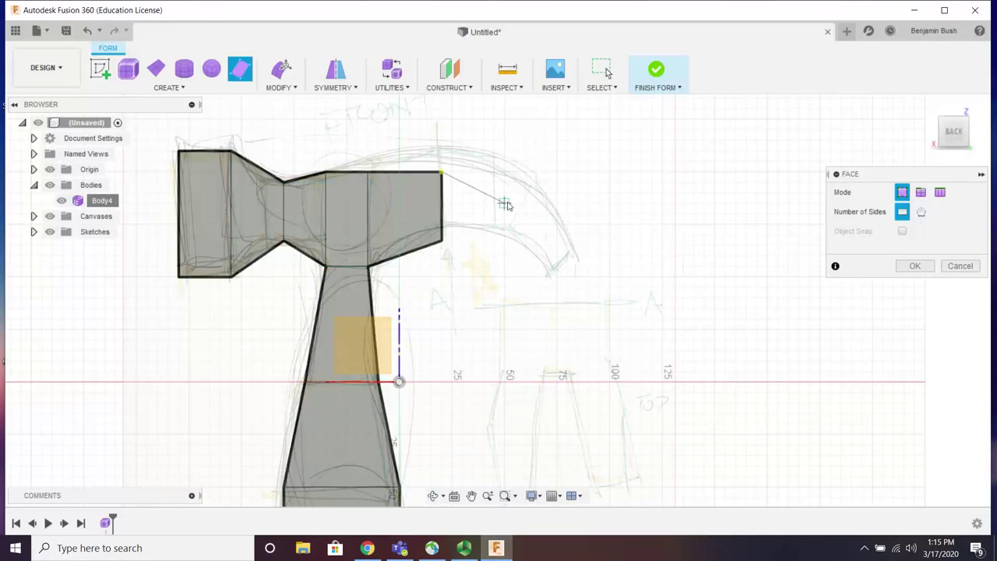
{"action": "left_click", "coordinate": [514, 203]}
{"action": "left_click", "coordinate": [495, 244]}
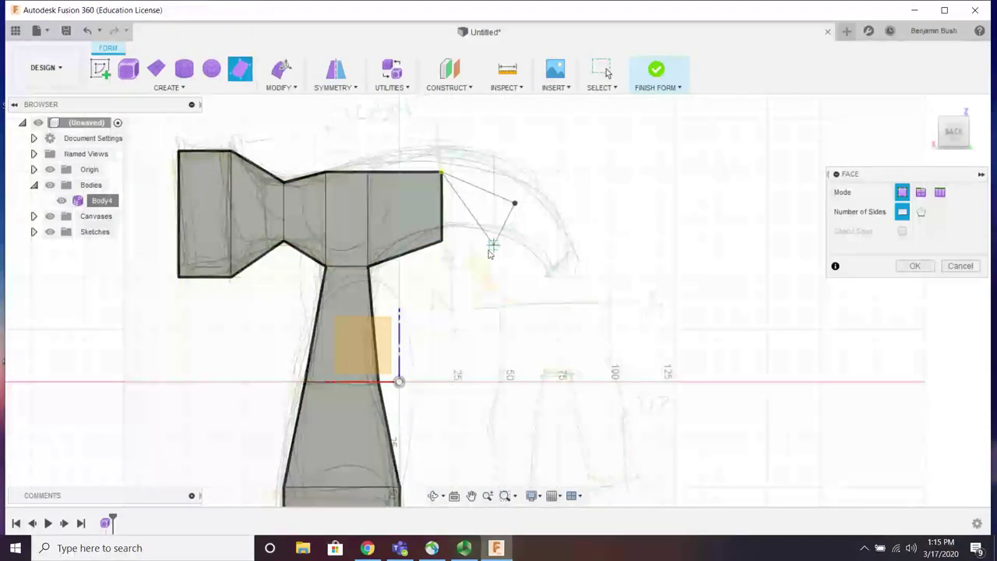
{"action": "left_click", "coordinate": [441, 242]}
{"action": "left_click", "coordinate": [514, 204]}
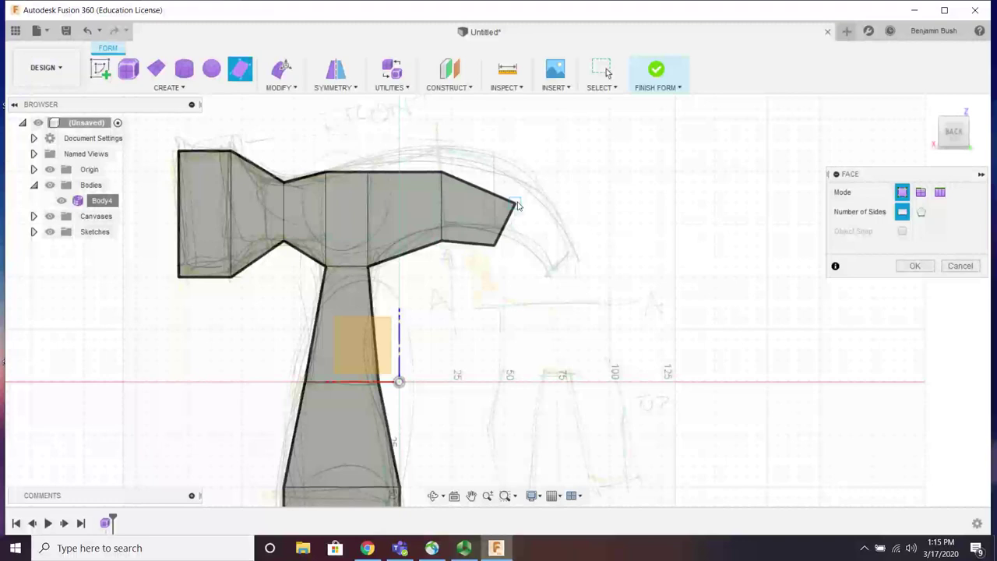
{"action": "left_click", "coordinate": [535, 265]}
{"action": "left_click", "coordinate": [514, 267]}
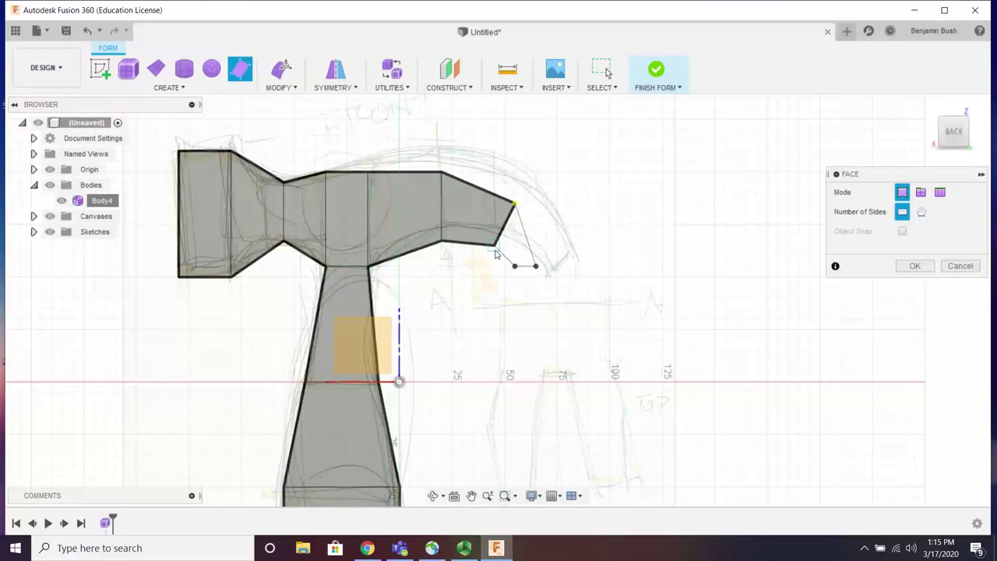
{"action": "left_click", "coordinate": [495, 246]}
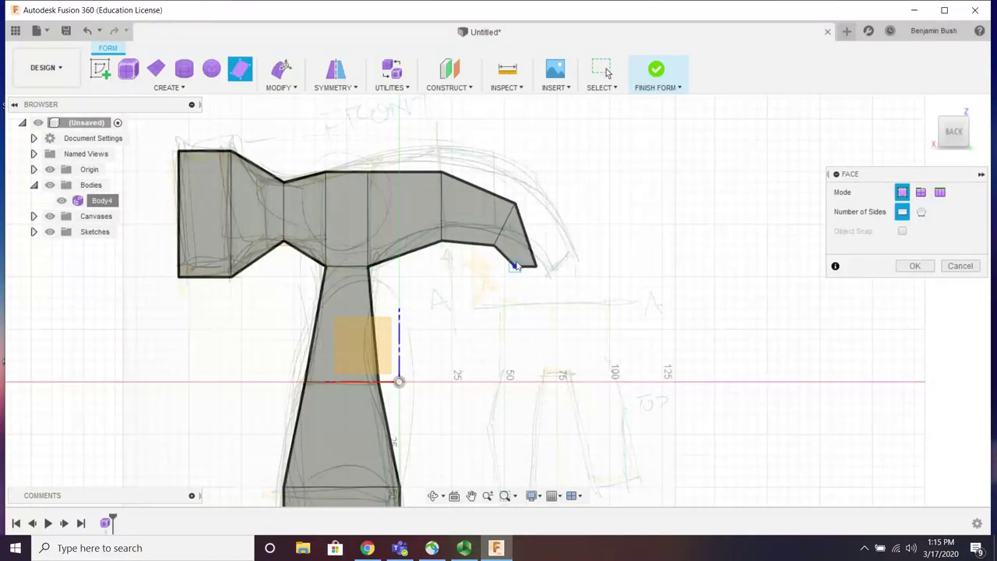
Step: Delete the two outermost claw faces from the flat hammer outline
{"action": "scroll", "coordinate": [514, 266], "scroll_direction": "up", "scroll_amount": 2}
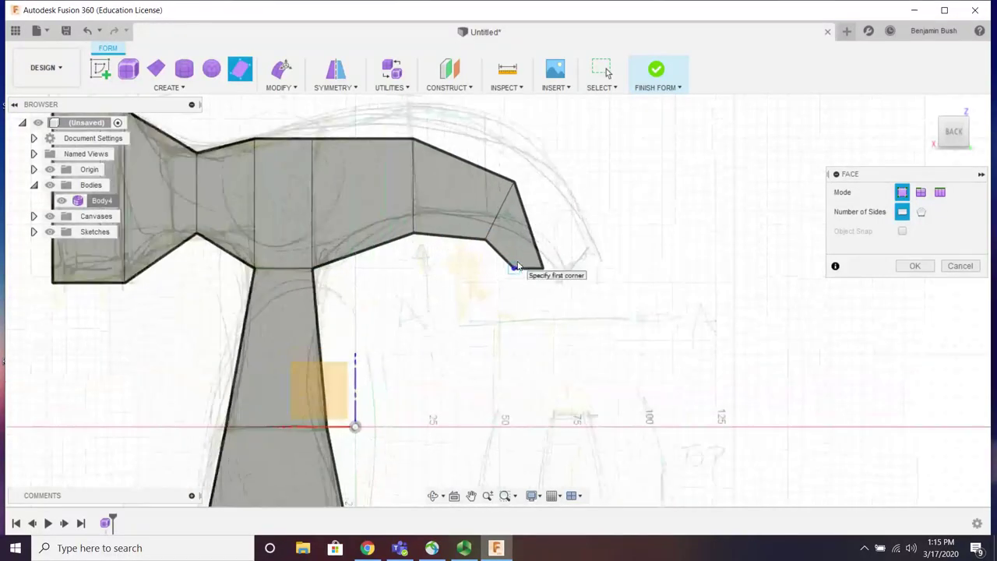
{"action": "right_click", "coordinate": [493, 212]}
{"action": "left_click", "coordinate": [535, 211]}
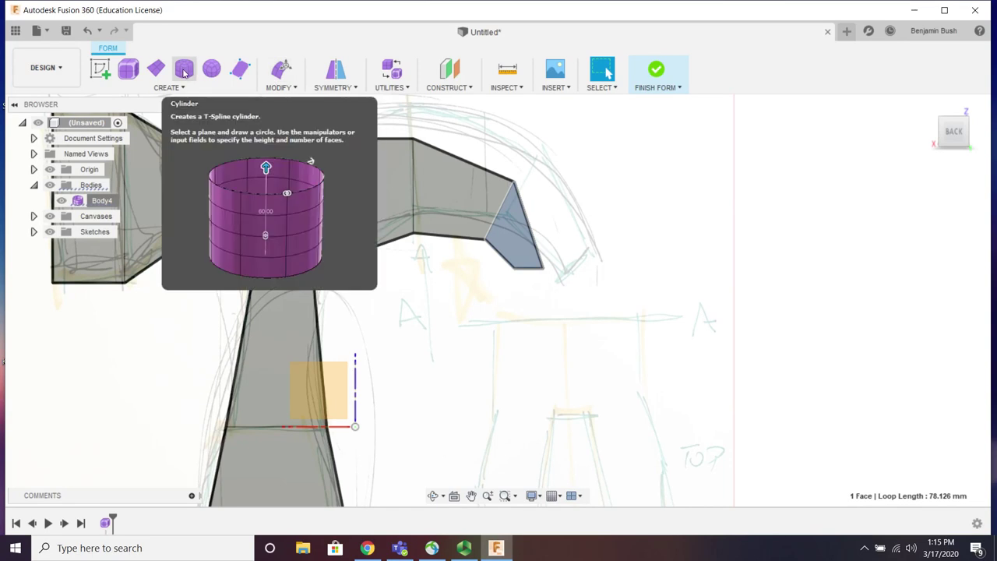
{"action": "key", "text": "Delete"}
{"action": "left_click", "coordinate": [491, 211]}
{"action": "key", "text": "Delete"}
{"action": "scroll", "coordinate": [494, 259], "scroll_direction": "down", "scroll_amount": 2}
{"action": "scroll", "coordinate": [394, 216], "scroll_direction": "up", "scroll_amount": 2}
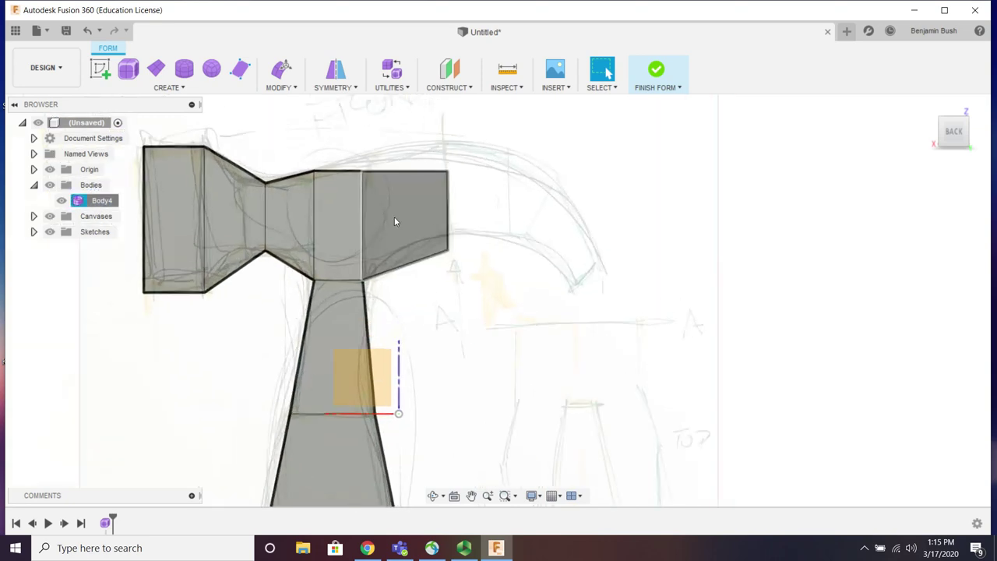
Step: Finish the flat hammer form and start a new T-Spline form over the canvas
{"action": "left_click", "coordinate": [657, 72]}
{"action": "scroll", "coordinate": [536, 270], "scroll_direction": "down", "scroll_amount": 3}
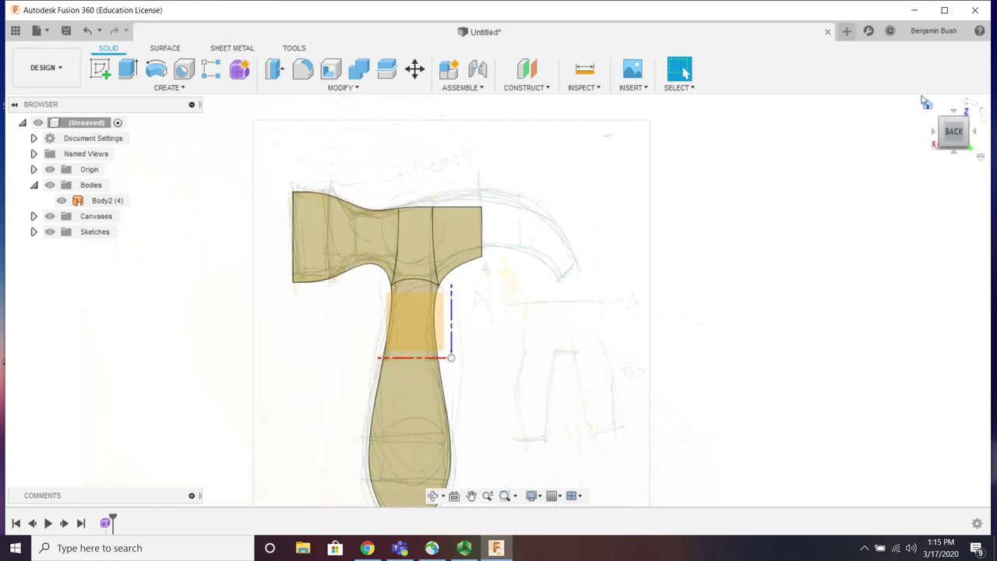
{"action": "middle_click_drag", "start_coordinate": [923, 101], "coordinate": [499, 137], "text": "shift"}
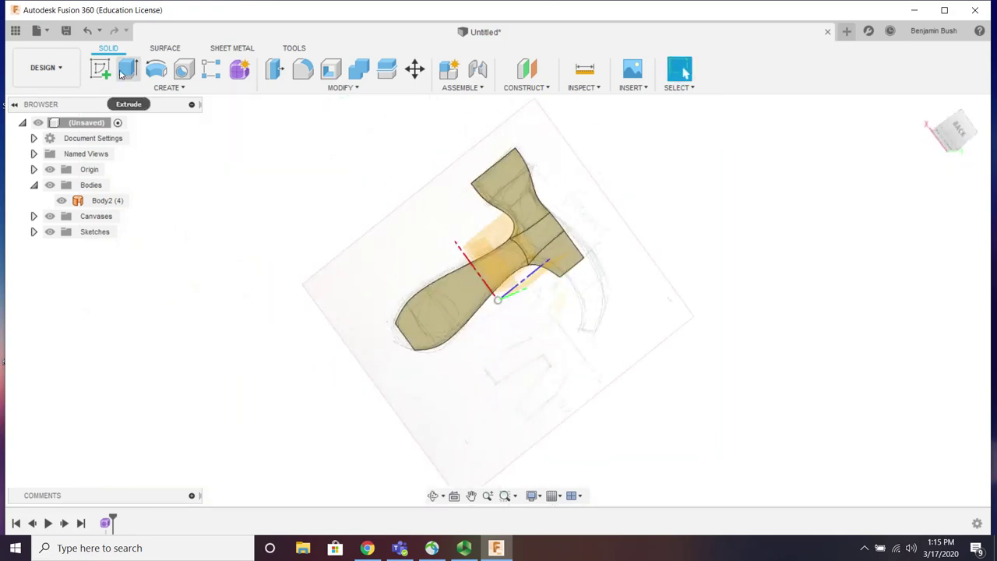
{"action": "left_click", "coordinate": [239, 71]}
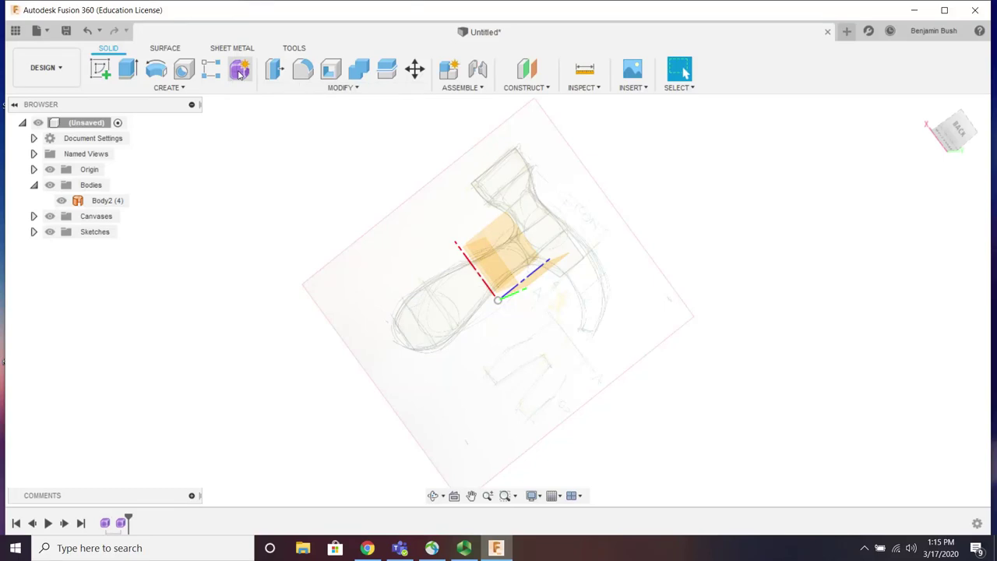
{"action": "mouse_move", "coordinate": [596, 274]}
{"action": "middle_mouse_down", "text": "shift"}
{"action": "mouse_move", "coordinate": [564, 244]}
{"action": "mouse_move", "coordinate": [564, 272]}
{"action": "mouse_move", "coordinate": [549, 216]}
{"action": "mouse_move", "coordinate": [597, 283]}
{"action": "middle_mouse_up", "text": "shift"}
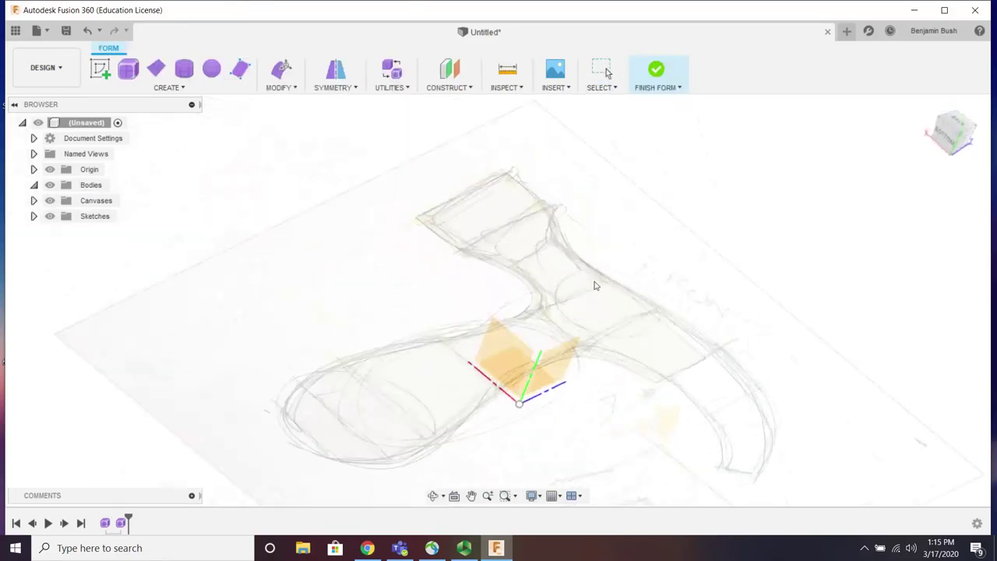
{"action": "key", "text": "Escape"}
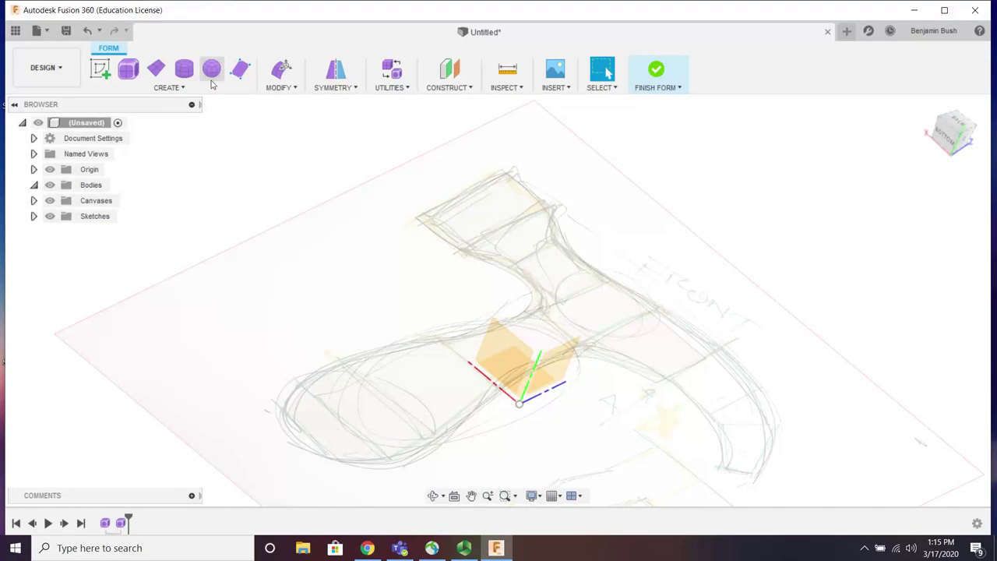
{"action": "left_click", "coordinate": [168, 88]}
{"action": "left_click", "coordinate": [128, 240]}
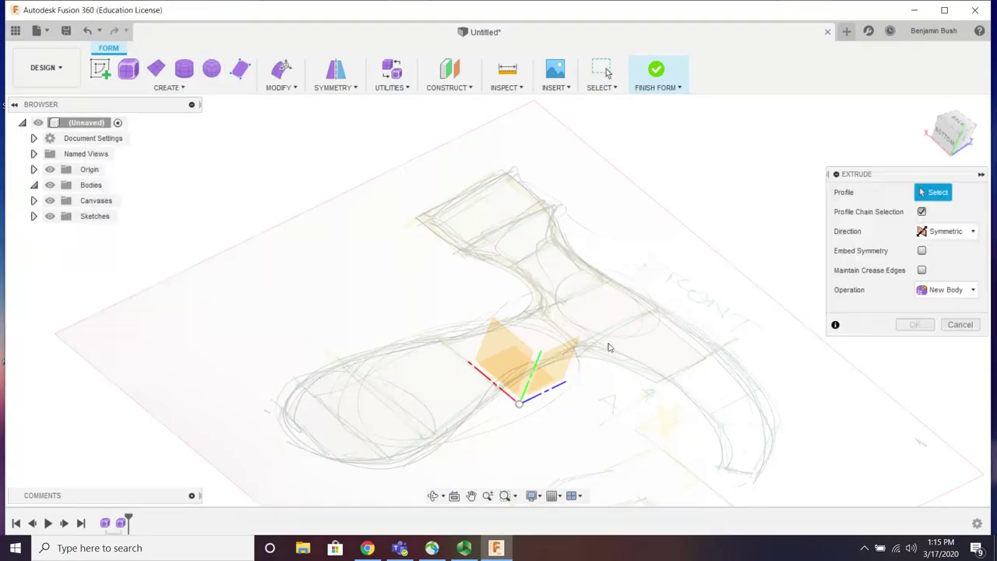
{"action": "left_click_drag", "start_coordinate": [610, 296], "coordinate": [684, 216]}
{"action": "left_click", "coordinate": [960, 324]}
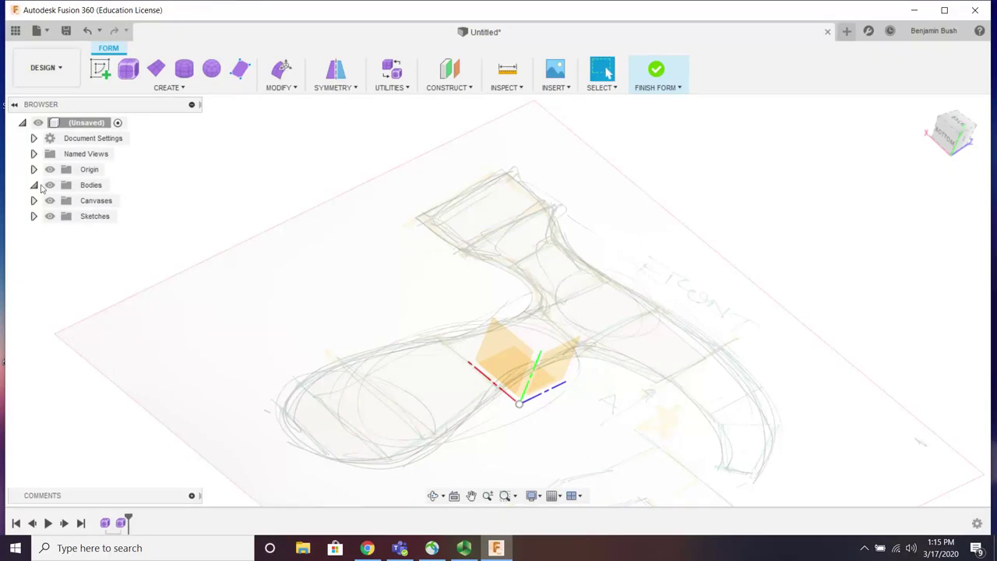
Step: Examine the design's existing sketches and the options available for the sketch in the browser
{"action": "left_click", "coordinate": [34, 186]}
{"action": "left_click", "coordinate": [34, 217]}
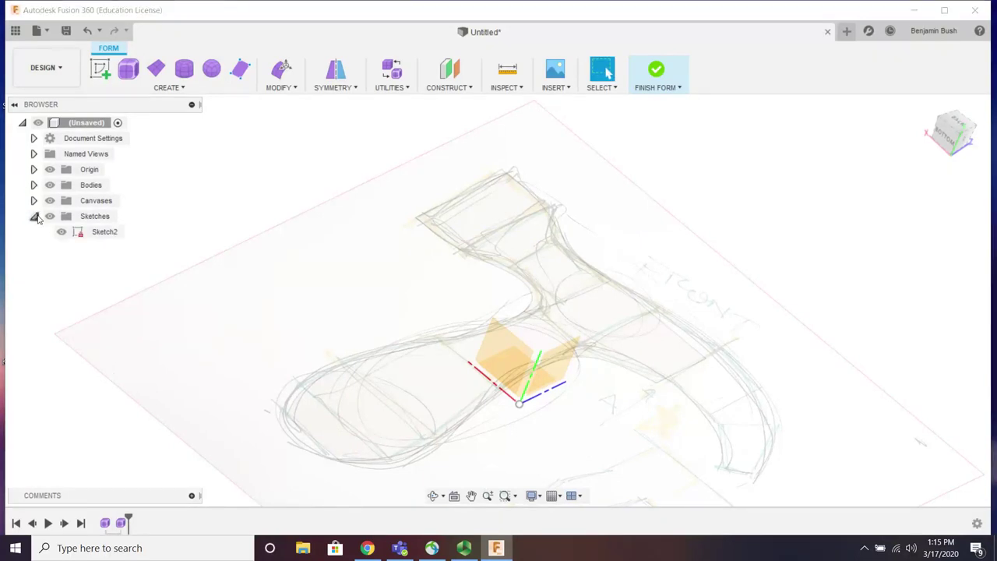
{"action": "left_click", "coordinate": [87, 233]}
{"action": "right_click", "coordinate": [89, 233]}
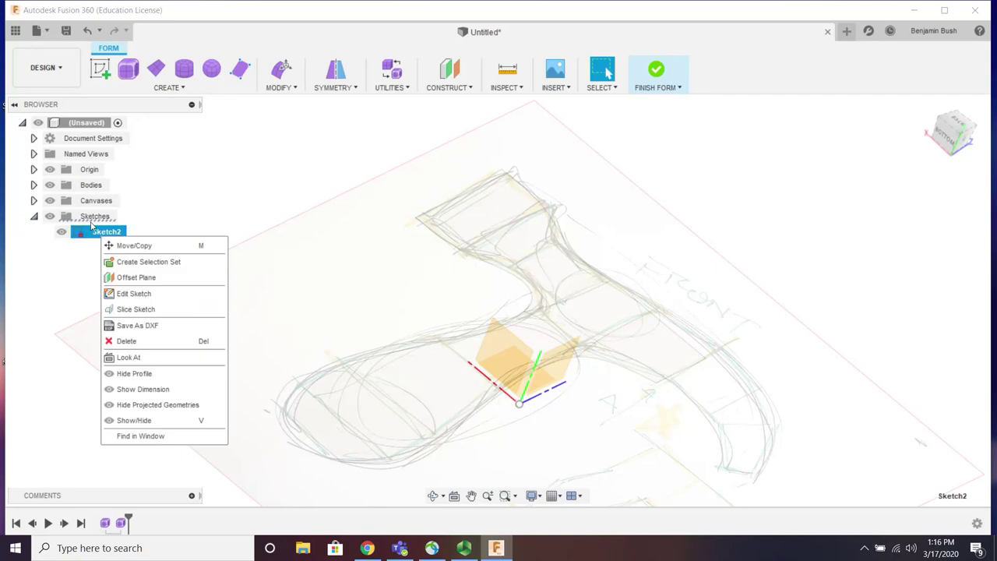
{"action": "left_click", "coordinate": [87, 218]}
{"action": "right_click", "coordinate": [84, 223]}
{"action": "left_click", "coordinate": [36, 239]}
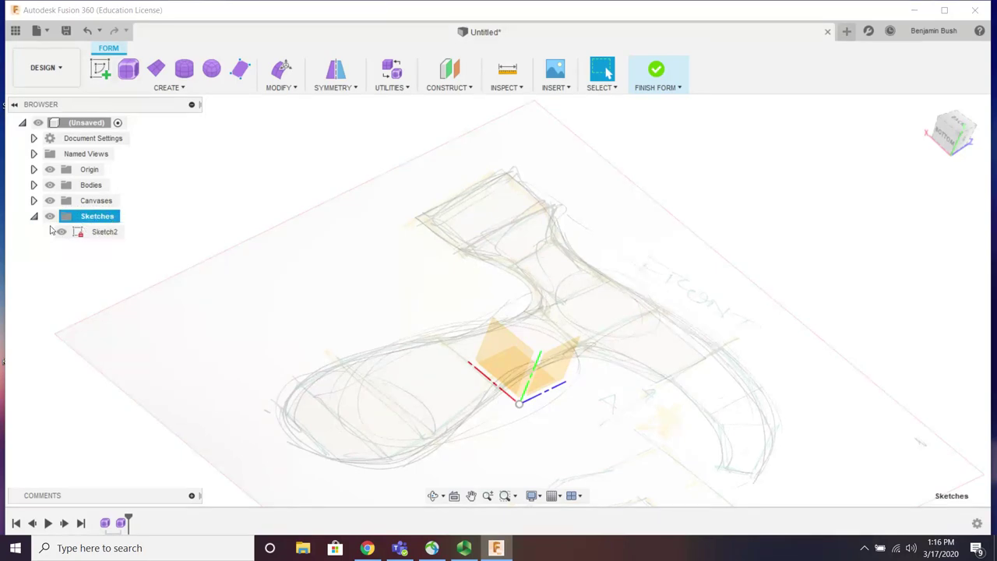
{"action": "left_click", "coordinate": [657, 311]}
{"action": "scroll", "coordinate": [560, 364], "scroll_direction": "down", "scroll_amount": 3}
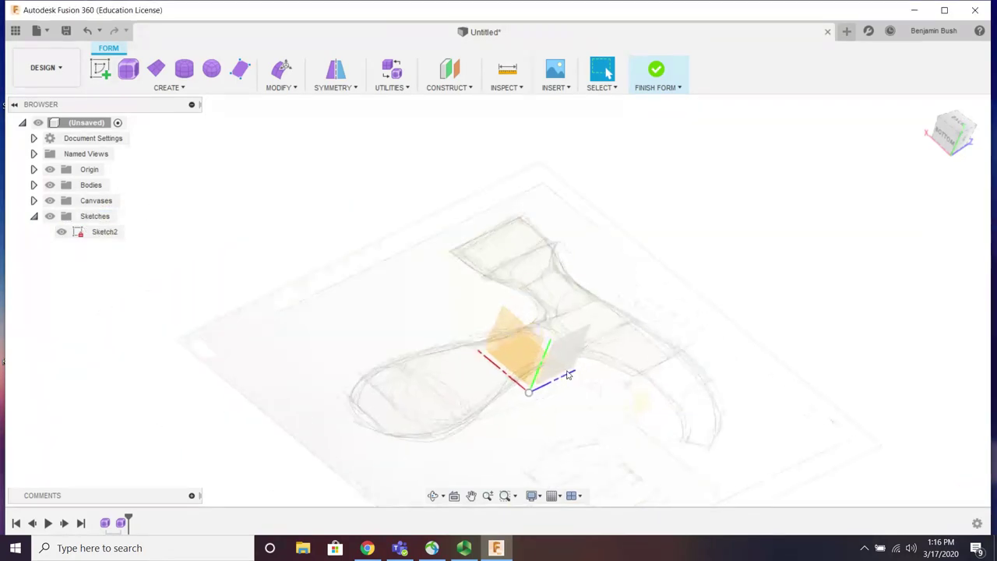
{"action": "scroll", "coordinate": [567, 375], "scroll_direction": "up", "scroll_amount": 1}
Step: Draw a four-sided face in the back view over the upper handle, from beneath the head down to the horizontal axis
{"action": "left_click", "coordinate": [236, 71]}
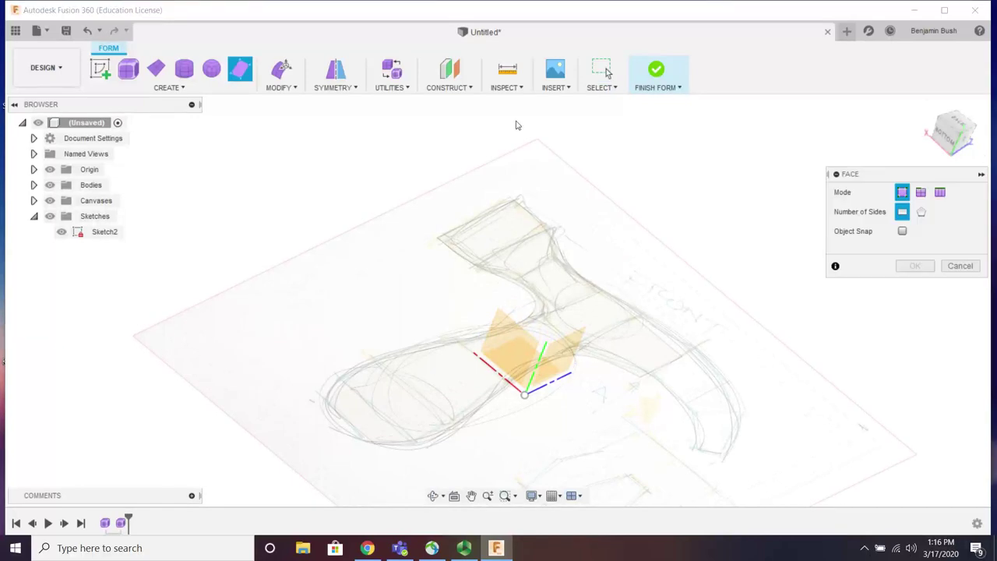
{"action": "left_click", "coordinate": [926, 107]}
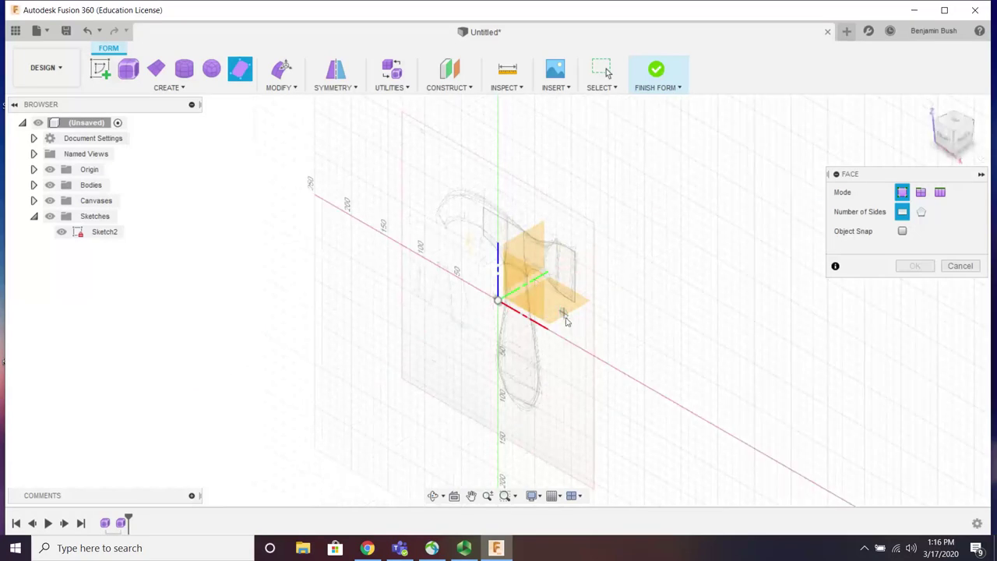
{"action": "middle_click_drag", "start_coordinate": [560, 309], "coordinate": [493, 255], "text": "shift"}
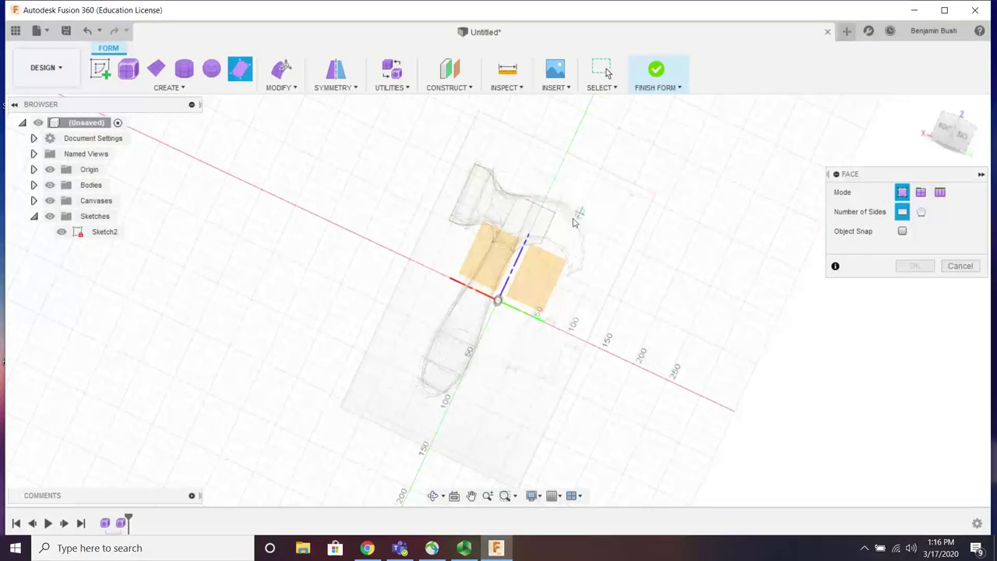
{"action": "middle_click_drag", "start_coordinate": [548, 289], "coordinate": [500, 228], "text": "shift"}
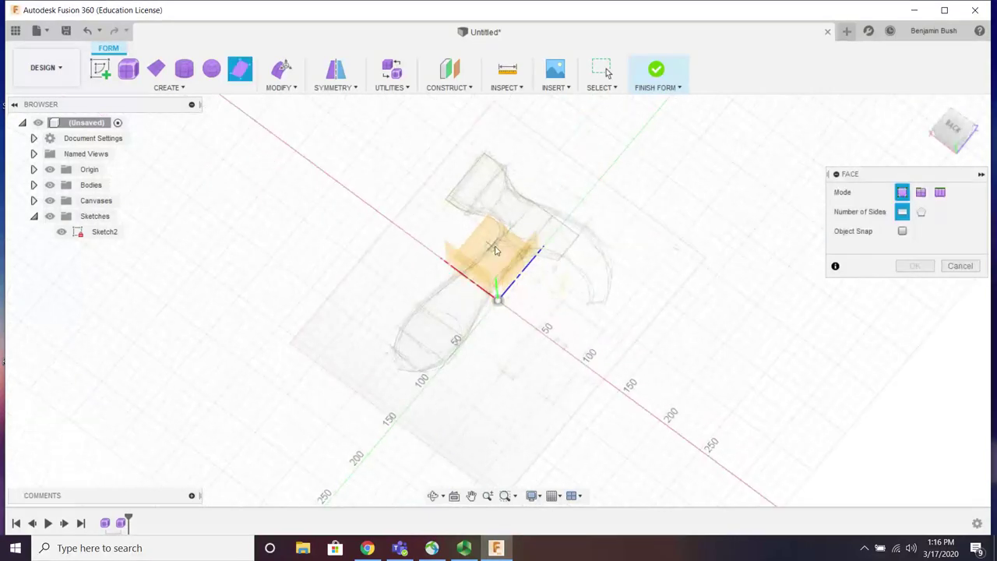
{"action": "left_click", "coordinate": [952, 131]}
{"action": "scroll", "coordinate": [382, 149], "scroll_direction": "up", "scroll_amount": 2}
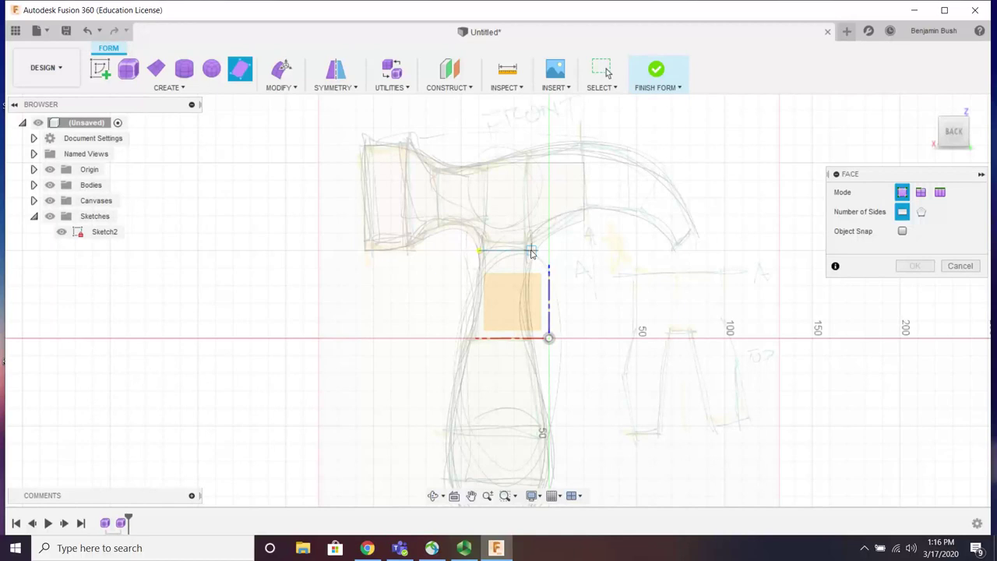
{"action": "left_click", "coordinate": [532, 339]}
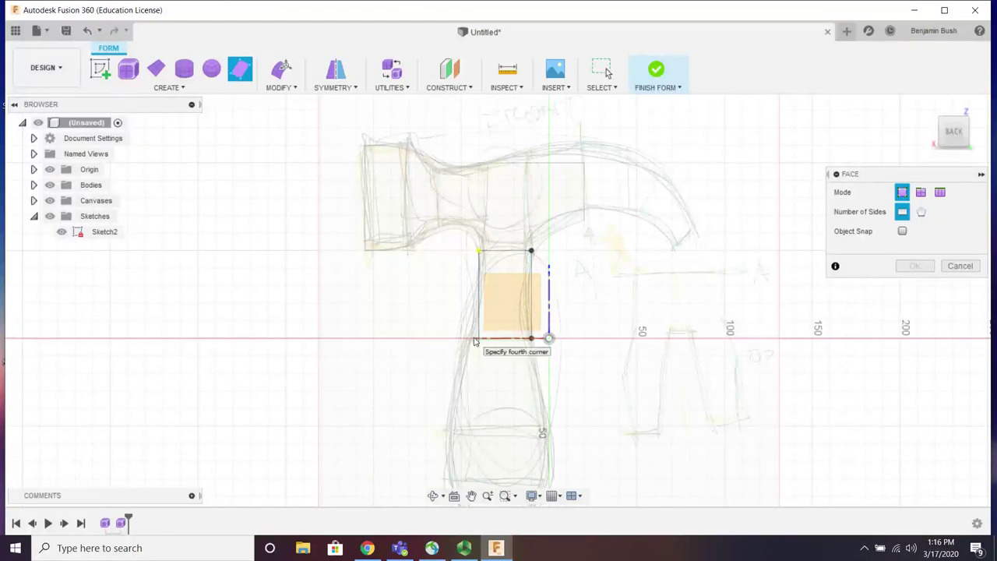
{"action": "left_click", "coordinate": [475, 340]}
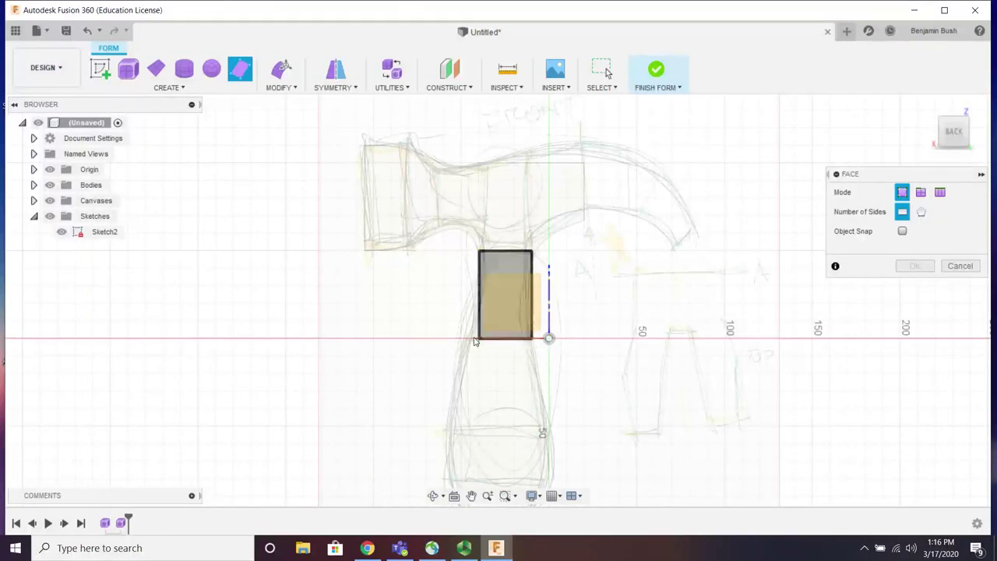
Step: Add a four-sided face below the upper handle section, widening downward along the sketched grip
{"action": "left_click", "coordinate": [546, 426]}
{"action": "left_click", "coordinate": [461, 426]}
{"action": "left_click", "coordinate": [532, 338]}
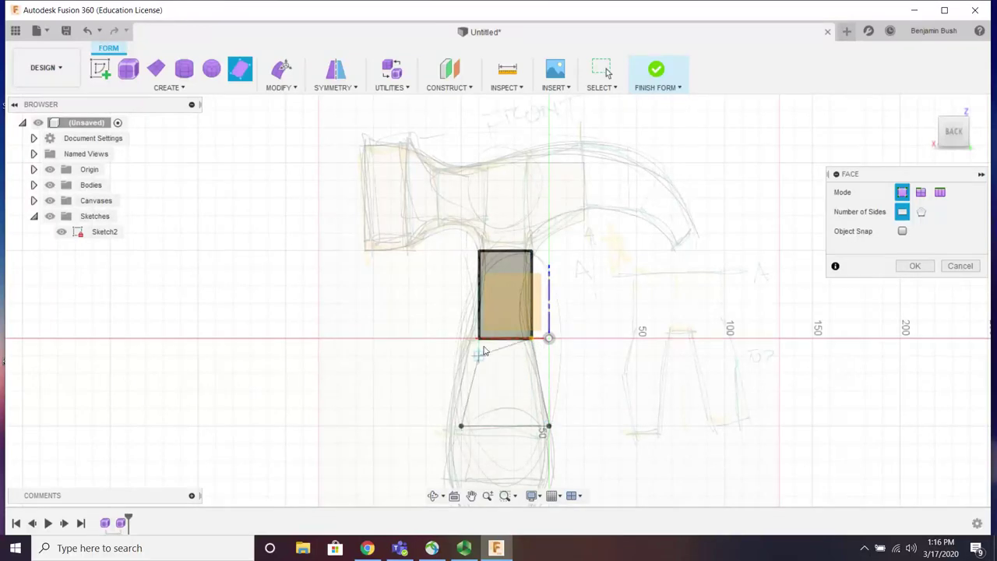
{"action": "left_click", "coordinate": [479, 340]}
Step: Extend the handle with a straight-sided grip face and a short face narrowing toward the butt end
{"action": "scroll", "coordinate": [488, 348], "scroll_direction": "down", "scroll_amount": 4}
{"action": "scroll", "coordinate": [508, 458], "scroll_direction": "up", "scroll_amount": 3}
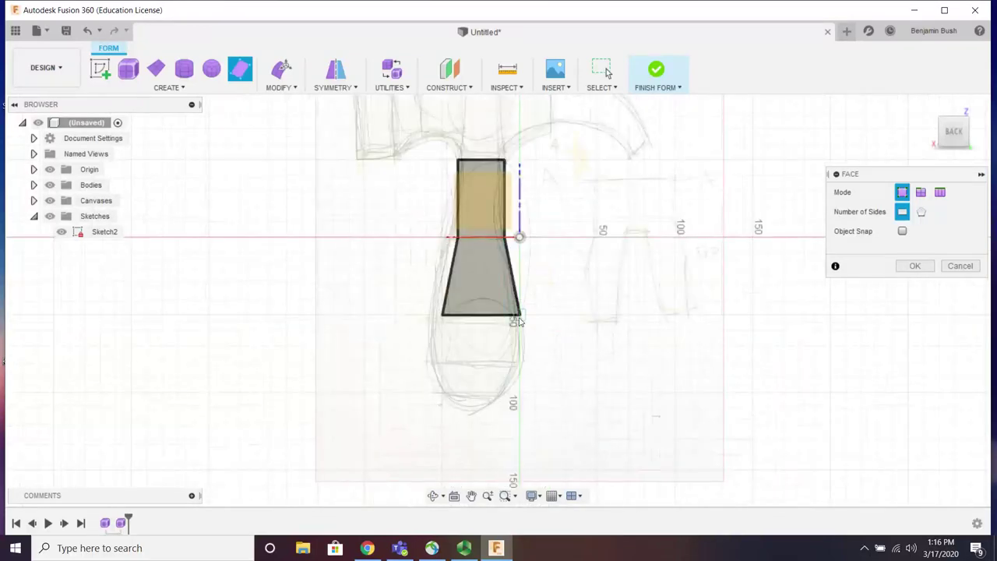
{"action": "left_click", "coordinate": [519, 377]}
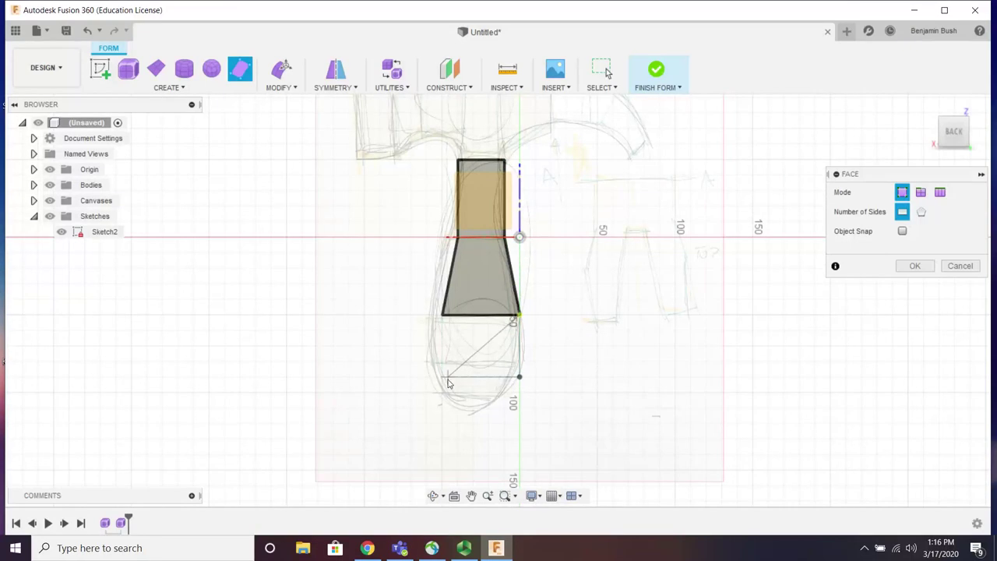
{"action": "left_click", "coordinate": [446, 378]}
{"action": "left_click", "coordinate": [444, 318]}
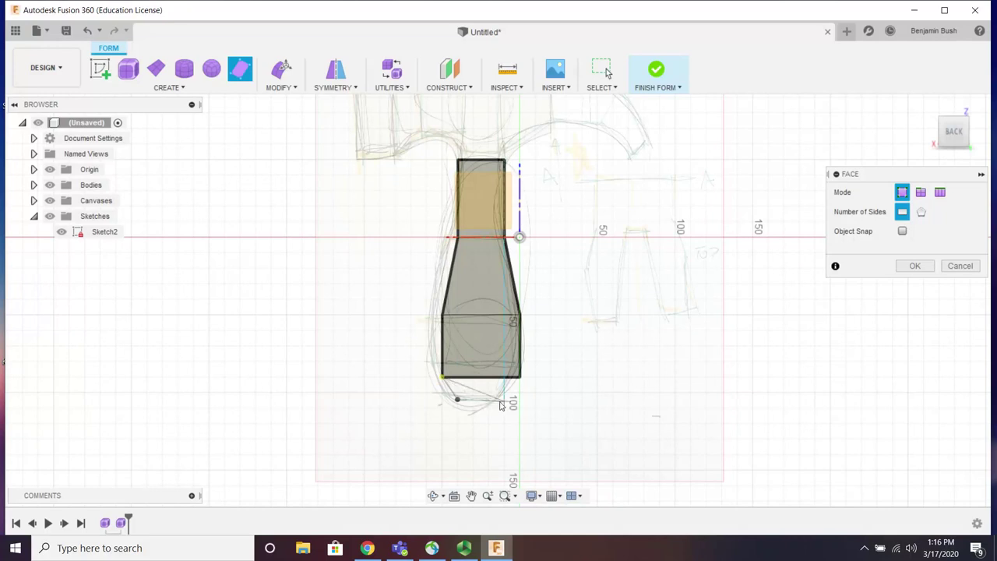
{"action": "left_click", "coordinate": [519, 378]}
Step: Add a four-sided face above the uppermost handle section, narrowing slightly toward the top of the hammer head
{"action": "scroll", "coordinate": [518, 397], "scroll_direction": "down", "scroll_amount": 5}
{"action": "scroll", "coordinate": [513, 282], "scroll_direction": "up", "scroll_amount": 6}
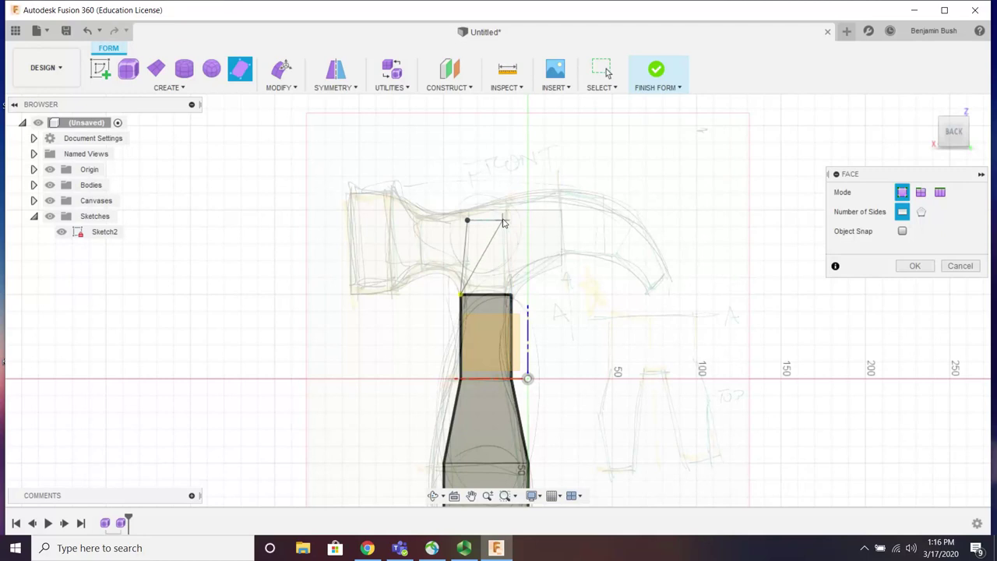
{"action": "scroll", "coordinate": [502, 222], "scroll_direction": "up", "scroll_amount": 2}
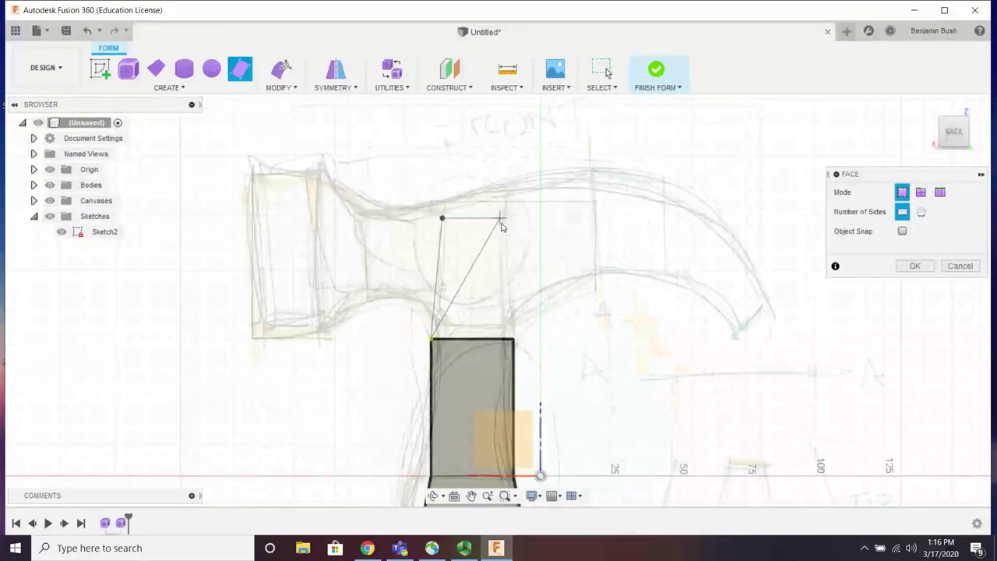
{"action": "left_click", "coordinate": [501, 219]}
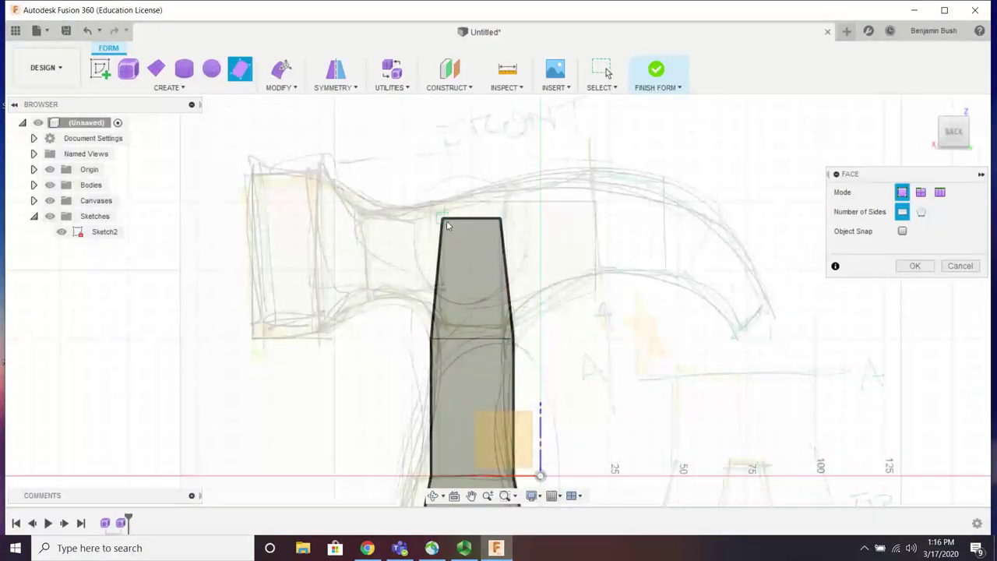
Step: Add two four-sided neck faces on the striking side of the head, one narrowing and the other flaring outward
{"action": "left_click", "coordinate": [381, 232]}
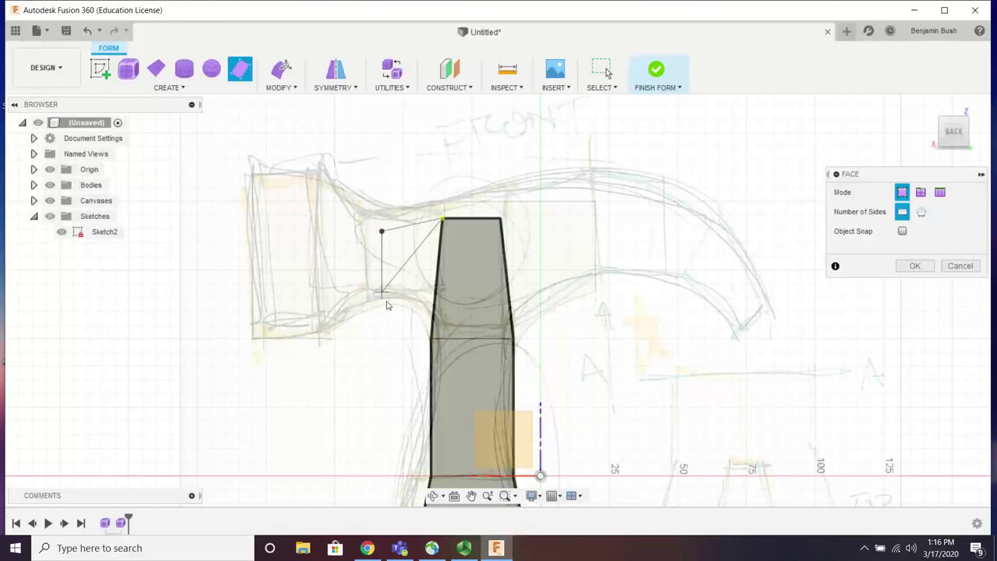
{"action": "left_click", "coordinate": [382, 304]}
{"action": "left_click", "coordinate": [431, 338]}
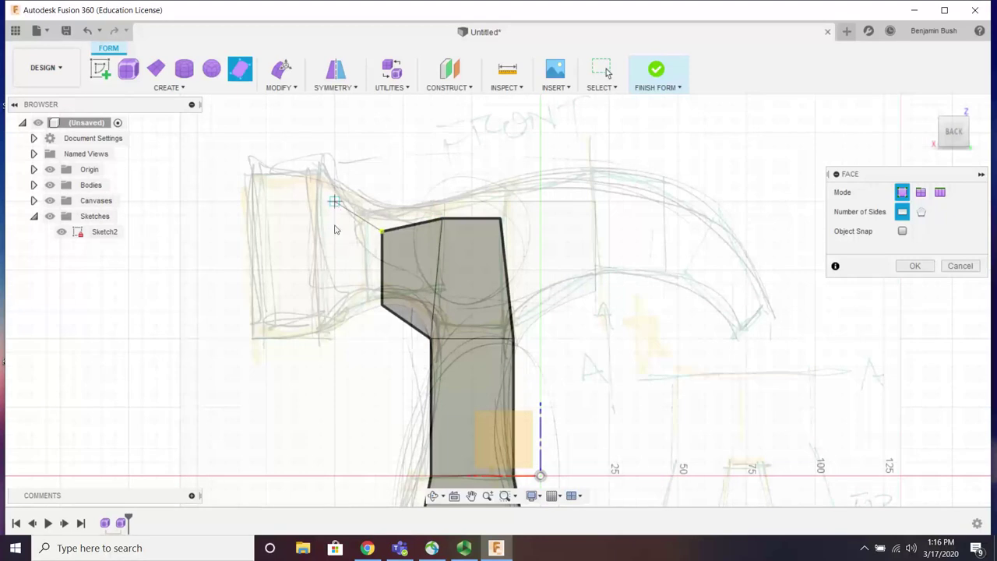
{"action": "left_click", "coordinate": [334, 338]}
{"action": "left_click", "coordinate": [382, 303]}
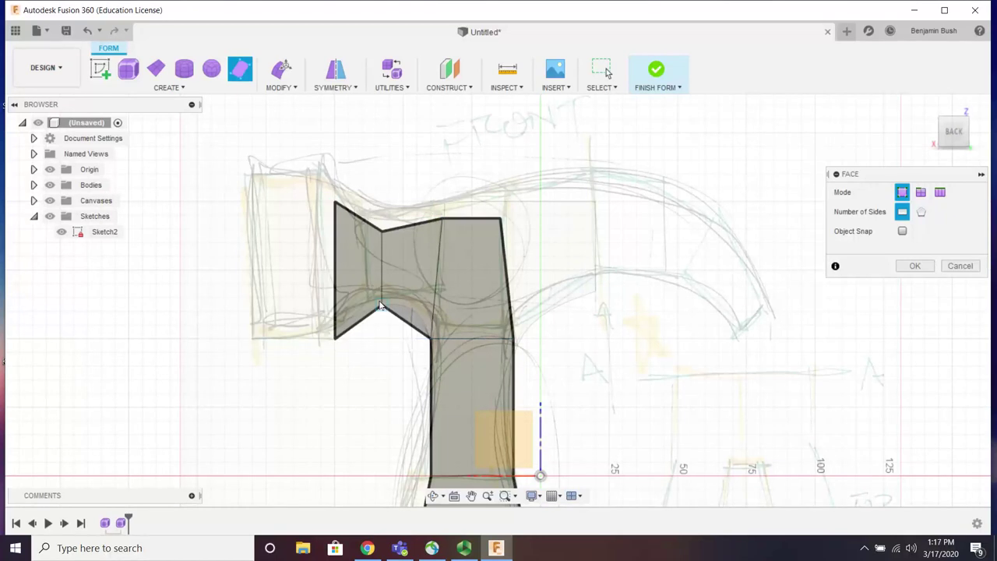
Step: Add a rectangular face at the outer end of the neck for the hammer's striking end
{"action": "left_click", "coordinate": [334, 204]}
{"action": "left_click", "coordinate": [266, 202]}
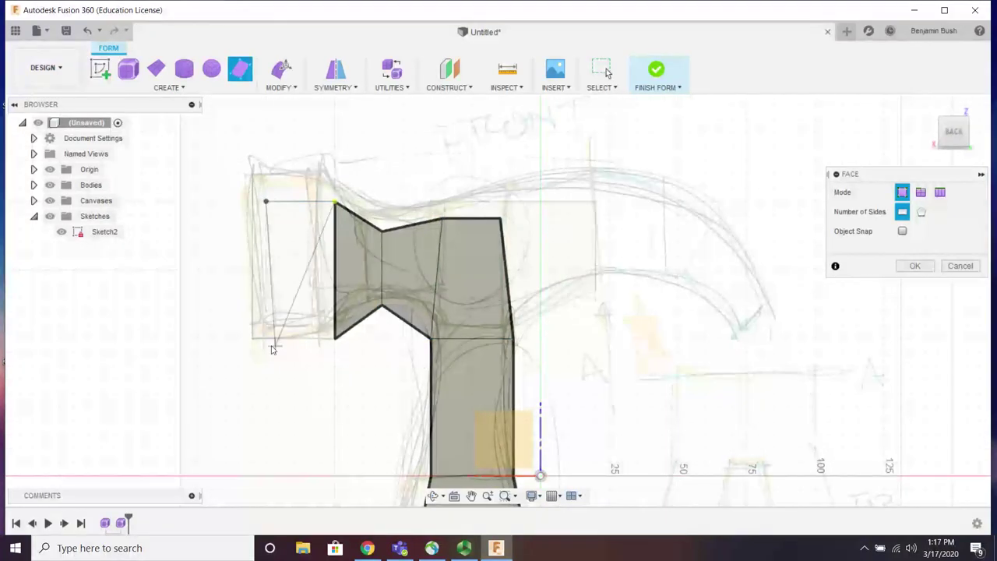
{"action": "left_click", "coordinate": [266, 339]}
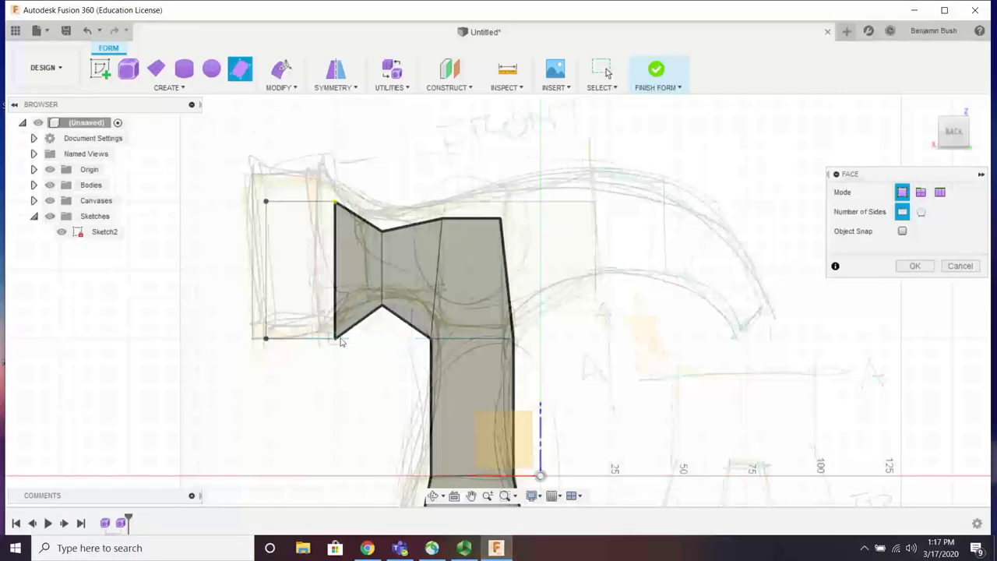
{"action": "left_click", "coordinate": [336, 338]}
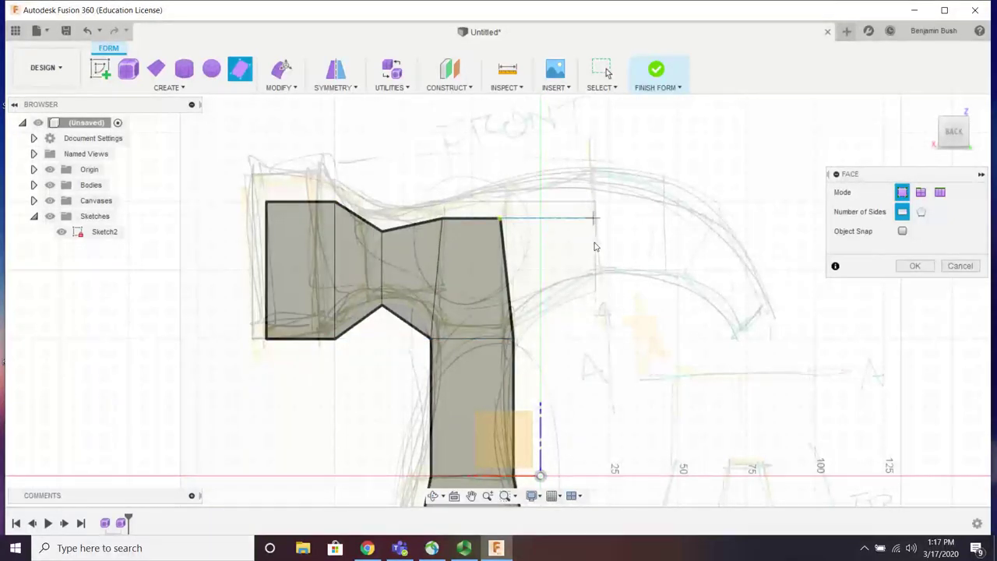
Step: Add a four-sided face tapering to the start of the sketched claw and finish the Face command
{"action": "left_click", "coordinate": [594, 218]}
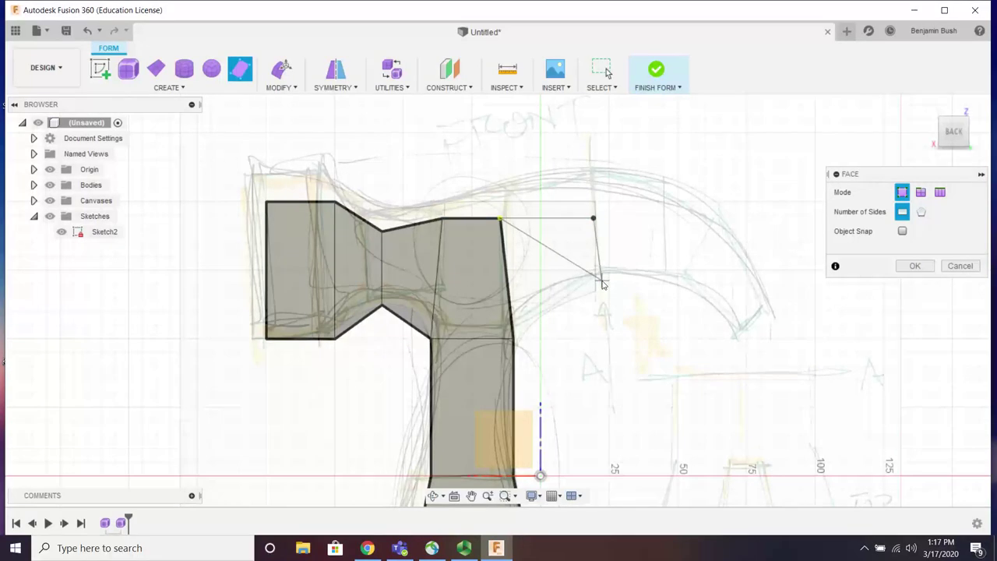
{"action": "left_click", "coordinate": [602, 284]}
{"action": "left_click", "coordinate": [512, 338]}
{"action": "scroll", "coordinate": [513, 339], "scroll_direction": "up", "scroll_amount": 2}
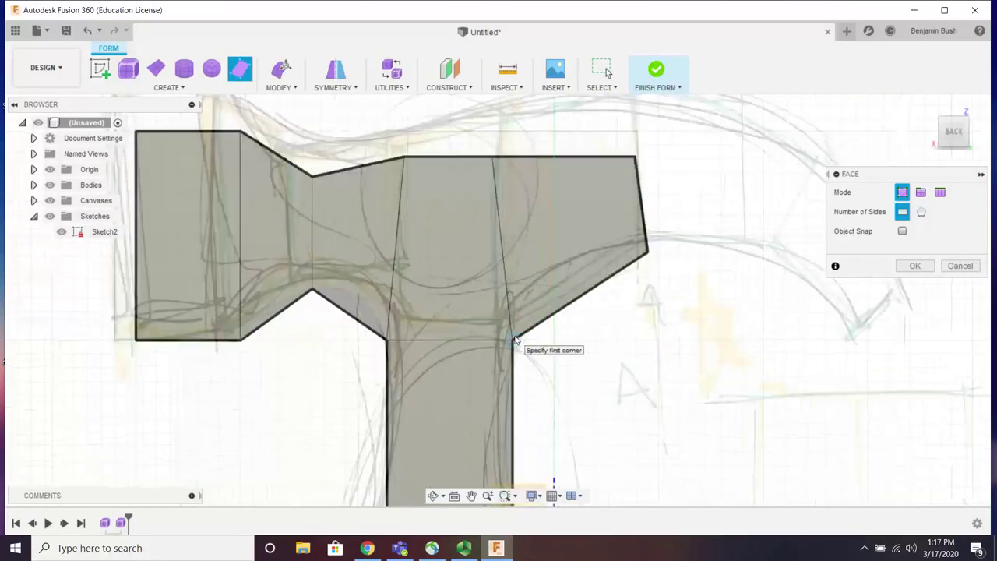
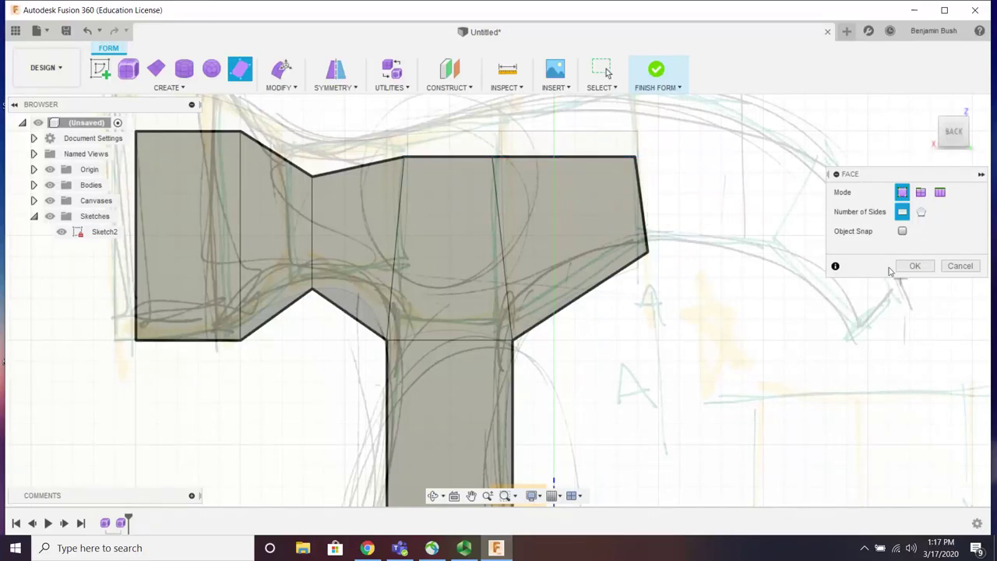
{"action": "left_click", "coordinate": [914, 267]}
{"action": "scroll", "coordinate": [605, 316], "scroll_direction": "down", "scroll_amount": 3}
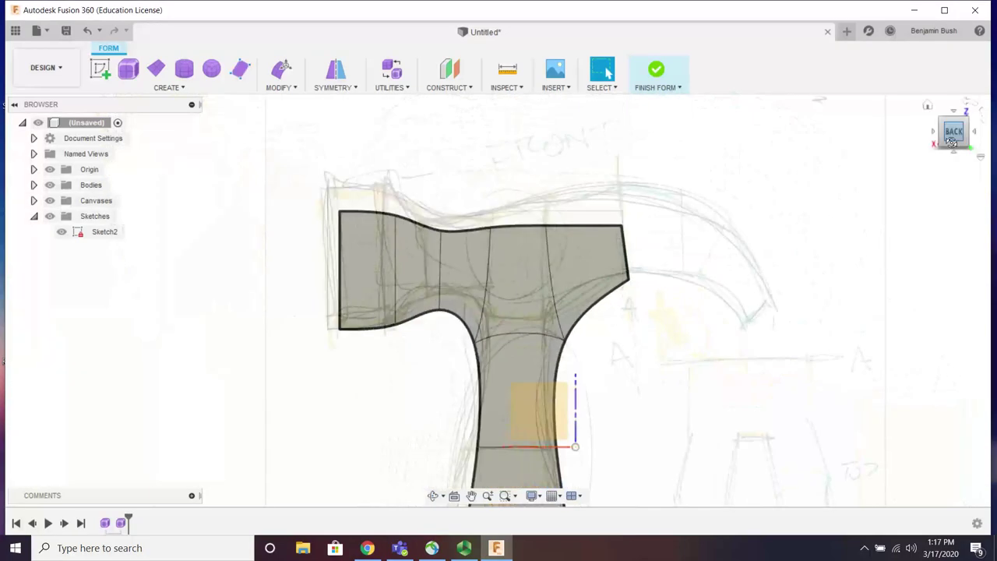
{"action": "left_click_drag", "start_coordinate": [951, 142], "coordinate": [931, 130]}
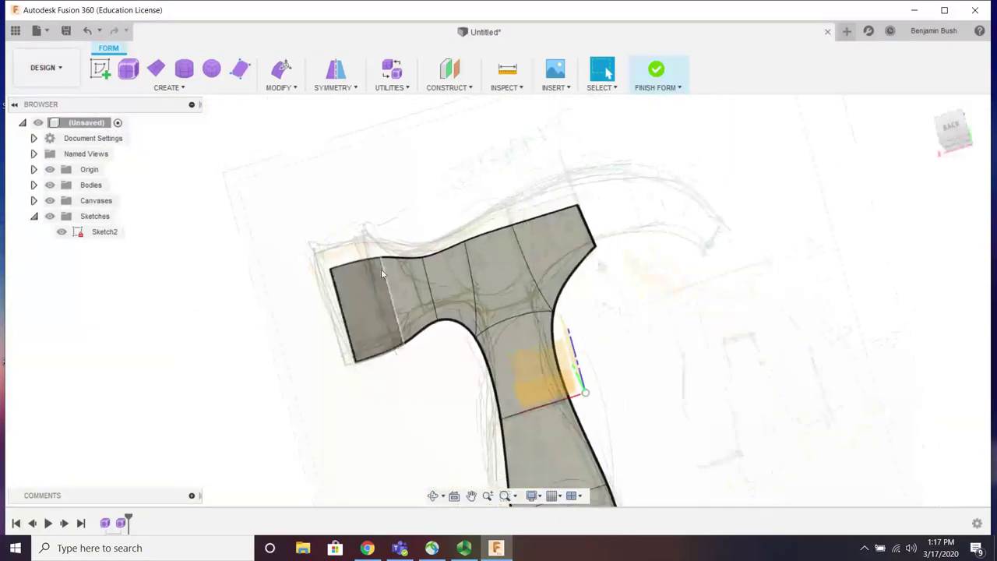
{"action": "middle_click_drag", "start_coordinate": [380, 268], "coordinate": [335, 261], "text": "shift"}
{"action": "left_click", "coordinate": [167, 87]}
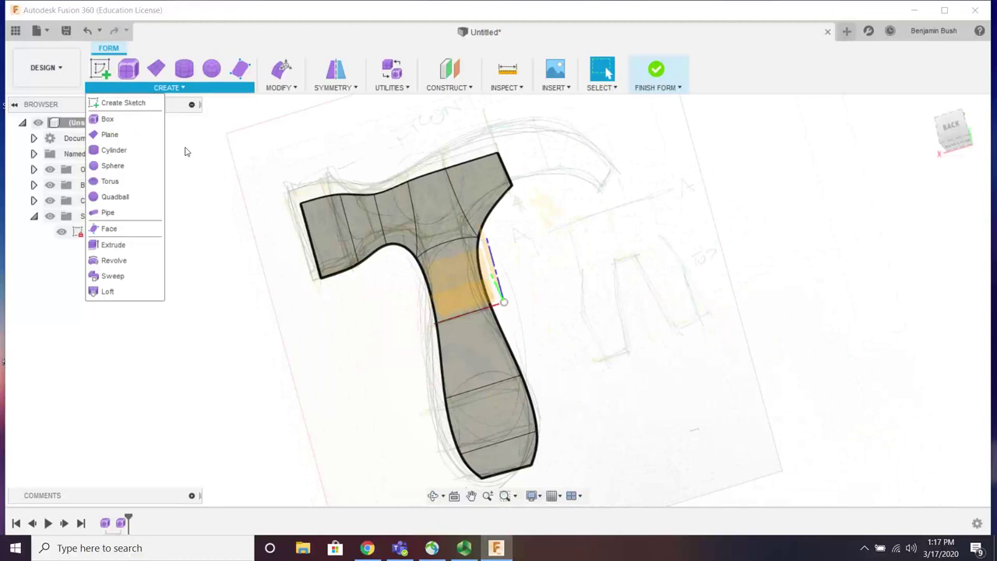
{"action": "left_click", "coordinate": [113, 245]}
{"action": "left_click", "coordinate": [422, 228]}
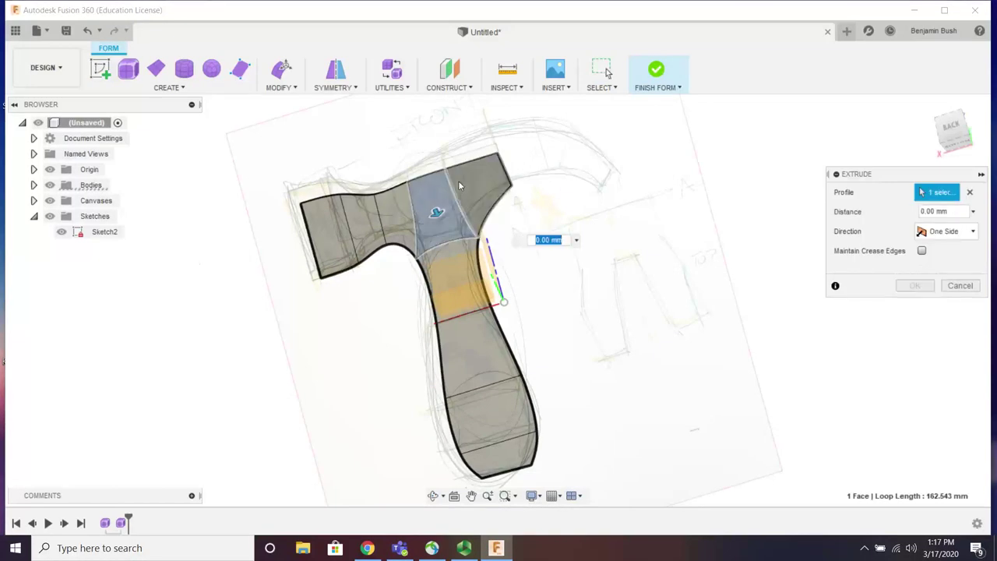
{"action": "left_click", "coordinate": [459, 182]}
{"action": "left_click", "coordinate": [397, 221]}
{"action": "left_click", "coordinate": [355, 227]}
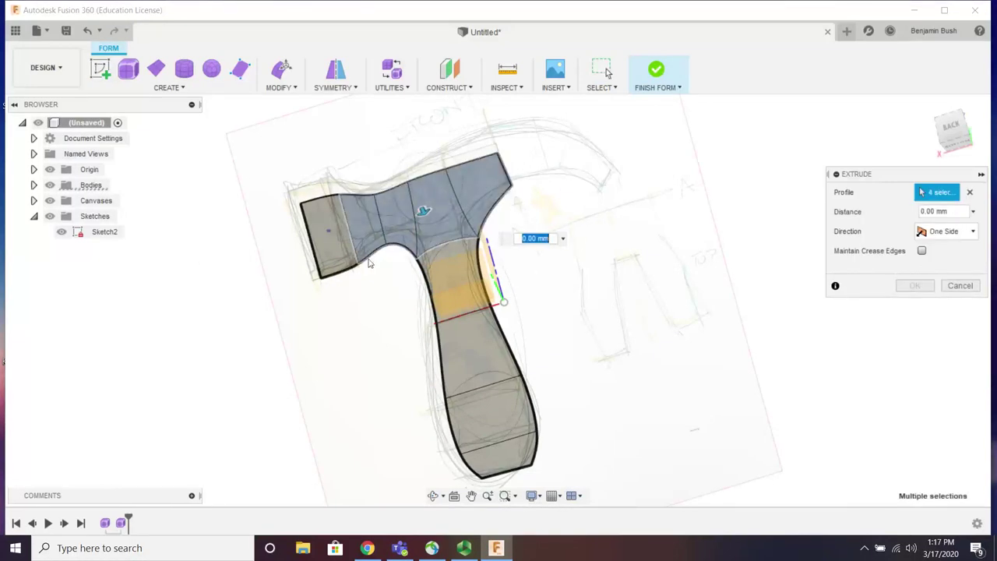
{"action": "left_click", "coordinate": [457, 334]}
{"action": "left_click", "coordinate": [329, 234]}
{"action": "left_click", "coordinate": [487, 464]}
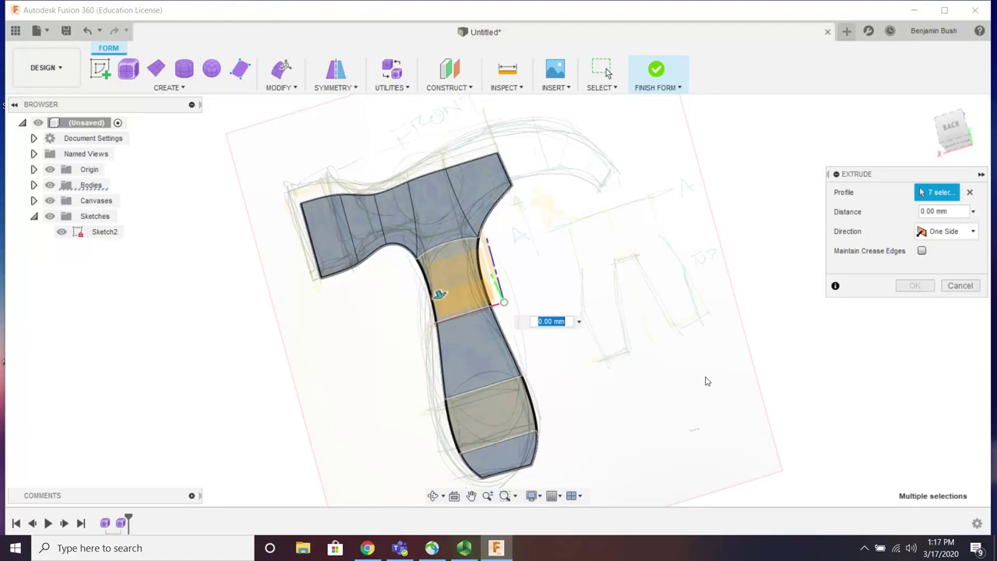
{"action": "middle_click_drag", "start_coordinate": [676, 381], "coordinate": [580, 393], "text": "shift"}
{"action": "left_click", "coordinate": [470, 408]}
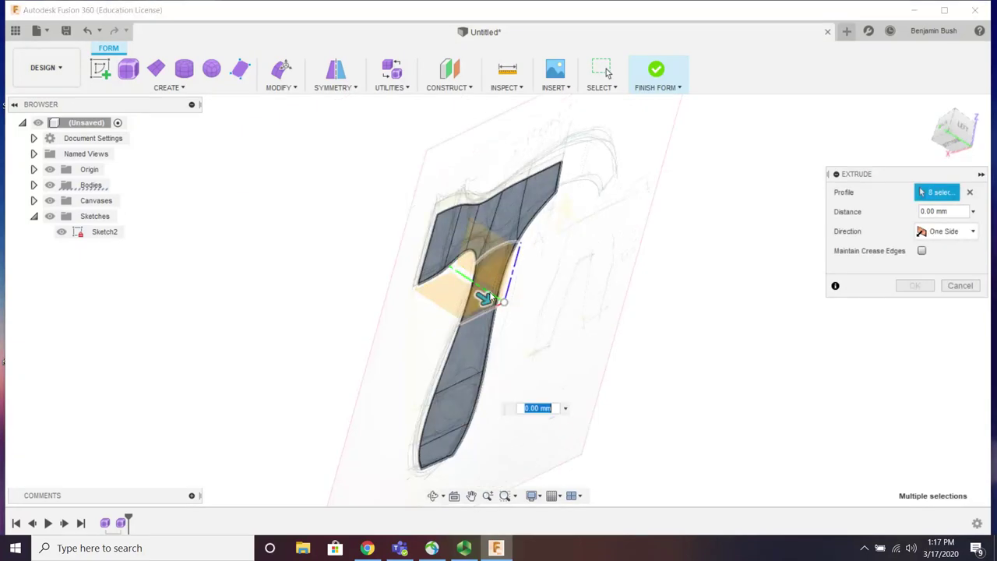
{"action": "left_click_drag", "start_coordinate": [489, 296], "coordinate": [451, 279]}
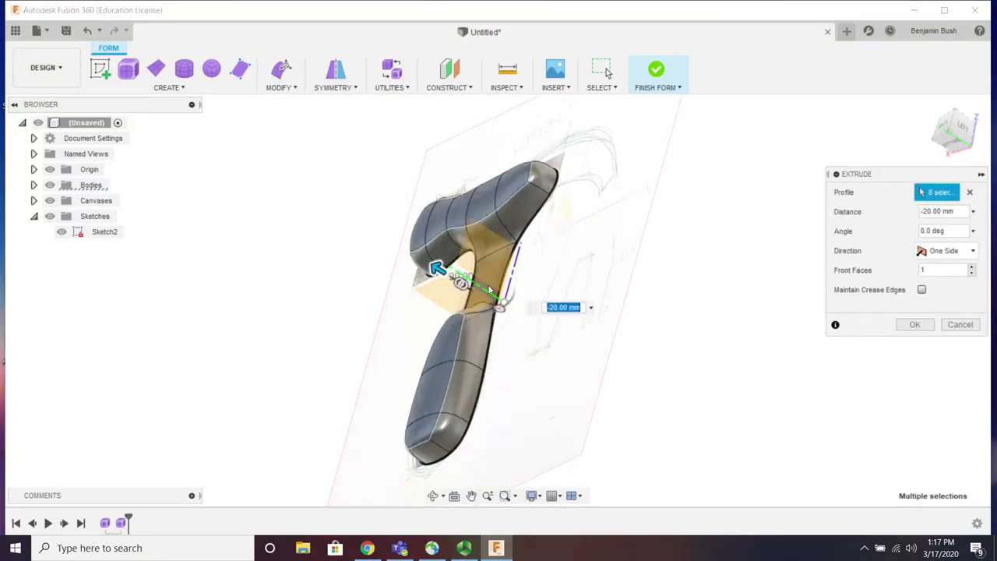
{"action": "left_click", "coordinate": [960, 324]}
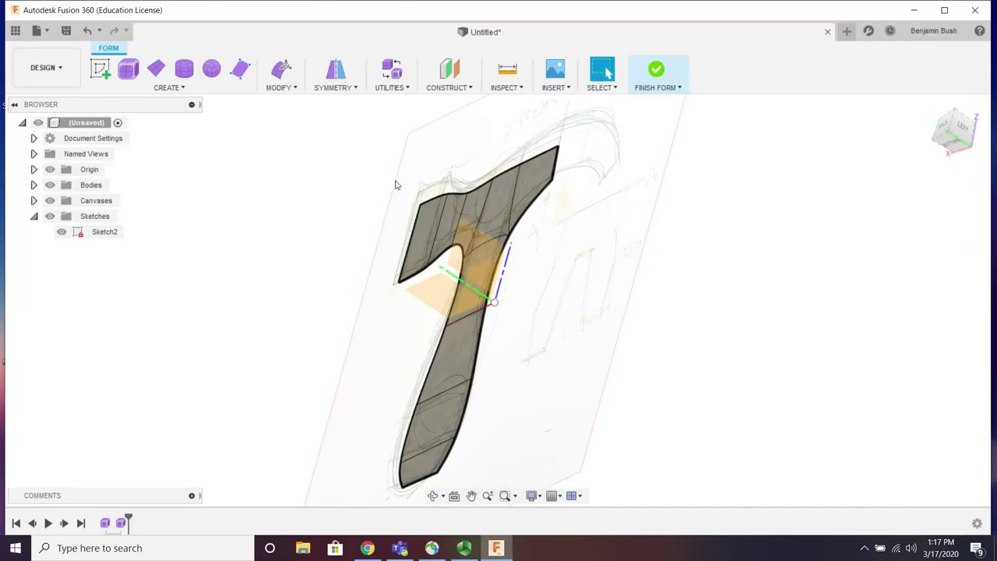
Step: Start an Extrude with all nine faces of the flat hammer outline as the profile
{"action": "left_click_drag", "start_coordinate": [377, 162], "coordinate": [610, 507]}
{"action": "left_click_drag", "start_coordinate": [598, 109], "coordinate": [325, 488]}
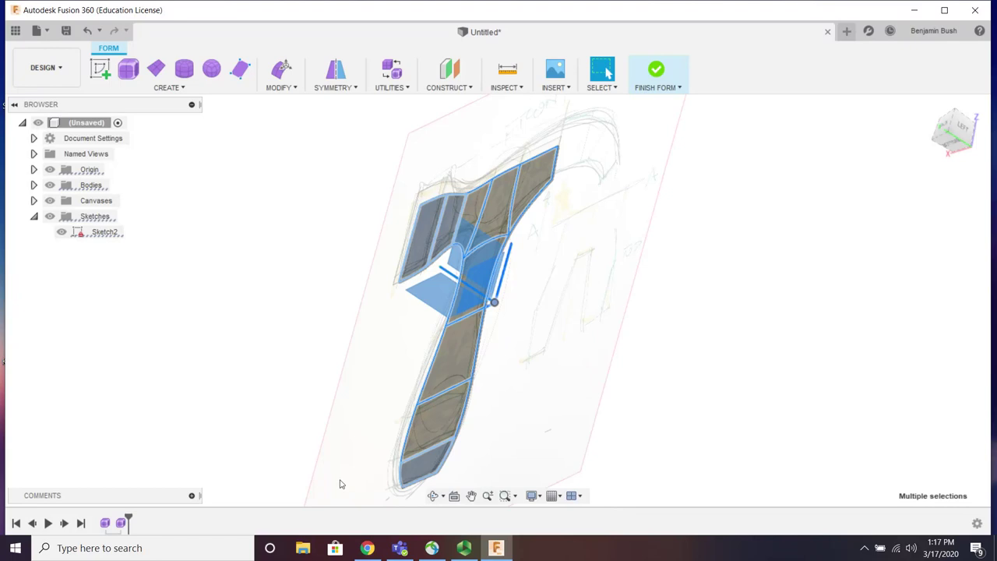
{"action": "left_click", "coordinate": [166, 87]}
{"action": "left_click", "coordinate": [169, 241]}
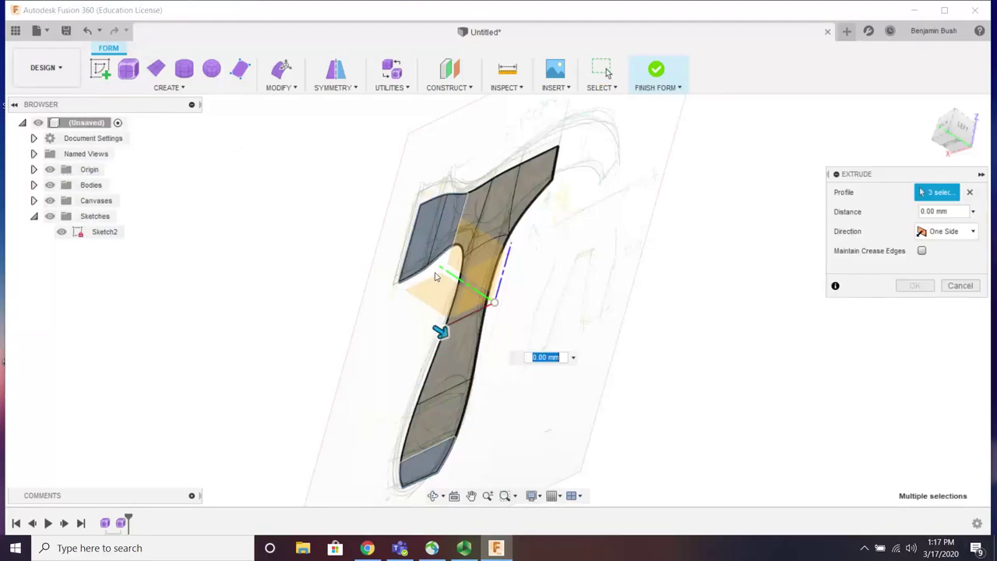
{"action": "mouse_move", "coordinate": [440, 331]}
{"action": "left_mouse_down"}
{"action": "mouse_move", "coordinate": [371, 283]}
{"action": "mouse_move", "coordinate": [431, 327]}
{"action": "left_mouse_up"}
{"action": "left_click", "coordinate": [479, 213]}
{"action": "left_click", "coordinate": [490, 214]}
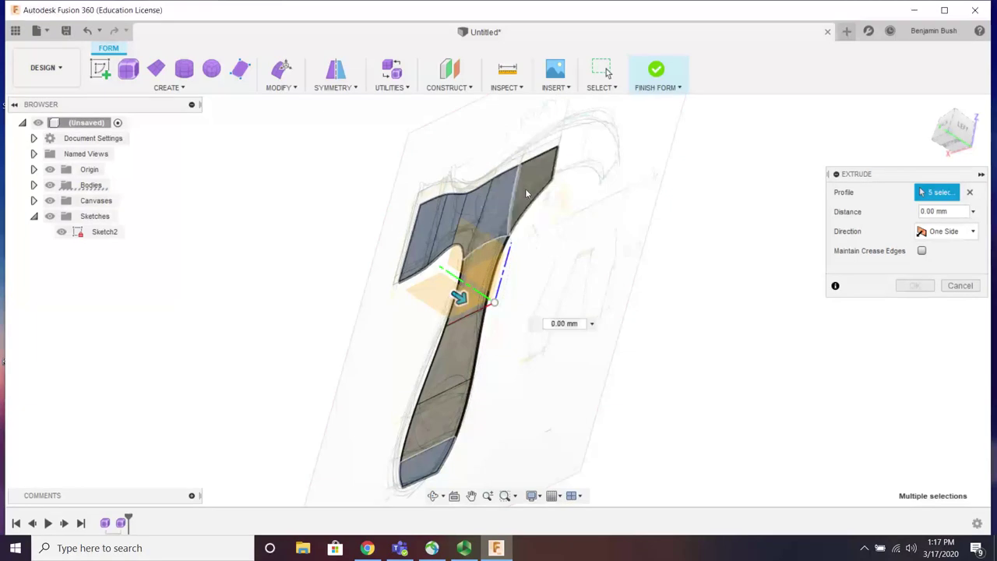
{"action": "left_click", "coordinate": [526, 193]}
{"action": "left_click", "coordinate": [461, 363]}
{"action": "left_click", "coordinate": [454, 409]}
{"action": "middle_click_drag", "start_coordinate": [549, 309], "coordinate": [548, 343], "text": "shift"}
{"action": "left_click", "coordinate": [488, 154]}
{"action": "middle_click_drag", "start_coordinate": [537, 286], "coordinate": [545, 225], "text": "shift"}
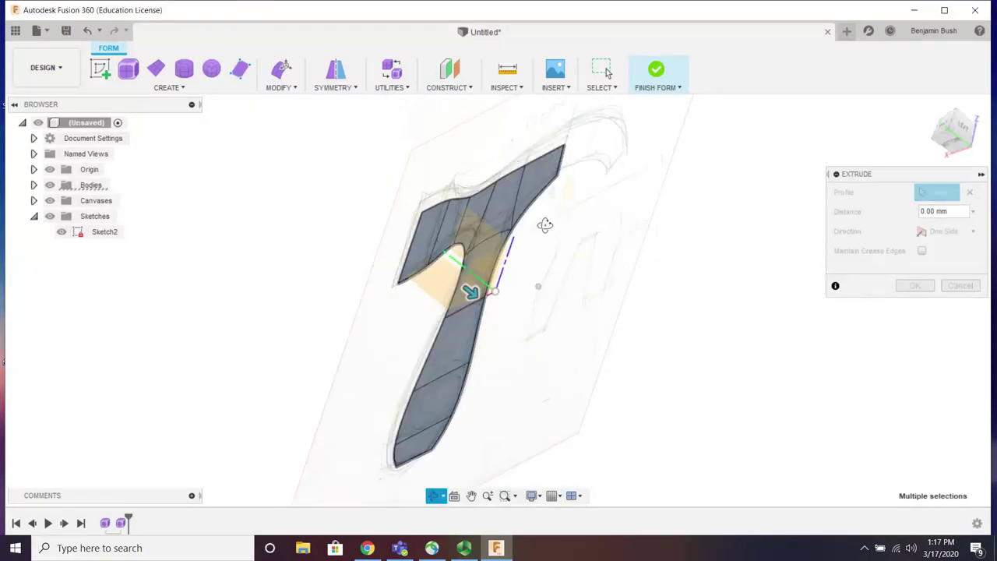
Step: Extrude the nine hammer faces symmetrically with a distance of -20 mm
{"action": "left_click_drag", "start_coordinate": [475, 296], "coordinate": [435, 284]}
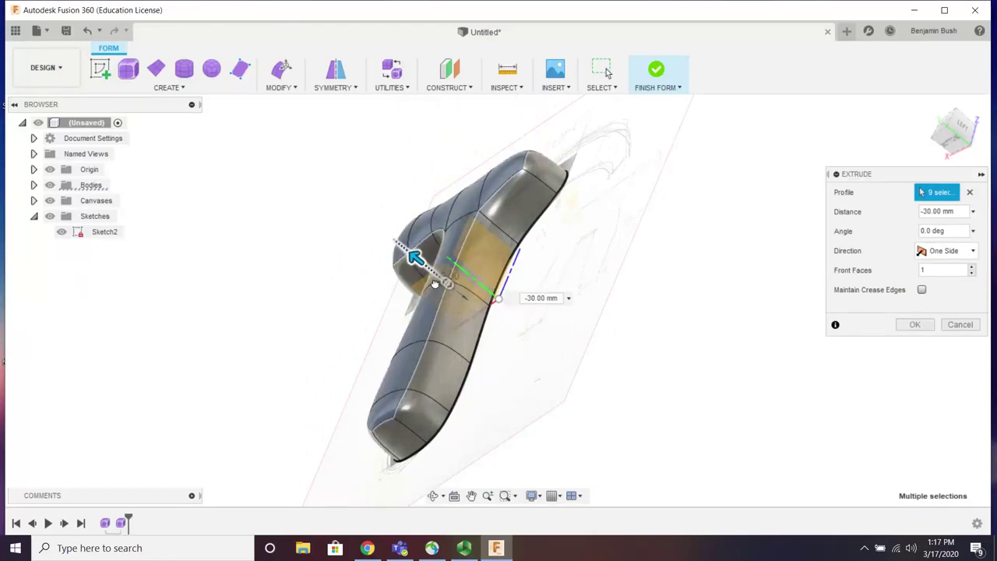
{"action": "left_click", "coordinate": [919, 250]}
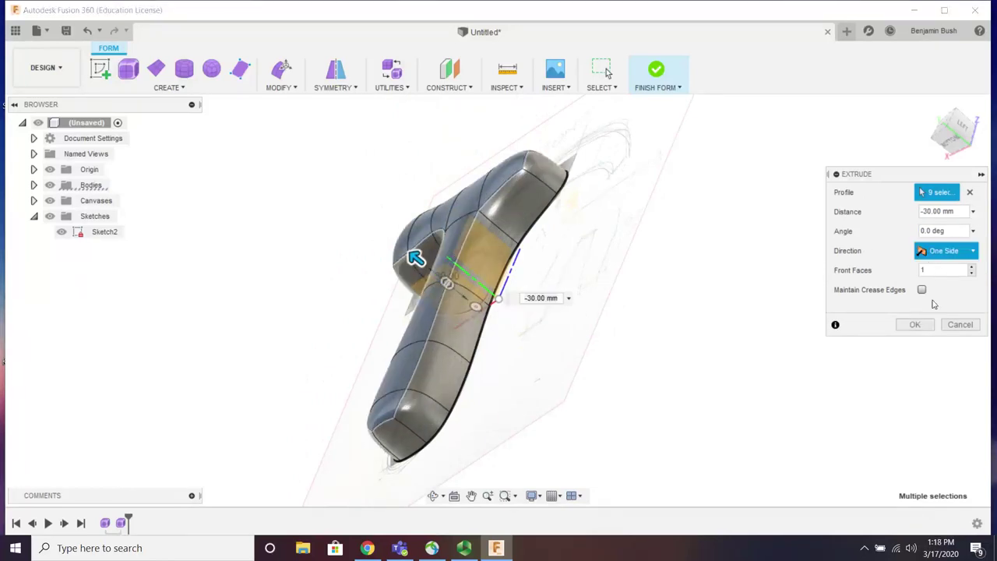
{"action": "left_click_drag", "start_coordinate": [414, 257], "coordinate": [428, 268]}
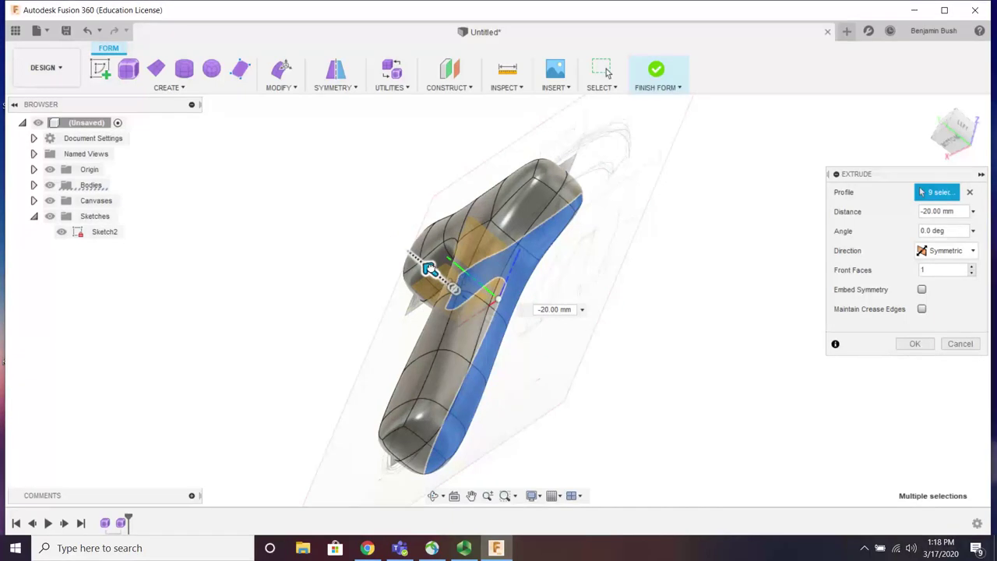
{"action": "mouse_move", "coordinate": [428, 268]}
{"action": "left_mouse_down"}
{"action": "mouse_move", "coordinate": [415, 258]}
{"action": "mouse_move", "coordinate": [428, 269]}
{"action": "left_mouse_up"}
{"action": "middle_click_drag", "start_coordinate": [429, 269], "coordinate": [571, 324], "text": "shift"}
{"action": "scroll", "coordinate": [514, 315], "scroll_direction": "down", "scroll_amount": 2}
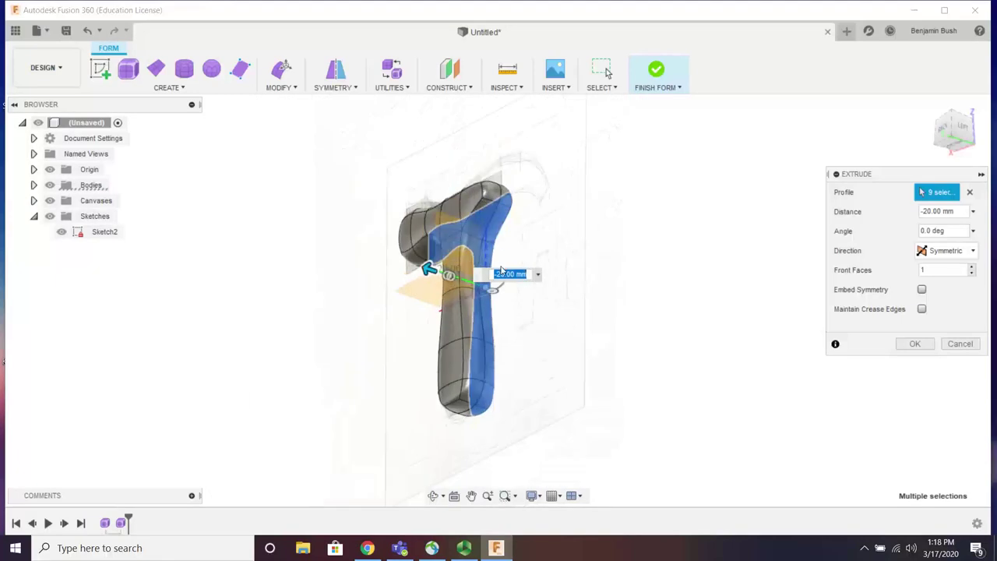
{"action": "left_click", "coordinate": [909, 345]}
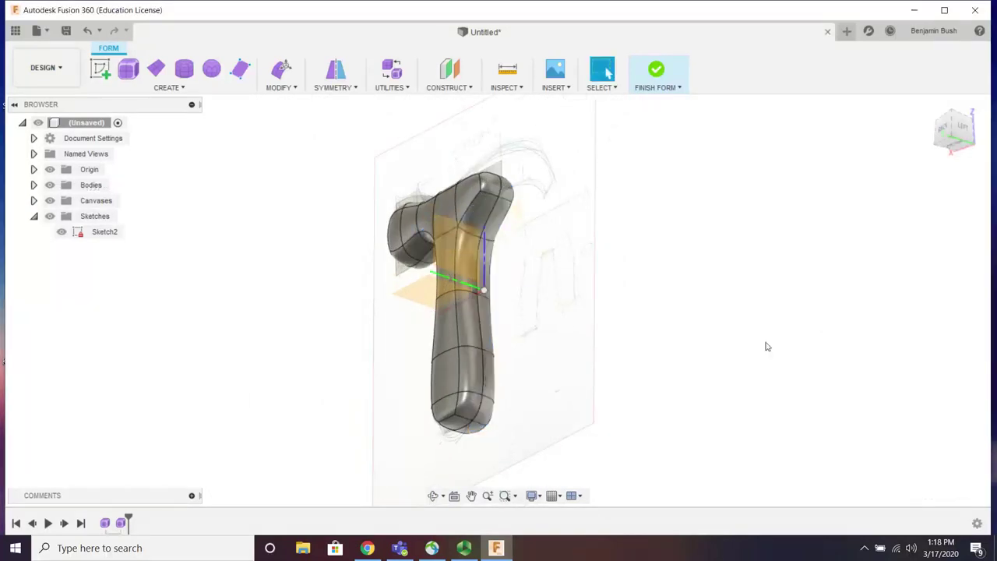
Step: Move two adjacent side faces of the lower handle outward 5 mm with Edit Form
{"action": "middle_click_drag", "start_coordinate": [651, 249], "coordinate": [619, 246], "text": "shift"}
{"action": "scroll", "coordinate": [576, 245], "scroll_direction": "down", "scroll_amount": 4}
{"action": "scroll", "coordinate": [525, 427], "scroll_direction": "up", "scroll_amount": 4}
{"action": "middle_click_drag", "start_coordinate": [481, 317], "coordinate": [605, 314], "text": "shift"}
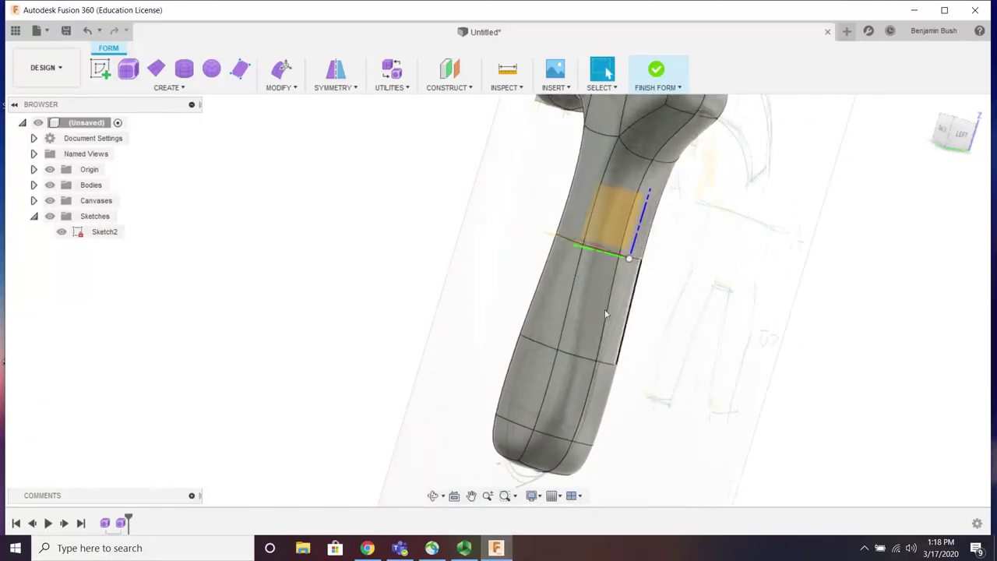
{"action": "left_click", "coordinate": [537, 315]}
{"action": "left_click", "coordinate": [534, 367], "text": "shift"}
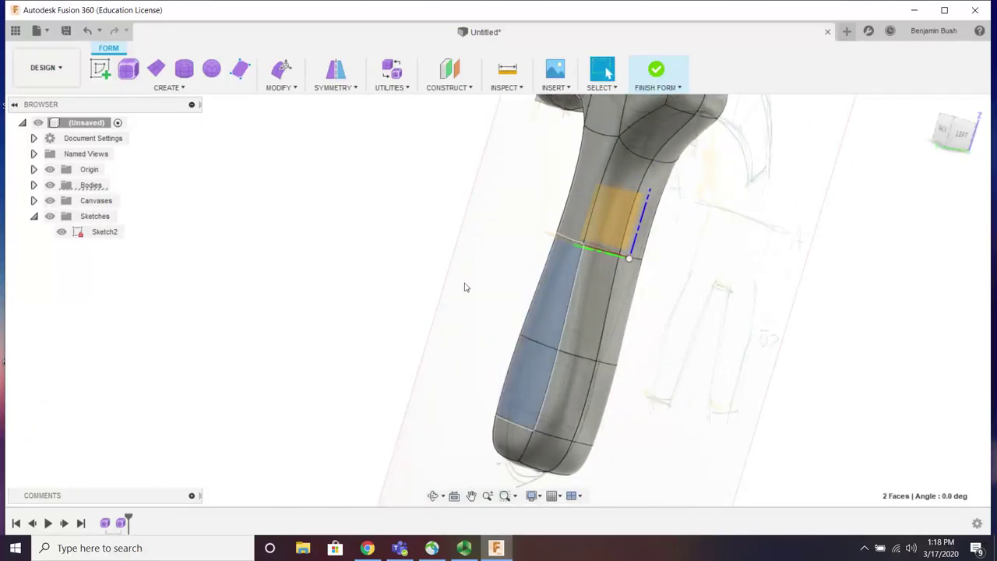
{"action": "left_click", "coordinate": [283, 71]}
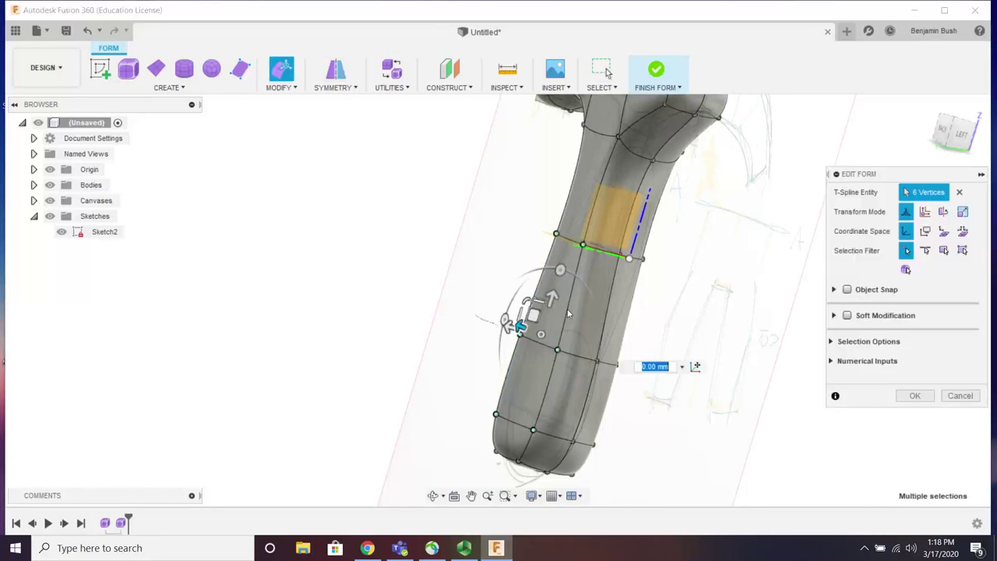
{"action": "left_click_drag", "start_coordinate": [524, 326], "coordinate": [507, 320]}
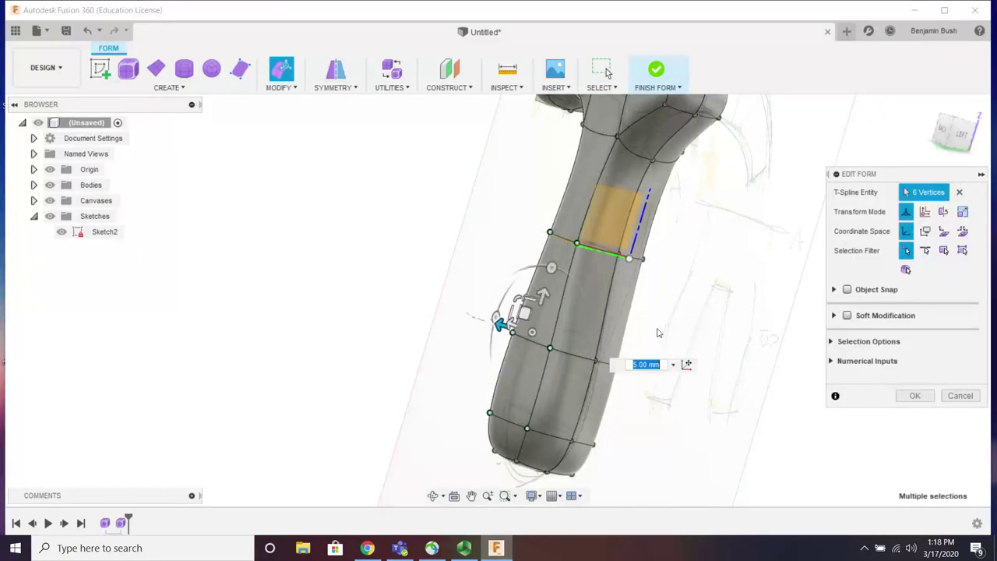
{"action": "middle_click_drag", "start_coordinate": [663, 385], "coordinate": [662, 347], "text": "shift"}
{"action": "left_click", "coordinate": [925, 250]}
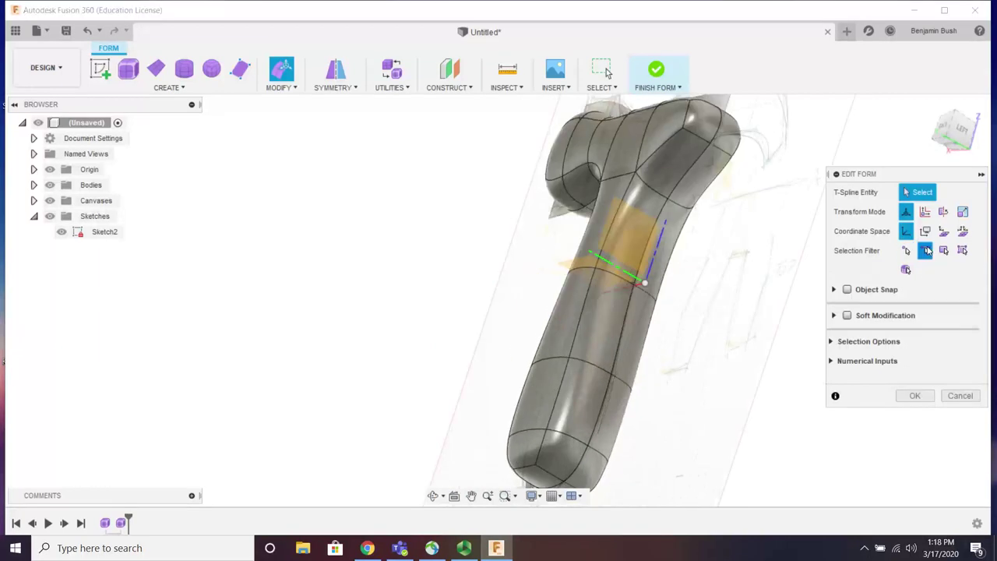
{"action": "left_click", "coordinate": [581, 363]}
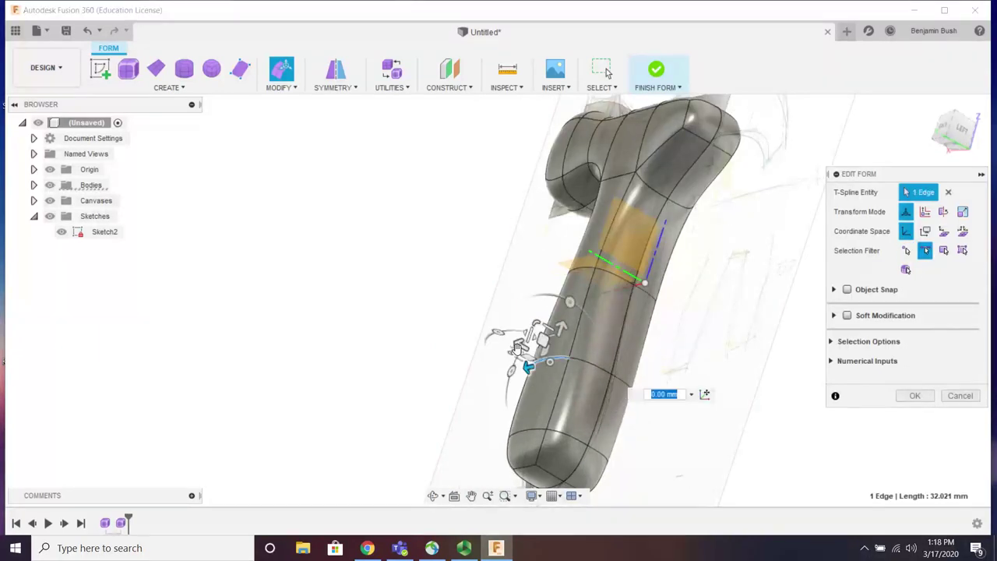
{"action": "left_click_drag", "start_coordinate": [528, 366], "coordinate": [493, 332]}
{"action": "middle_click_drag", "start_coordinate": [704, 375], "coordinate": [669, 382], "text": "shift"}
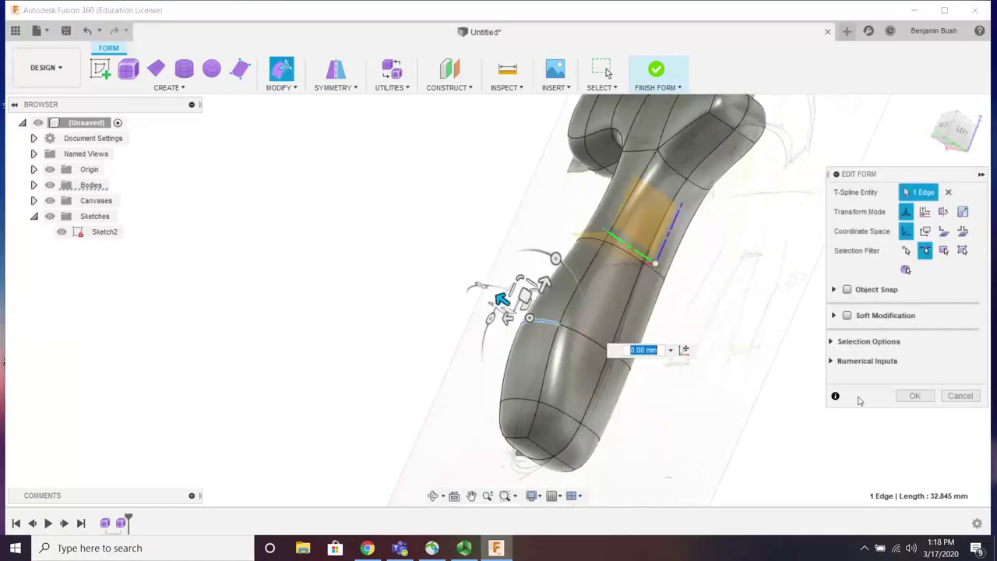
{"action": "left_click", "coordinate": [959, 396]}
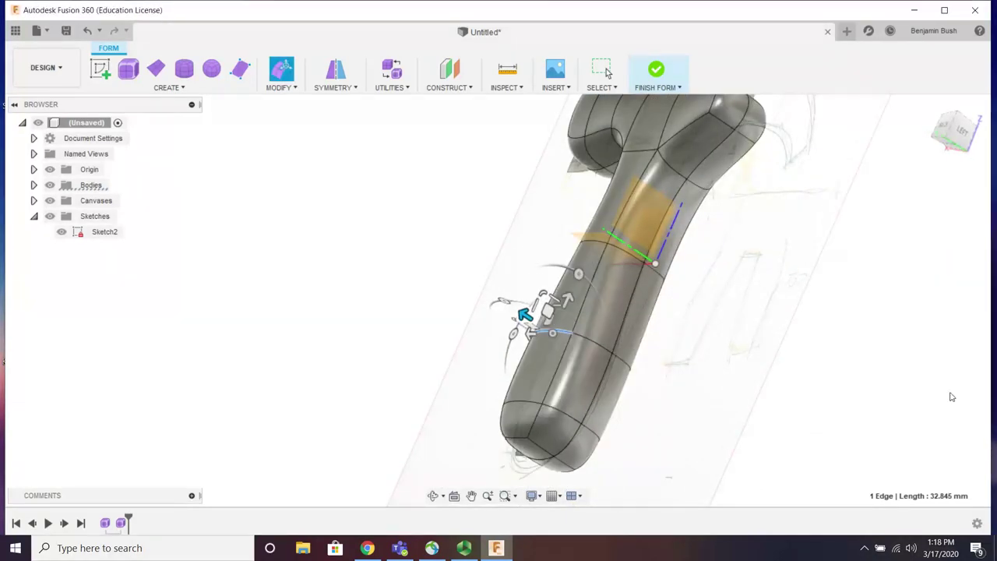
Step: Undo the outward move of the two handle faces
{"action": "middle_click_drag", "start_coordinate": [706, 371], "coordinate": [682, 379], "text": "shift"}
{"action": "scroll", "coordinate": [681, 378], "scroll_direction": "down", "scroll_amount": 3}
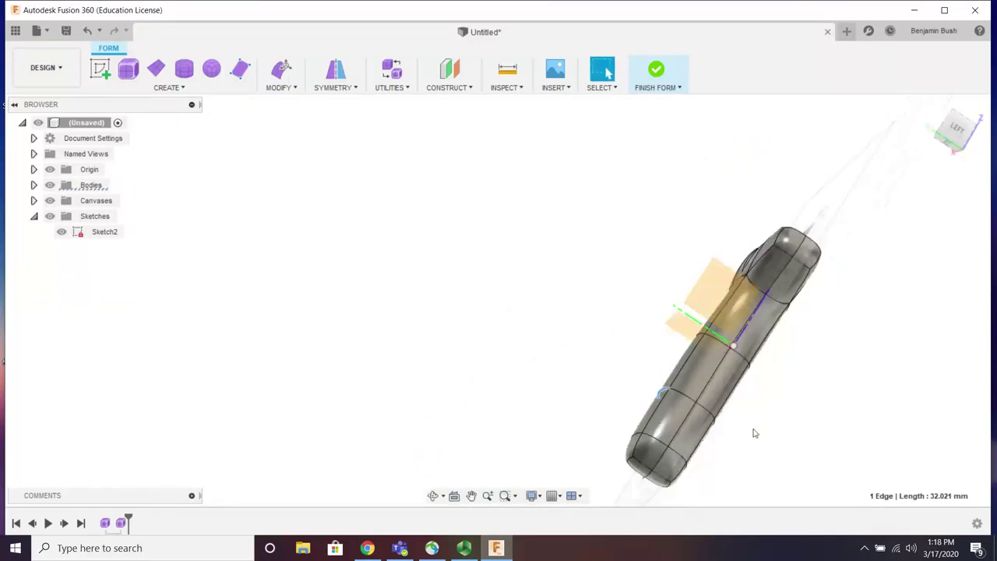
{"action": "key", "text": "ctrl+z"}
{"action": "scroll", "coordinate": [768, 434], "scroll_direction": "up", "scroll_amount": 5}
{"action": "middle_click_drag", "start_coordinate": [722, 407], "coordinate": [741, 422], "text": "shift"}
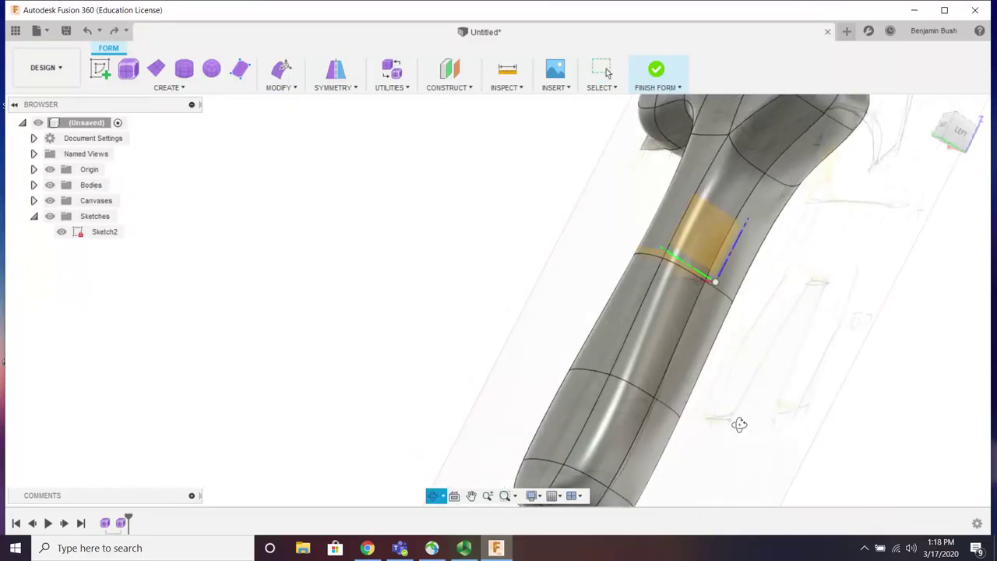
{"action": "scroll", "coordinate": [596, 390], "scroll_direction": "down", "scroll_amount": 3}
{"action": "scroll", "coordinate": [653, 399], "scroll_direction": "up", "scroll_amount": 2}
{"action": "left_click", "coordinate": [534, 352]}
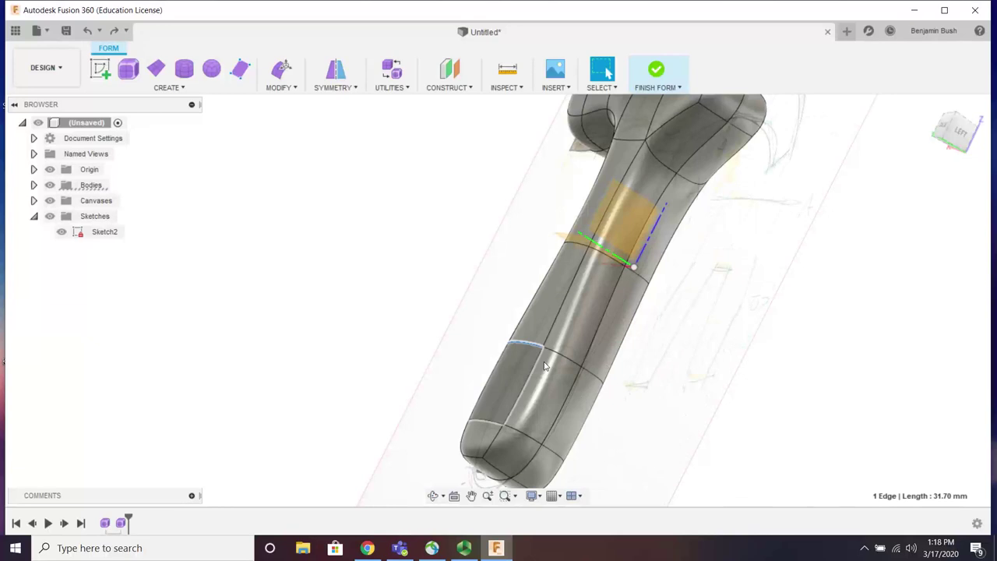
{"action": "middle_click_drag", "start_coordinate": [535, 352], "coordinate": [659, 387], "text": "shift"}
{"action": "left_click", "coordinate": [685, 489], "text": "shift"}
{"action": "left_click", "coordinate": [281, 70]}
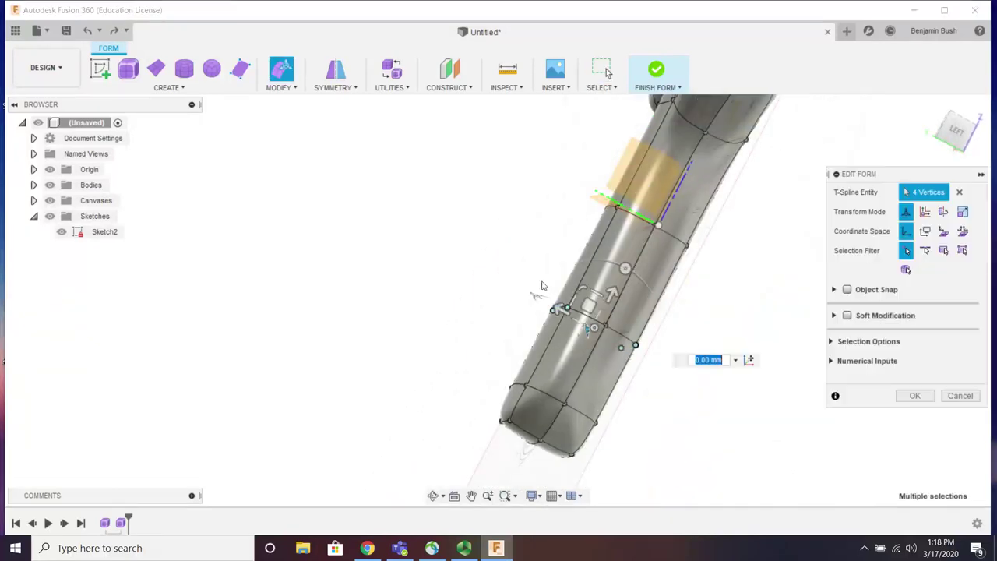
{"action": "middle_click_drag", "start_coordinate": [537, 319], "coordinate": [547, 272], "text": "shift"}
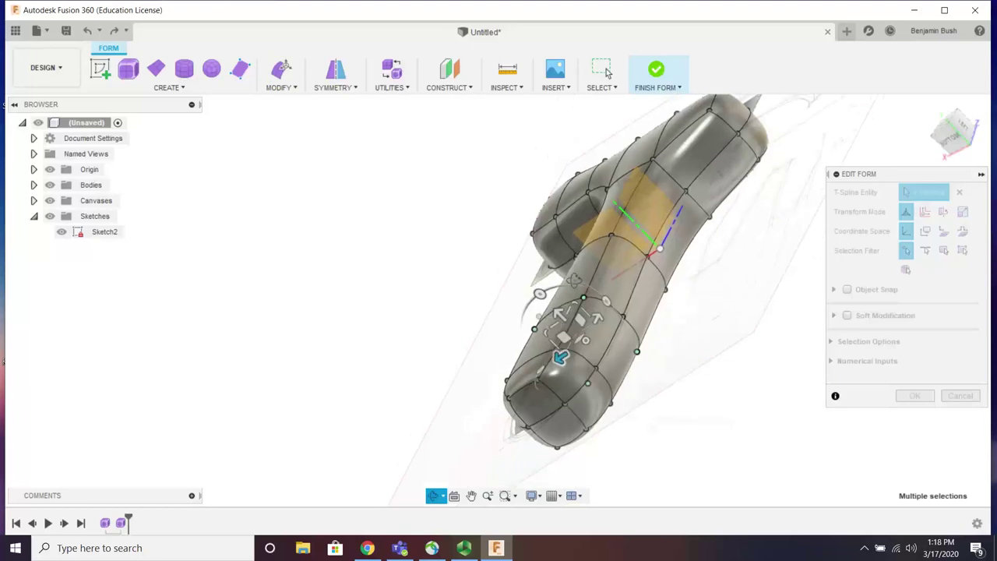
{"action": "left_click_drag", "start_coordinate": [556, 324], "coordinate": [542, 303]}
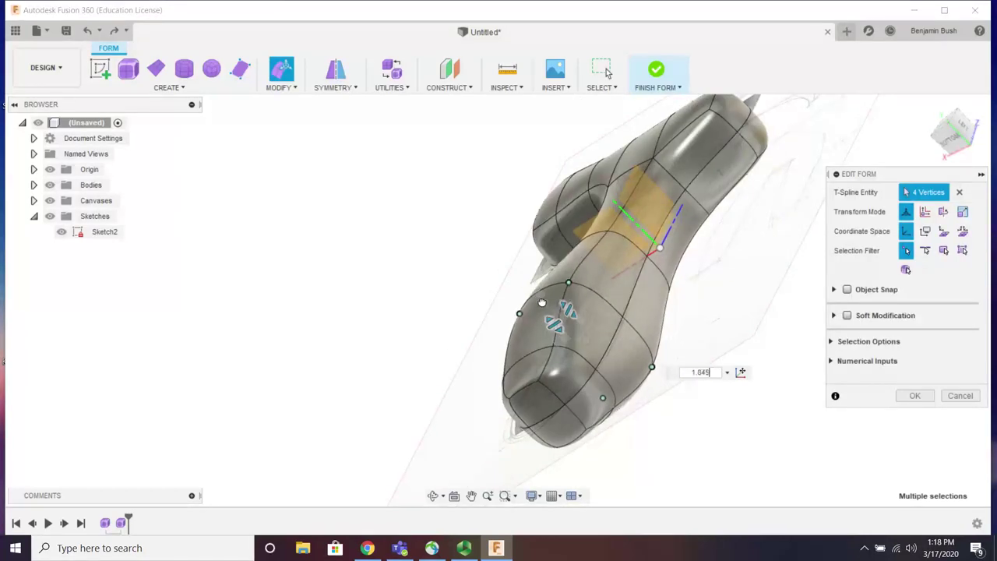
{"action": "left_click", "coordinate": [958, 397]}
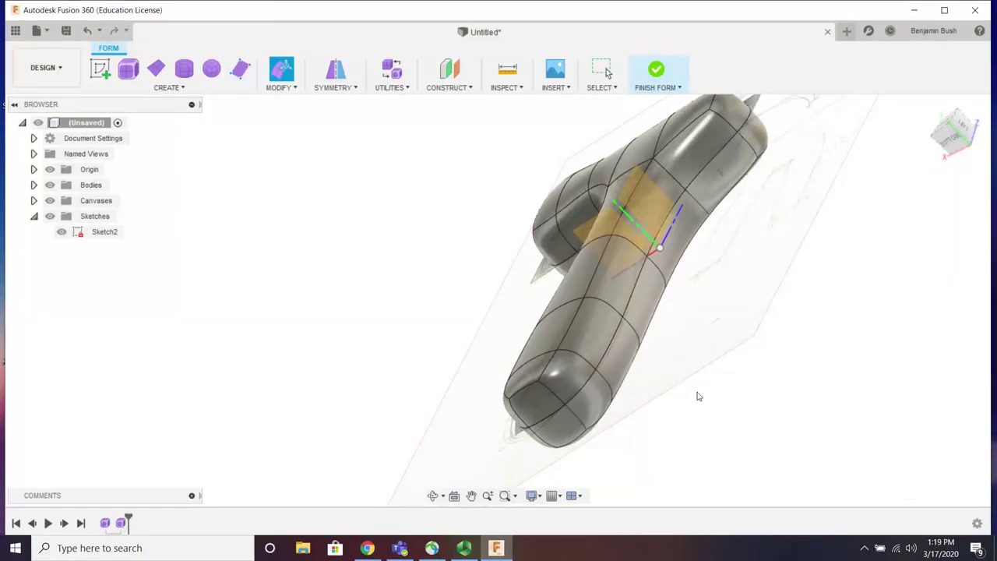
Step: Apply internal mirror symmetry to the hammer body using the two adjacent end faces on either side of its centreline
{"action": "middle_click_drag", "start_coordinate": [697, 396], "coordinate": [685, 268], "text": "shift"}
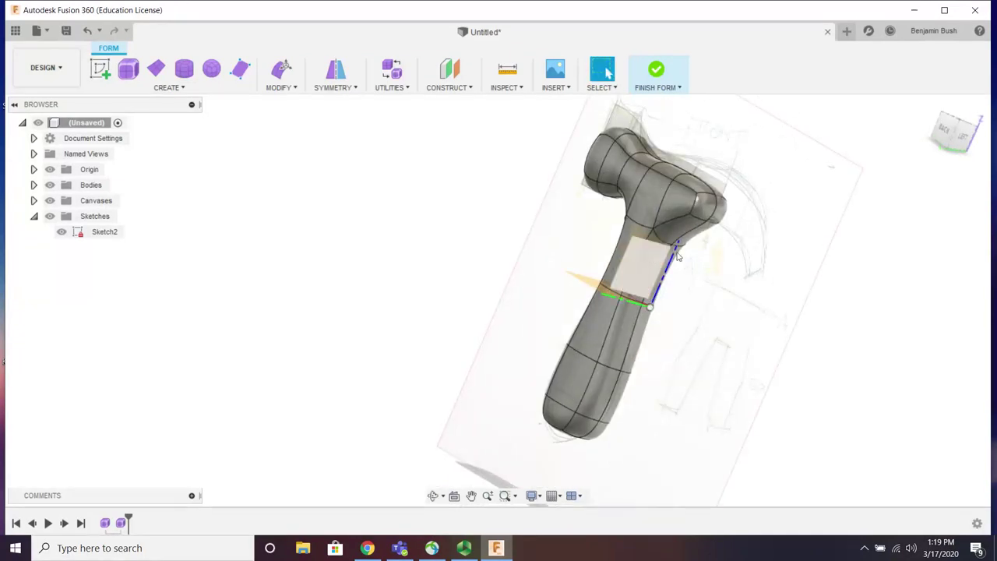
{"action": "scroll", "coordinate": [677, 255], "scroll_direction": "up", "scroll_amount": 3}
{"action": "left_click", "coordinate": [333, 87]}
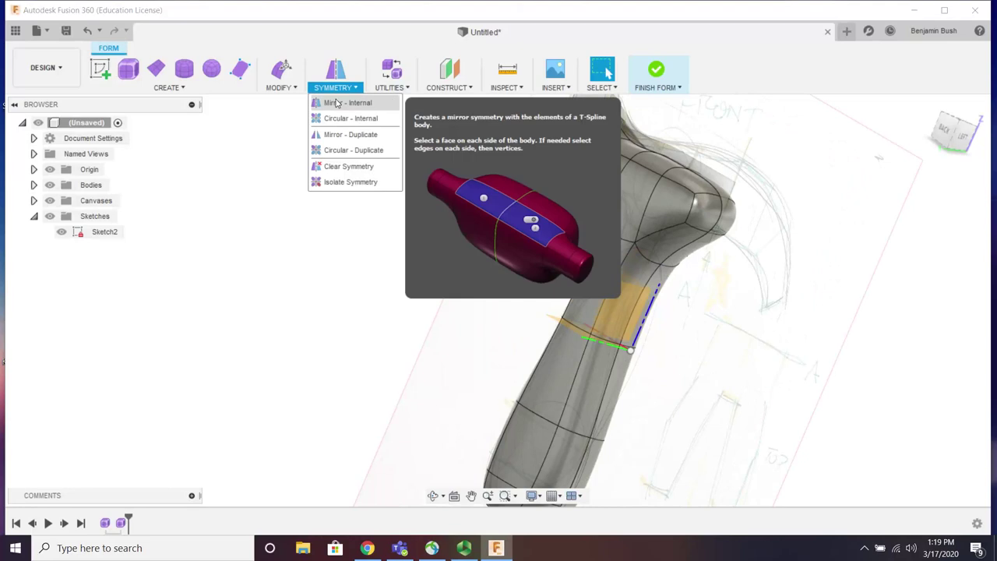
{"action": "left_click", "coordinate": [337, 103]}
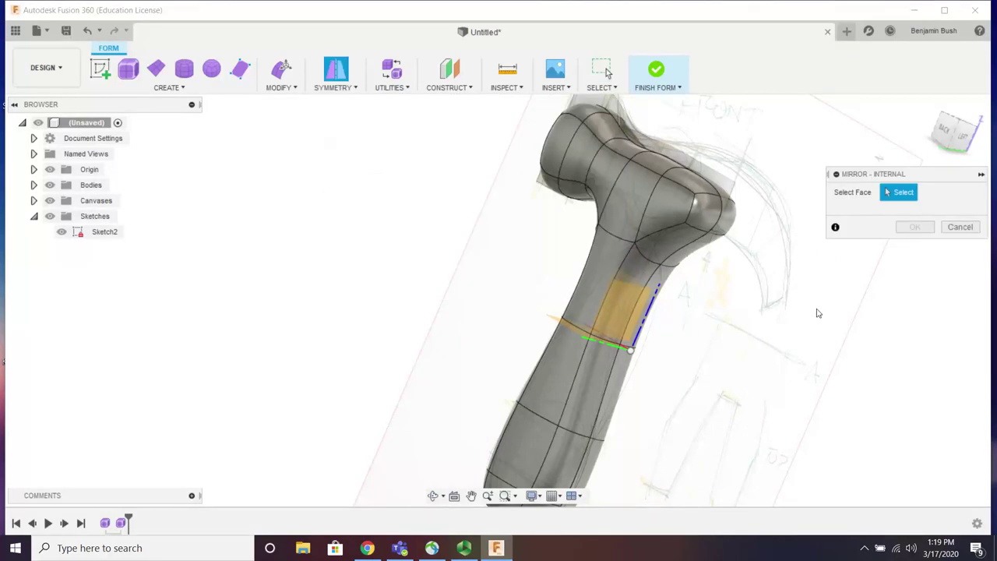
{"action": "left_click", "coordinate": [703, 220]}
{"action": "middle_click_drag", "start_coordinate": [704, 221], "coordinate": [787, 243], "text": "shift"}
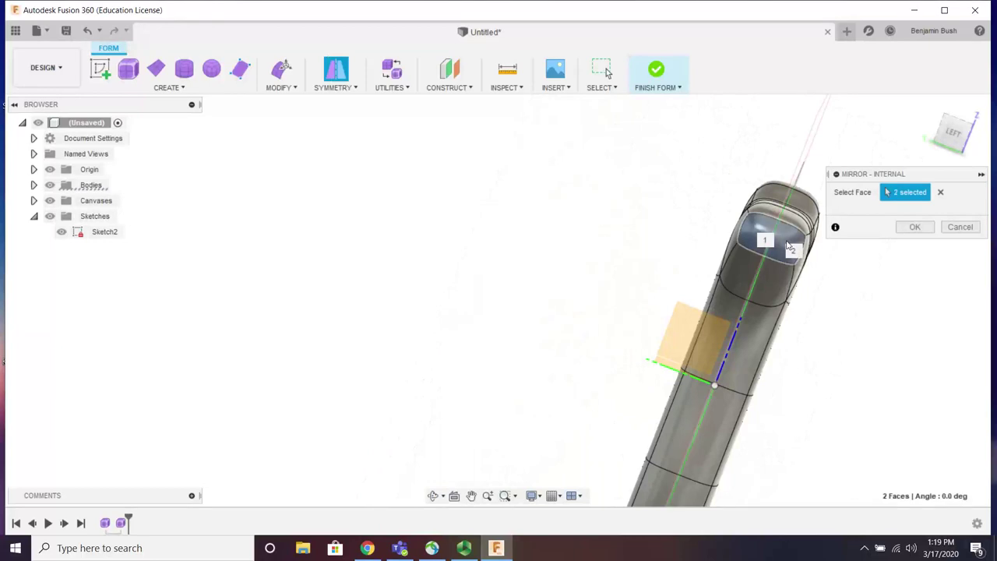
{"action": "key", "text": "Return"}
Step: Thicken the grip by moving the crosswise edge on the handle's broad side outward with Edit Form
{"action": "middle_click_drag", "start_coordinate": [743, 335], "coordinate": [572, 251], "text": "shift"}
{"action": "scroll", "coordinate": [572, 251], "scroll_direction": "down", "scroll_amount": 4}
{"action": "scroll", "coordinate": [639, 374], "scroll_direction": "up", "scroll_amount": 3}
{"action": "scroll", "coordinate": [604, 357], "scroll_direction": "up", "scroll_amount": 2}
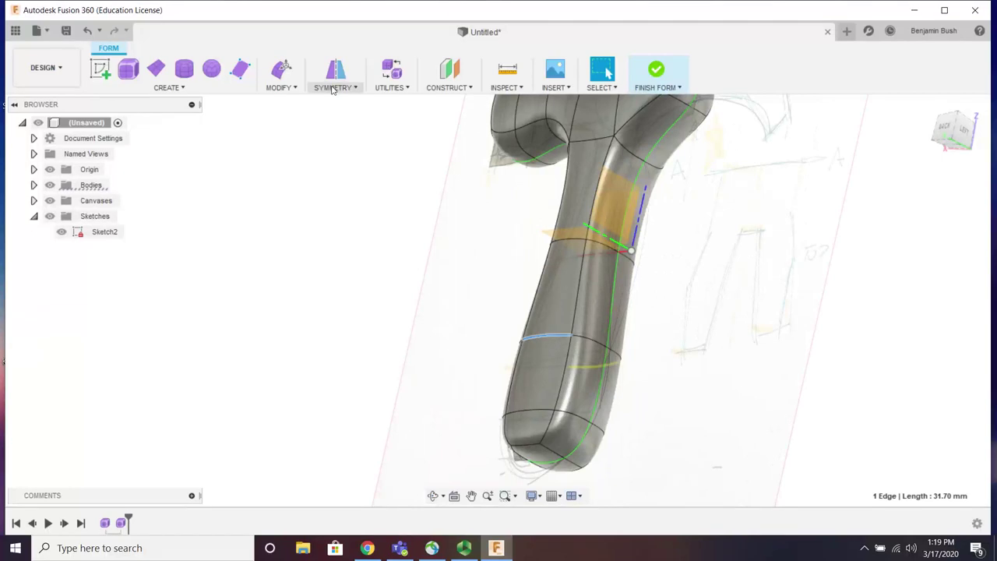
{"action": "left_click", "coordinate": [282, 70]}
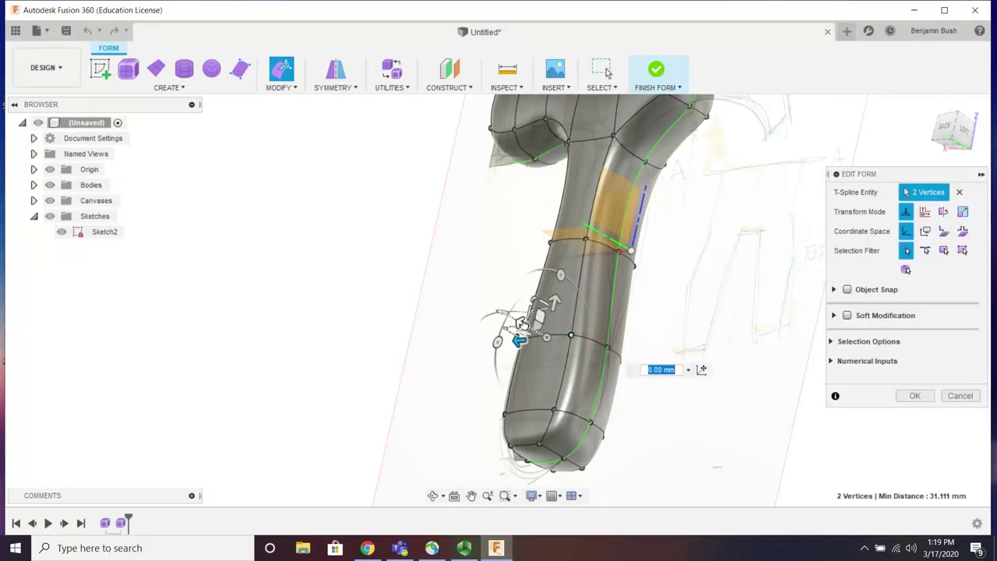
{"action": "middle_click_drag", "start_coordinate": [511, 335], "coordinate": [750, 363], "text": "shift"}
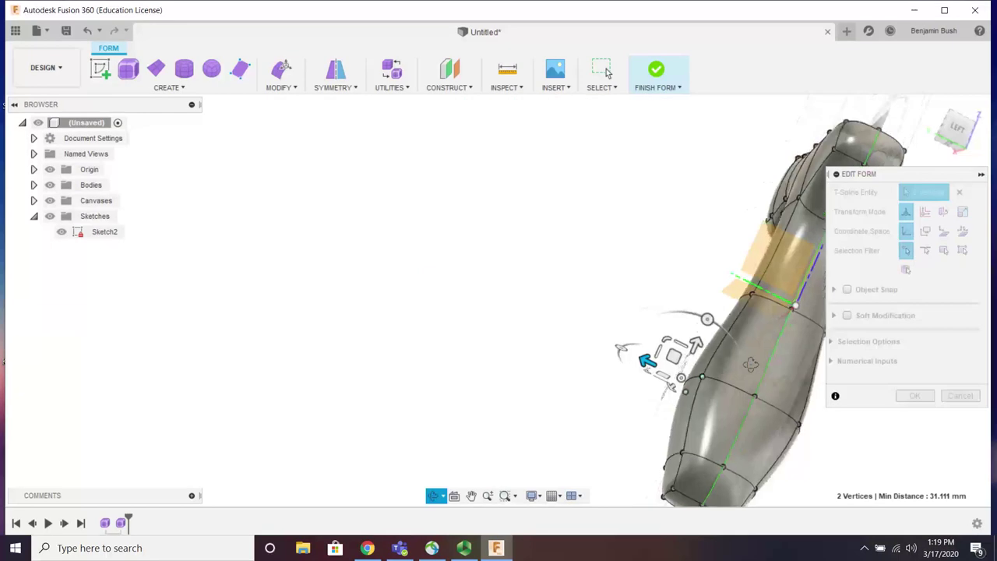
{"action": "scroll", "coordinate": [750, 364], "scroll_direction": "down", "scroll_amount": 4}
{"action": "scroll", "coordinate": [748, 382], "scroll_direction": "up", "scroll_amount": 3}
{"action": "scroll", "coordinate": [610, 387], "scroll_direction": "up", "scroll_amount": 2}
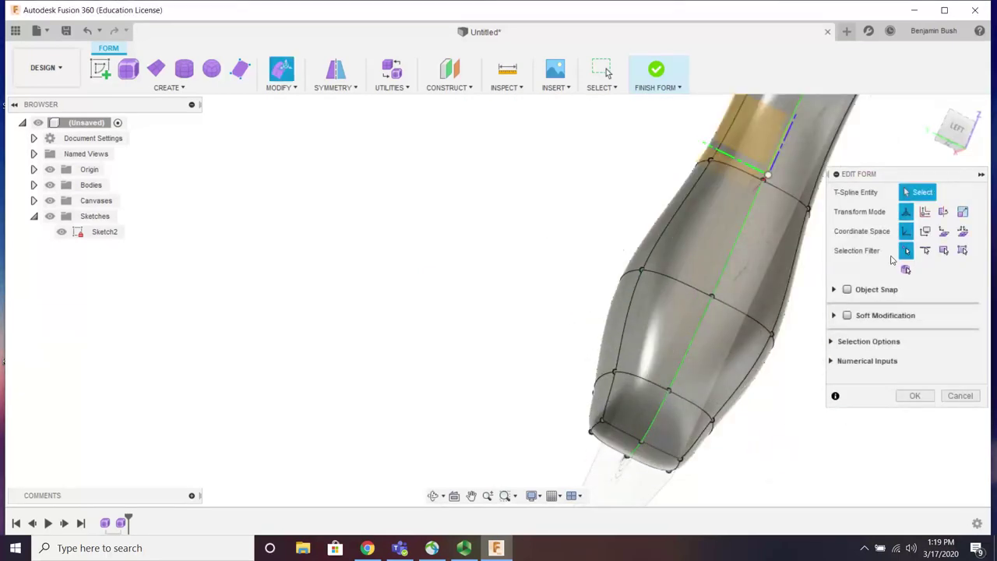
Step: Move the crosswise edge near the handle's end outward 5 mm and the grip's lengthwise centreline edge by -5 mm
{"action": "left_click", "coordinate": [602, 378]}
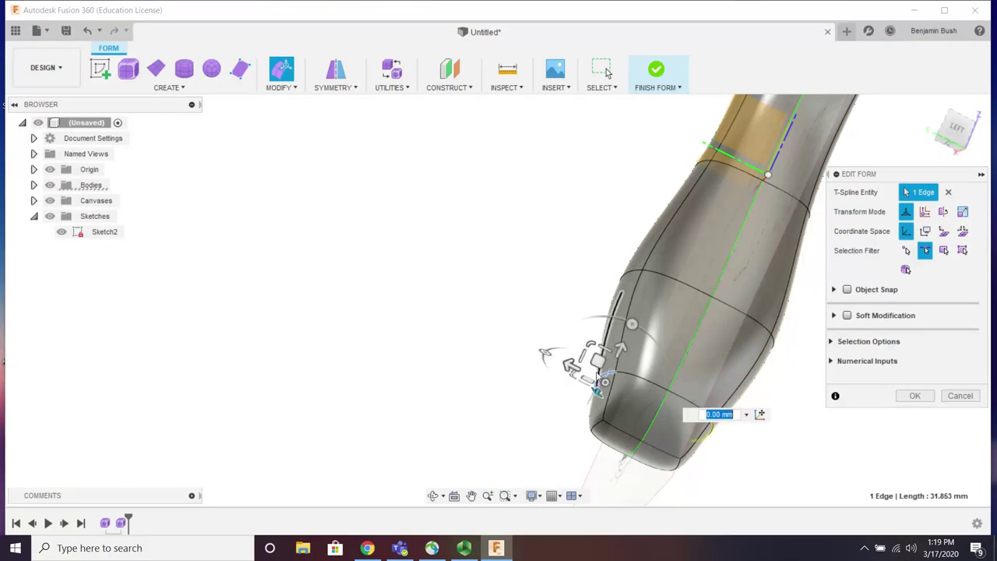
{"action": "left_click_drag", "start_coordinate": [570, 369], "coordinate": [557, 368]}
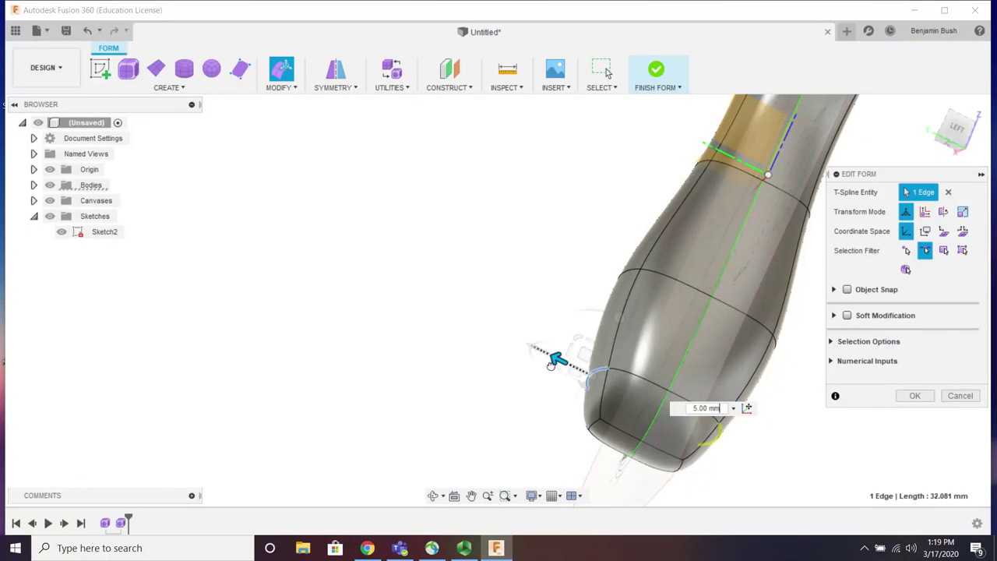
{"action": "middle_click_drag", "start_coordinate": [551, 362], "coordinate": [666, 316], "text": "shift"}
{"action": "left_click", "coordinate": [704, 320]}
{"action": "left_click_drag", "start_coordinate": [655, 352], "coordinate": [666, 347]}
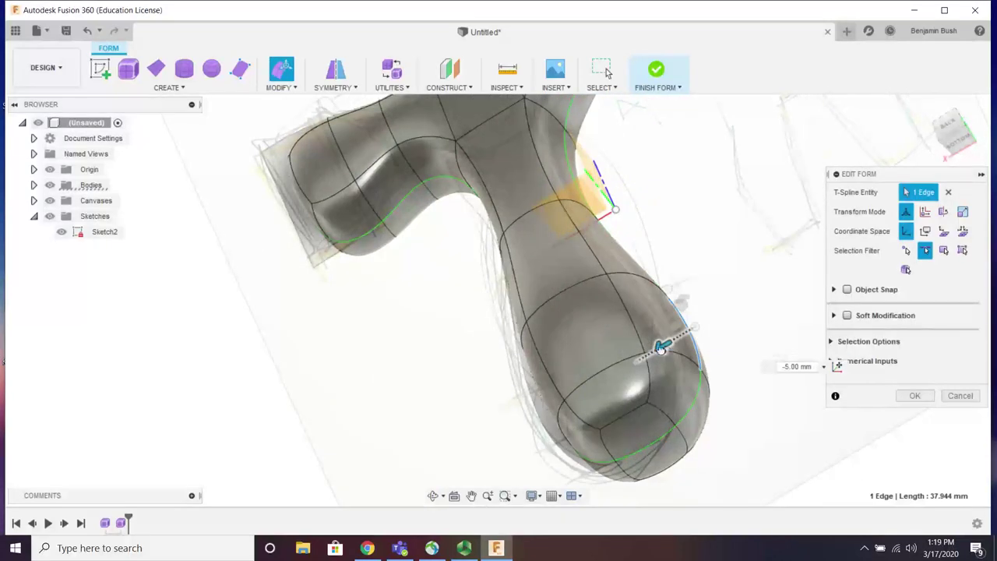
Step: Narrow the handle's neck just below the head by adjusting its two opposite side faces with Edit Form
{"action": "middle_click_drag", "start_coordinate": [649, 351], "coordinate": [597, 468], "text": "shift"}
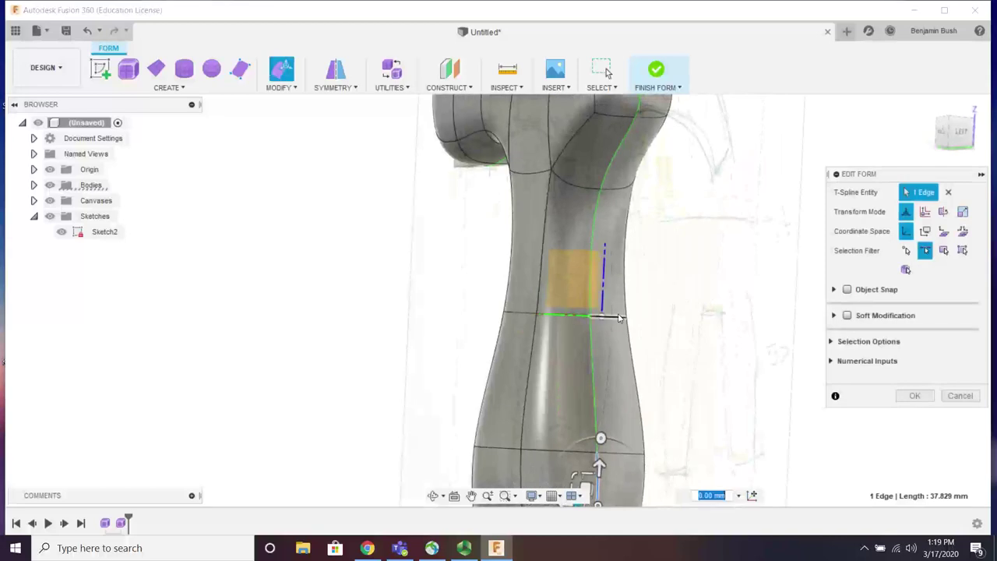
{"action": "middle_click_drag", "start_coordinate": [620, 318], "coordinate": [643, 312], "text": "shift"}
{"action": "left_click", "coordinate": [508, 245]}
{"action": "middle_click_drag", "start_coordinate": [531, 263], "coordinate": [520, 298], "text": "shift"}
{"action": "left_click", "coordinate": [942, 250]}
{"action": "left_click", "coordinate": [524, 288]}
{"action": "left_click", "coordinate": [469, 294]}
{"action": "left_click", "coordinate": [545, 258], "text": "shift"}
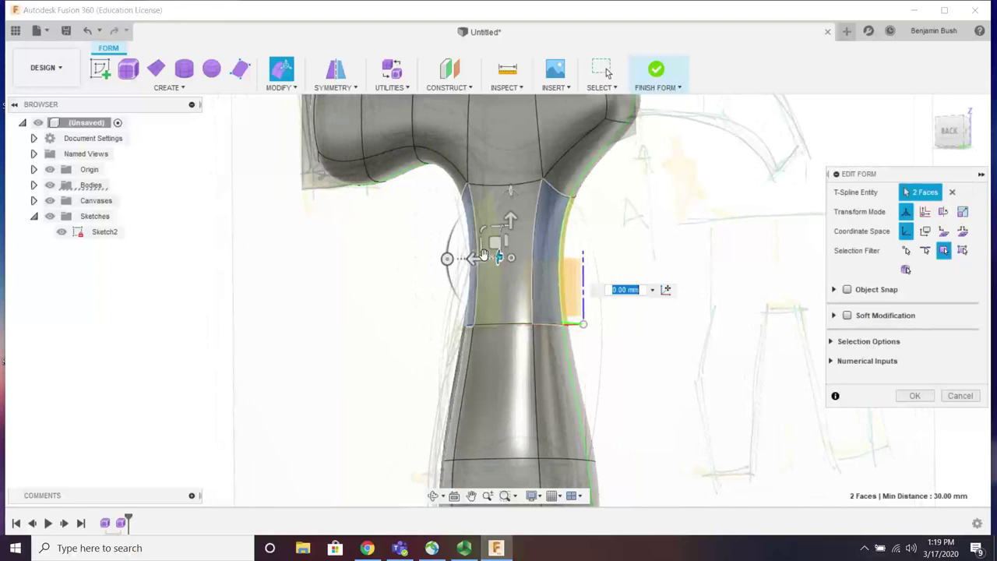
{"action": "scroll", "coordinate": [492, 247], "scroll_direction": "up", "scroll_amount": 3}
{"action": "left_click_drag", "start_coordinate": [496, 245], "coordinate": [503, 246]}
{"action": "scroll", "coordinate": [561, 353], "scroll_direction": "down", "scroll_amount": 3}
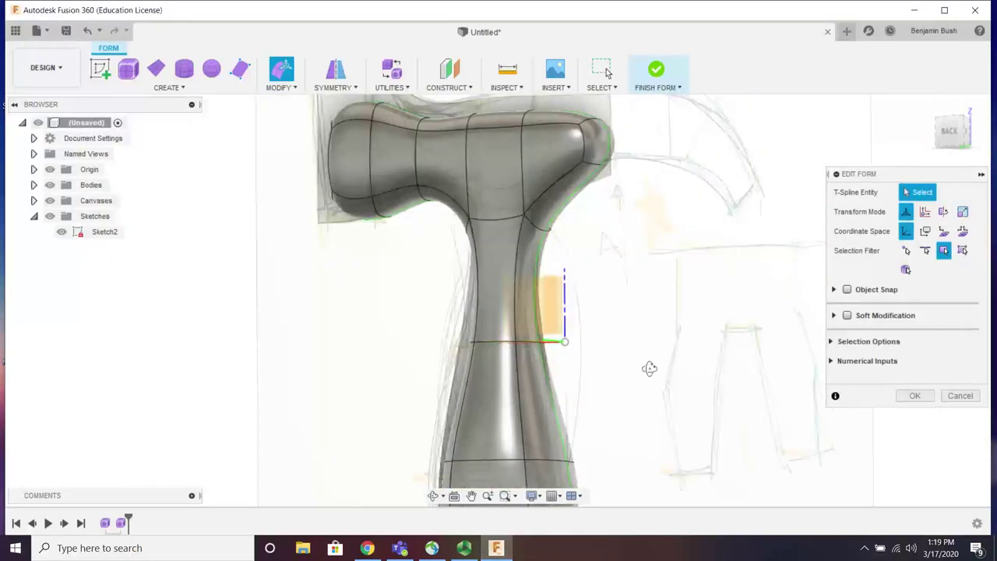
Step: Examine how the hammer head's outline compares with the canvas sketch
{"action": "mouse_move", "coordinate": [647, 367]}
{"action": "middle_mouse_down", "text": "shift"}
{"action": "mouse_move", "coordinate": [538, 350]}
{"action": "mouse_move", "coordinate": [623, 369]}
{"action": "mouse_move", "coordinate": [775, 377]}
{"action": "mouse_move", "coordinate": [641, 377]}
{"action": "middle_mouse_up", "text": "shift"}
{"action": "scroll", "coordinate": [640, 380], "scroll_direction": "down", "scroll_amount": 3}
{"action": "scroll", "coordinate": [581, 195], "scroll_direction": "up", "scroll_amount": 3}
{"action": "scroll", "coordinate": [675, 316], "scroll_direction": "up", "scroll_amount": 2}
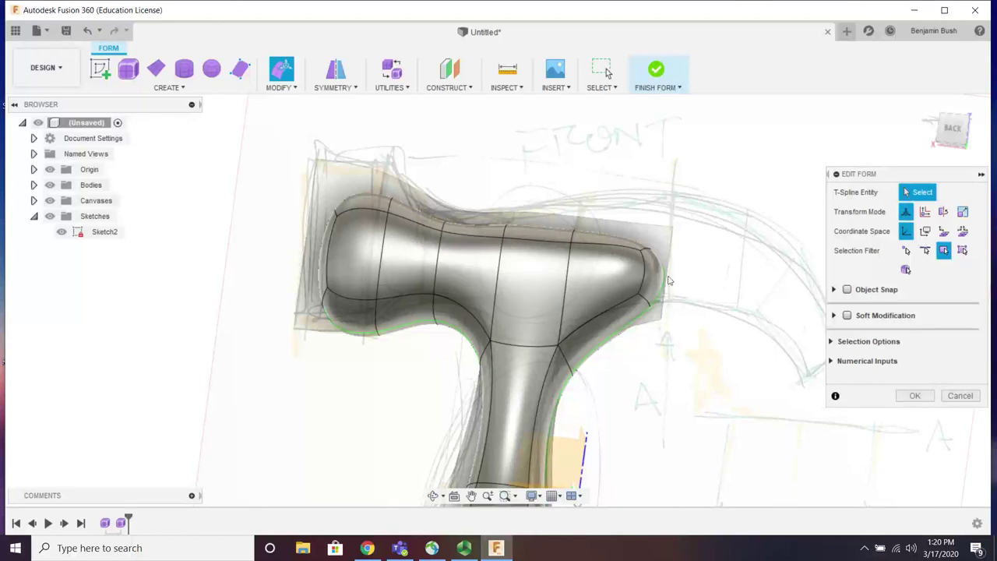
{"action": "mouse_move", "coordinate": [411, 308]}
{"action": "middle_mouse_down", "text": "shift"}
{"action": "mouse_move", "coordinate": [388, 332]}
{"action": "mouse_move", "coordinate": [409, 325]}
{"action": "middle_mouse_up", "text": "shift"}
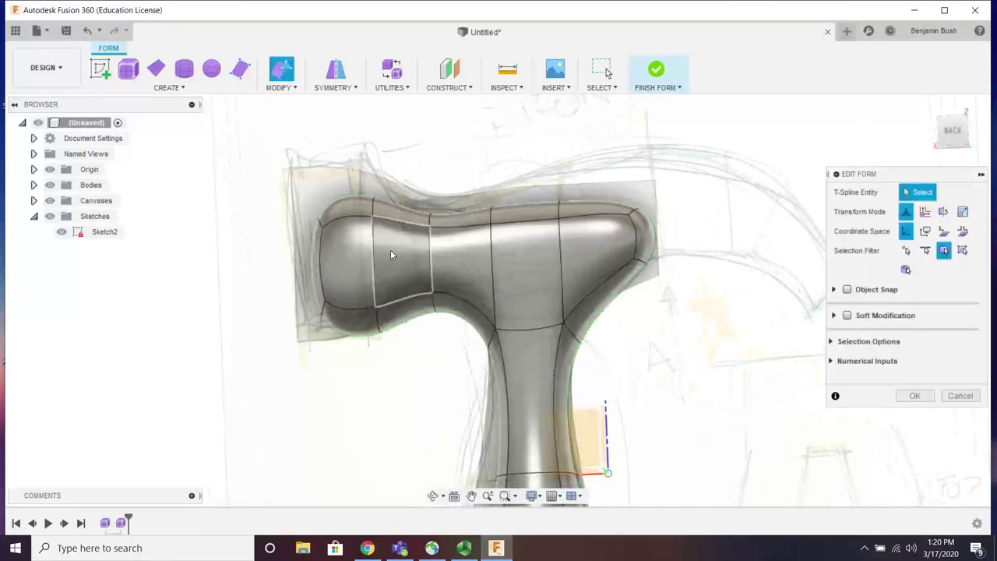
{"action": "scroll", "coordinate": [390, 249], "scroll_direction": "up", "scroll_amount": 4}
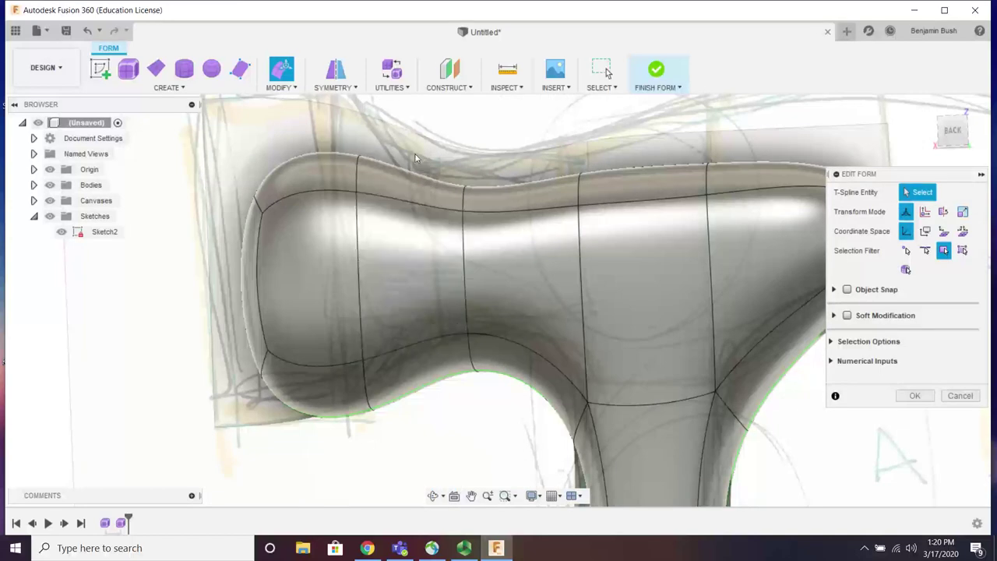
{"action": "scroll", "coordinate": [410, 304], "scroll_direction": "down", "scroll_amount": 4}
{"action": "scroll", "coordinate": [409, 305], "scroll_direction": "up", "scroll_amount": 1}
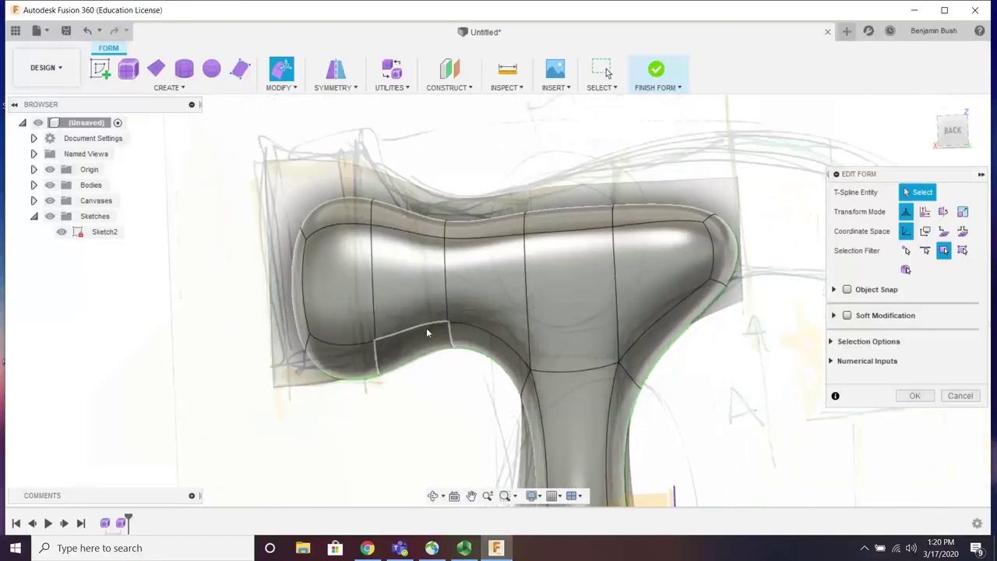
{"action": "mouse_move", "coordinate": [387, 338]}
{"action": "middle_mouse_down", "text": "shift"}
{"action": "mouse_move", "coordinate": [397, 334]}
{"action": "mouse_move", "coordinate": [382, 333]}
{"action": "middle_mouse_up", "text": "shift"}
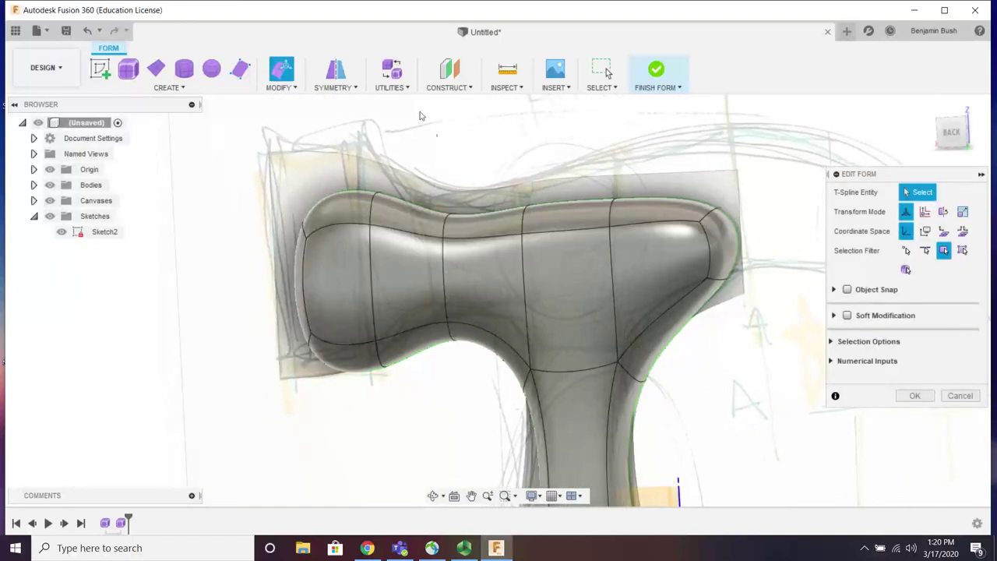
Step: Insert a simple single-sided edge at location 0.50 beside the vertical edge behind the striking end of the head
{"action": "left_click", "coordinate": [299, 88]}
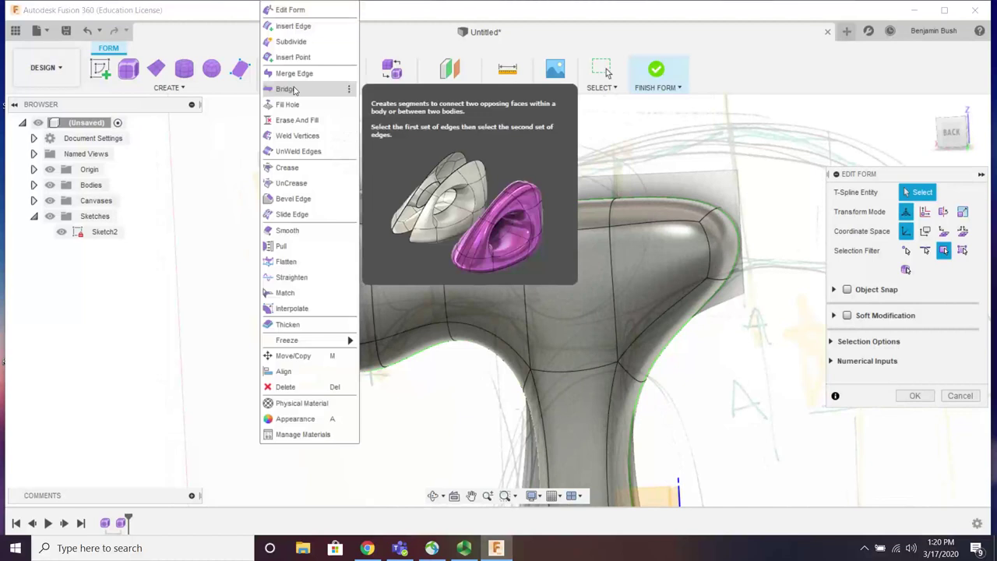
{"action": "left_click", "coordinate": [304, 26]}
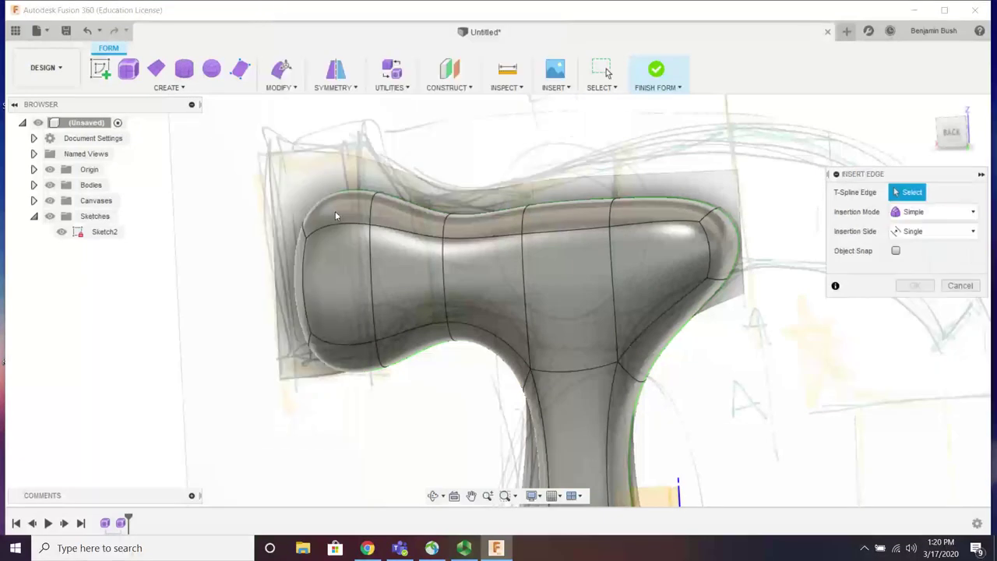
{"action": "left_click", "coordinate": [387, 274]}
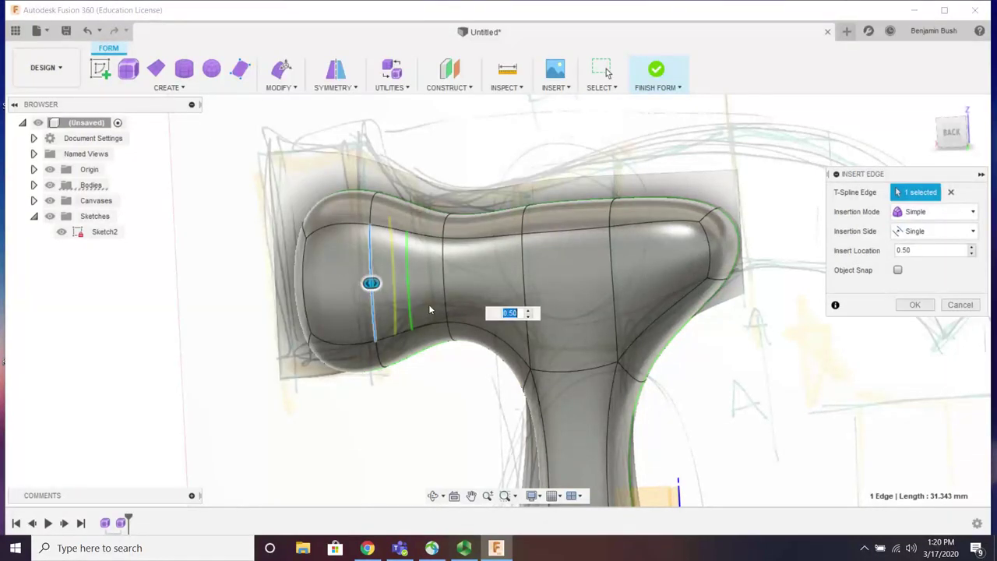
{"action": "left_click", "coordinate": [912, 306]}
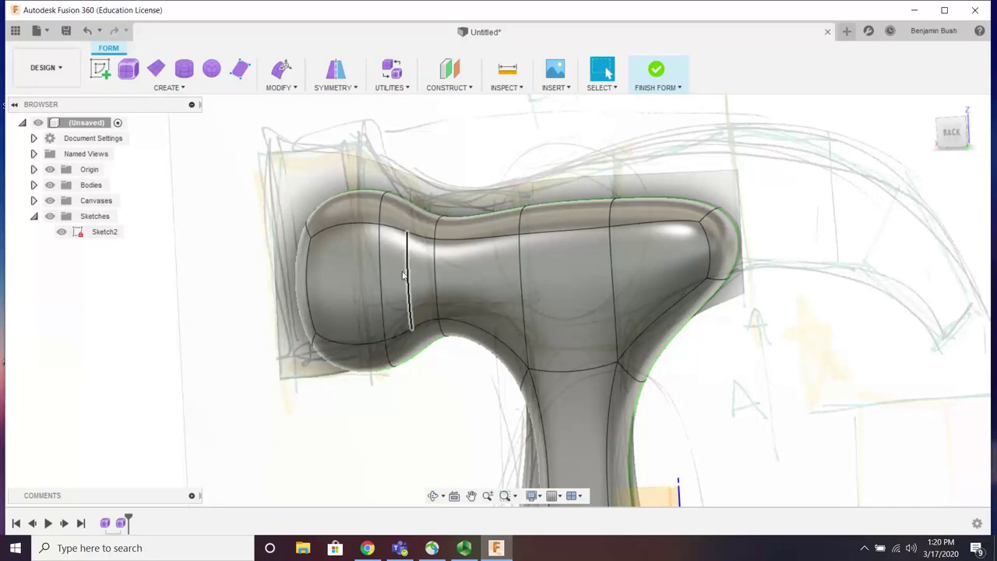
Step: Try to move the inserted edge 6 mm outward from the head with Edit Form, and discard both the move and the edge
{"action": "middle_click_drag", "start_coordinate": [403, 274], "coordinate": [447, 278], "text": "shift"}
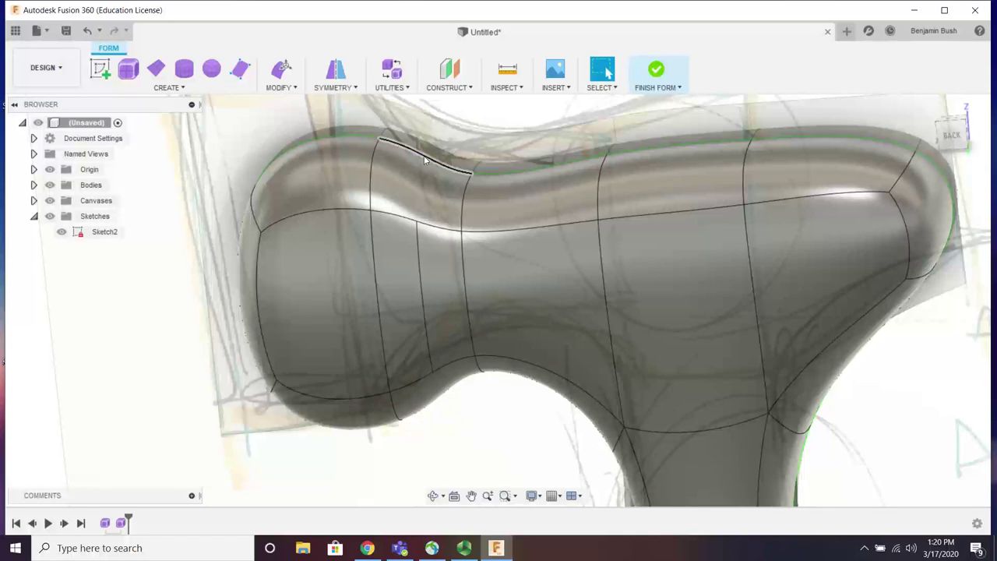
{"action": "left_click", "coordinate": [420, 266]}
{"action": "mouse_move", "coordinate": [423, 267]}
{"action": "middle_mouse_down", "text": "shift"}
{"action": "mouse_move", "coordinate": [422, 256]}
{"action": "mouse_move", "coordinate": [407, 262]}
{"action": "middle_mouse_up", "text": "shift"}
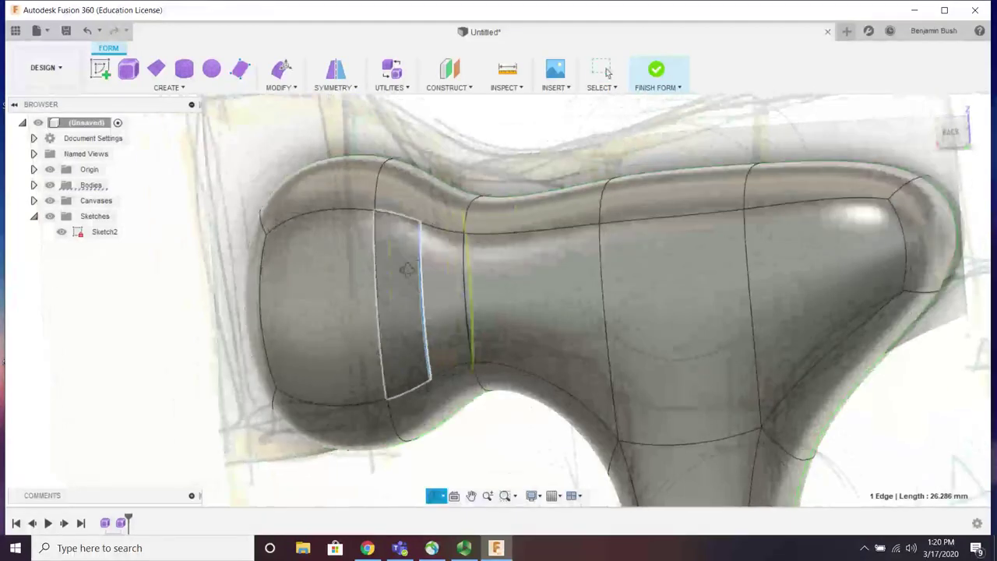
{"action": "left_click", "coordinate": [286, 80]}
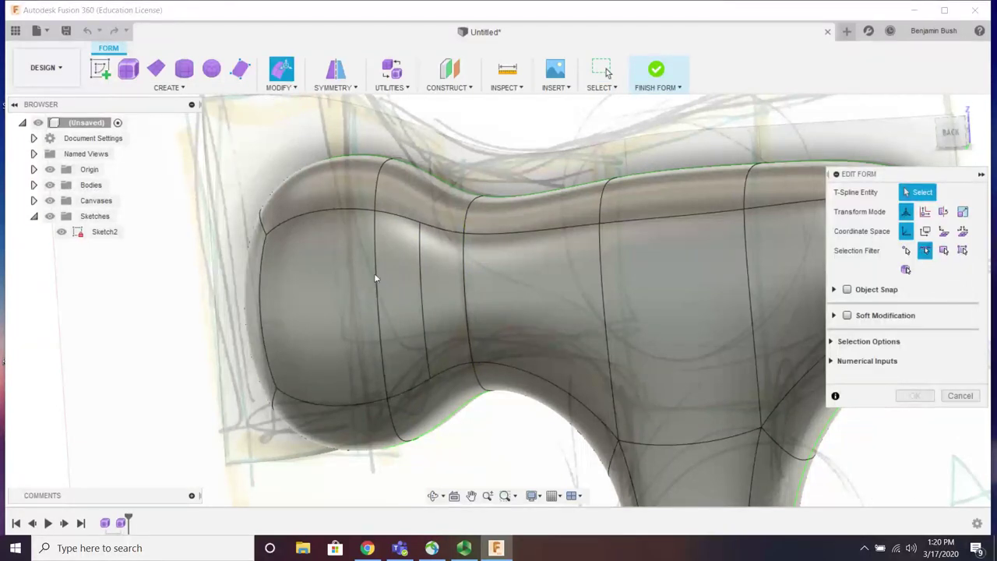
{"action": "left_click_drag", "start_coordinate": [342, 307], "coordinate": [422, 302]}
{"action": "middle_click_drag", "start_coordinate": [448, 221], "coordinate": [366, 225], "text": "shift"}
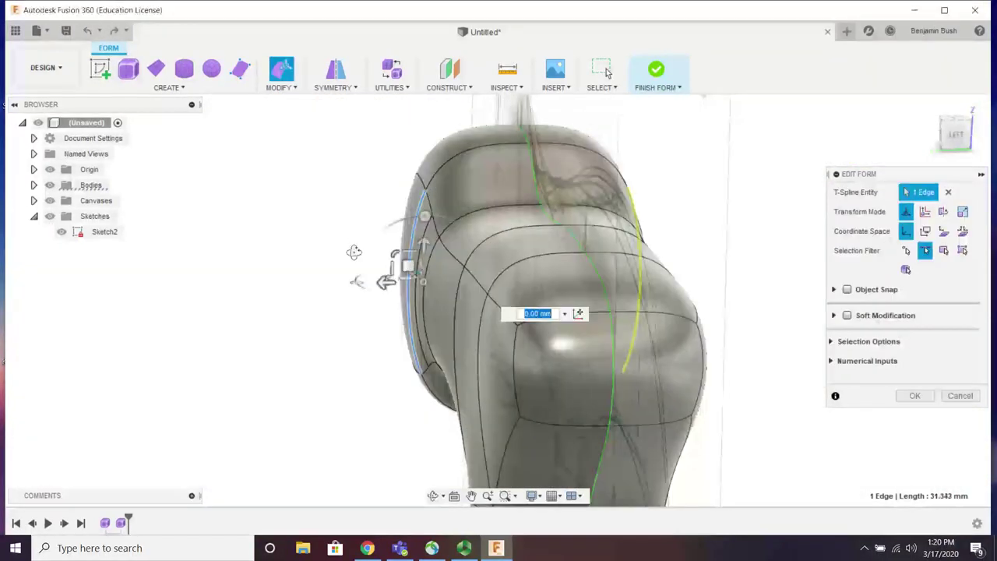
{"action": "middle_click_drag", "start_coordinate": [383, 282], "coordinate": [425, 260], "text": "shift"}
{"action": "left_click", "coordinate": [414, 263]}
{"action": "left_click_drag", "start_coordinate": [383, 270], "coordinate": [345, 276]}
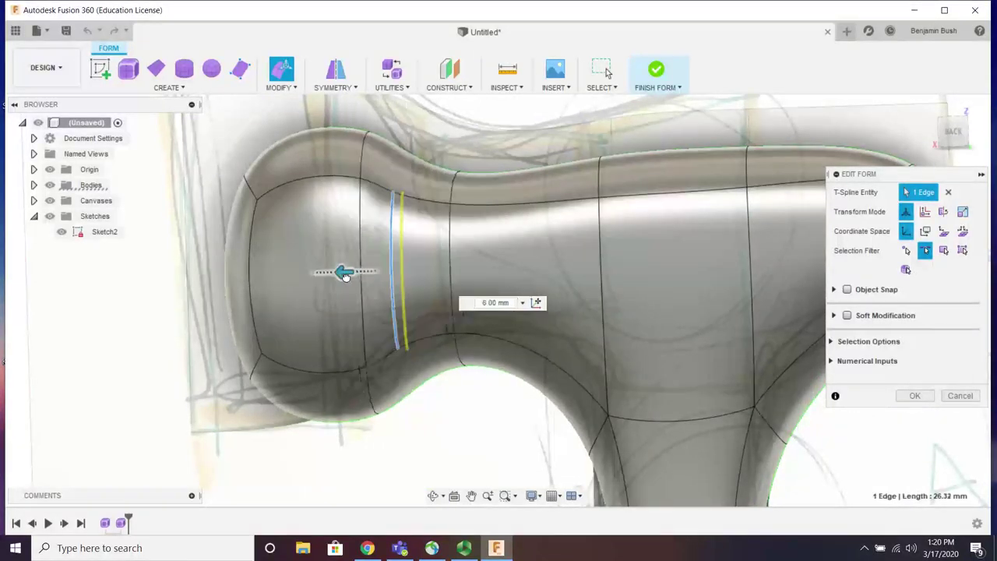
{"action": "middle_click_drag", "start_coordinate": [468, 251], "coordinate": [446, 257], "text": "shift"}
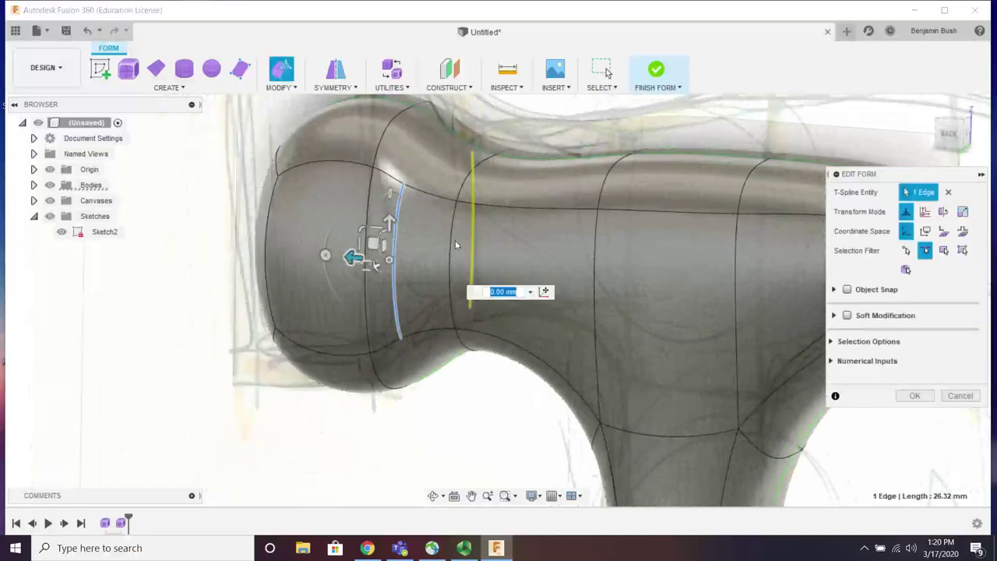
{"action": "left_click", "coordinate": [944, 394]}
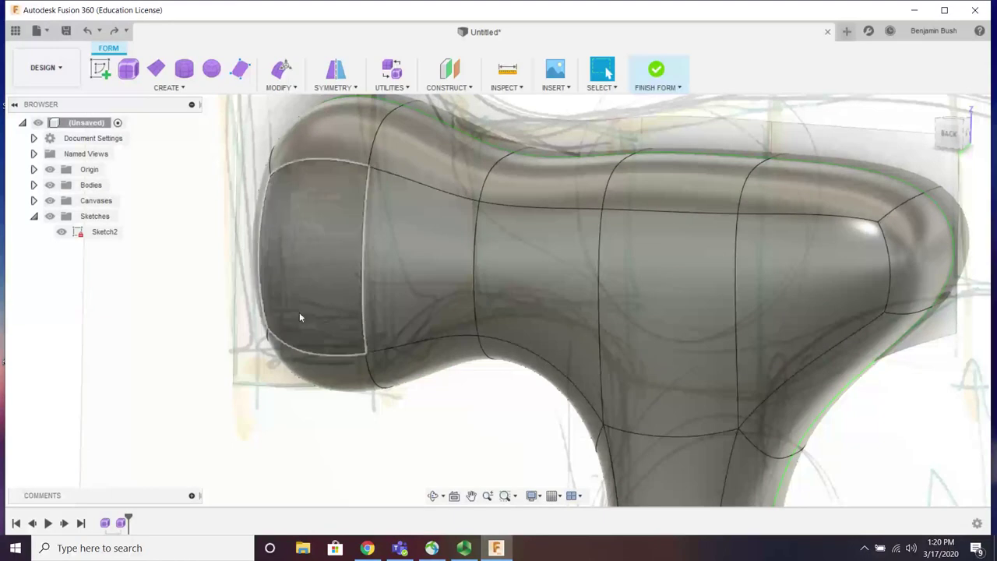
Step: Insert a simple single-sided edge at location 0.50 beside the full edge loop behind the head's striking end
{"action": "middle_click_drag", "start_coordinate": [300, 314], "coordinate": [214, 124], "text": "shift"}
{"action": "left_click", "coordinate": [286, 89]}
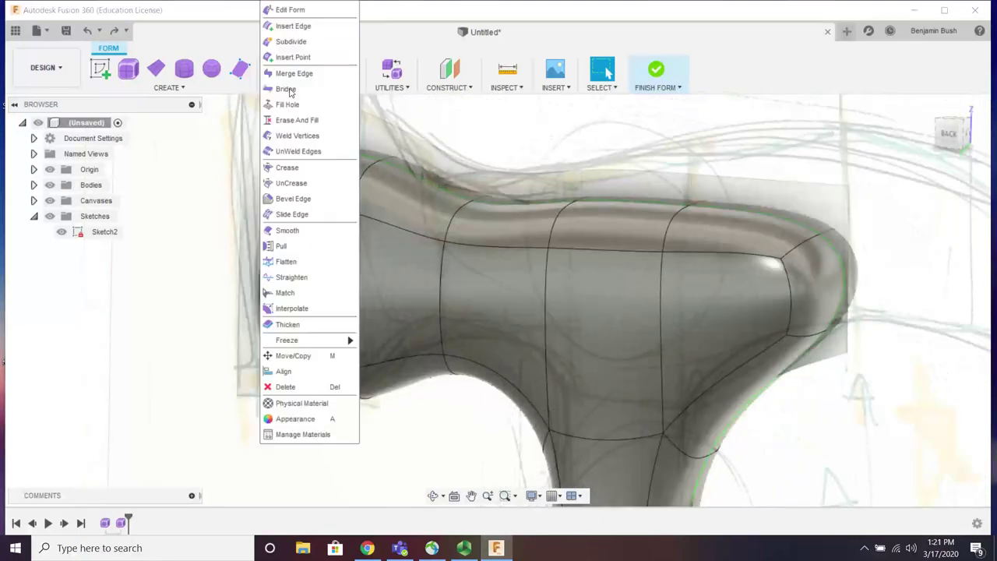
{"action": "left_click", "coordinate": [307, 27]}
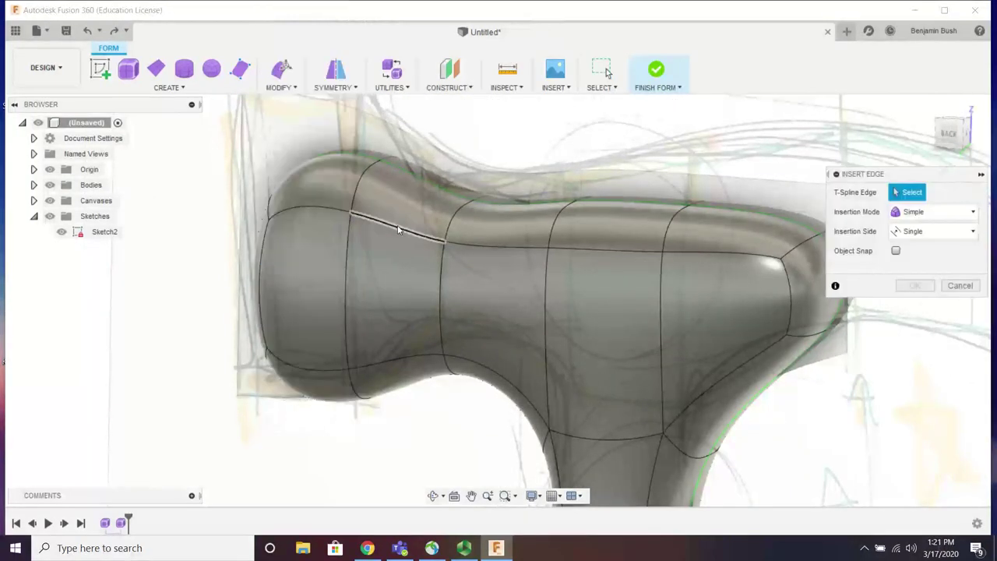
{"action": "middle_click_drag", "start_coordinate": [398, 229], "coordinate": [424, 177], "text": "shift"}
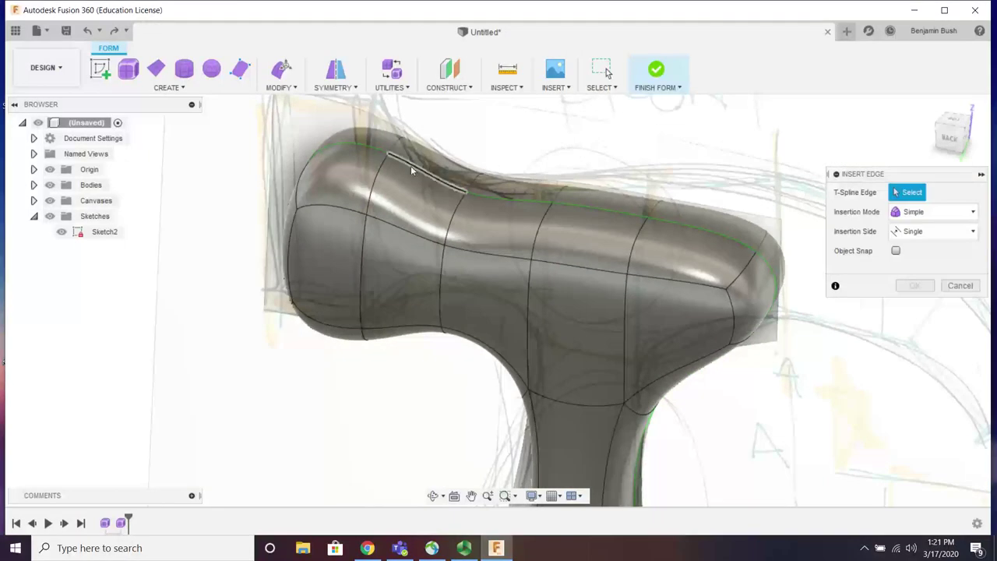
{"action": "left_click", "coordinate": [378, 183]}
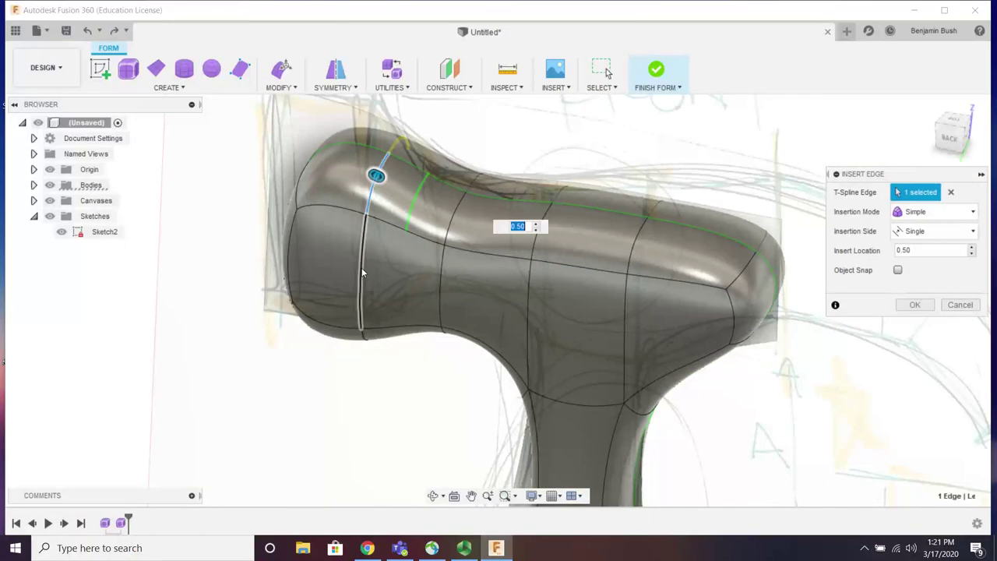
{"action": "left_click", "coordinate": [363, 271]}
{"action": "middle_click_drag", "start_coordinate": [378, 319], "coordinate": [404, 217], "text": "shift"}
{"action": "left_click", "coordinate": [404, 217]}
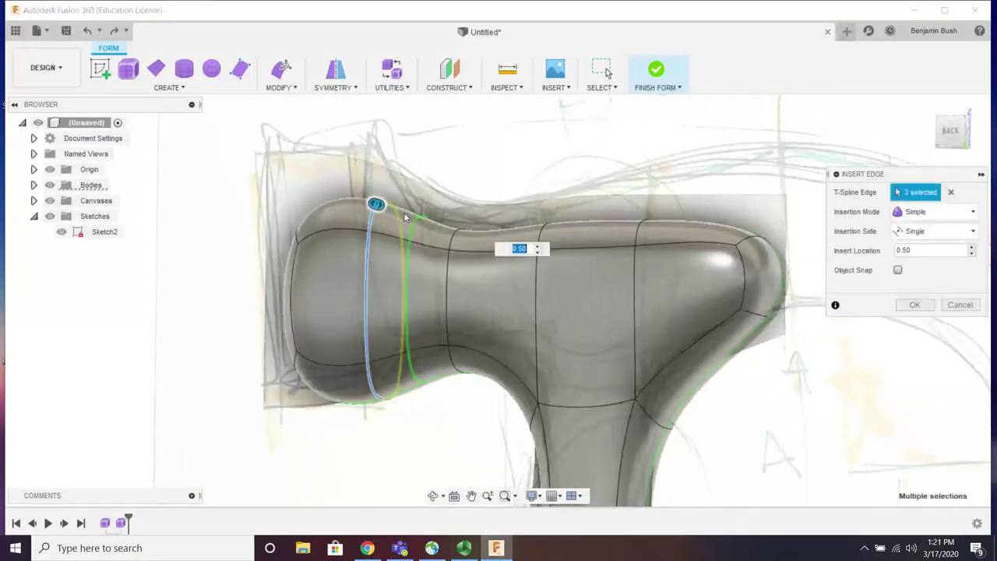
{"action": "left_click", "coordinate": [913, 304]}
Step: Move the three edges of the inserted loop toward the striking end with Edit Form
{"action": "middle_click_drag", "start_coordinate": [467, 265], "coordinate": [413, 223], "text": "shift"}
{"action": "scroll", "coordinate": [411, 241], "scroll_direction": "up", "scroll_amount": 5}
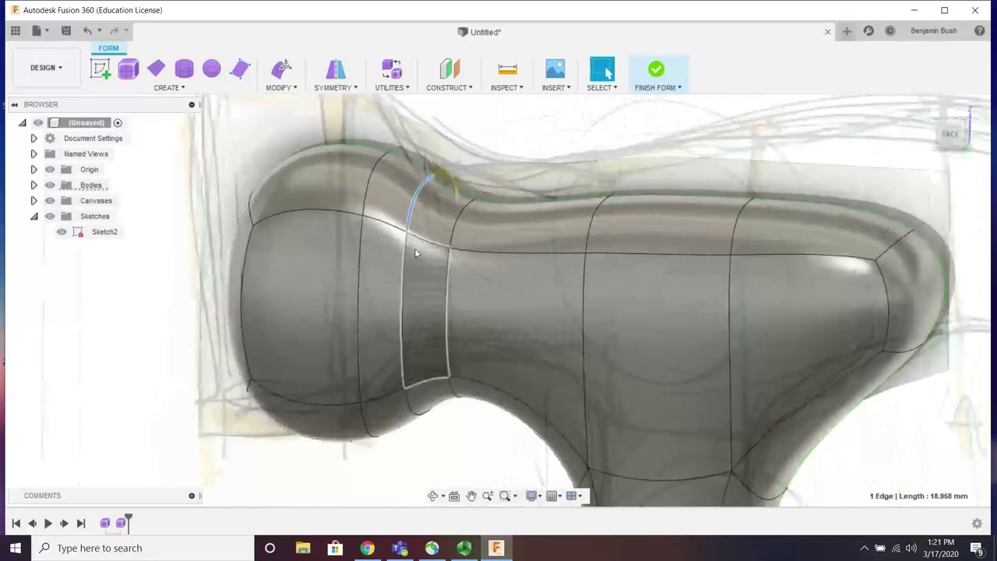
{"action": "left_click", "coordinate": [405, 421]}
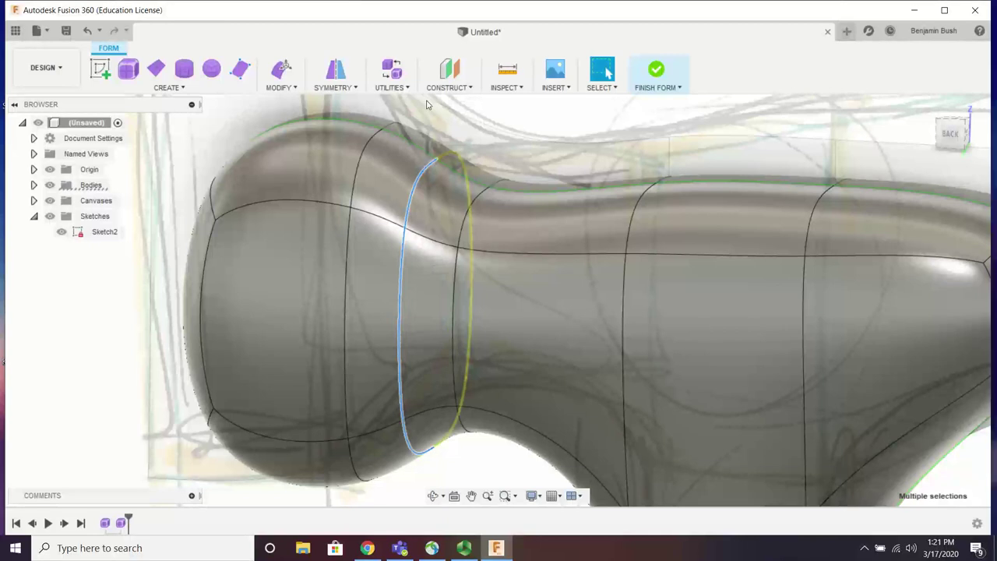
{"action": "key", "text": "e"}
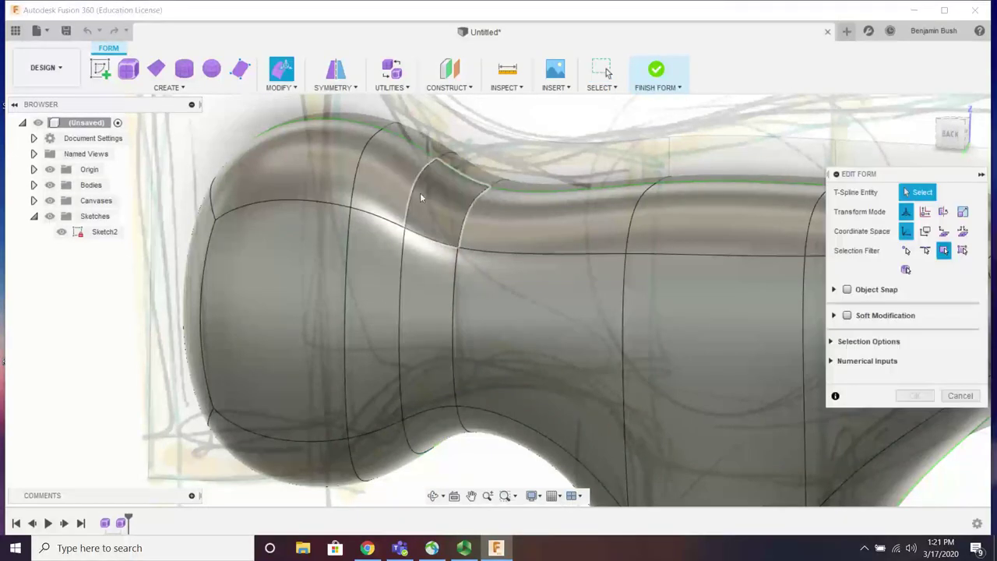
{"action": "left_click", "coordinate": [406, 206]}
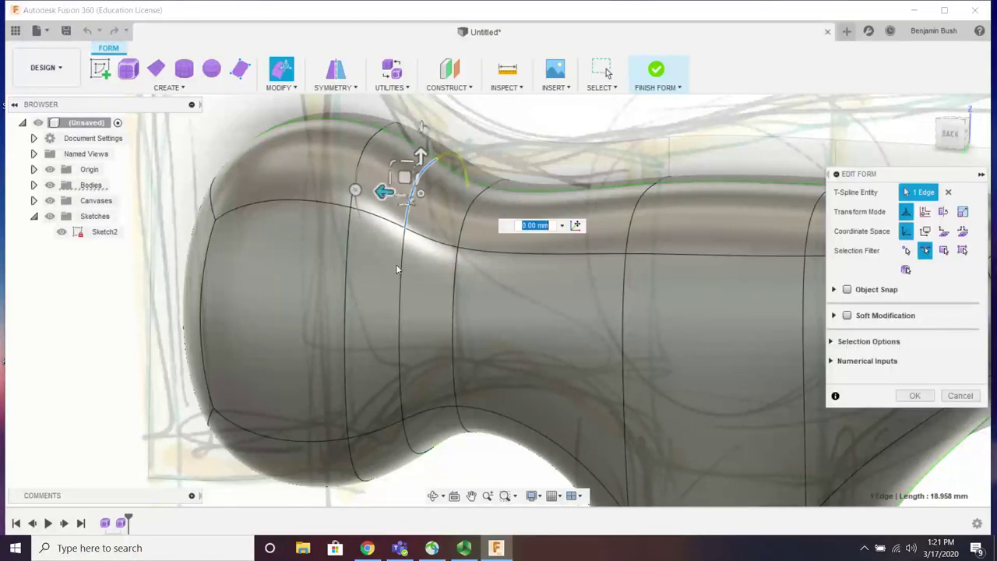
{"action": "left_click", "coordinate": [402, 270], "text": "shift"}
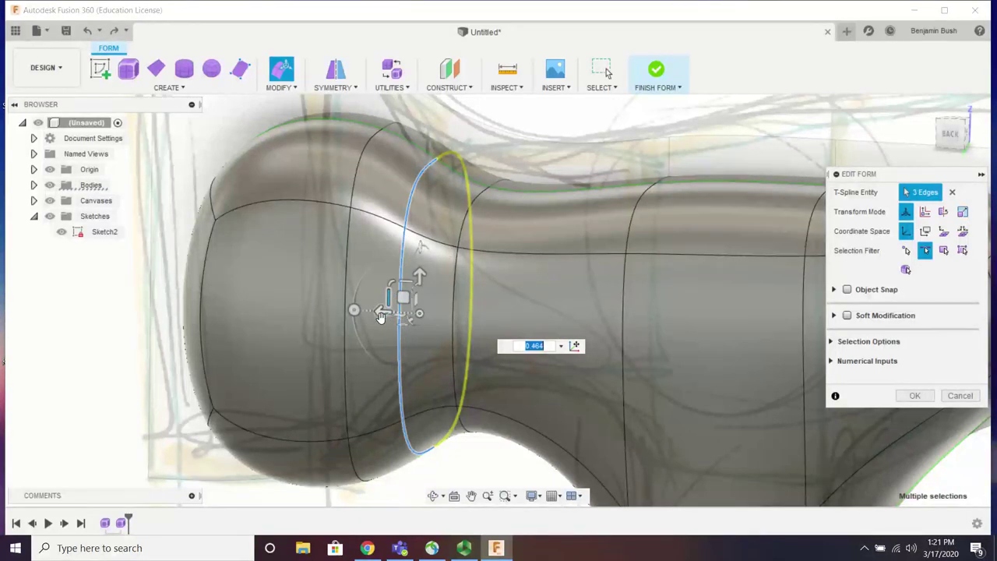
{"action": "middle_click_drag", "start_coordinate": [372, 324], "coordinate": [395, 330], "text": "shift"}
{"action": "left_click_drag", "start_coordinate": [363, 312], "coordinate": [318, 309]}
{"action": "middle_click_drag", "start_coordinate": [317, 309], "coordinate": [316, 254], "text": "shift"}
{"action": "scroll", "coordinate": [411, 321], "scroll_direction": "down", "scroll_amount": 4}
{"action": "scroll", "coordinate": [434, 346], "scroll_direction": "up", "scroll_amount": 3}
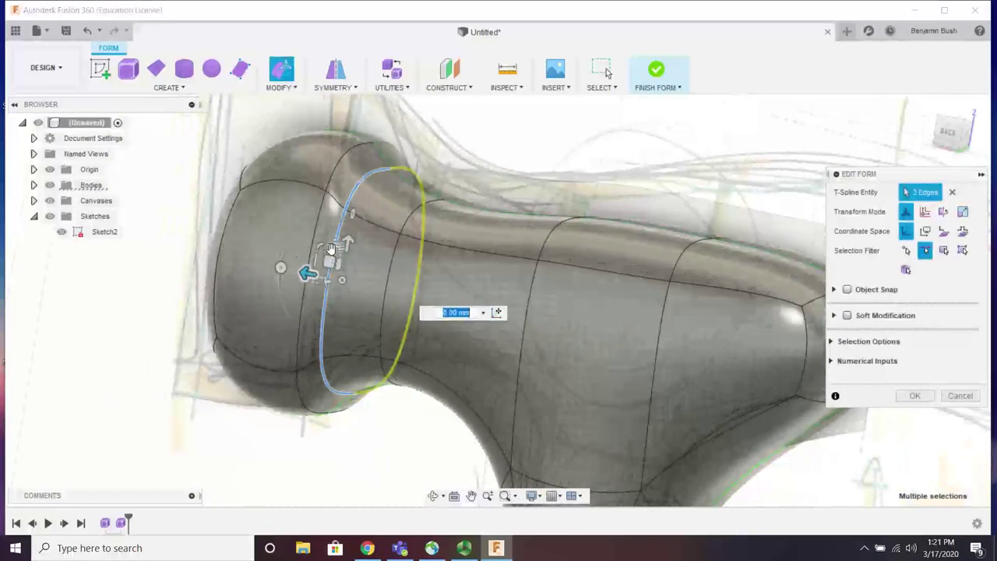
Step: Shrink the inserted edge loop to form a sharper step between the striking end and the neck
{"action": "left_click_drag", "start_coordinate": [331, 247], "coordinate": [331, 255]}
{"action": "middle_click_drag", "start_coordinate": [331, 255], "coordinate": [444, 298], "text": "shift"}
{"action": "left_click_drag", "start_coordinate": [483, 272], "coordinate": [502, 278]}
{"action": "middle_click_drag", "start_coordinate": [416, 326], "coordinate": [509, 320], "text": "shift"}
{"action": "middle_click_drag", "start_coordinate": [444, 288], "coordinate": [518, 316], "text": "shift"}
Step: Scale the next edge loop along the head's neck and move its edges 4 mm sideways toward the mirror plane
{"action": "left_click", "coordinate": [504, 279]}
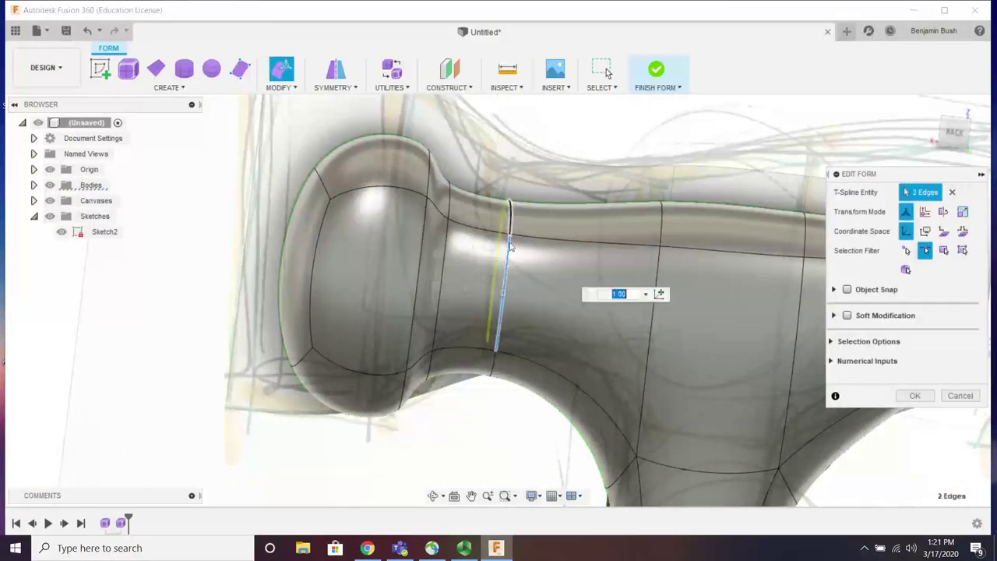
{"action": "middle_click_drag", "start_coordinate": [495, 345], "coordinate": [467, 329], "text": "shift"}
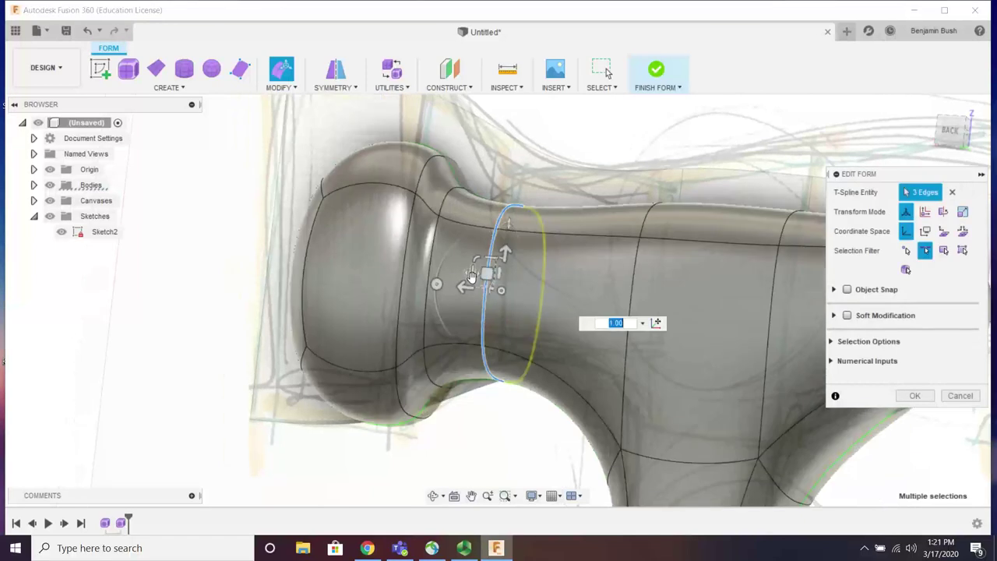
{"action": "left_click_drag", "start_coordinate": [470, 276], "coordinate": [529, 300]}
{"action": "middle_click_drag", "start_coordinate": [528, 299], "coordinate": [513, 280], "text": "shift"}
{"action": "left_click_drag", "start_coordinate": [472, 304], "coordinate": [497, 303]}
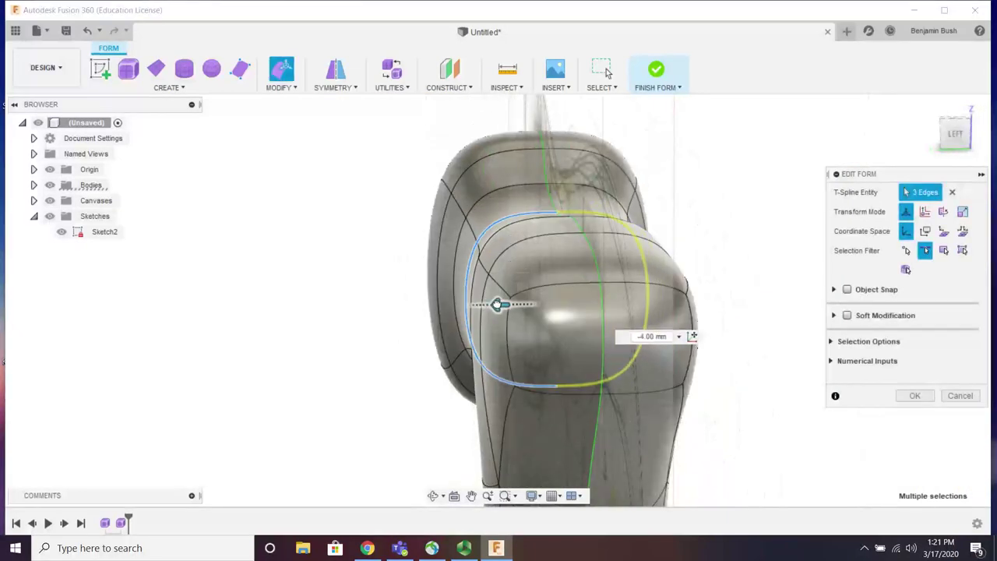
{"action": "middle_click_drag", "start_coordinate": [413, 329], "coordinate": [455, 289], "text": "shift"}
{"action": "middle_click_drag", "start_coordinate": [483, 436], "coordinate": [510, 397], "text": "shift"}
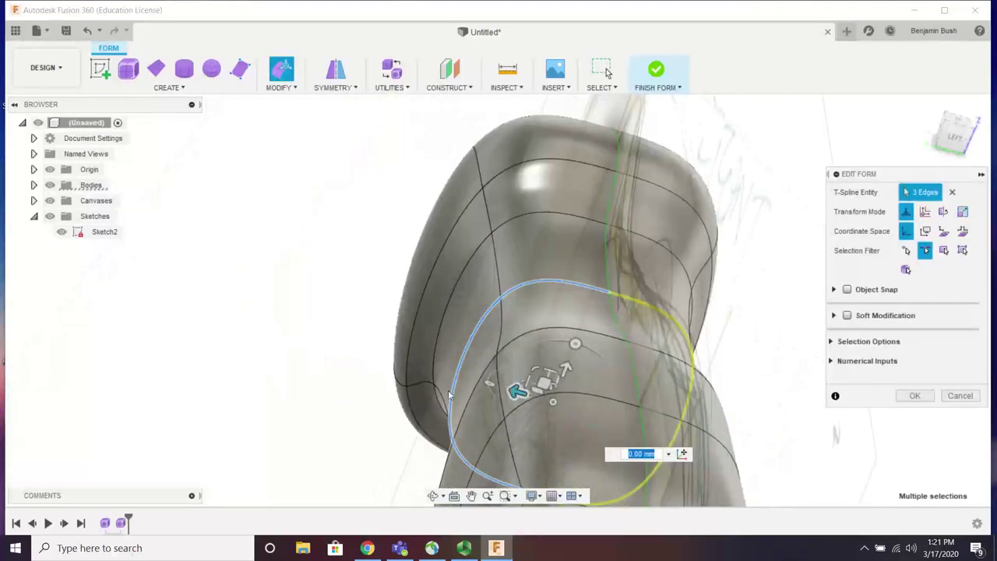
{"action": "middle_click_drag", "start_coordinate": [449, 395], "coordinate": [524, 249], "text": "shift"}
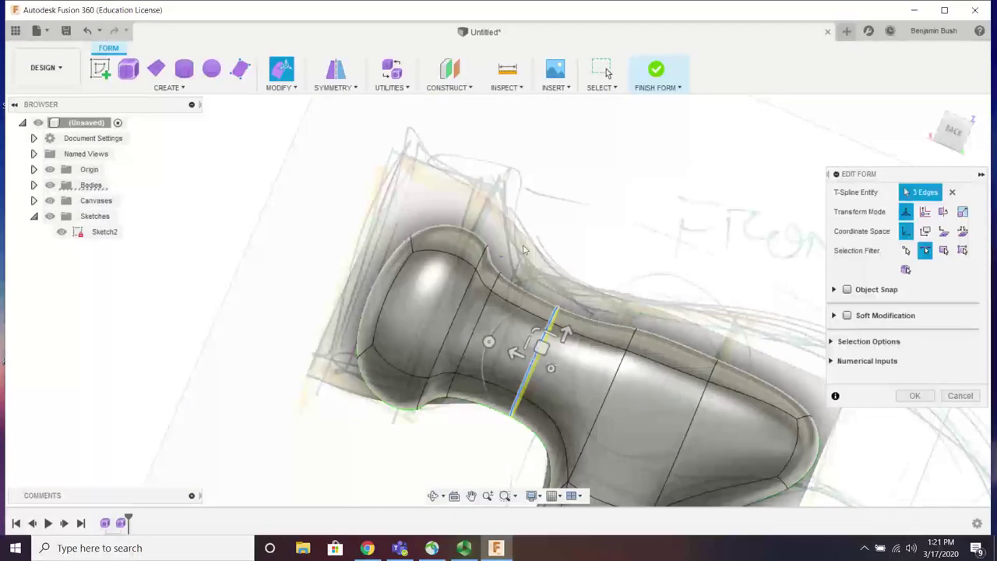
{"action": "left_click_drag", "start_coordinate": [524, 196], "coordinate": [296, 441]}
{"action": "left_click", "coordinate": [295, 348]}
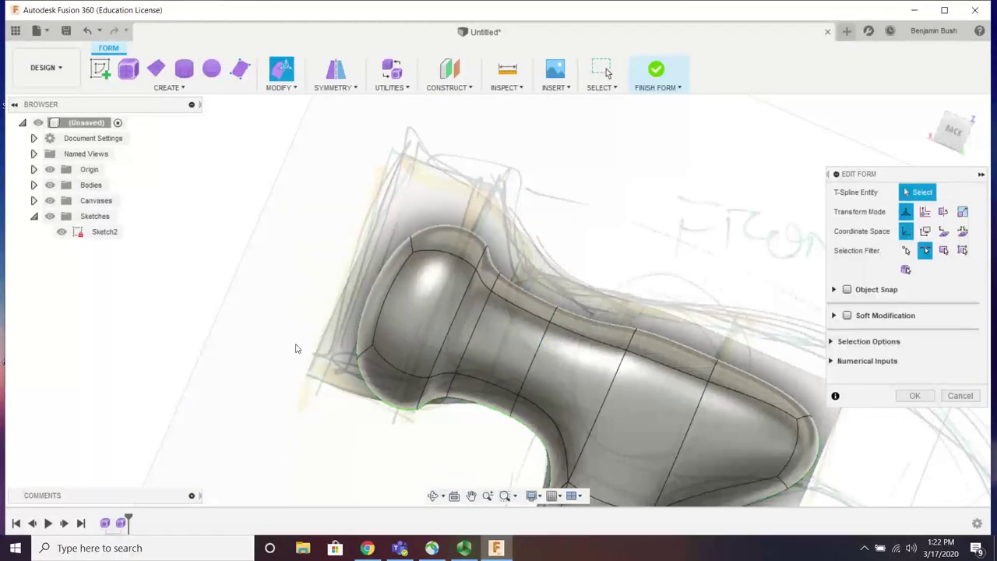
Step: In the back view, move all the striking end's edges 10 mm toward the handle
{"action": "middle_click_drag", "start_coordinate": [295, 349], "coordinate": [346, 397], "text": "shift"}
{"action": "left_click", "coordinate": [946, 137]}
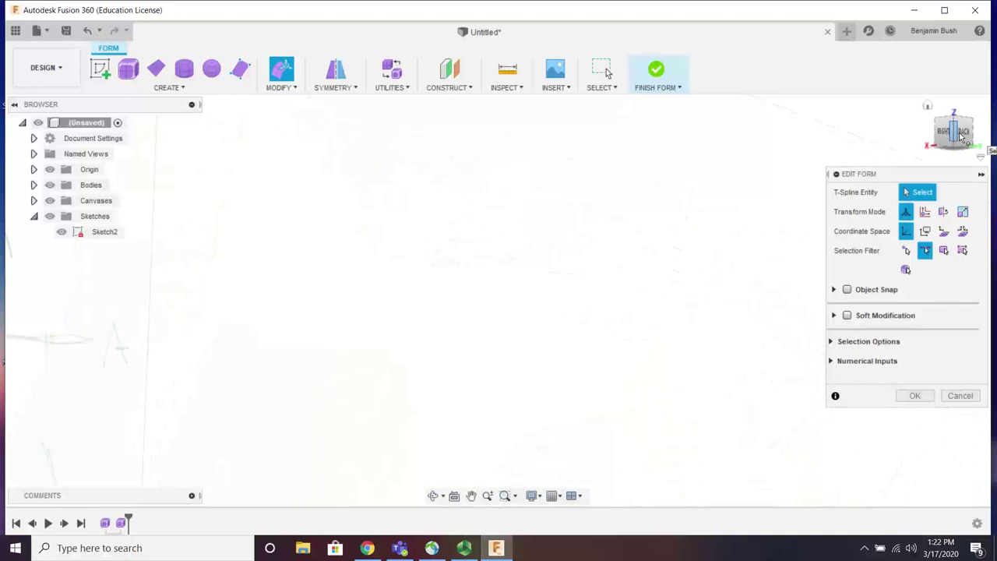
{"action": "left_click", "coordinate": [968, 136]}
{"action": "scroll", "coordinate": [686, 320], "scroll_direction": "down", "scroll_amount": 4}
{"action": "middle_click_drag", "start_coordinate": [685, 327], "coordinate": [666, 382]}
{"action": "scroll", "coordinate": [686, 311], "scroll_direction": "up", "scroll_amount": 3}
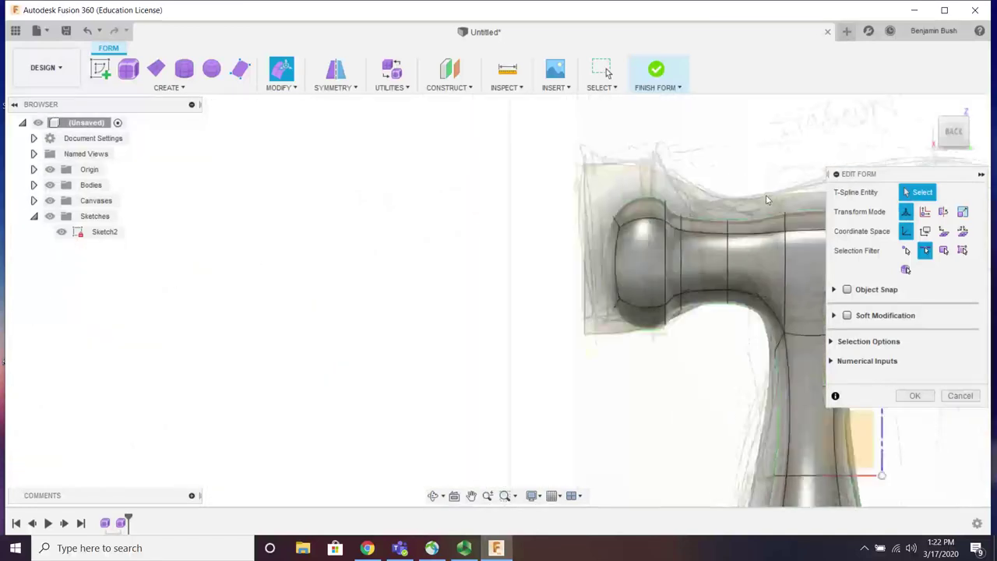
{"action": "left_click_drag", "start_coordinate": [684, 398], "coordinate": [685, 398]}
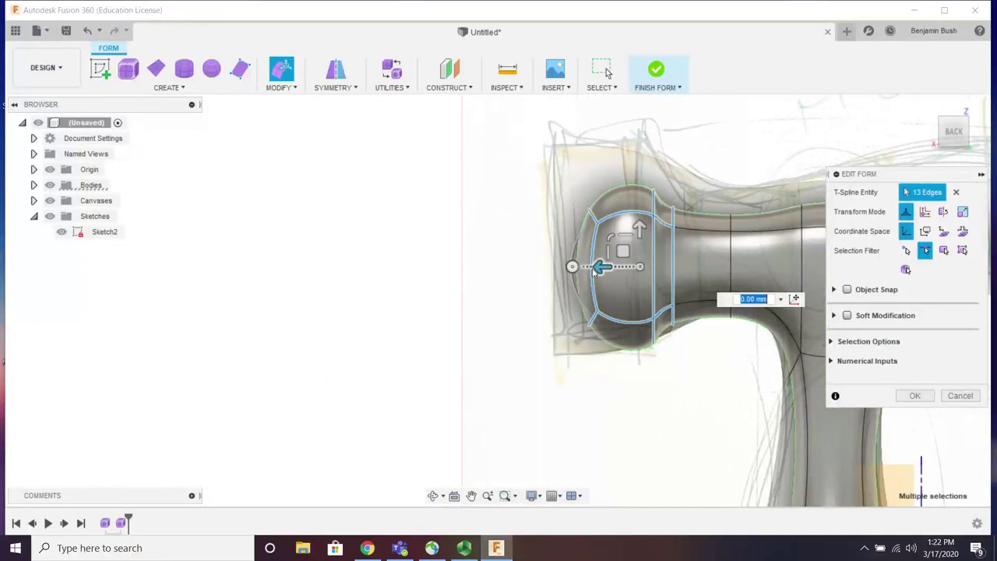
{"action": "left_click_drag", "start_coordinate": [600, 268], "coordinate": [633, 267]}
{"action": "scroll", "coordinate": [635, 268], "scroll_direction": "down", "scroll_amount": 3}
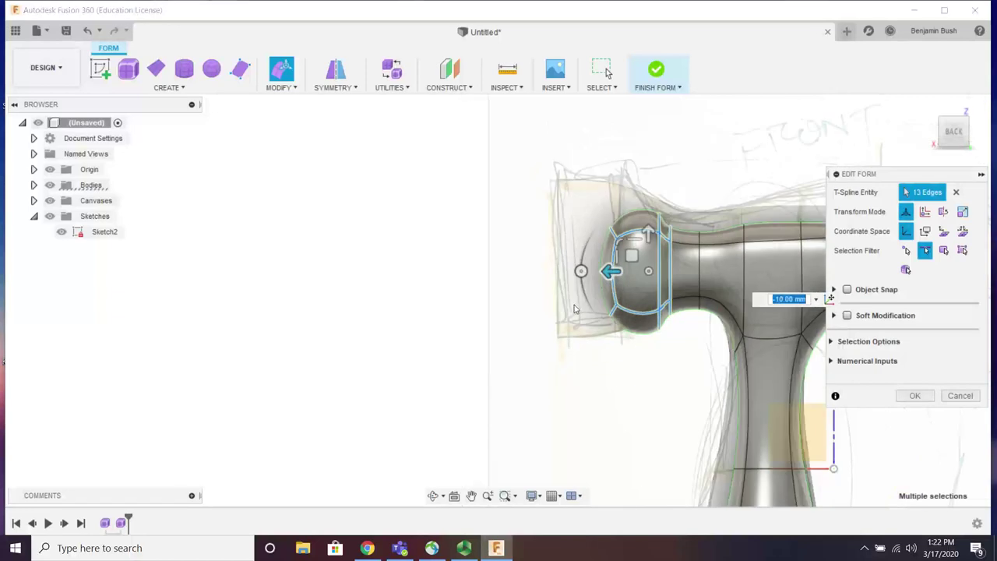
{"action": "left_click", "coordinate": [541, 319]}
{"action": "middle_click_drag", "start_coordinate": [573, 288], "coordinate": [623, 261], "text": "shift"}
{"action": "scroll", "coordinate": [627, 291], "scroll_direction": "up", "scroll_amount": 5}
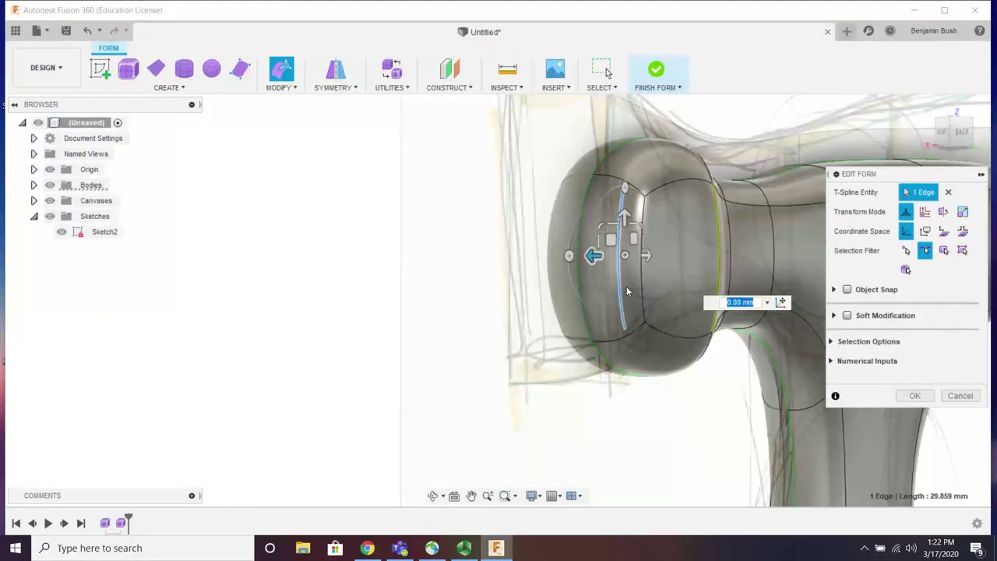
{"action": "left_click", "coordinate": [943, 250]}
{"action": "left_click", "coordinate": [617, 305]}
{"action": "middle_click_drag", "start_coordinate": [618, 304], "coordinate": [601, 322], "text": "shift"}
Step: Flatten the striking face by moving its upper and lower centreline vertices 7 mm inward toward the handle
{"action": "left_click", "coordinate": [903, 253]}
{"action": "mouse_move", "coordinate": [582, 253]}
{"action": "left_mouse_down"}
{"action": "mouse_move", "coordinate": [610, 254]}
{"action": "mouse_move", "coordinate": [582, 254]}
{"action": "left_mouse_up"}
{"action": "scroll", "coordinate": [563, 291], "scroll_direction": "down", "scroll_amount": 3}
{"action": "scroll", "coordinate": [647, 252], "scroll_direction": "up", "scroll_amount": 3}
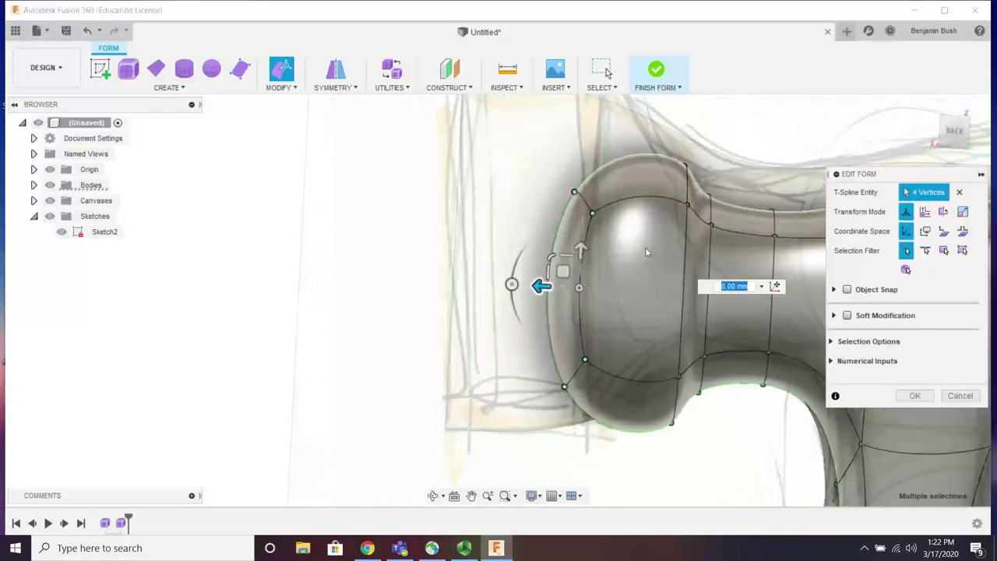
{"action": "left_click", "coordinate": [544, 275]}
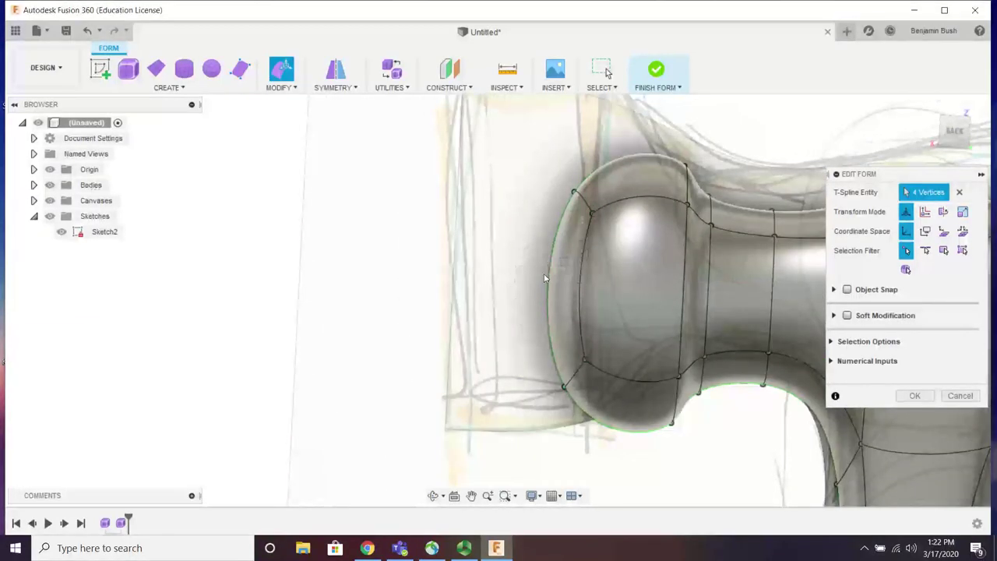
{"action": "left_click", "coordinate": [573, 192]}
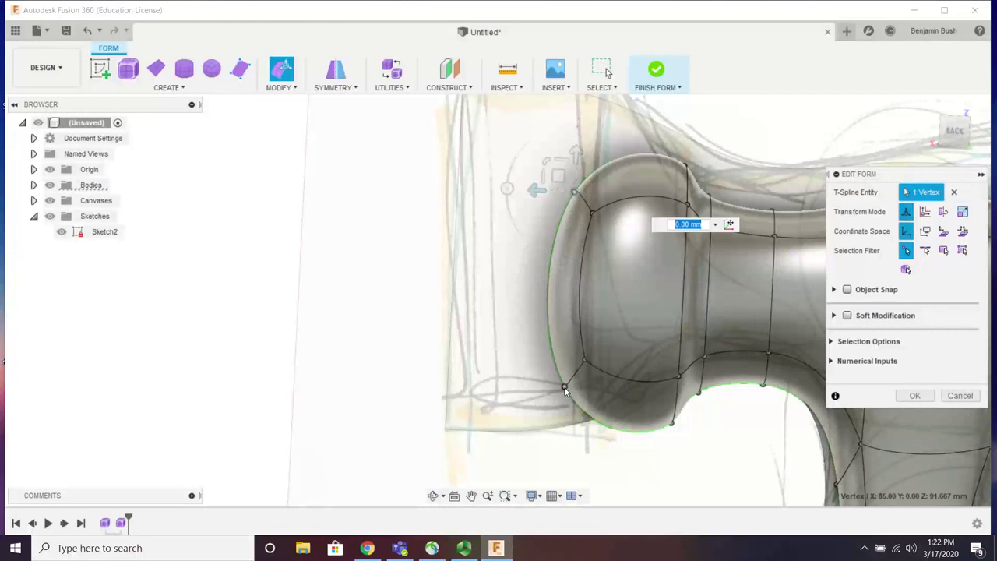
{"action": "left_click", "coordinate": [563, 387], "text": "shift"}
{"action": "left_click_drag", "start_coordinate": [529, 285], "coordinate": [570, 291]}
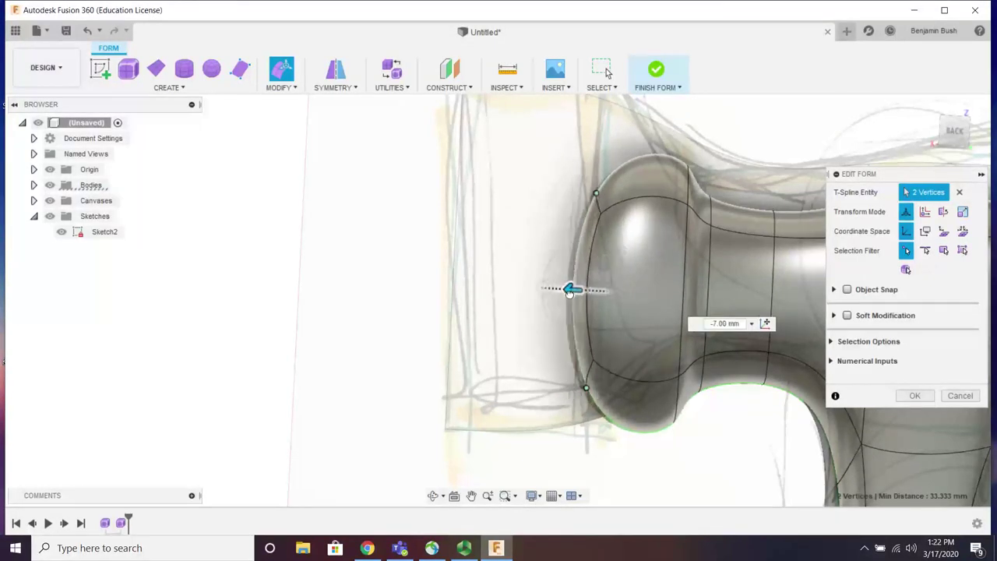
{"action": "scroll", "coordinate": [506, 345], "scroll_direction": "down", "scroll_amount": 3}
{"action": "middle_click_drag", "start_coordinate": [480, 351], "coordinate": [459, 369], "text": "shift"}
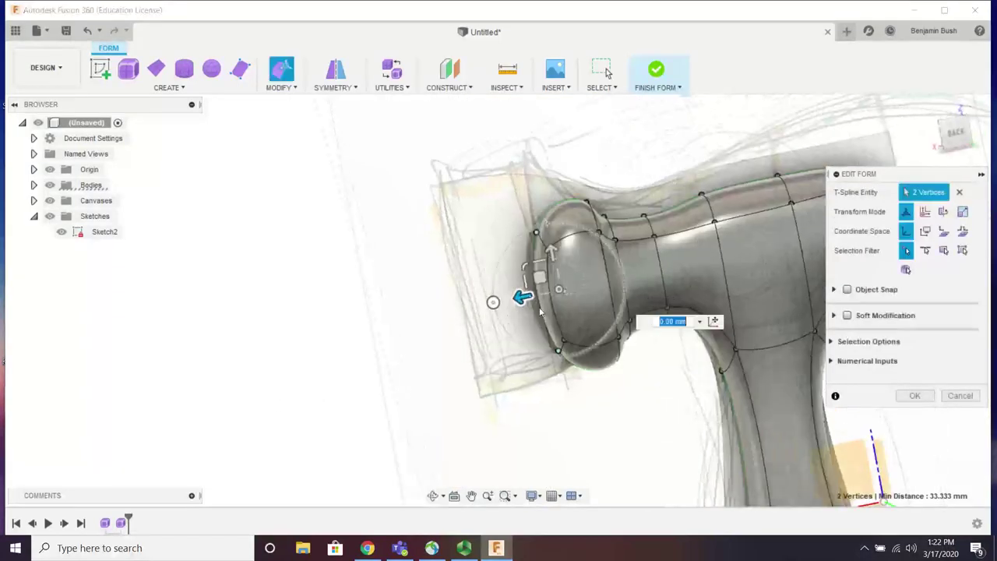
{"action": "scroll", "coordinate": [588, 204], "scroll_direction": "up", "scroll_amount": 2}
Step: Widen the striking end by pulling its side face outward with Edit Form, keeping the mirror symmetry
{"action": "middle_click_drag", "start_coordinate": [591, 205], "coordinate": [766, 334], "text": "shift"}
{"action": "scroll", "coordinate": [497, 273], "scroll_direction": "down", "scroll_amount": 5}
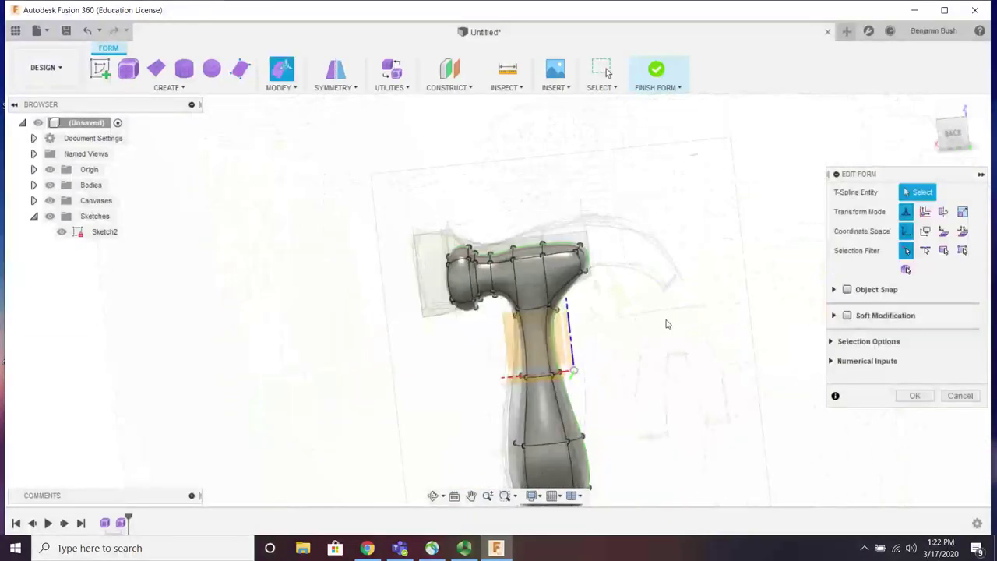
{"action": "middle_click_drag", "start_coordinate": [666, 324], "coordinate": [518, 215], "text": "shift"}
{"action": "scroll", "coordinate": [561, 176], "scroll_direction": "up", "scroll_amount": 4}
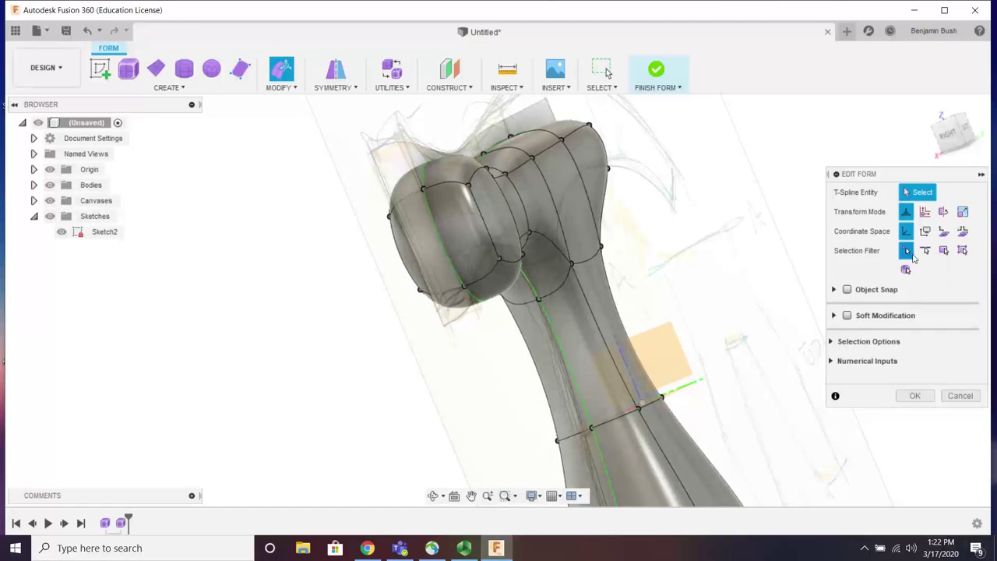
{"action": "left_click", "coordinate": [943, 250]}
{"action": "left_click", "coordinate": [502, 205]}
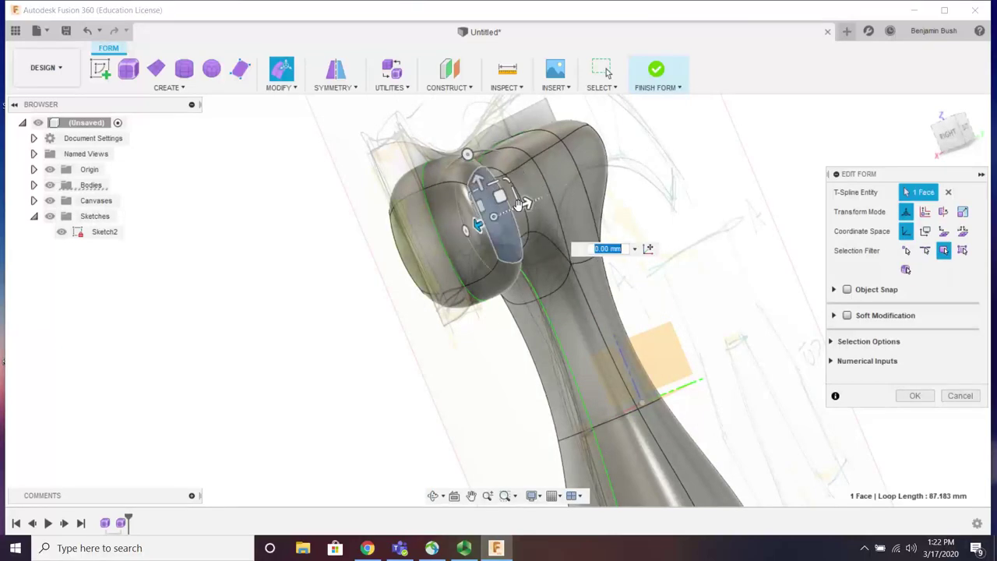
{"action": "left_click_drag", "start_coordinate": [520, 203], "coordinate": [538, 198]}
{"action": "middle_click_drag", "start_coordinate": [537, 198], "coordinate": [674, 329], "text": "shift"}
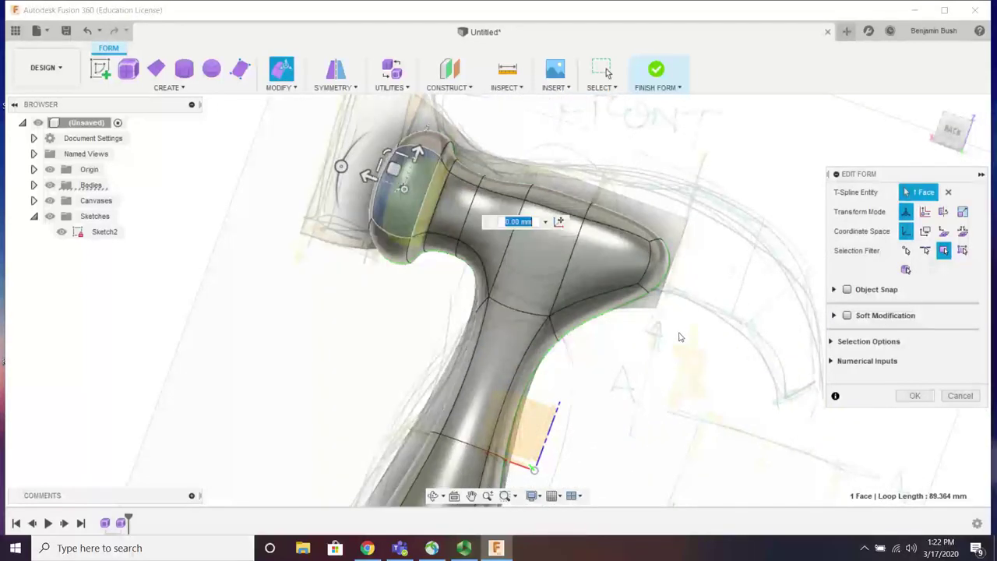
{"action": "left_click", "coordinate": [912, 396]}
{"action": "middle_click_drag", "start_coordinate": [740, 343], "coordinate": [732, 301], "text": "shift"}
{"action": "scroll", "coordinate": [724, 288], "scroll_direction": "up", "scroll_amount": 5}
{"action": "scroll", "coordinate": [520, 331], "scroll_direction": "up", "scroll_amount": 3}
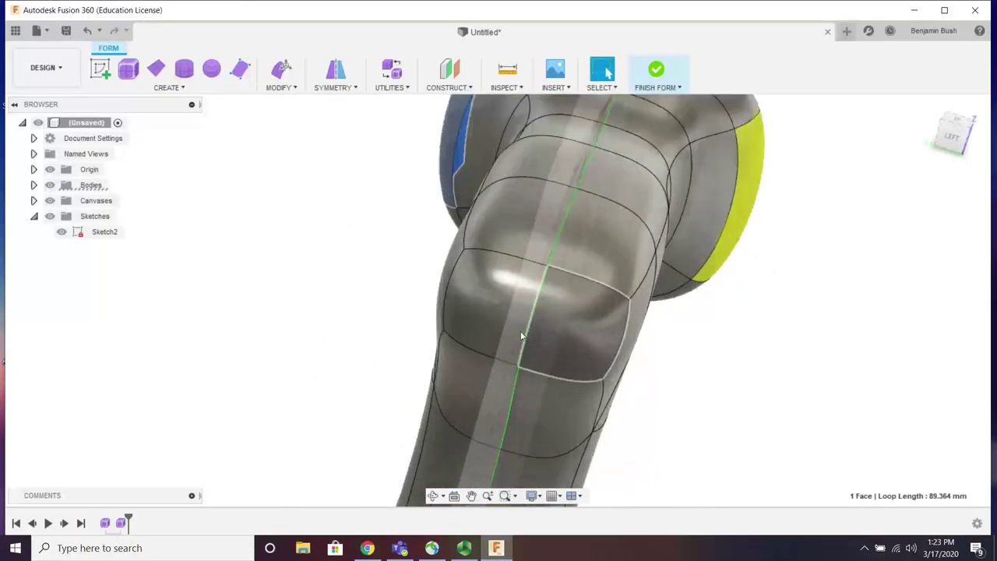
{"action": "left_click", "coordinate": [507, 308]}
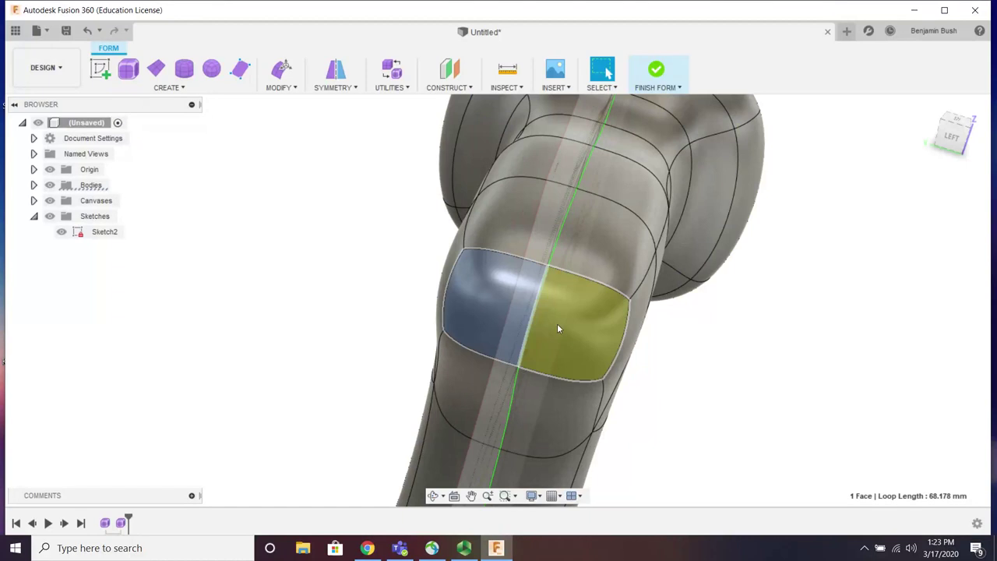
{"action": "left_click", "coordinate": [783, 351]}
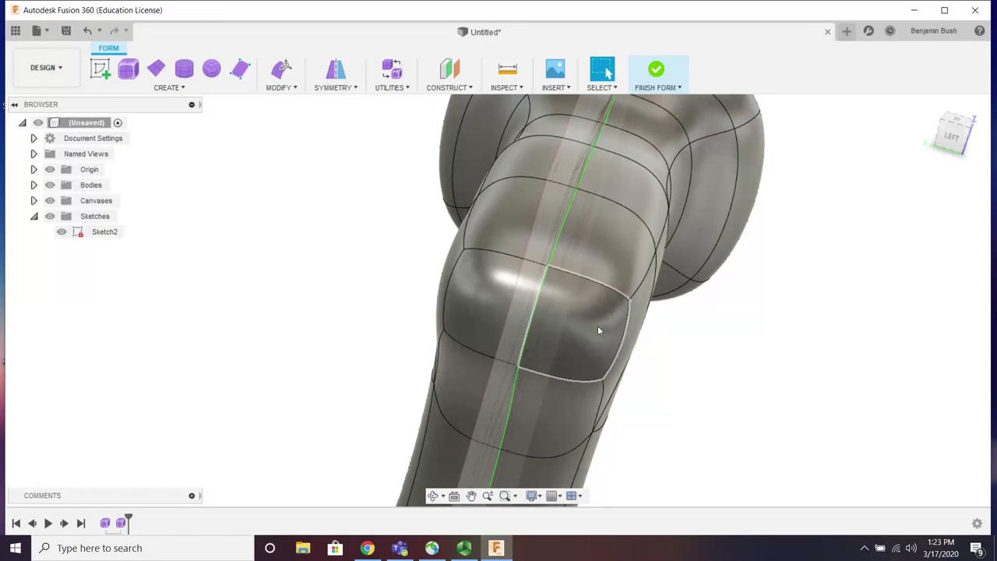
{"action": "left_click", "coordinate": [596, 331]}
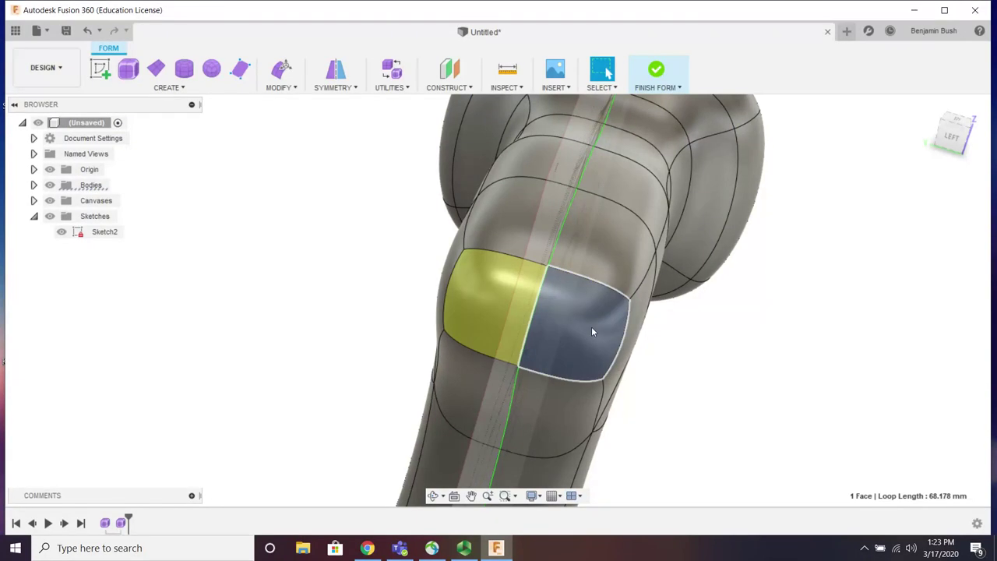
{"action": "middle_click_drag", "start_coordinate": [498, 313], "coordinate": [748, 328], "text": "shift"}
{"action": "left_click", "coordinate": [655, 325]}
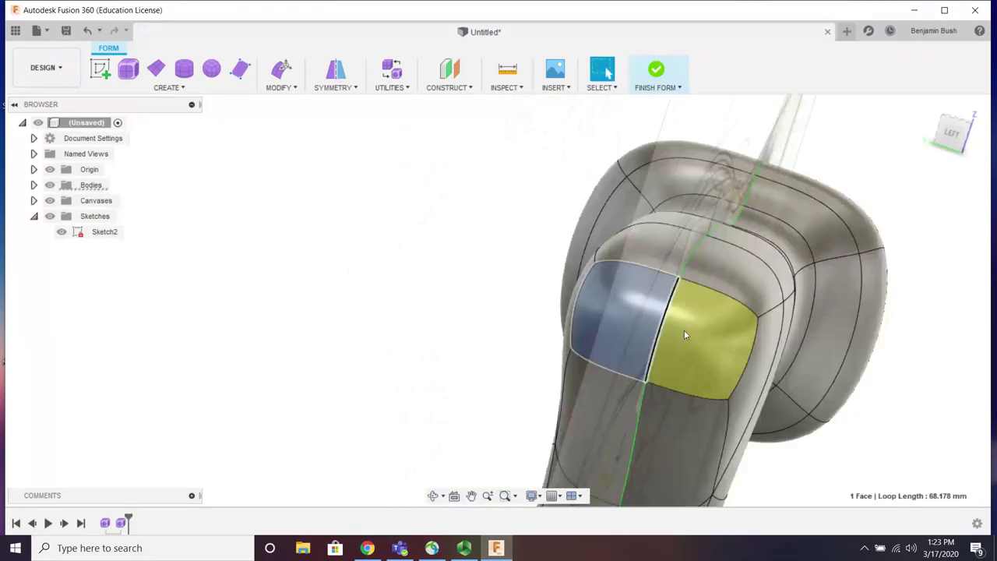
{"action": "left_click", "coordinate": [687, 331], "text": "shift"}
{"action": "left_click", "coordinate": [186, 91]}
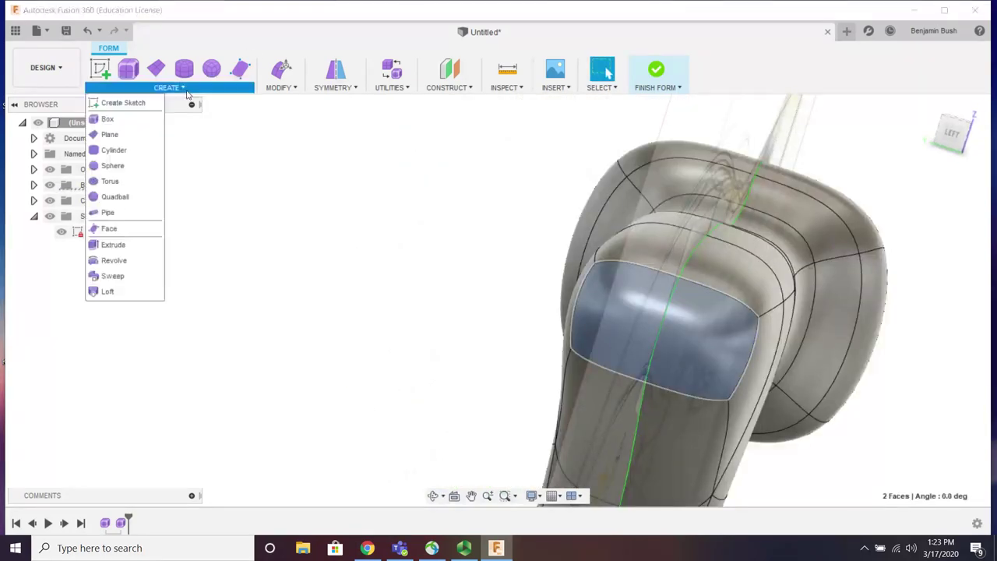
{"action": "left_click", "coordinate": [129, 246]}
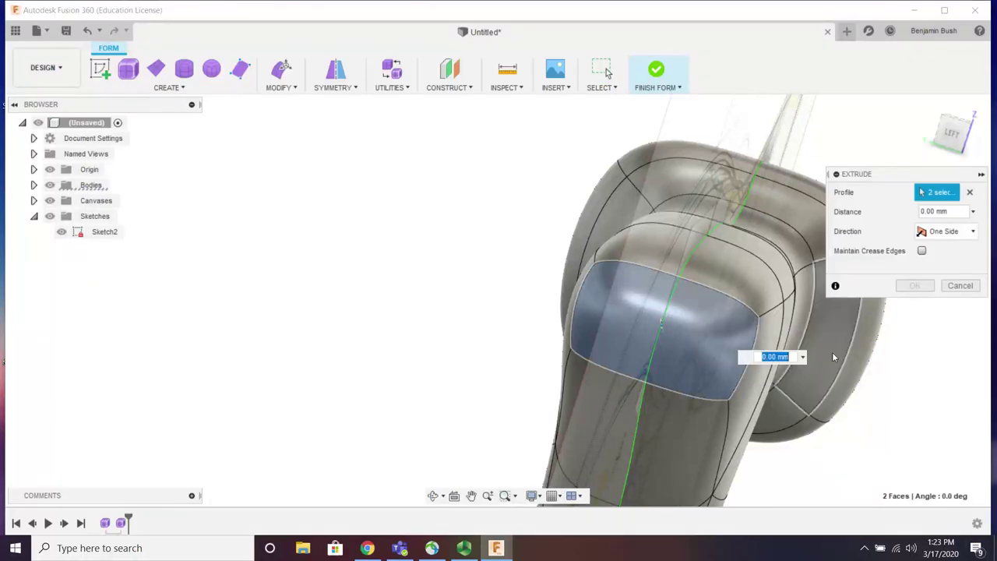
{"action": "middle_click_drag", "start_coordinate": [671, 328], "coordinate": [633, 324], "text": "shift"}
{"action": "left_click_drag", "start_coordinate": [668, 325], "coordinate": [628, 324]}
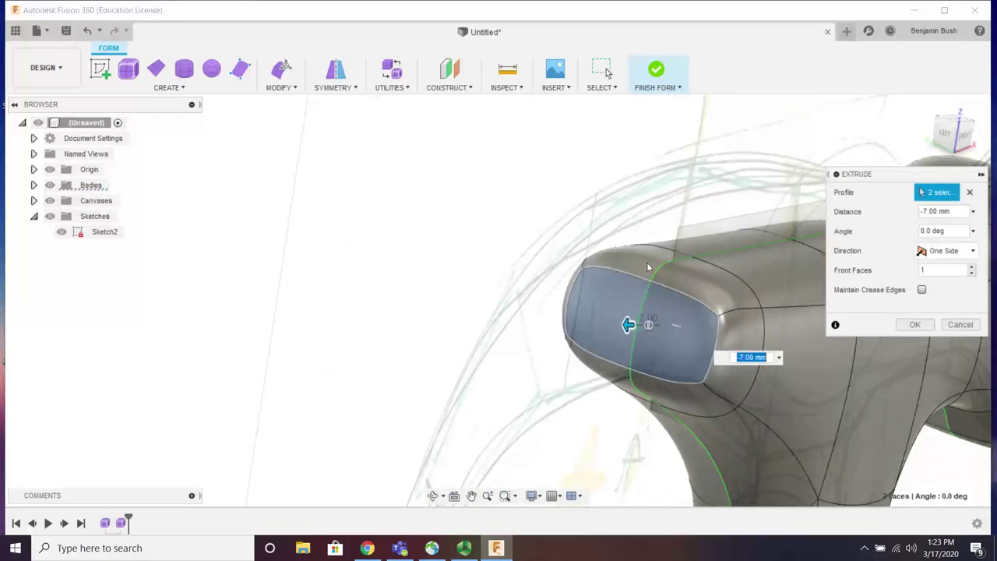
{"action": "left_click", "coordinate": [958, 326]}
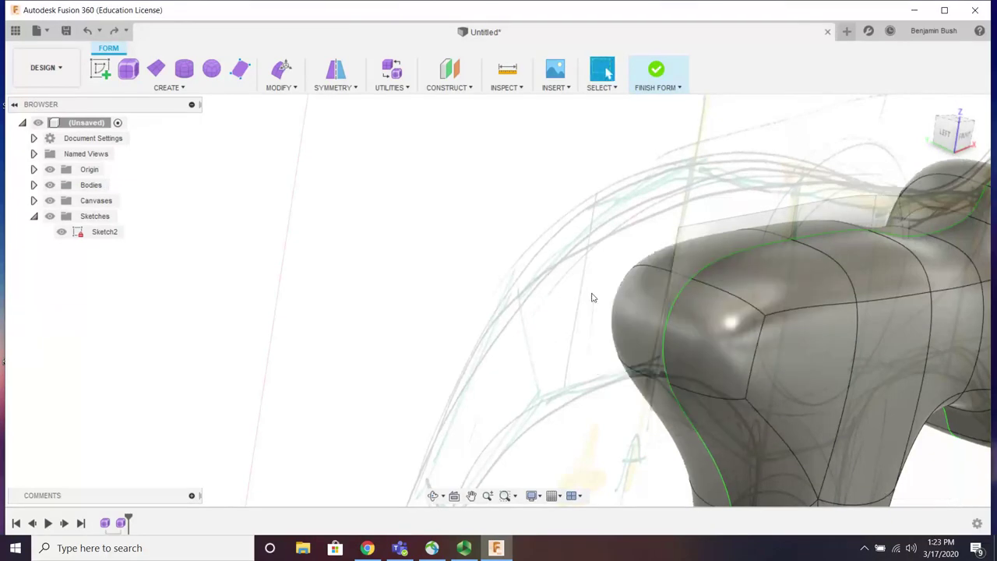
{"action": "left_click", "coordinate": [114, 31]}
Step: Extrude one of the two claw-side end faces by -18 mm so mirror symmetry starts two separate prongs
{"action": "middle_click_drag", "start_coordinate": [411, 280], "coordinate": [370, 239], "text": "shift"}
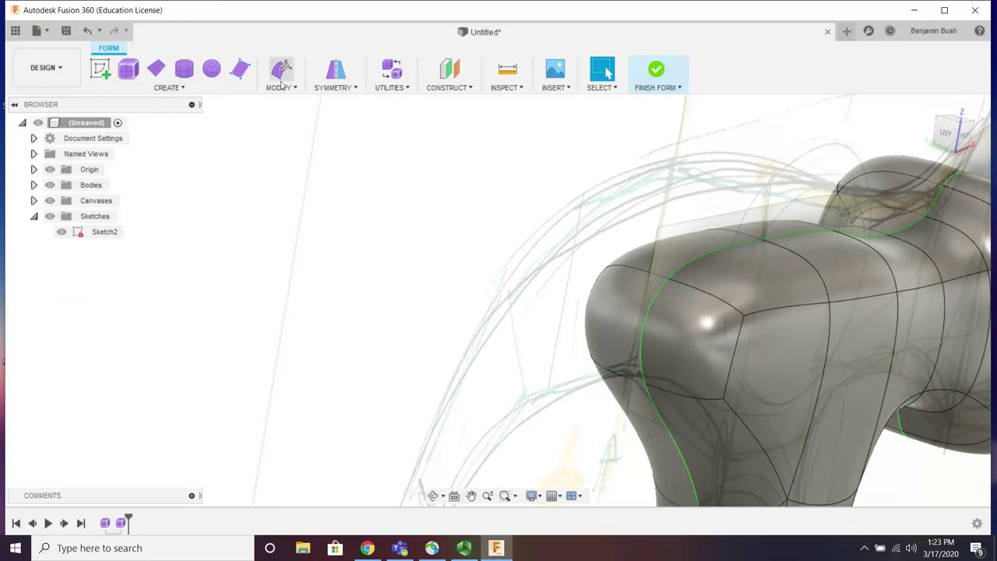
{"action": "left_click", "coordinate": [168, 87]}
{"action": "left_click", "coordinate": [134, 243]}
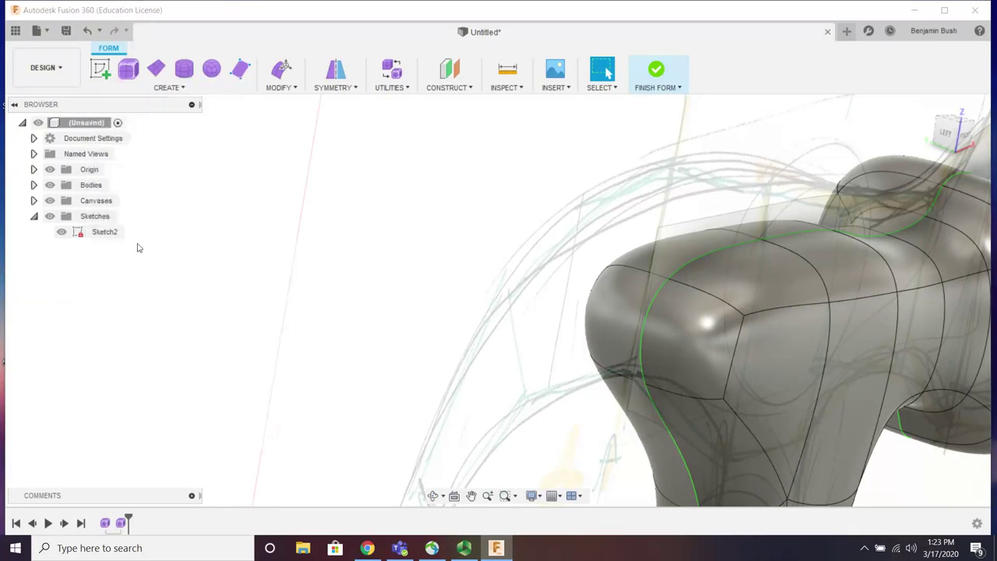
{"action": "left_click", "coordinate": [599, 300]}
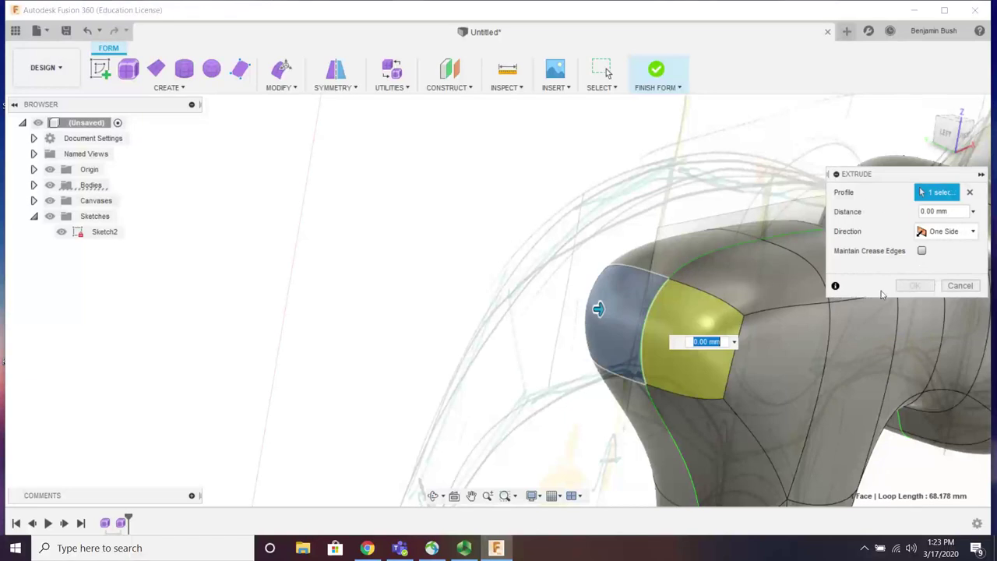
{"action": "left_click_drag", "start_coordinate": [600, 310], "coordinate": [561, 313]}
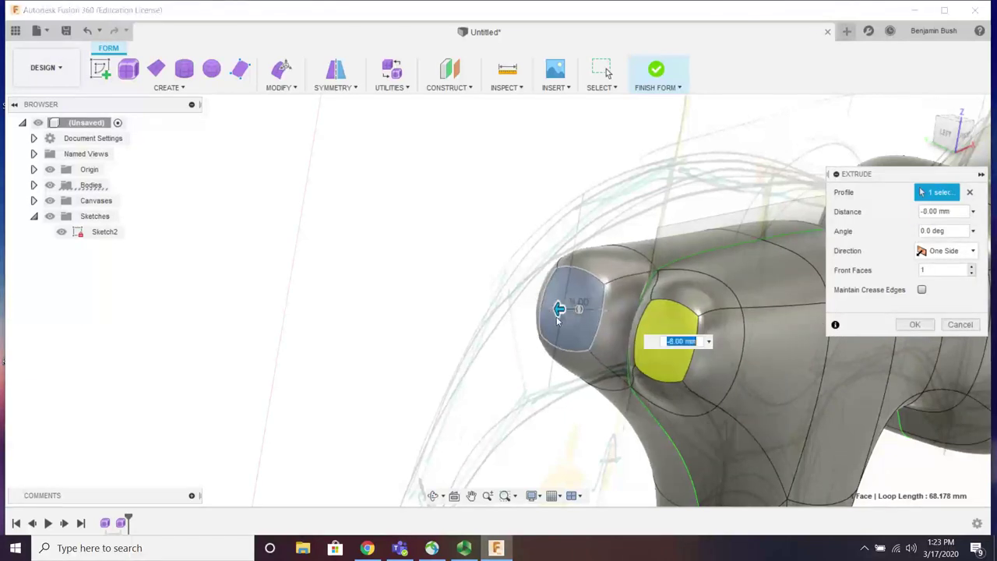
{"action": "middle_click_drag", "start_coordinate": [560, 312], "coordinate": [562, 317], "text": "shift"}
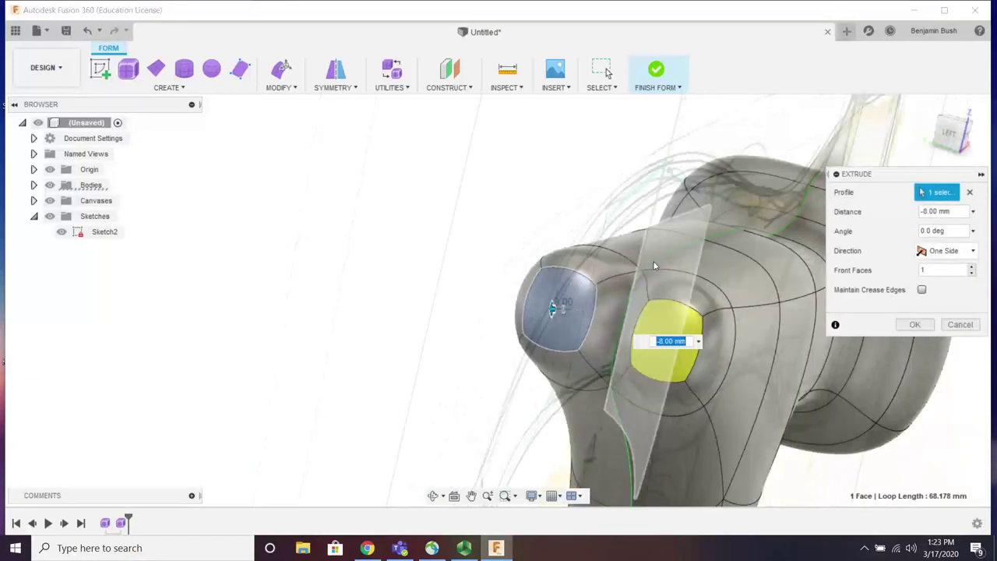
{"action": "middle_click_drag", "start_coordinate": [597, 350], "coordinate": [574, 329], "text": "shift"}
{"action": "left_click_drag", "start_coordinate": [574, 330], "coordinate": [554, 356]}
{"action": "scroll", "coordinate": [556, 356], "scroll_direction": "down", "scroll_amount": 4}
{"action": "scroll", "coordinate": [580, 376], "scroll_direction": "up", "scroll_amount": 2}
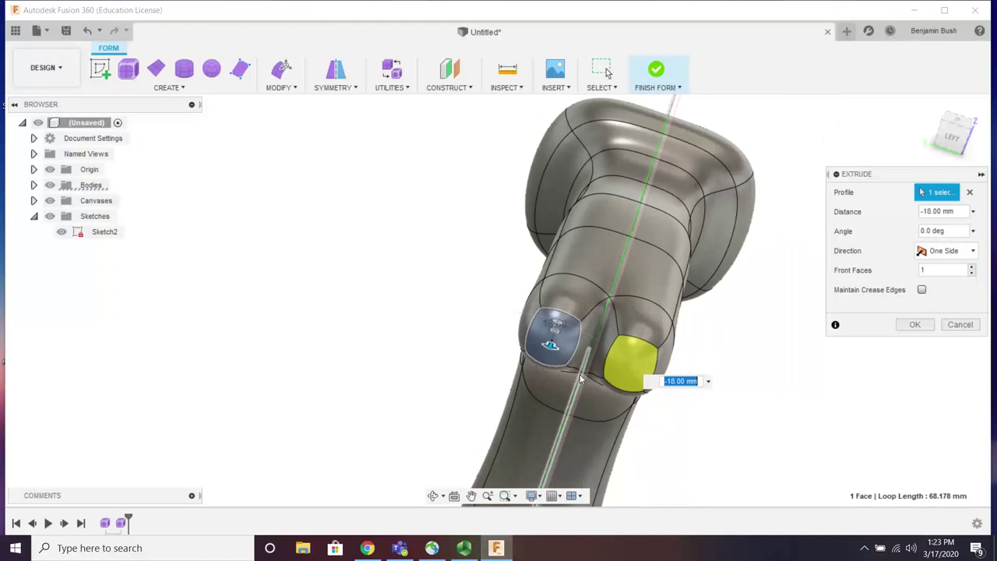
{"action": "middle_click_drag", "start_coordinate": [576, 341], "coordinate": [536, 335], "text": "shift"}
{"action": "scroll", "coordinate": [570, 375], "scroll_direction": "up", "scroll_amount": 2}
{"action": "scroll", "coordinate": [516, 399], "scroll_direction": "up", "scroll_amount": 2}
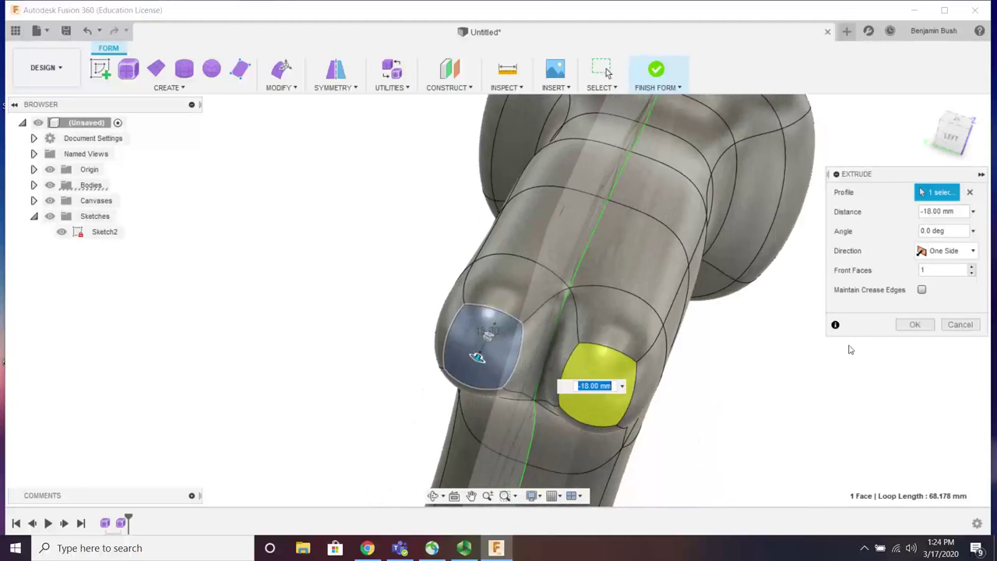
{"action": "left_click", "coordinate": [915, 324]}
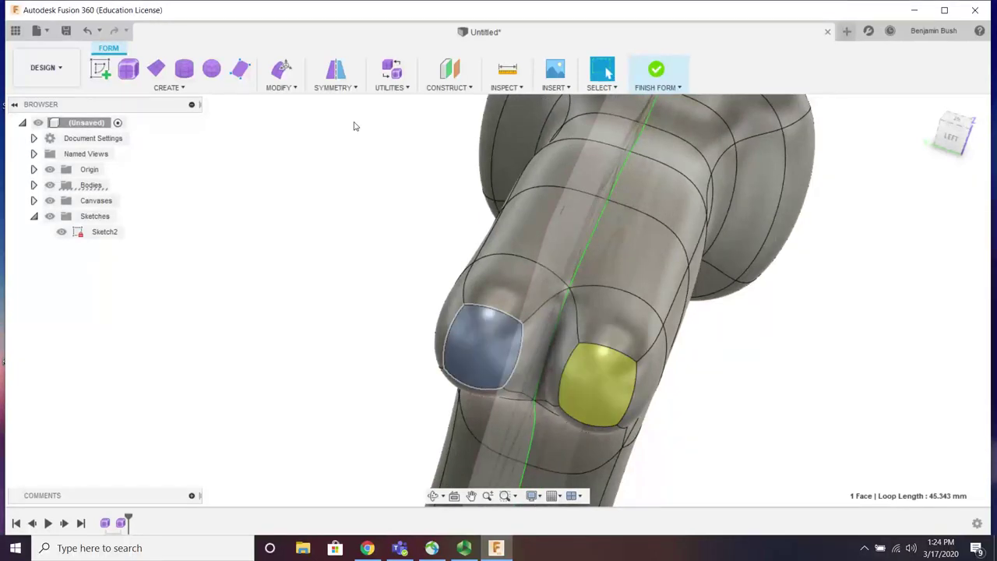
Step: Rotate the new prong's end face by -10 degrees with Edit Form
{"action": "left_click", "coordinate": [272, 74]}
{"action": "left_click_drag", "start_coordinate": [447, 335], "coordinate": [436, 330]}
{"action": "middle_click_drag", "start_coordinate": [555, 328], "coordinate": [521, 382], "text": "shift"}
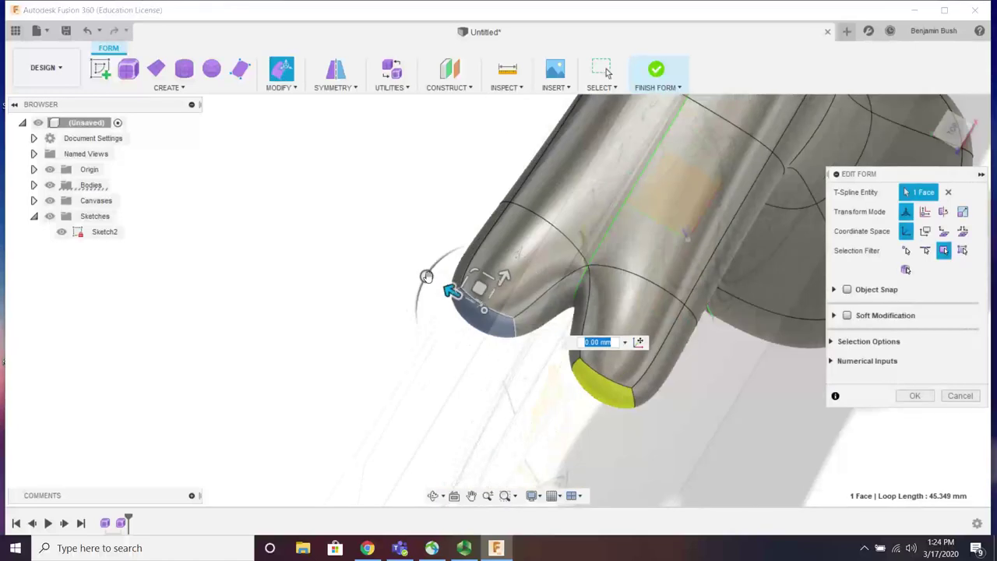
{"action": "left_click_drag", "start_coordinate": [426, 277], "coordinate": [433, 267]}
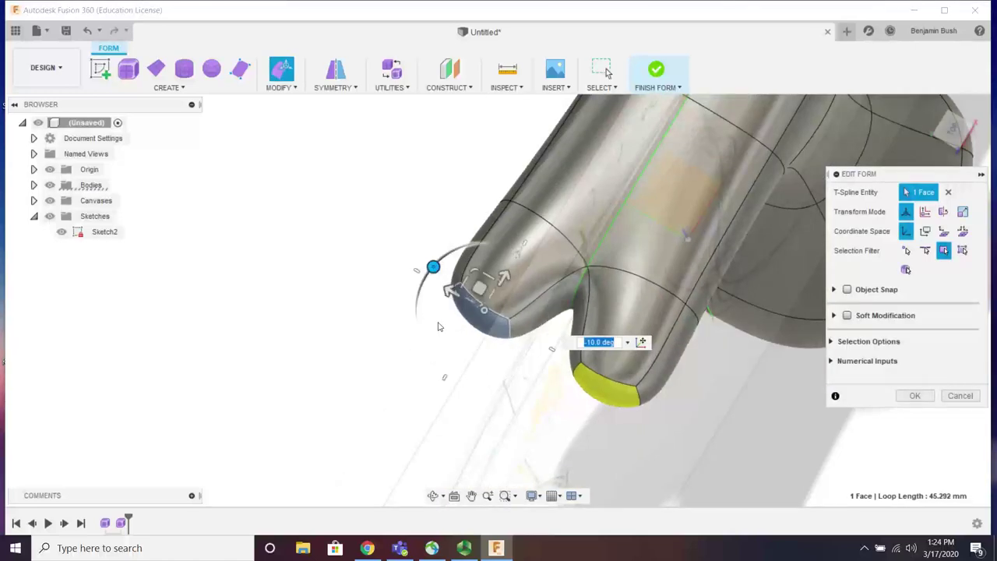
{"action": "middle_click_drag", "start_coordinate": [529, 335], "coordinate": [480, 400], "text": "shift"}
{"action": "key", "text": "Return"}
Step: Extrude the prong's end face by another -15 mm along the claw
{"action": "left_click", "coordinate": [168, 87]}
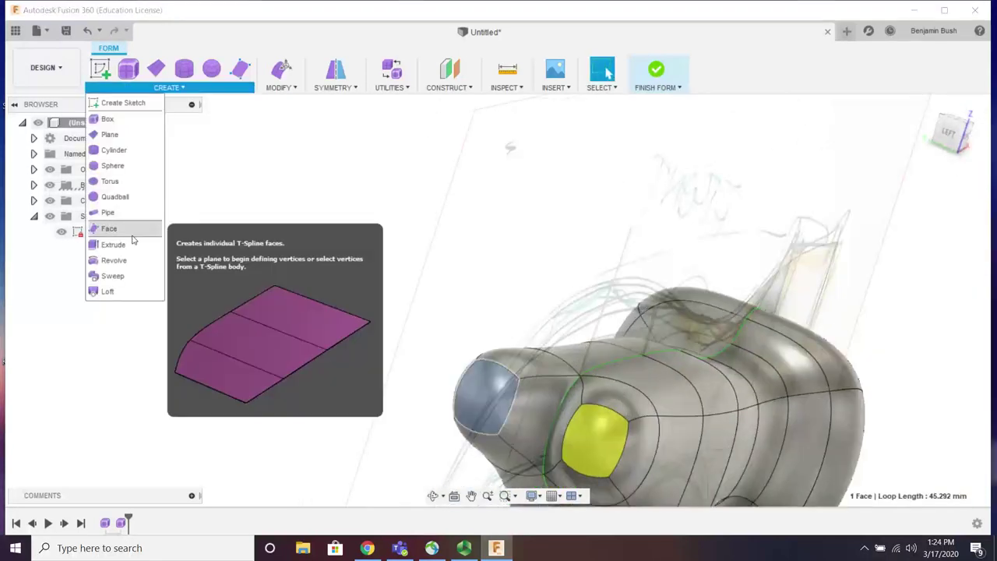
{"action": "left_click", "coordinate": [117, 242]}
{"action": "left_click_drag", "start_coordinate": [480, 394], "coordinate": [362, 387]}
{"action": "middle_click_drag", "start_coordinate": [362, 387], "coordinate": [493, 366], "text": "shift"}
{"action": "left_click_drag", "start_coordinate": [473, 375], "coordinate": [312, 385]}
{"action": "middle_click_drag", "start_coordinate": [338, 356], "coordinate": [382, 393], "text": "shift"}
{"action": "scroll", "coordinate": [381, 405], "scroll_direction": "up", "scroll_amount": 3}
{"action": "scroll", "coordinate": [355, 374], "scroll_direction": "up", "scroll_amount": 2}
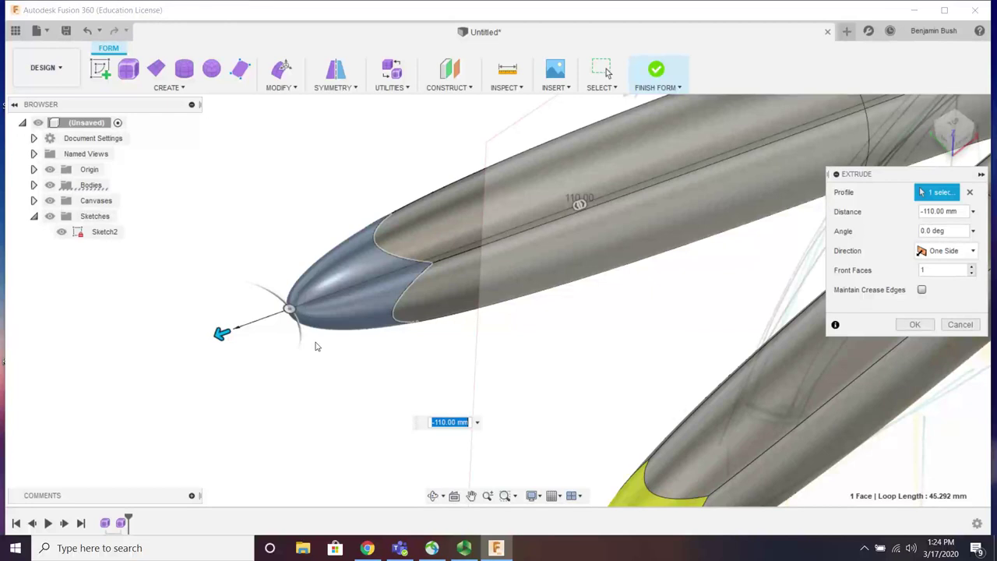
{"action": "middle_click_drag", "start_coordinate": [316, 345], "coordinate": [377, 326], "text": "shift"}
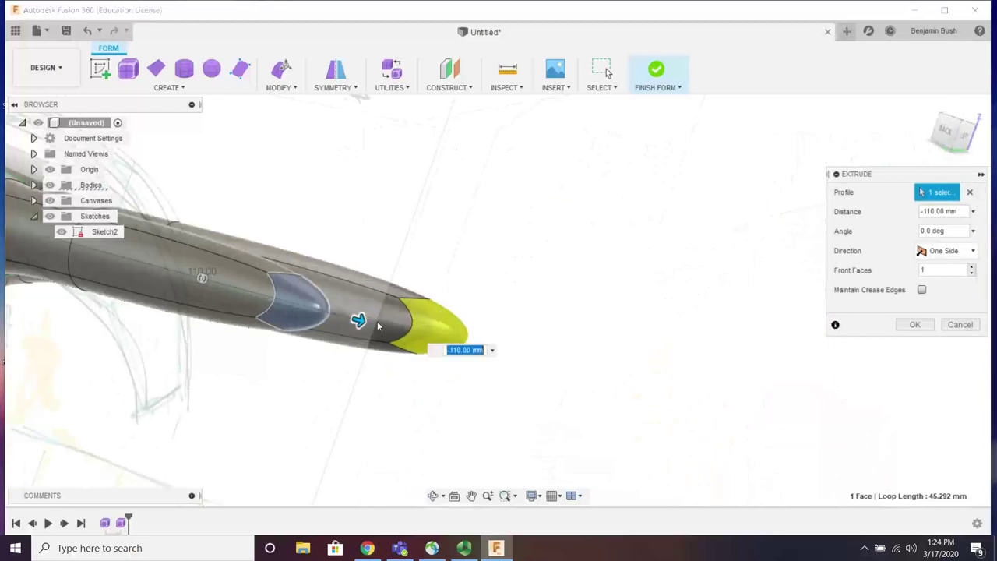
{"action": "left_click_drag", "start_coordinate": [356, 318], "coordinate": [177, 269]}
{"action": "scroll", "coordinate": [449, 358], "scroll_direction": "down", "scroll_amount": 3}
{"action": "scroll", "coordinate": [237, 299], "scroll_direction": "up", "scroll_amount": 5}
{"action": "mouse_move", "coordinate": [313, 309]}
{"action": "left_mouse_down"}
{"action": "mouse_move", "coordinate": [299, 309]}
{"action": "mouse_move", "coordinate": [311, 307]}
{"action": "left_mouse_up"}
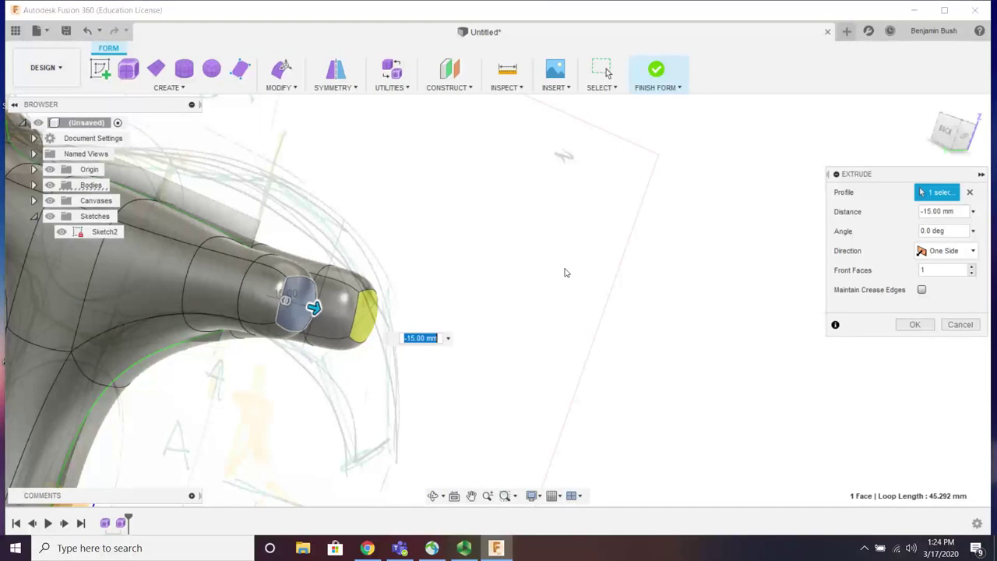
Step: In the back view, move the prong's end face about 3.6 mm outward and 12.6 mm down, and rotate it -40 degrees
{"action": "left_click", "coordinate": [966, 134]}
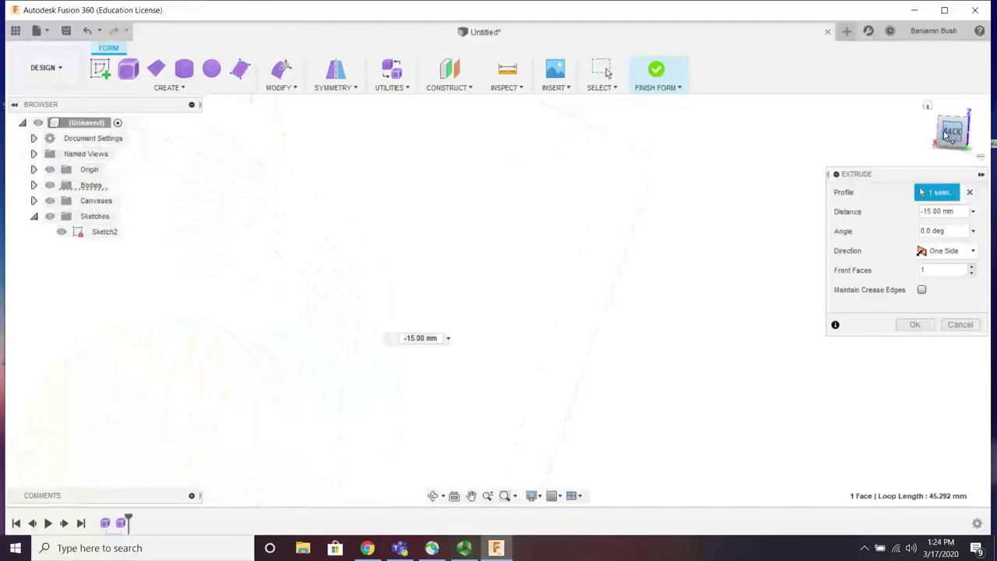
{"action": "scroll", "coordinate": [374, 411], "scroll_direction": "up", "scroll_amount": 5}
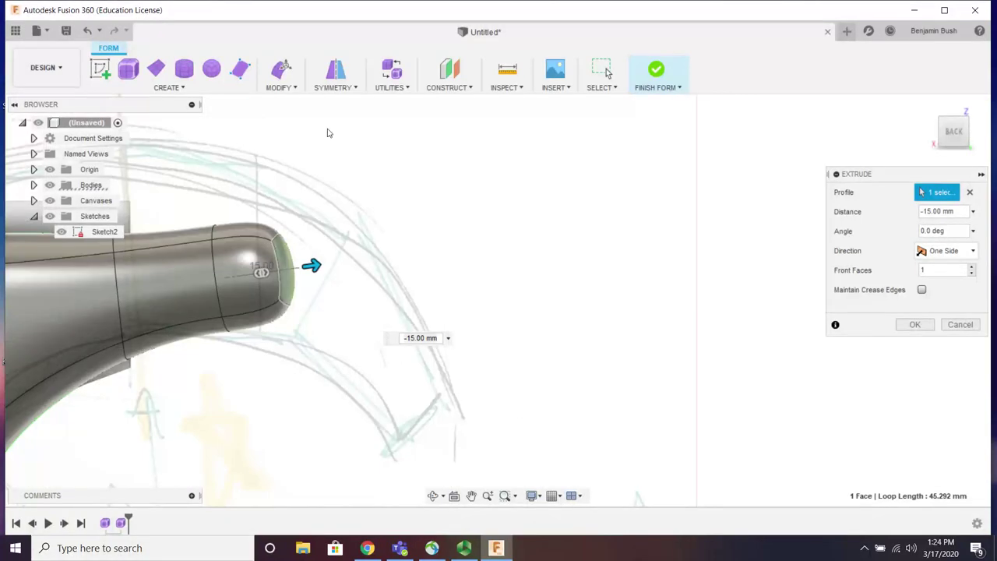
{"action": "left_click", "coordinate": [281, 70]}
{"action": "left_click", "coordinate": [289, 265]}
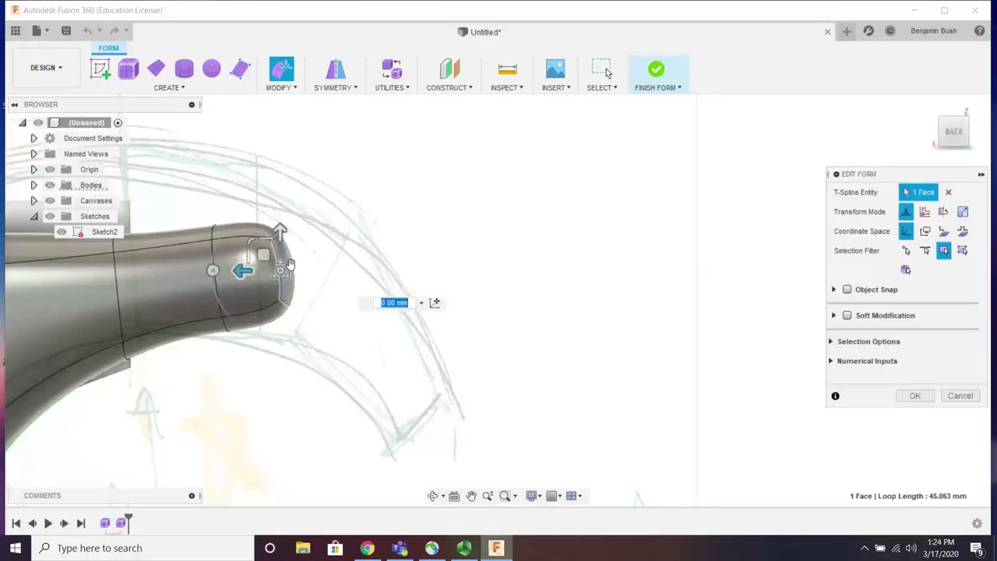
{"action": "left_click_drag", "start_coordinate": [282, 271], "coordinate": [297, 295]}
{"action": "left_click_drag", "start_coordinate": [264, 254], "coordinate": [282, 318]}
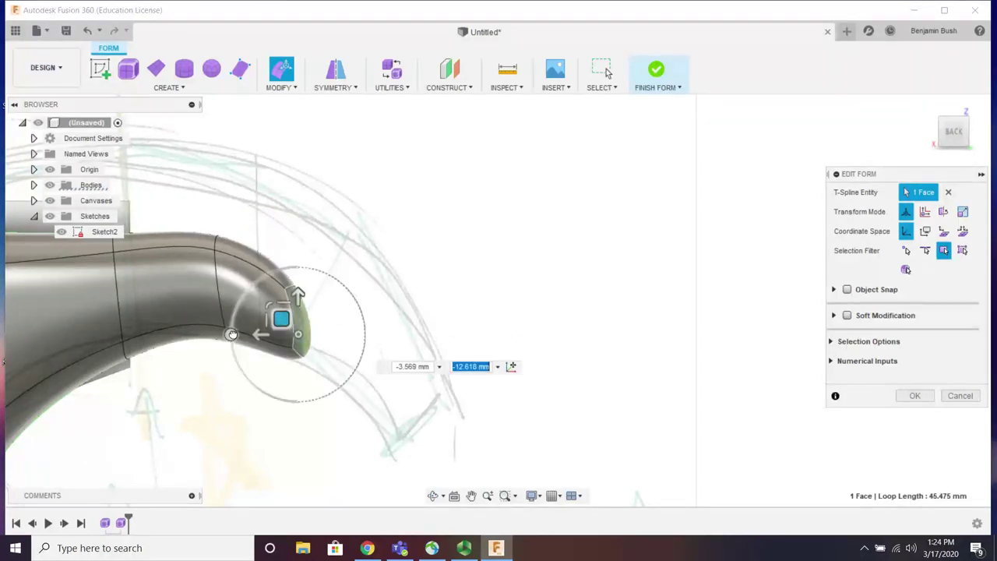
{"action": "left_click_drag", "start_coordinate": [273, 282], "coordinate": [228, 285]}
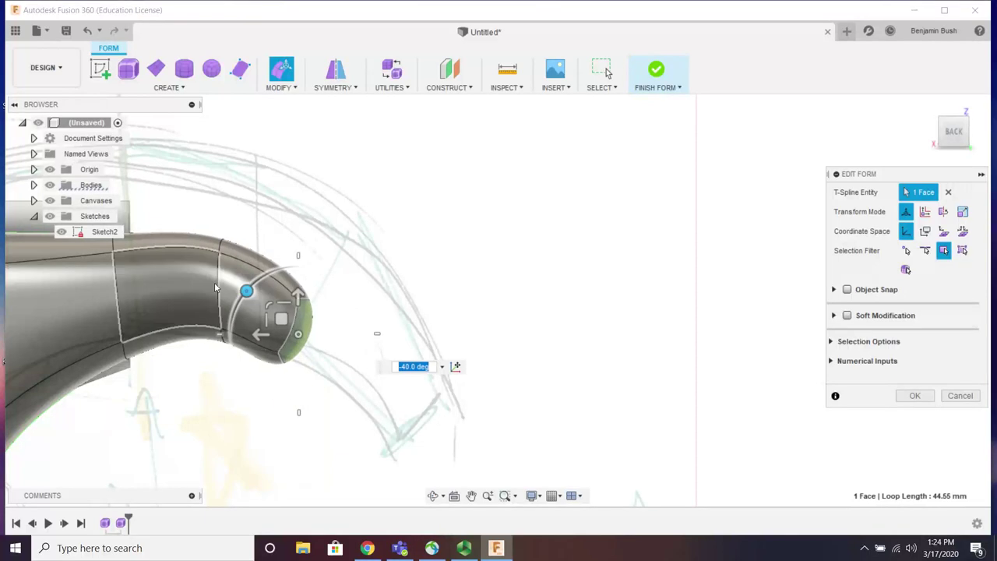
Step: Select the four-edge loop just behind the prong's tip and rotate it to follow the sketched claw curve
{"action": "left_click", "coordinate": [924, 252]}
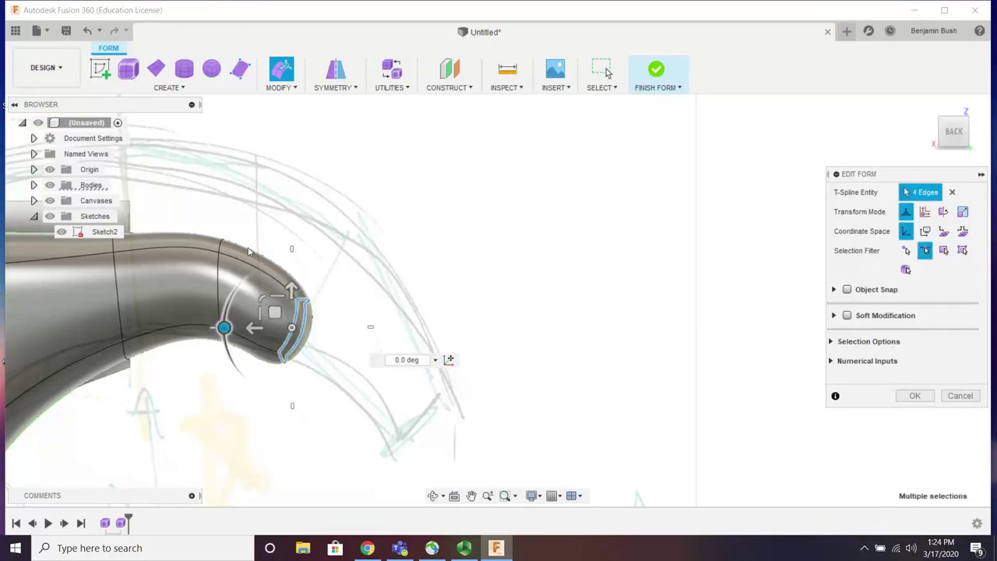
{"action": "left_click_drag", "start_coordinate": [229, 273], "coordinate": [186, 384]}
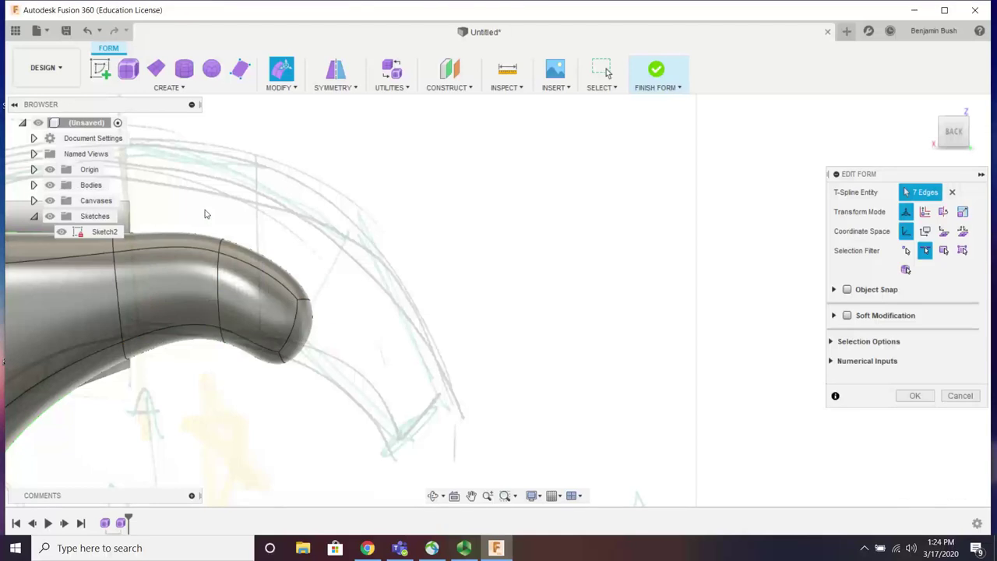
{"action": "left_click_drag", "start_coordinate": [205, 214], "coordinate": [262, 394]}
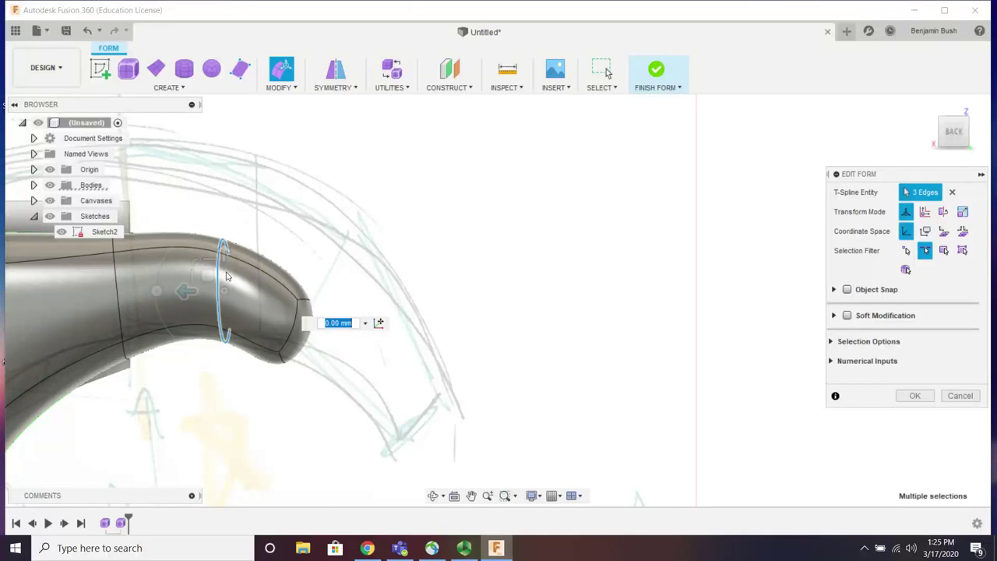
{"action": "left_click", "coordinate": [222, 305], "text": "shift"}
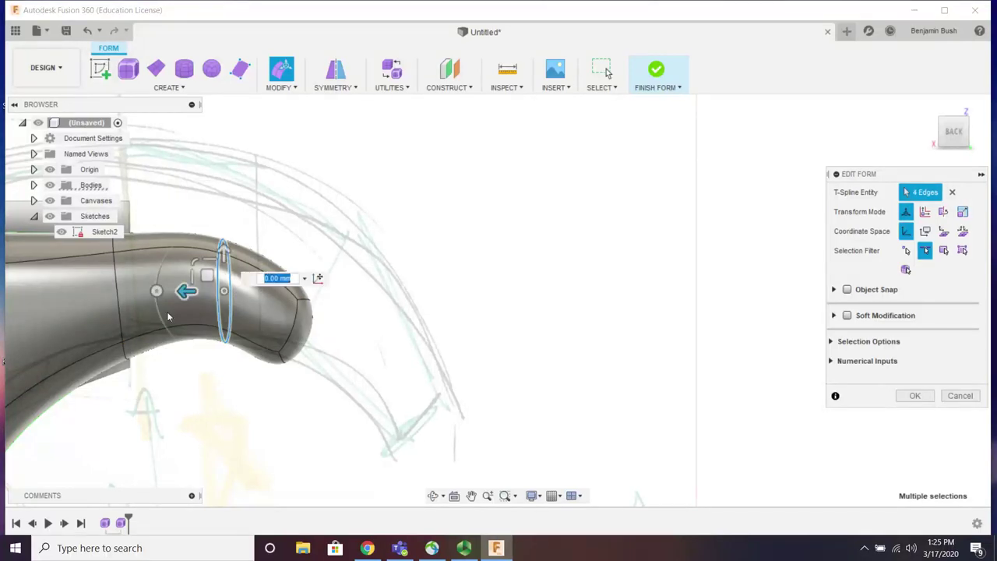
{"action": "left_click_drag", "start_coordinate": [156, 290], "coordinate": [196, 285]}
{"action": "scroll", "coordinate": [476, 349], "scroll_direction": "down", "scroll_amount": 4}
{"action": "scroll", "coordinate": [369, 418], "scroll_direction": "up", "scroll_amount": 3}
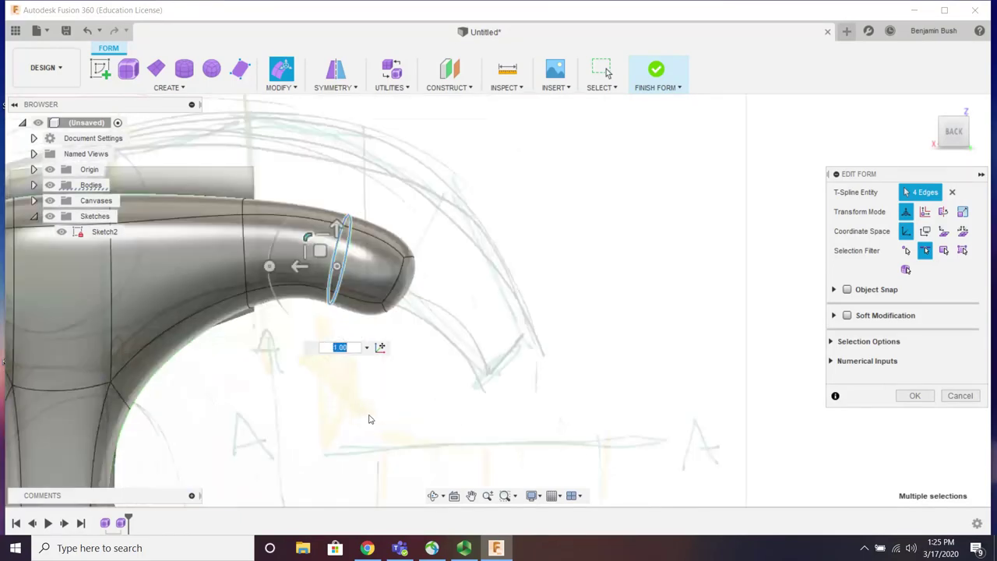
{"action": "left_click", "coordinate": [407, 307]}
{"action": "left_click", "coordinate": [397, 283]}
{"action": "mouse_move", "coordinate": [493, 296]}
{"action": "middle_mouse_down", "text": "shift"}
{"action": "mouse_move", "coordinate": [464, 296]}
{"action": "mouse_move", "coordinate": [480, 297]}
{"action": "middle_mouse_up", "text": "shift"}
{"action": "left_click", "coordinate": [545, 317]}
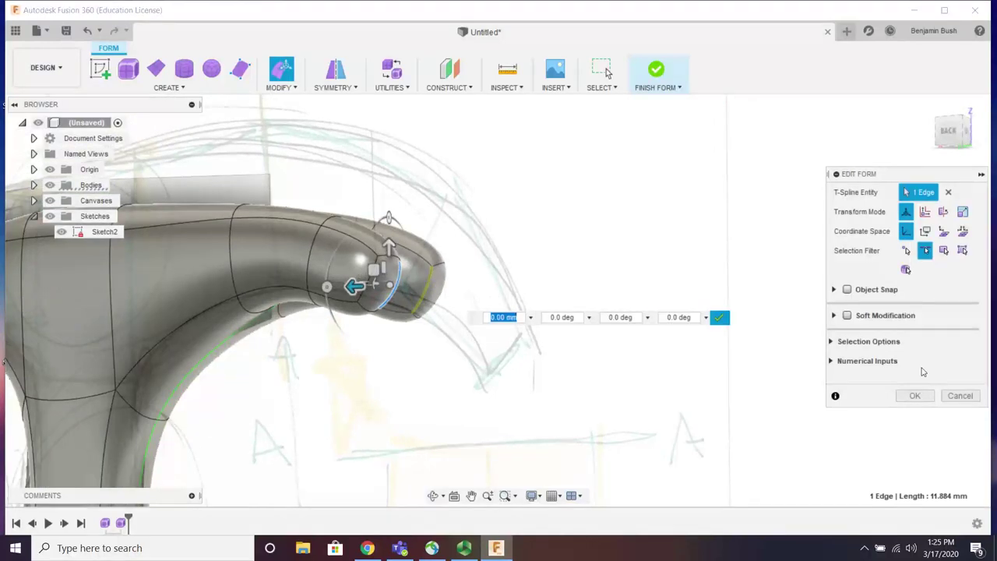
{"action": "key", "text": "Escape"}
Step: Extrude the claw prong's end face by -20 mm along the sketched curve
{"action": "left_click", "coordinate": [390, 287]}
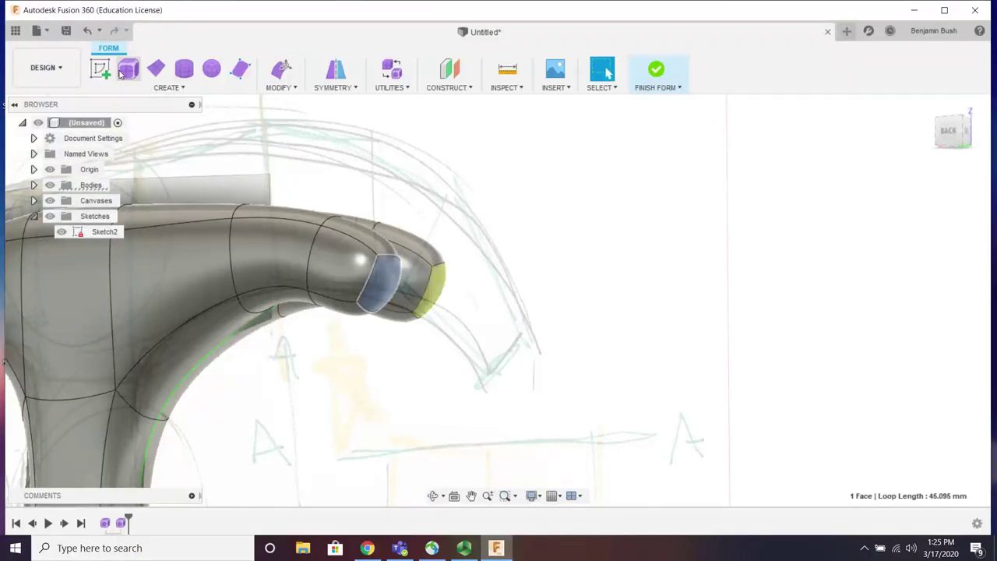
{"action": "left_click", "coordinate": [168, 87]}
{"action": "left_click", "coordinate": [123, 245]}
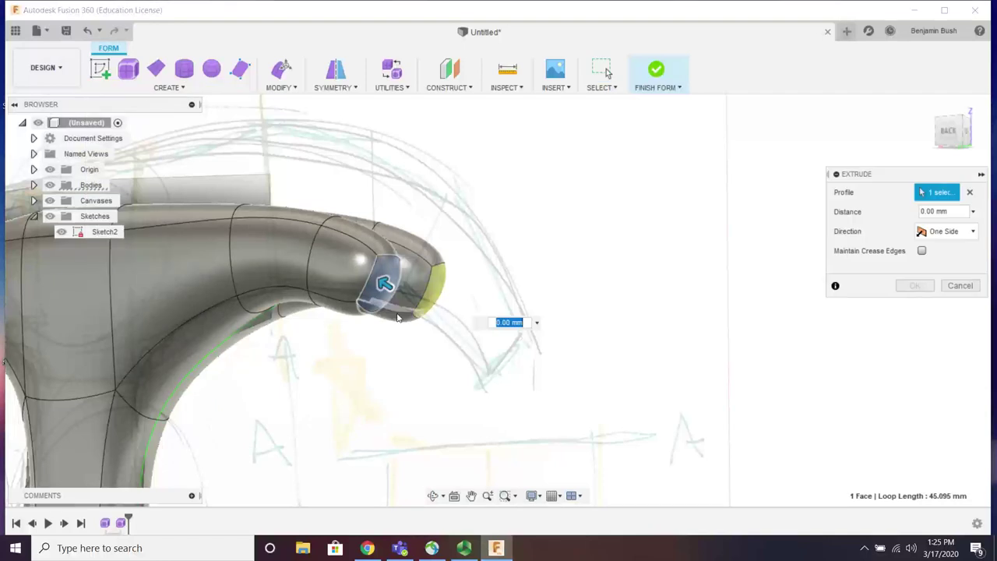
{"action": "left_click_drag", "start_coordinate": [379, 283], "coordinate": [468, 340]}
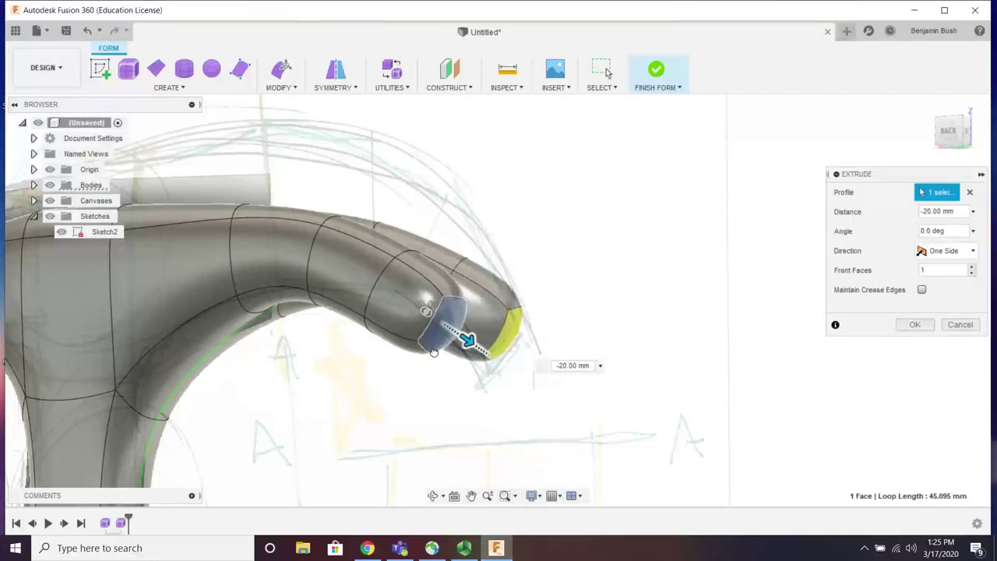
Step: Set the prong extrusion's angle to -25 degrees and complete the extrusion
{"action": "middle_click_drag", "start_coordinate": [384, 382], "coordinate": [415, 400], "text": "shift"}
{"action": "scroll", "coordinate": [405, 377], "scroll_direction": "up", "scroll_amount": 3}
{"action": "left_click_drag", "start_coordinate": [389, 309], "coordinate": [349, 314]}
{"action": "left_click_drag", "start_coordinate": [364, 314], "coordinate": [358, 320]}
{"action": "middle_click_drag", "start_coordinate": [314, 372], "coordinate": [350, 337], "text": "shift"}
{"action": "scroll", "coordinate": [421, 314], "scroll_direction": "down", "scroll_amount": 5}
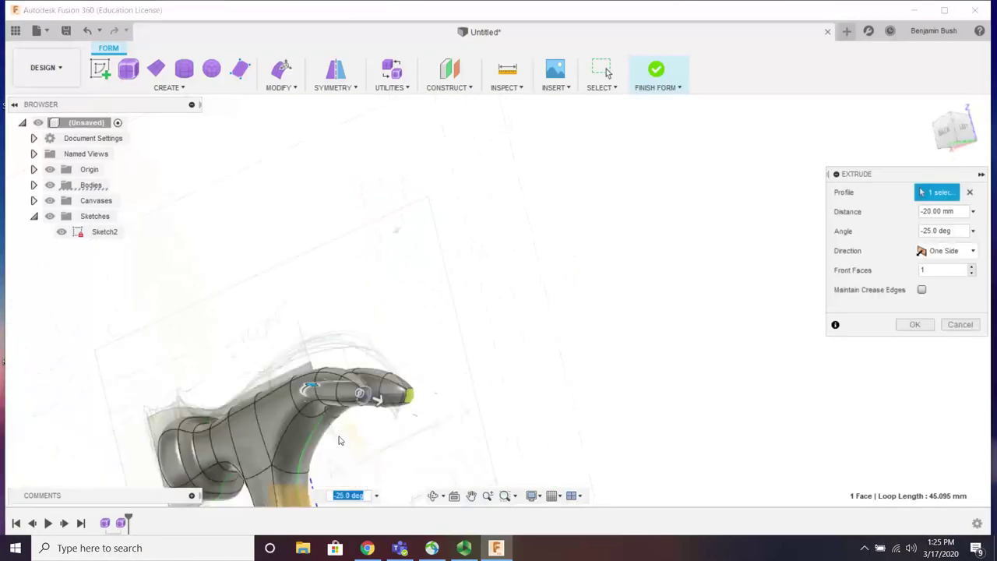
{"action": "scroll", "coordinate": [327, 443], "scroll_direction": "up", "scroll_amount": 5}
{"action": "middle_click_drag", "start_coordinate": [348, 414], "coordinate": [428, 370], "text": "shift"}
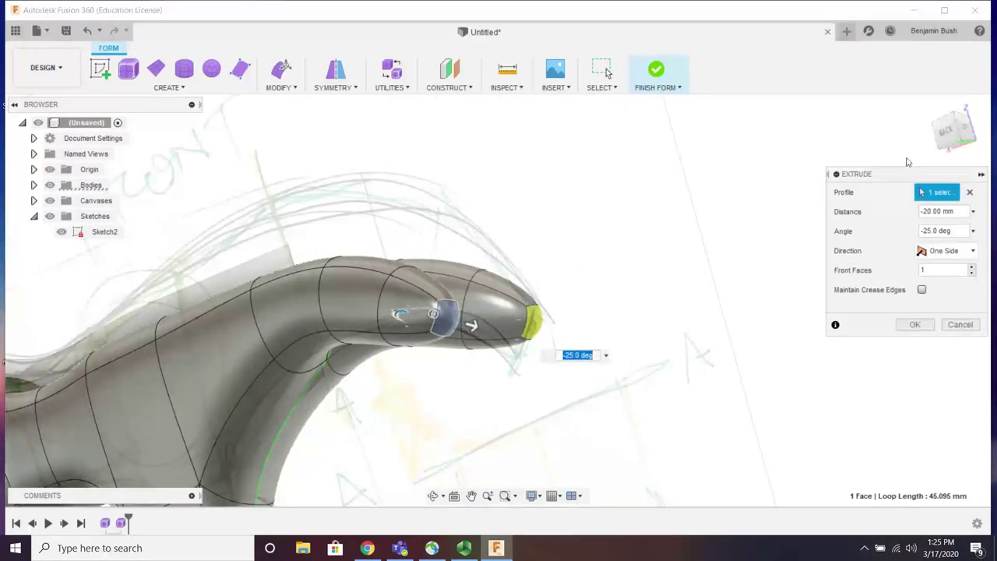
{"action": "left_click", "coordinate": [916, 324]}
Step: Raise the underside face near the prong's tip slightly with Edit Form to thin the tip
{"action": "middle_click_drag", "start_coordinate": [841, 322], "coordinate": [412, 335], "text": "shift"}
{"action": "scroll", "coordinate": [441, 369], "scroll_direction": "up", "scroll_amount": 6}
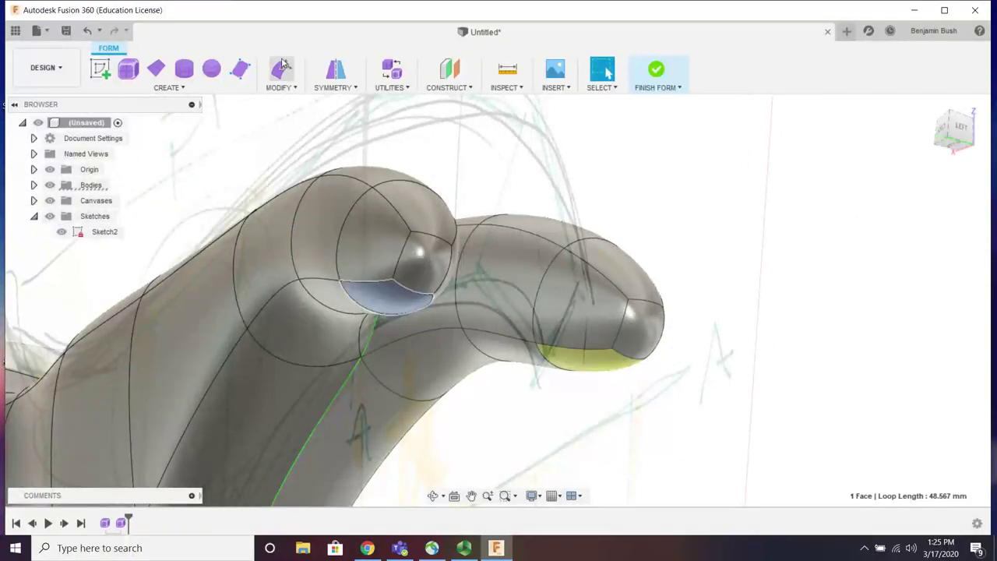
{"action": "left_click", "coordinate": [281, 68]}
{"action": "left_click_drag", "start_coordinate": [396, 264], "coordinate": [399, 241]}
{"action": "middle_click_drag", "start_coordinate": [399, 241], "coordinate": [502, 236], "text": "shift"}
{"action": "left_click", "coordinate": [726, 279]}
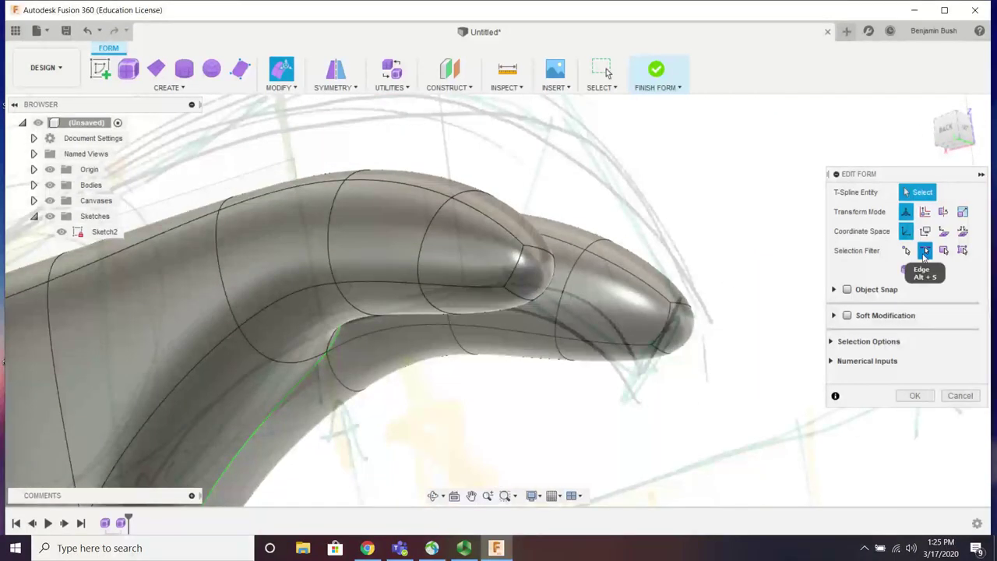
Step: Select the two underside vertices of the loop nearest the prong's tip and move them upward
{"action": "middle_click_drag", "start_coordinate": [463, 333], "coordinate": [421, 304], "text": "shift"}
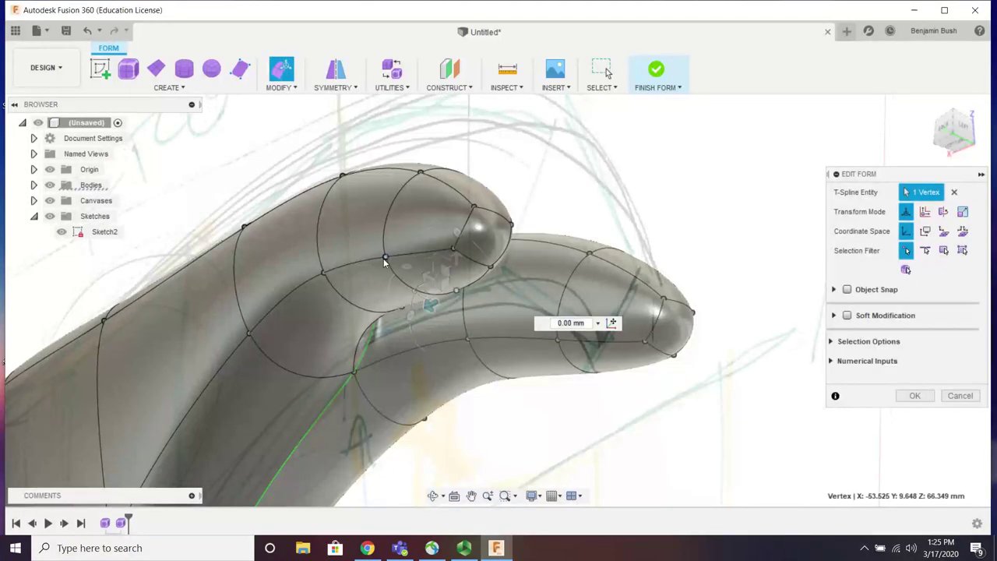
{"action": "middle_click_drag", "start_coordinate": [412, 306], "coordinate": [436, 293], "text": "shift"}
{"action": "left_click_drag", "start_coordinate": [436, 249], "coordinate": [435, 208]}
{"action": "middle_click_drag", "start_coordinate": [393, 321], "coordinate": [453, 333], "text": "shift"}
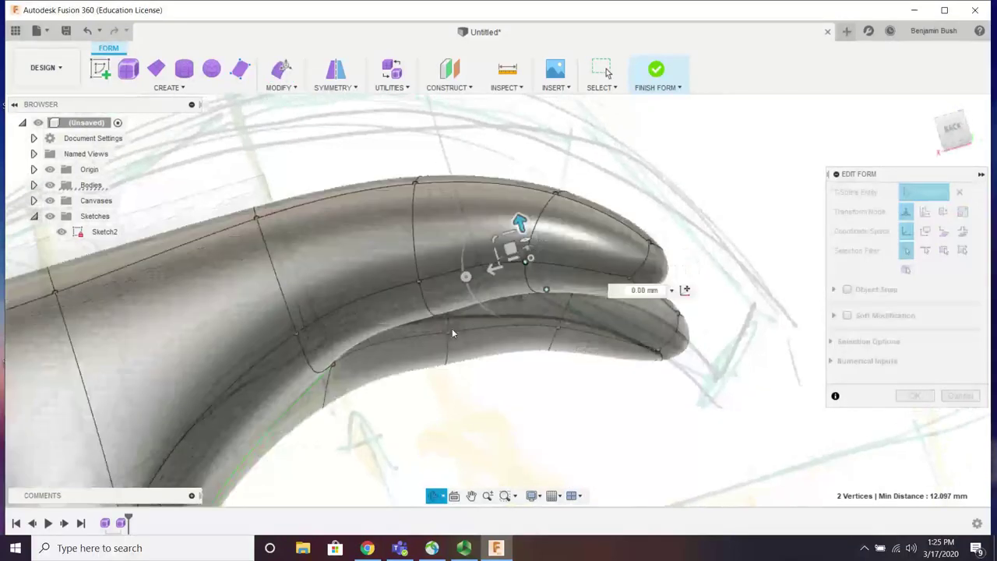
Step: Move the two underside vertices of the next loop back along the prong about 3 mm upward and complete the form edit
{"action": "left_click", "coordinate": [423, 287], "text": "shift"}
{"action": "left_click_drag", "start_coordinate": [418, 265], "coordinate": [417, 241]}
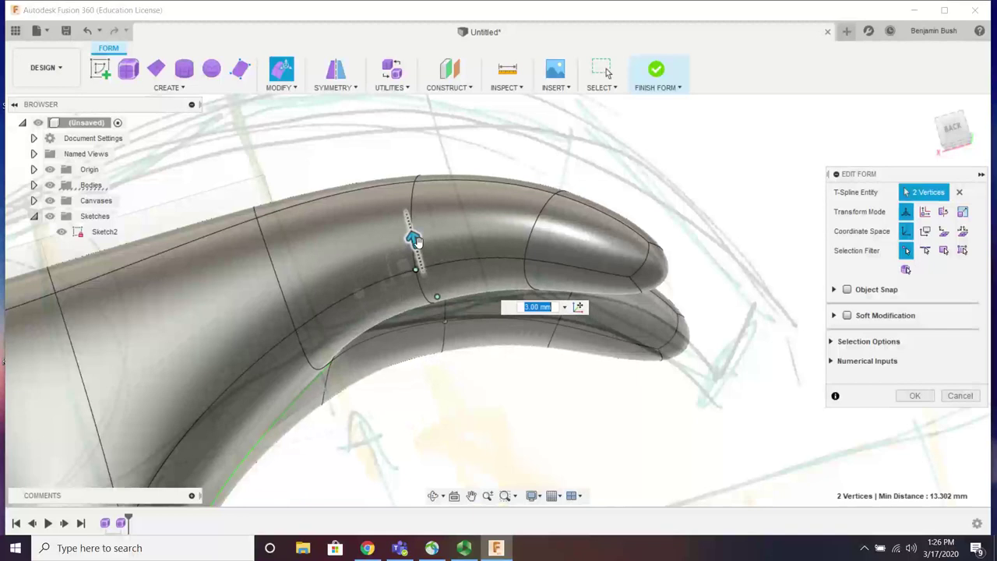
{"action": "middle_click_drag", "start_coordinate": [414, 240], "coordinate": [390, 321], "text": "shift"}
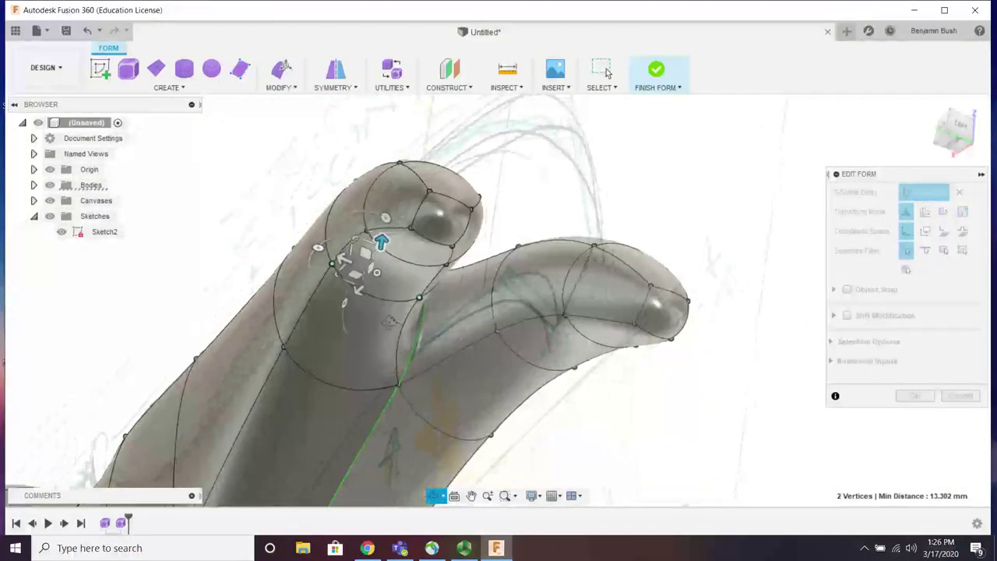
{"action": "left_click", "coordinate": [912, 396]}
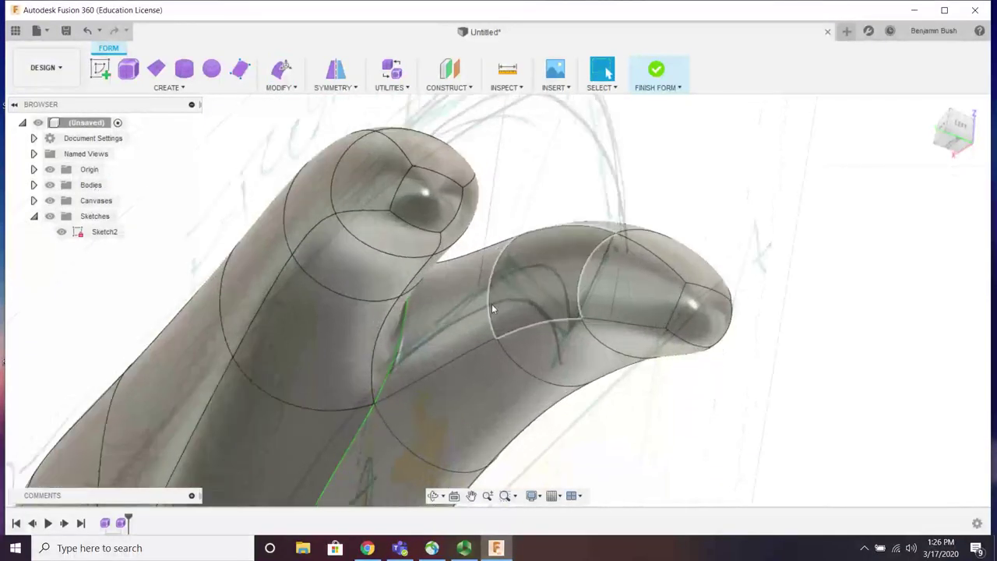
Step: Insert a simple single-sided edge beside three consecutive lengthwise edges on the prong's underside at location -0.238
{"action": "middle_click_drag", "start_coordinate": [492, 309], "coordinate": [251, 280], "text": "shift"}
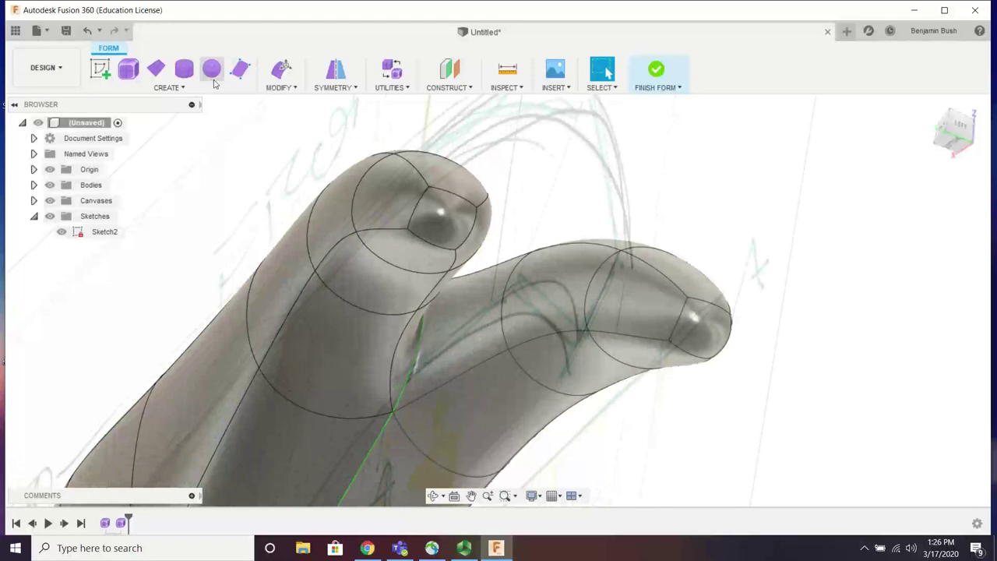
{"action": "left_click", "coordinate": [328, 87]}
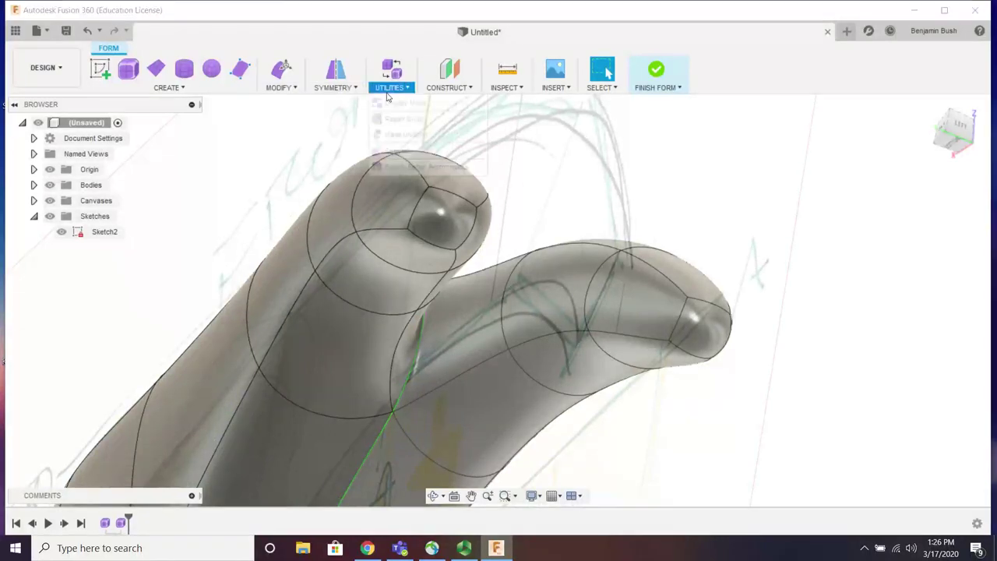
{"action": "left_click", "coordinate": [282, 87]}
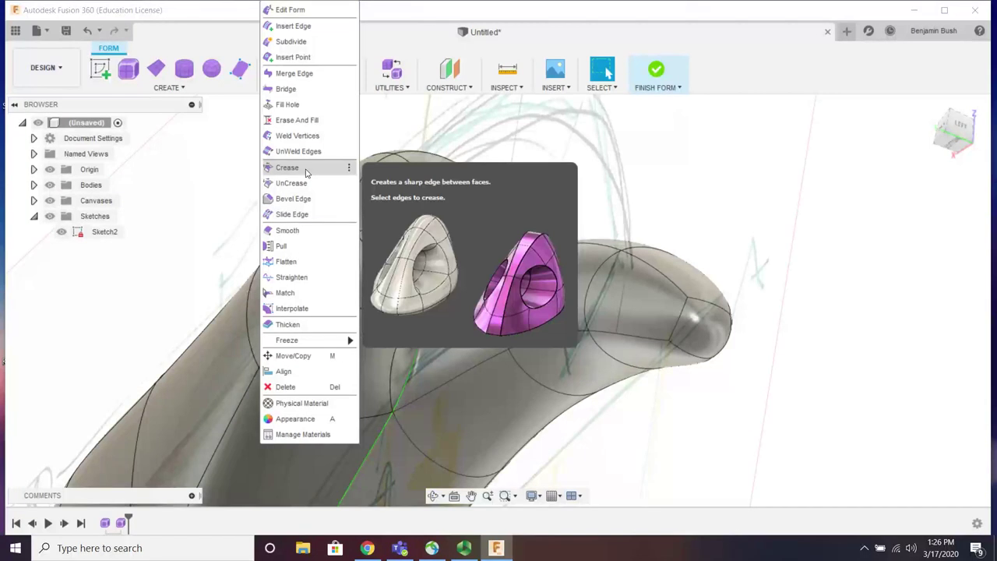
{"action": "left_click", "coordinate": [301, 29]}
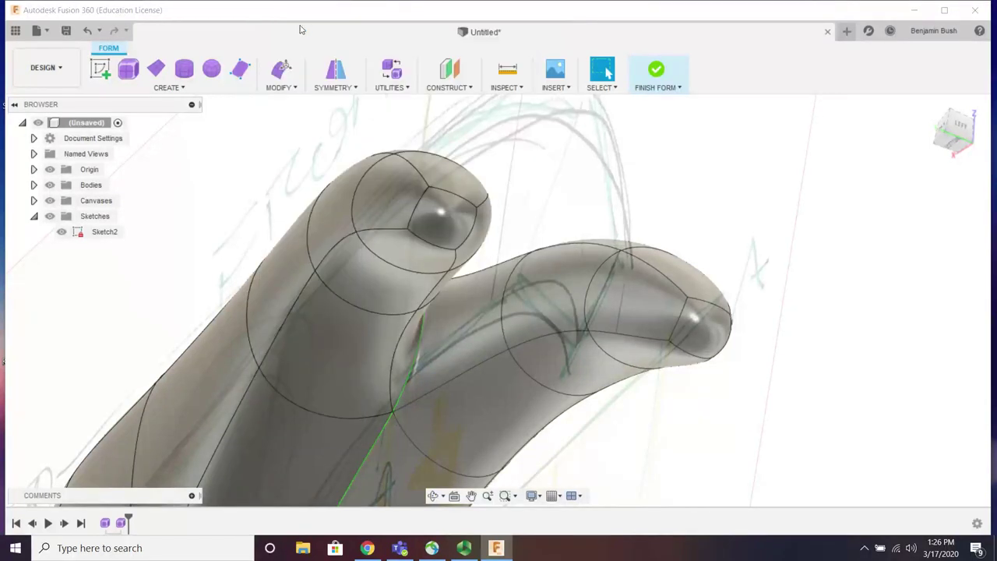
{"action": "left_click", "coordinate": [389, 241]}
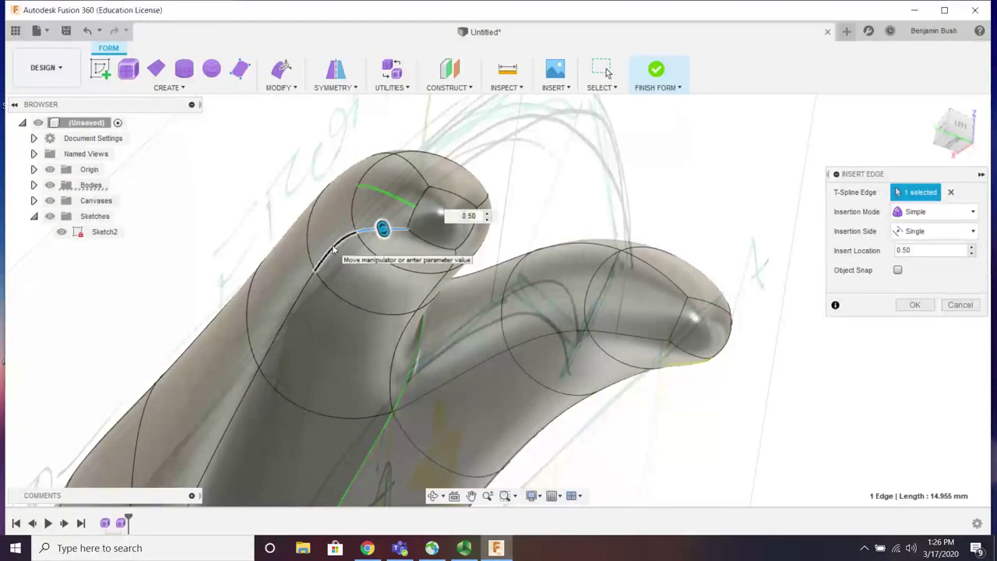
{"action": "left_click", "coordinate": [303, 303]}
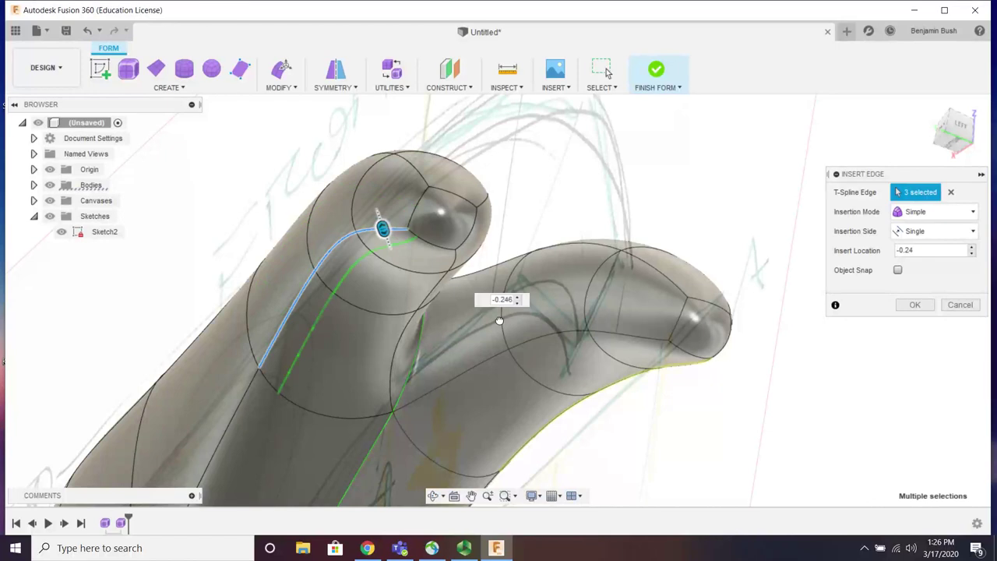
{"action": "left_click_drag", "start_coordinate": [499, 320], "coordinate": [568, 325]}
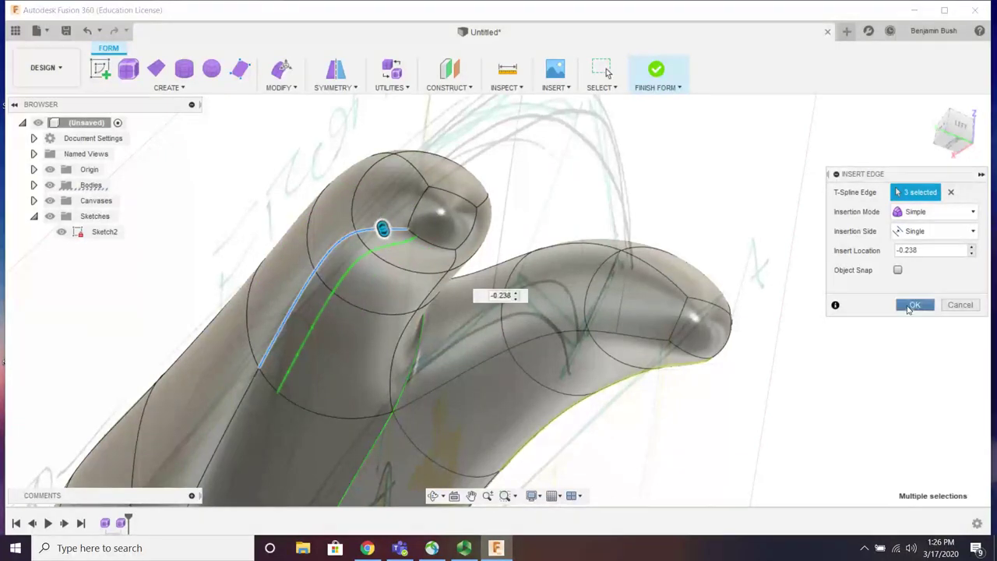
{"action": "left_click", "coordinate": [908, 309]}
Step: Finish the form and delete the leftover surface body Body2
{"action": "middle_click_drag", "start_coordinate": [503, 327], "coordinate": [535, 291], "text": "shift"}
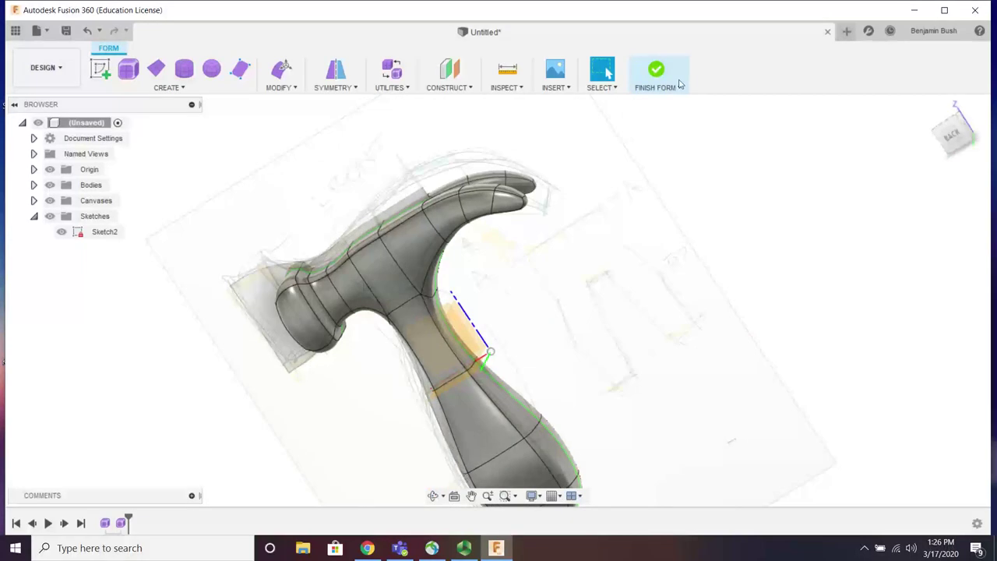
{"action": "left_click", "coordinate": [656, 71]}
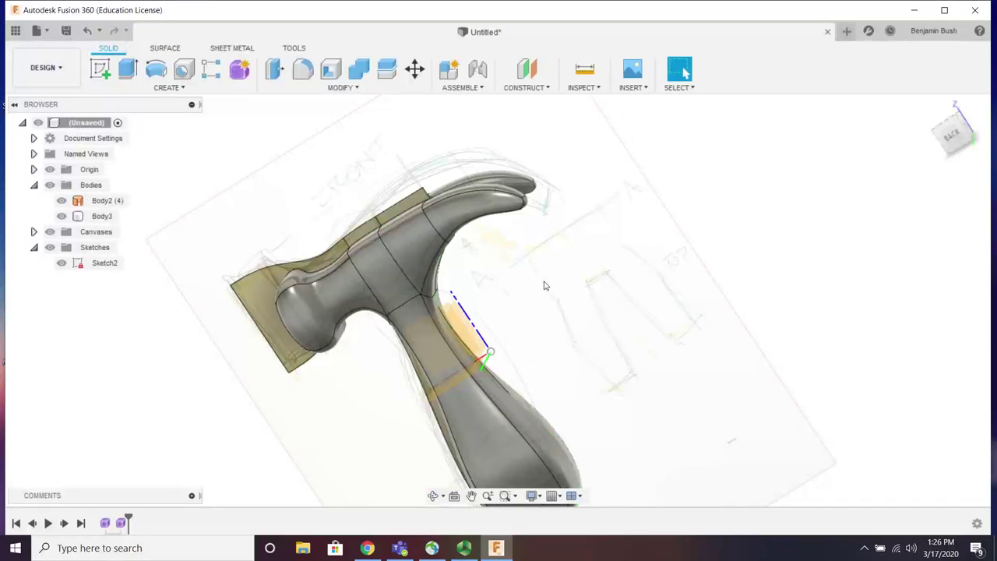
{"action": "middle_click_drag", "start_coordinate": [544, 286], "coordinate": [212, 248], "text": "shift"}
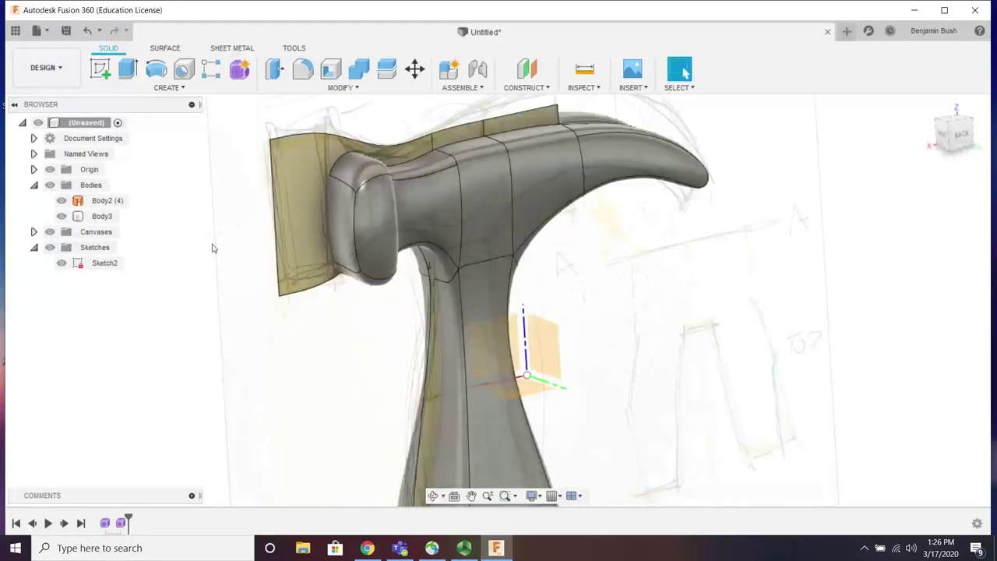
{"action": "left_click", "coordinate": [303, 215]}
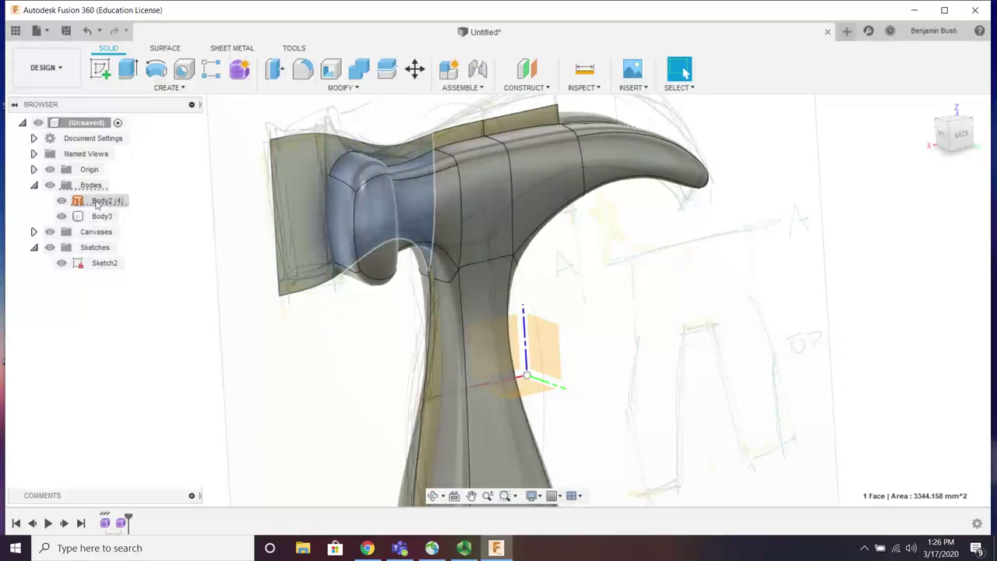
{"action": "right_click", "coordinate": [103, 202]}
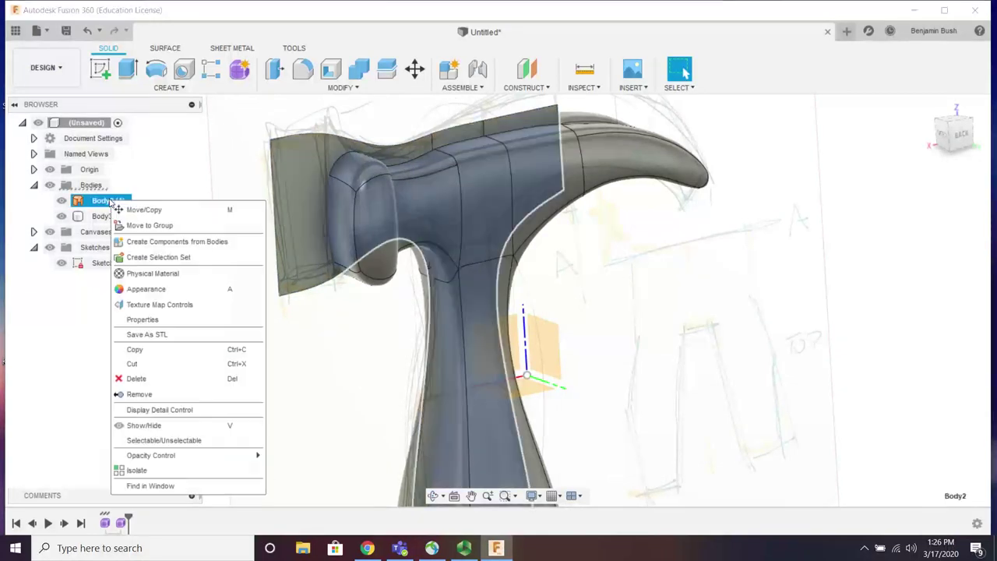
{"action": "left_click", "coordinate": [137, 379]}
Step: Examine the remaining hammer body from below and from several sides, including the head, claw and handle
{"action": "middle_click_drag", "start_coordinate": [349, 321], "coordinate": [507, 239], "text": "shift"}
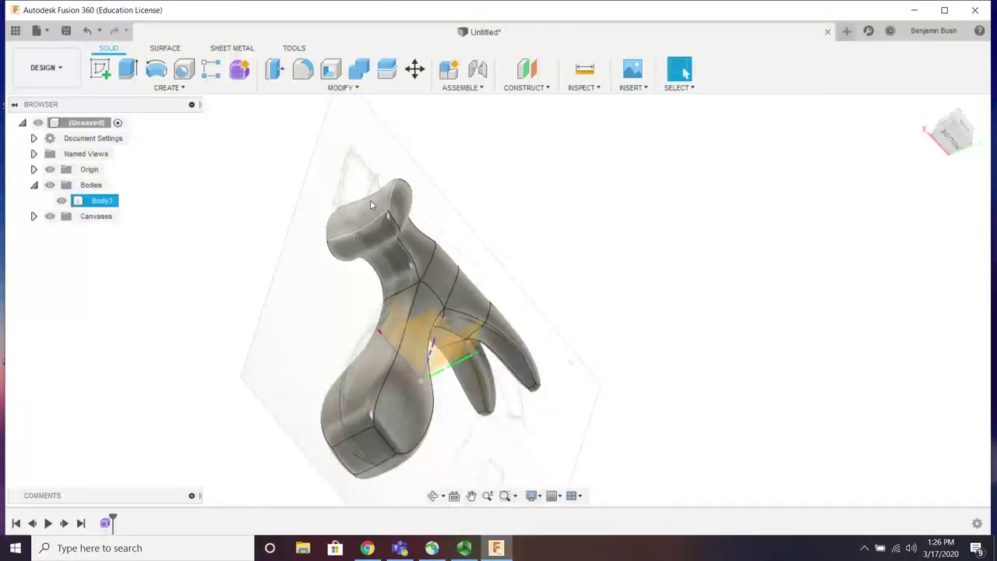
{"action": "scroll", "coordinate": [372, 203], "scroll_direction": "up", "scroll_amount": 3}
{"action": "scroll", "coordinate": [379, 215], "scroll_direction": "down", "scroll_amount": 3}
{"action": "middle_click_drag", "start_coordinate": [380, 218], "coordinate": [468, 371], "text": "shift"}
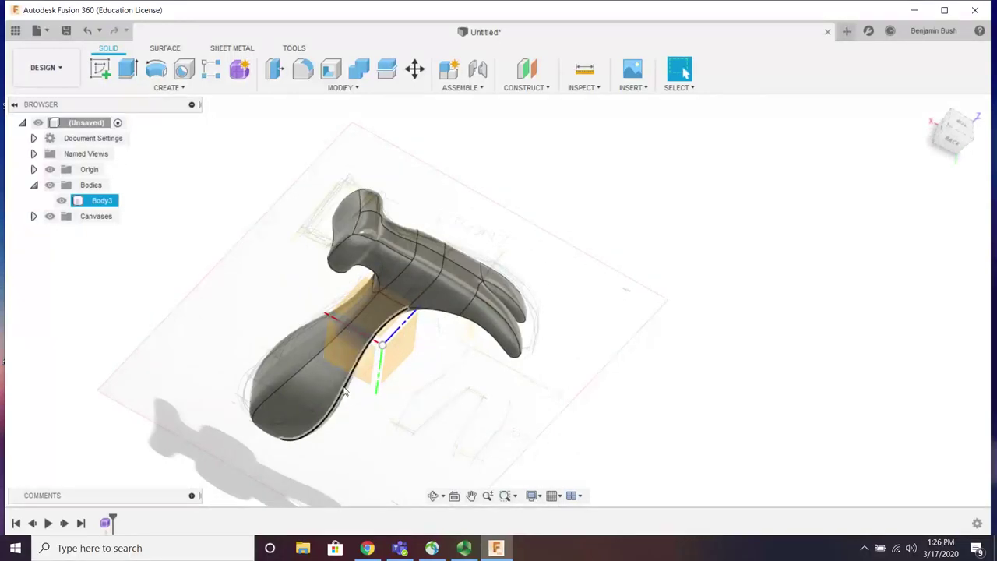
{"action": "scroll", "coordinate": [345, 391], "scroll_direction": "up", "scroll_amount": 3}
{"action": "mouse_move", "coordinate": [351, 390]}
{"action": "middle_mouse_down", "text": "shift"}
{"action": "mouse_move", "coordinate": [383, 371]}
{"action": "mouse_move", "coordinate": [346, 403]}
{"action": "middle_mouse_up", "text": "shift"}
{"action": "scroll", "coordinate": [346, 403], "scroll_direction": "down", "scroll_amount": 3}
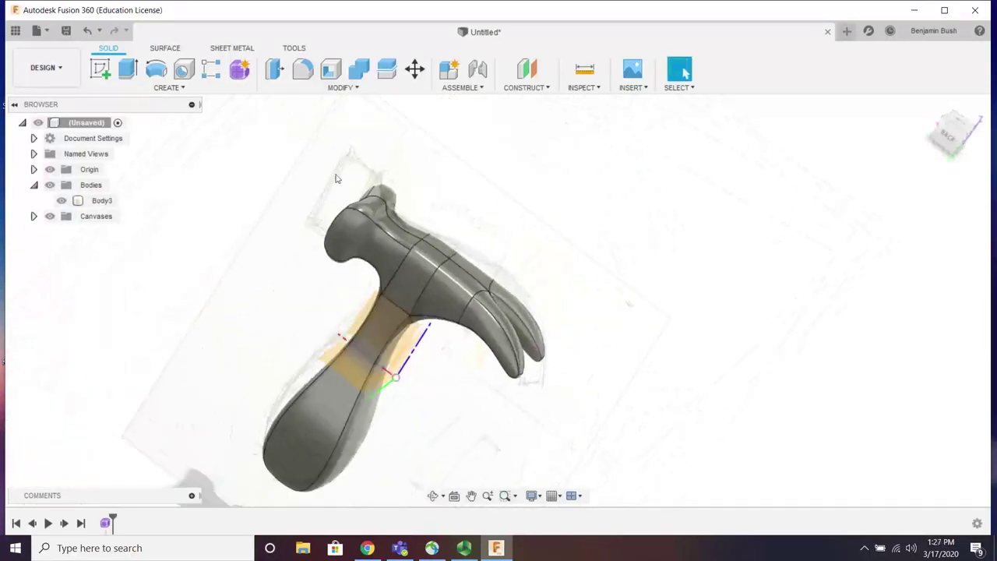
{"action": "scroll", "coordinate": [337, 179], "scroll_direction": "up", "scroll_amount": 3}
{"action": "middle_click_drag", "start_coordinate": [223, 252], "coordinate": [2, 236], "text": "shift"}
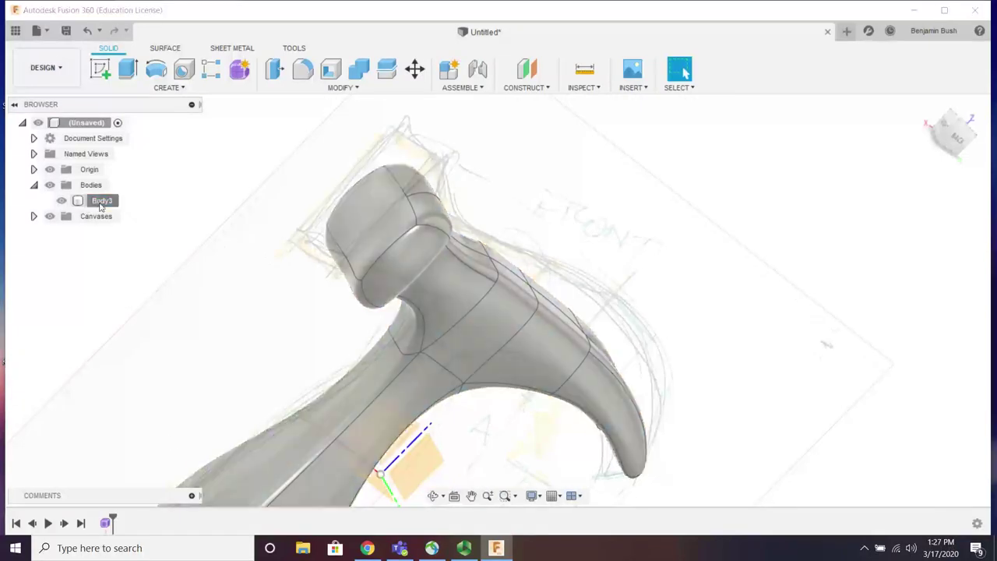
Step: Reopen the hammer's form feature for editing
{"action": "left_click", "coordinate": [98, 201]}
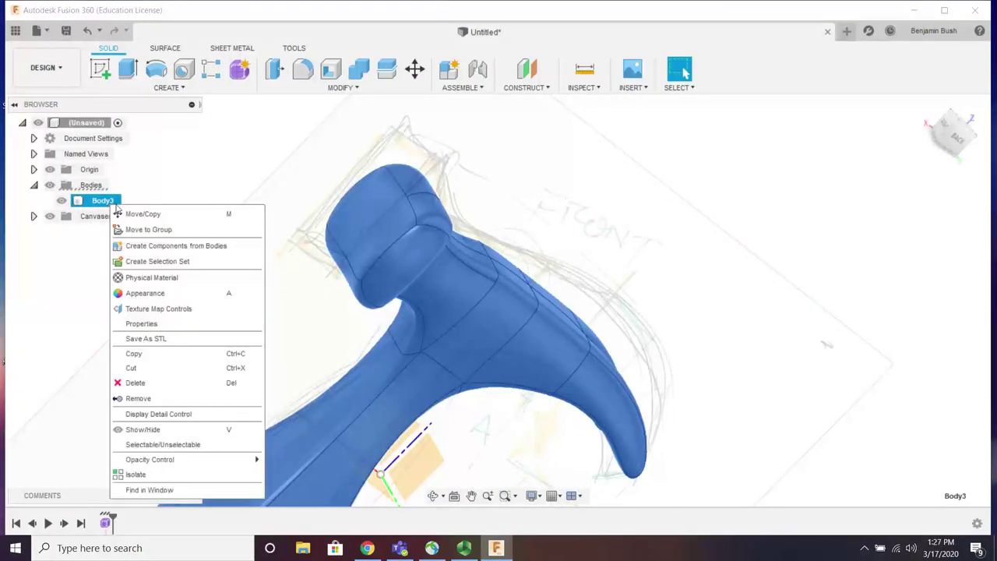
{"action": "left_click", "coordinate": [209, 178]}
{"action": "double_click", "coordinate": [108, 523]}
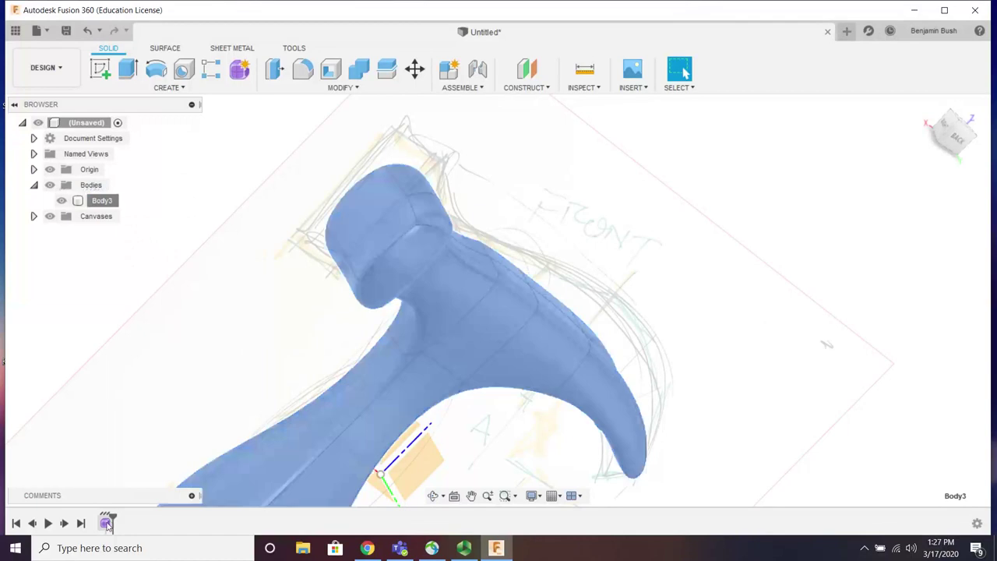
Step: Move the centre edge across the hammer's striking face 10 mm outward with Edit Form
{"action": "scroll", "coordinate": [381, 214], "scroll_direction": "up", "scroll_amount": 3}
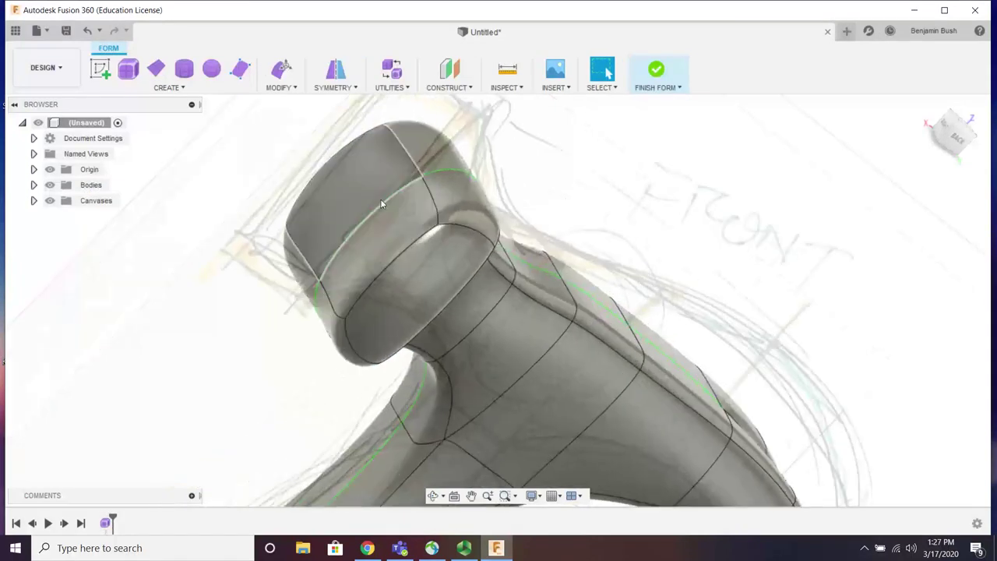
{"action": "left_click", "coordinate": [383, 207]}
{"action": "left_click", "coordinate": [283, 71]}
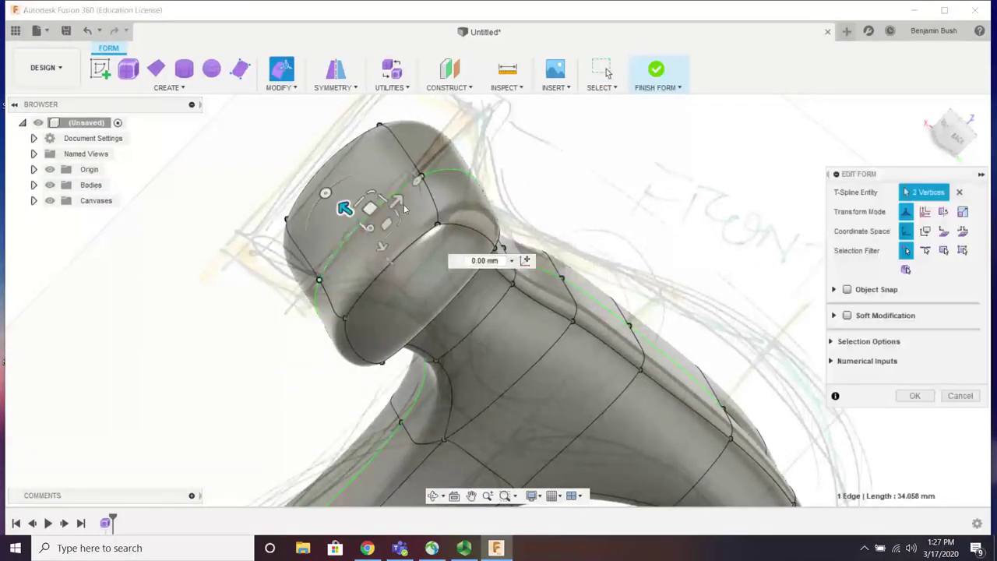
{"action": "left_click_drag", "start_coordinate": [357, 219], "coordinate": [317, 204]}
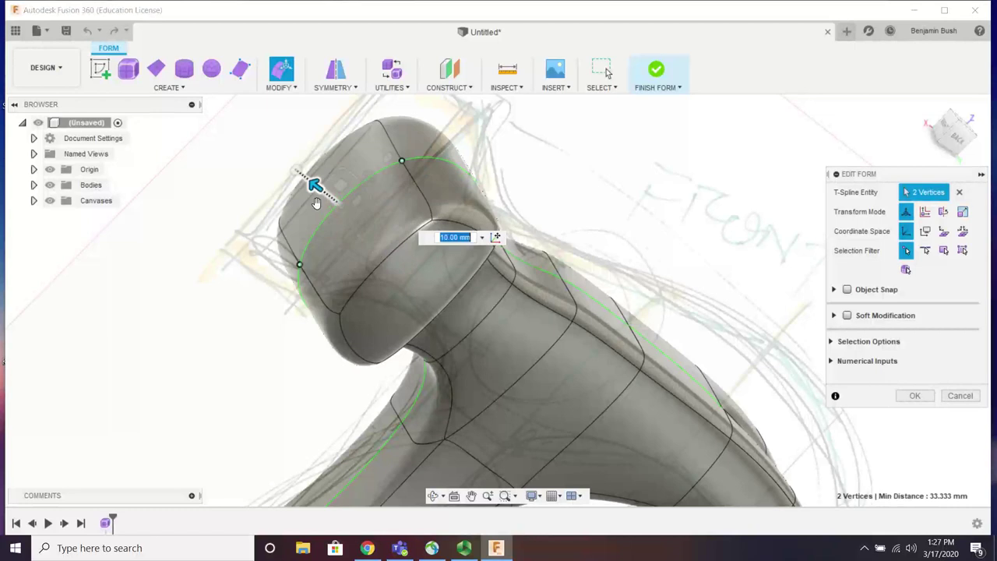
Step: Move the striking face's centre edge 5 mm inward, pull it 5 mm back outward, and accept the form edit
{"action": "middle_click_drag", "start_coordinate": [317, 204], "coordinate": [345, 187], "text": "shift"}
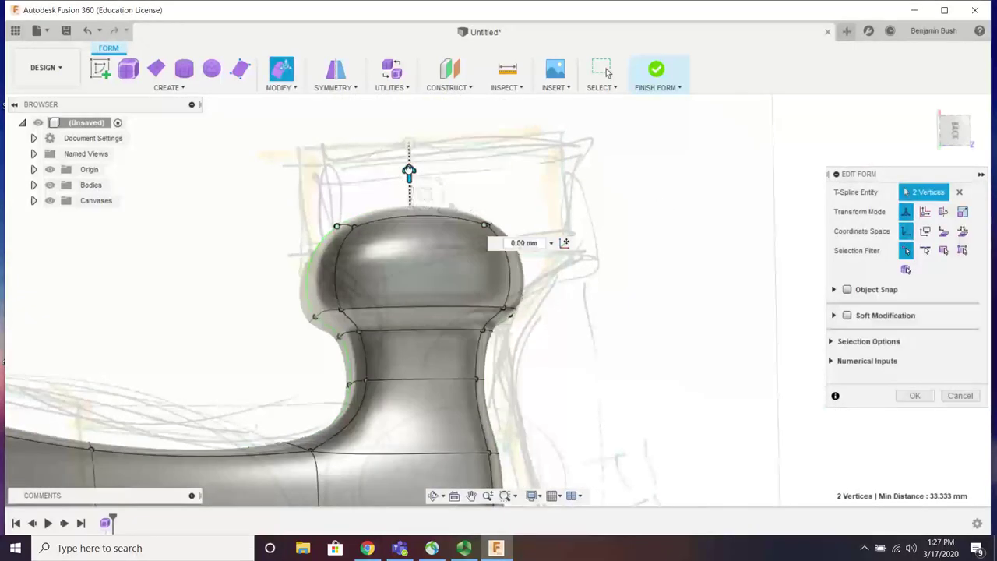
{"action": "left_click_drag", "start_coordinate": [408, 175], "coordinate": [409, 196]}
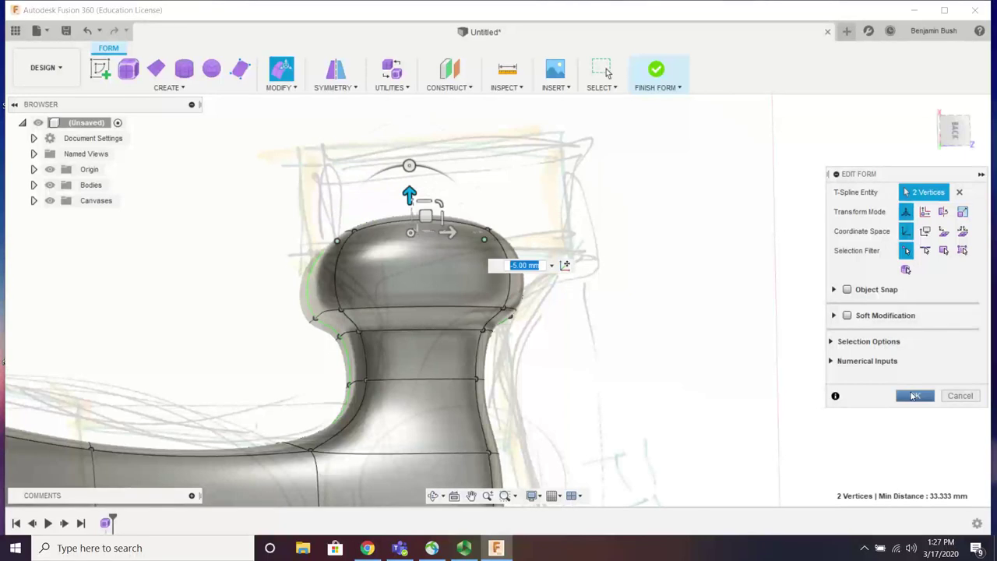
{"action": "middle_click_drag", "start_coordinate": [609, 294], "coordinate": [519, 266], "text": "shift"}
{"action": "left_click_drag", "start_coordinate": [578, 212], "coordinate": [578, 191]}
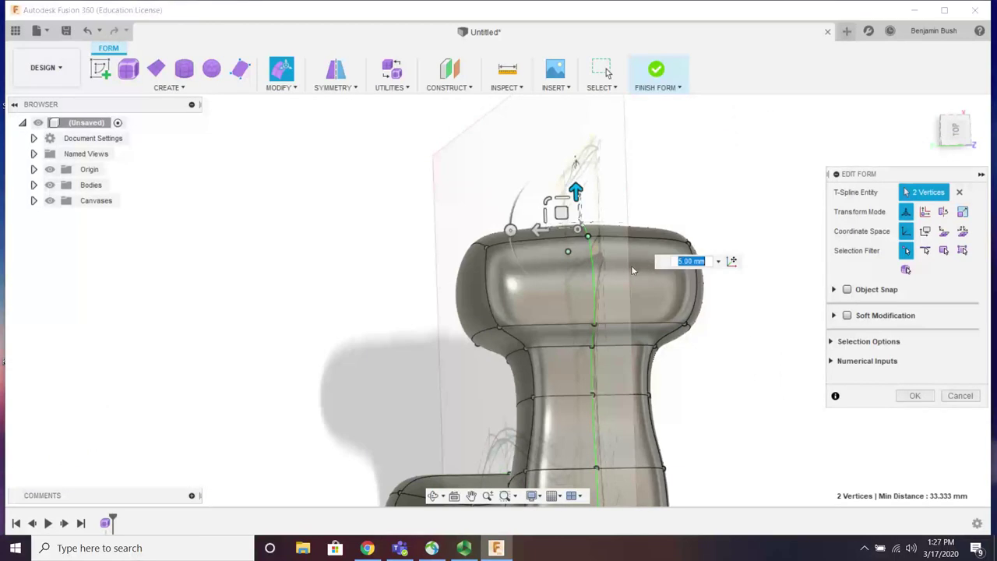
{"action": "left_click", "coordinate": [914, 396]}
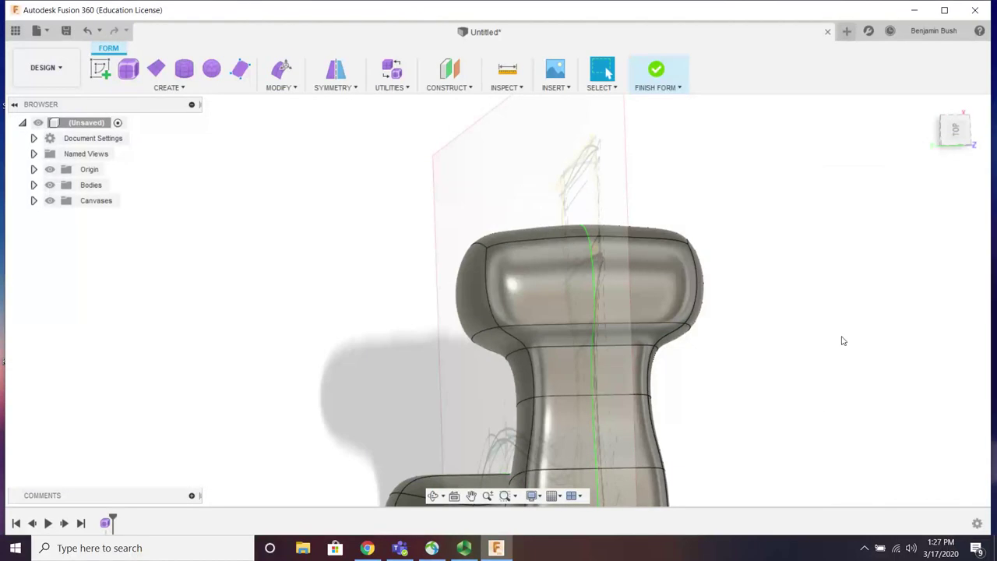
Step: Finish the form and examine the whole hammer body from the back, the underside and the handle end
{"action": "left_click", "coordinate": [656, 70]}
{"action": "left_click", "coordinate": [925, 108]}
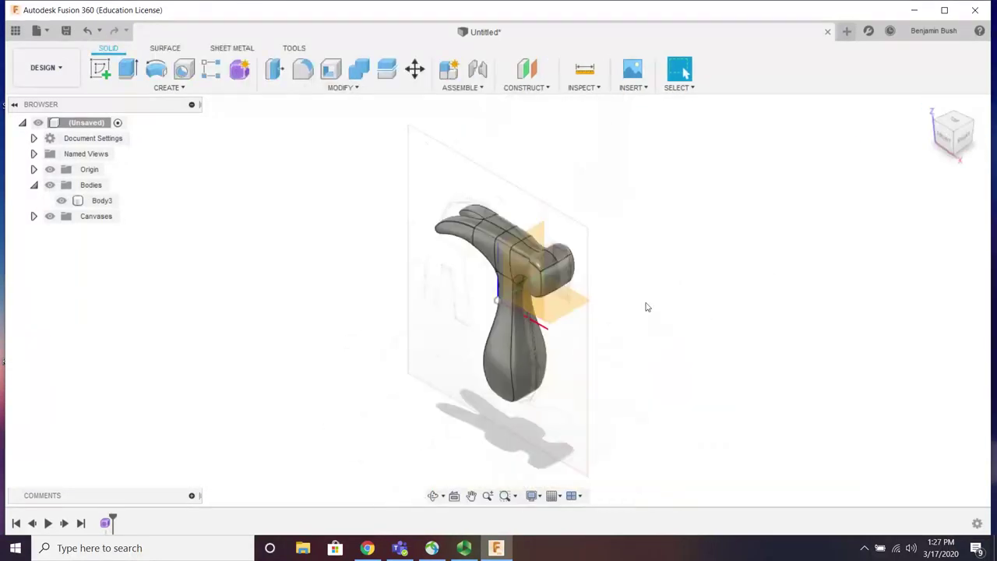
{"action": "mouse_move", "coordinate": [646, 307]}
{"action": "middle_mouse_down", "text": "shift"}
{"action": "mouse_move", "coordinate": [712, 257]}
{"action": "mouse_move", "coordinate": [639, 233]}
{"action": "mouse_move", "coordinate": [574, 187]}
{"action": "mouse_move", "coordinate": [652, 303]}
{"action": "mouse_move", "coordinate": [630, 263]}
{"action": "mouse_move", "coordinate": [614, 279]}
{"action": "mouse_move", "coordinate": [605, 360]}
{"action": "mouse_move", "coordinate": [527, 372]}
{"action": "mouse_move", "coordinate": [509, 388]}
{"action": "mouse_move", "coordinate": [563, 349]}
{"action": "mouse_move", "coordinate": [529, 360]}
{"action": "mouse_move", "coordinate": [472, 278]}
{"action": "mouse_move", "coordinate": [510, 275]}
{"action": "mouse_move", "coordinate": [525, 250]}
{"action": "mouse_move", "coordinate": [525, 291]}
{"action": "mouse_move", "coordinate": [490, 272]}
{"action": "mouse_move", "coordinate": [516, 289]}
{"action": "mouse_move", "coordinate": [597, 236]}
{"action": "mouse_move", "coordinate": [606, 271]}
{"action": "mouse_move", "coordinate": [690, 287]}
{"action": "mouse_move", "coordinate": [653, 295]}
{"action": "middle_mouse_up", "text": "shift"}
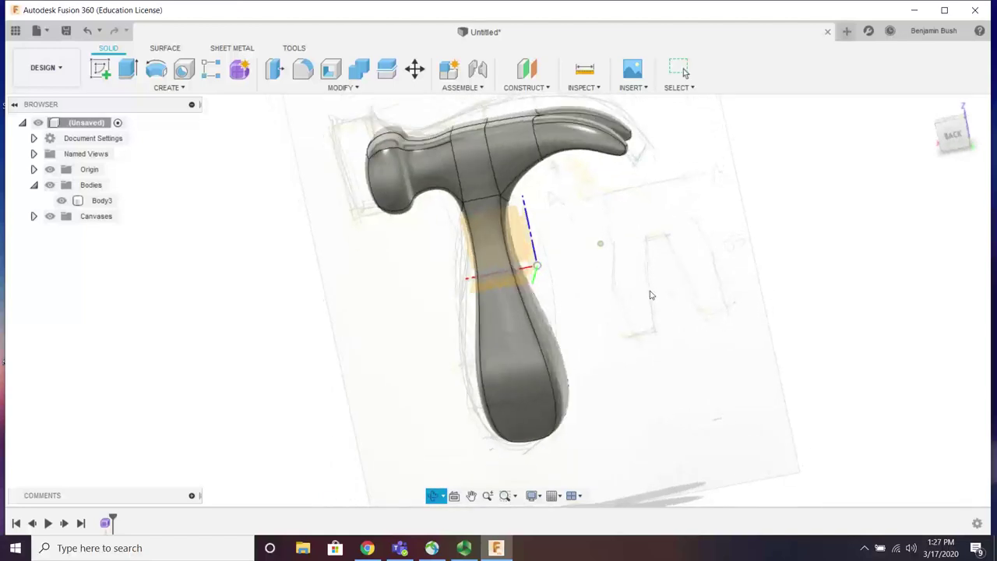
{"action": "scroll", "coordinate": [548, 309], "scroll_direction": "up", "scroll_amount": 3}
{"action": "scroll", "coordinate": [548, 304], "scroll_direction": "down", "scroll_amount": 3}
{"action": "scroll", "coordinate": [478, 188], "scroll_direction": "up", "scroll_amount": 3}
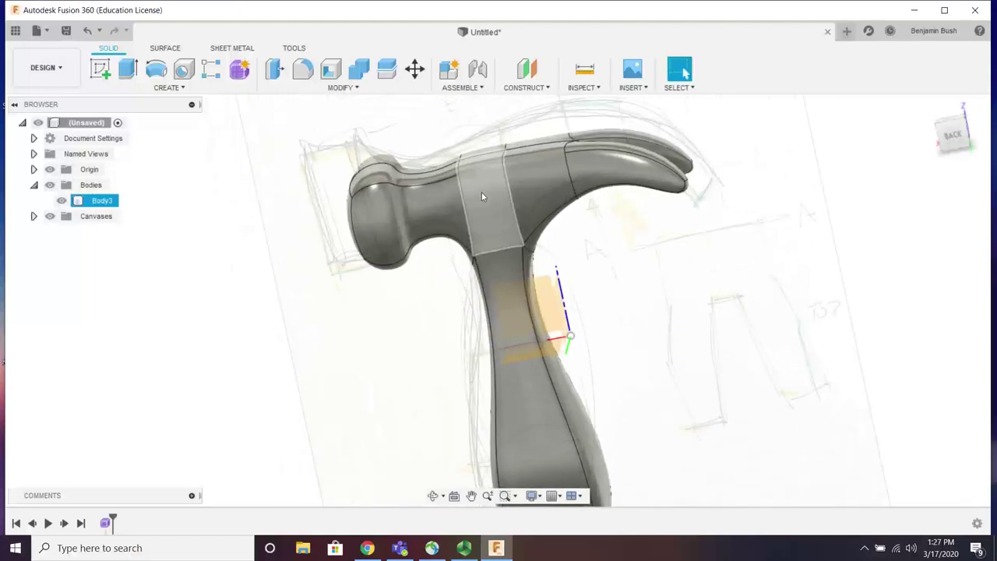
{"action": "left_click", "coordinate": [600, 288]}
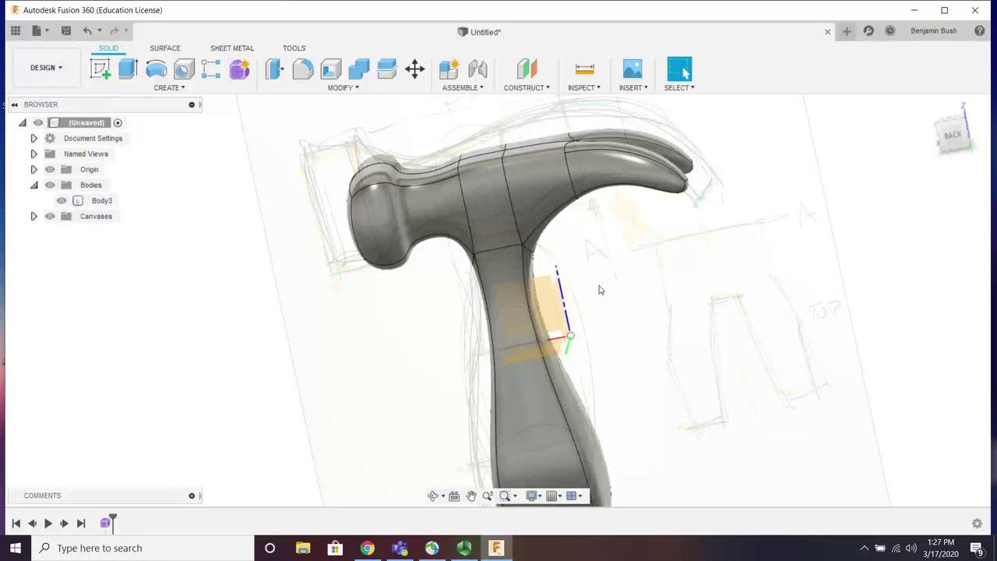
{"action": "middle_click_drag", "start_coordinate": [599, 258], "coordinate": [555, 208], "text": "shift"}
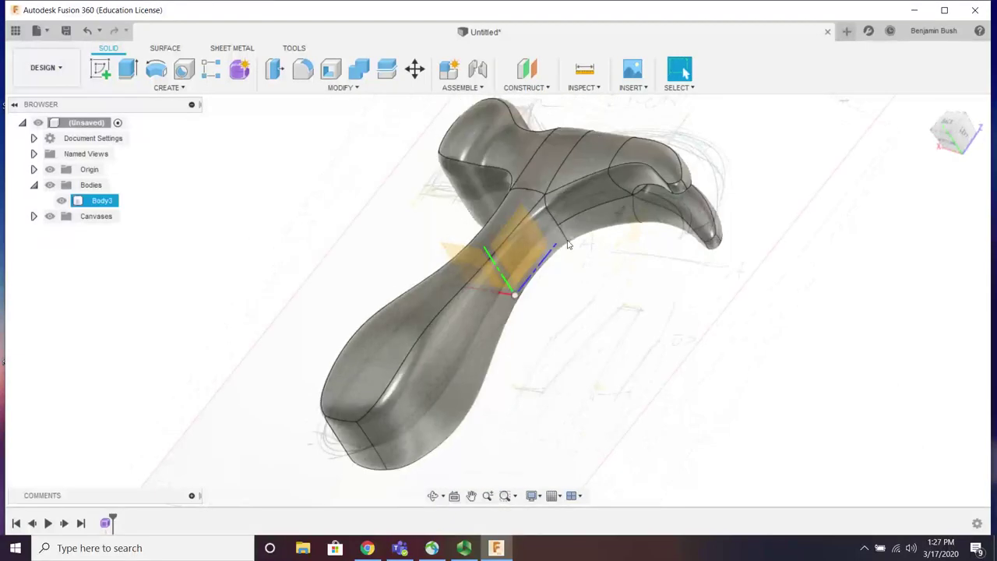